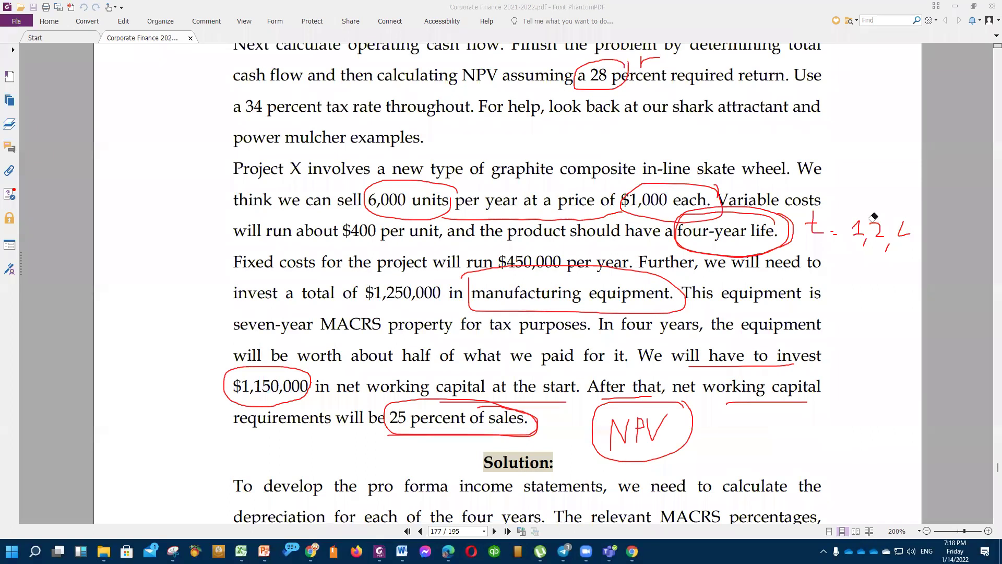
Annotate the four-year life with a circled "t = 1, 2, 3, 4" and a circled "CF" with arrows, and clear the ink.
{"action": "left_click_drag", "start_coordinate": [907, 240], "coordinate": [919, 235]}
{"action": "mouse_move", "coordinate": [848, 228]}
{"action": "left_mouse_down"}
{"action": "mouse_move", "coordinate": [861, 245]}
{"action": "mouse_move", "coordinate": [886, 238]}
{"action": "mouse_move", "coordinate": [888, 250]}
{"action": "mouse_move", "coordinate": [910, 230]}
{"action": "mouse_move", "coordinate": [909, 252]}
{"action": "mouse_move", "coordinate": [943, 240]}
{"action": "mouse_move", "coordinate": [926, 253]}
{"action": "mouse_move", "coordinate": [871, 202]}
{"action": "mouse_move", "coordinate": [814, 211]}
{"action": "mouse_move", "coordinate": [832, 248]}
{"action": "mouse_move", "coordinate": [958, 234]}
{"action": "mouse_move", "coordinate": [949, 209]}
{"action": "left_mouse_up"}
{"action": "mouse_move", "coordinate": [883, 304]}
{"action": "left_mouse_down"}
{"action": "mouse_move", "coordinate": [885, 327]}
{"action": "mouse_move", "coordinate": [896, 329]}
{"action": "mouse_move", "coordinate": [911, 304]}
{"action": "mouse_move", "coordinate": [890, 338]}
{"action": "mouse_move", "coordinate": [919, 286]}
{"action": "mouse_move", "coordinate": [858, 277]}
{"action": "mouse_move", "coordinate": [873, 254]}
{"action": "mouse_move", "coordinate": [870, 268]}
{"action": "mouse_move", "coordinate": [920, 274]}
{"action": "left_mouse_up"}
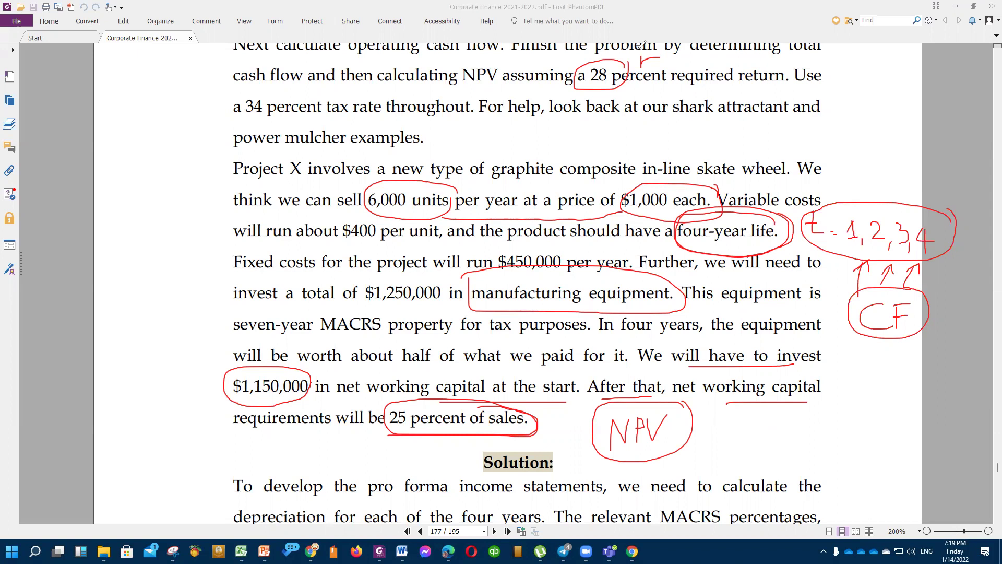
{"action": "key", "text": "Escape"}
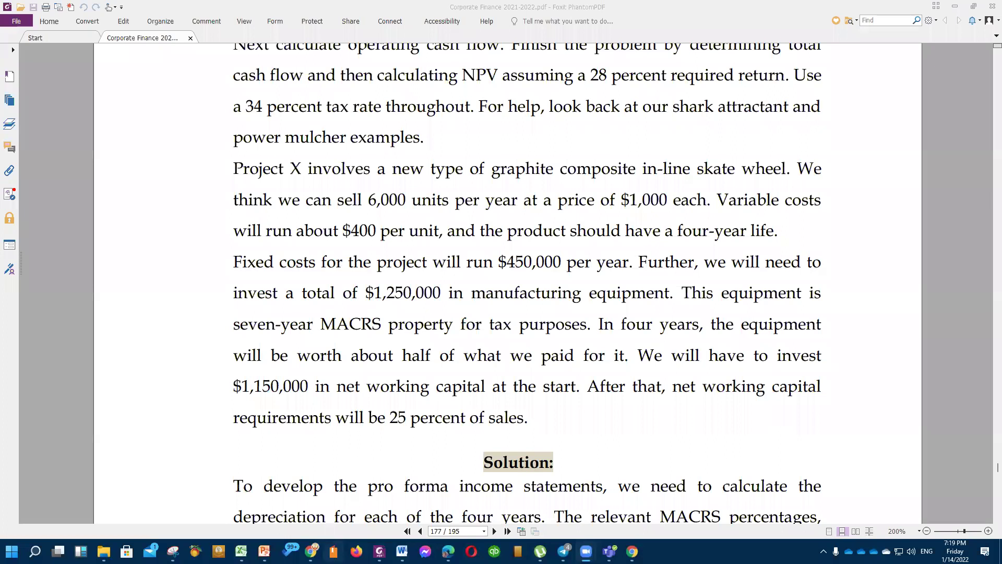
Switch to the Capital Budgeting workbook in Excel and circle the Total Cash flow formula, ticking its OCF, change in NWC and CS terms.
{"action": "left_click", "coordinate": [241, 551]}
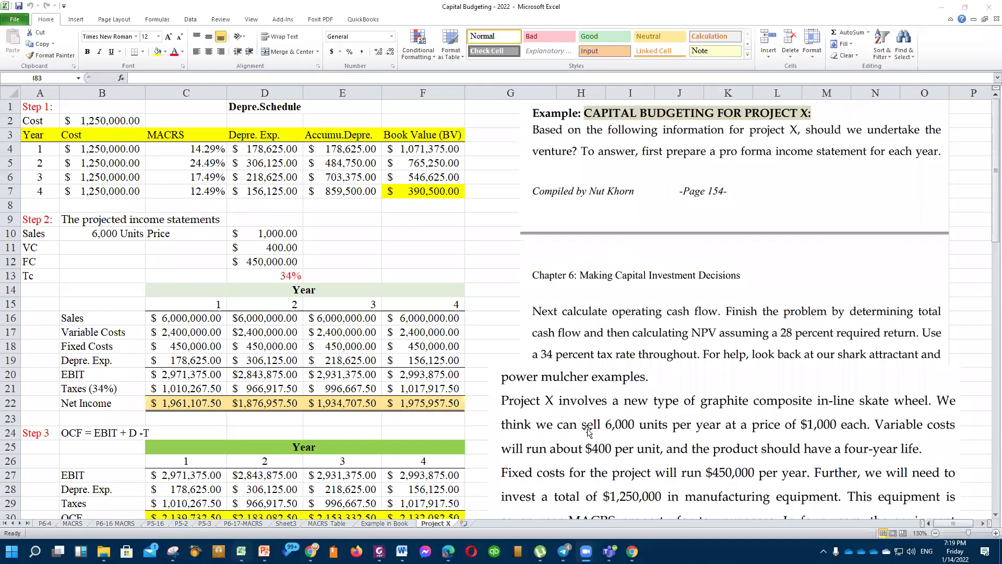
{"action": "scroll", "coordinate": [740, 434], "scroll_direction": "down", "scroll_amount": 7}
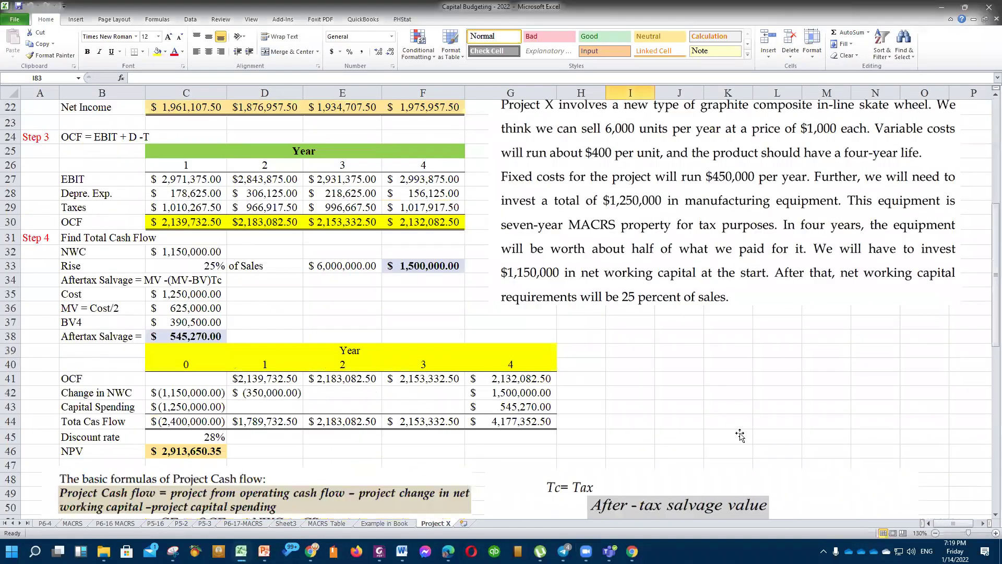
{"action": "scroll", "coordinate": [740, 434], "scroll_direction": "down", "scroll_amount": 7}
{"action": "scroll", "coordinate": [645, 395], "scroll_direction": "down", "scroll_amount": 1}
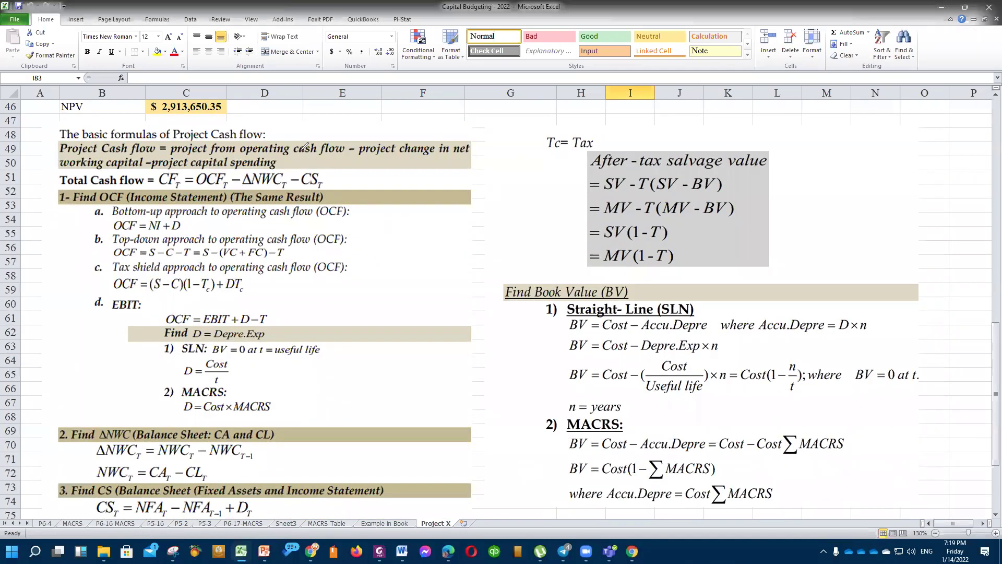
{"action": "mouse_move", "coordinate": [349, 171]}
{"action": "left_mouse_down"}
{"action": "mouse_move", "coordinate": [161, 165]}
{"action": "mouse_move", "coordinate": [162, 185]}
{"action": "mouse_move", "coordinate": [255, 195]}
{"action": "mouse_move", "coordinate": [348, 171]}
{"action": "left_mouse_up"}
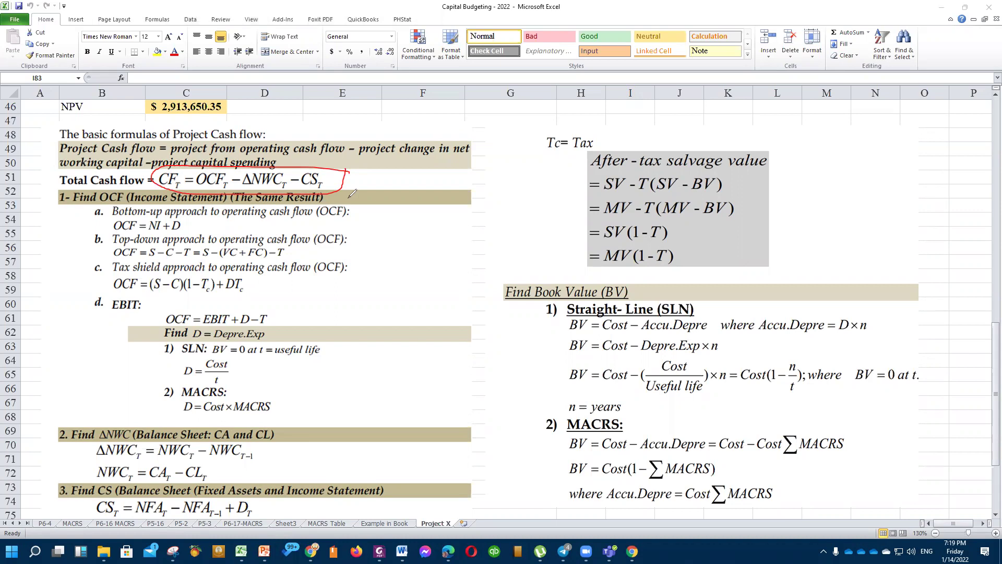
{"action": "left_click_drag", "start_coordinate": [355, 167], "coordinate": [437, 138]}
{"action": "mouse_move", "coordinate": [213, 167]}
{"action": "left_mouse_down"}
{"action": "mouse_move", "coordinate": [304, 151]}
{"action": "mouse_move", "coordinate": [330, 163]}
{"action": "mouse_move", "coordinate": [351, 158]}
{"action": "left_mouse_up"}
Bracket the four OCF approaches, mark the depreciation, change in NWC and CS formula sections, and clear the ink.
{"action": "mouse_move", "coordinate": [93, 208]}
{"action": "left_mouse_down"}
{"action": "mouse_move", "coordinate": [76, 248]}
{"action": "mouse_move", "coordinate": [85, 310]}
{"action": "left_mouse_up"}
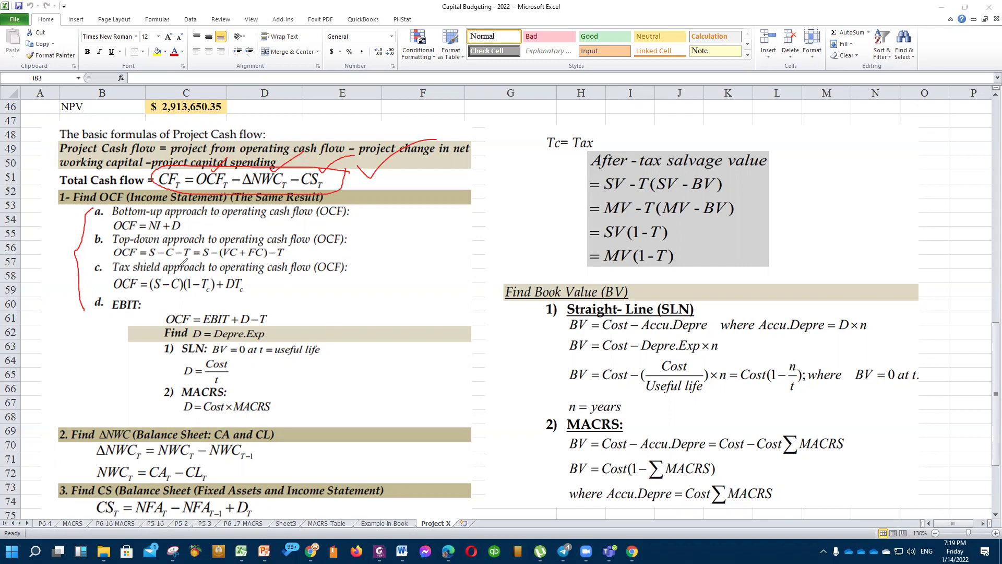
{"action": "left_click_drag", "start_coordinate": [109, 315], "coordinate": [130, 312]}
{"action": "left_click_drag", "start_coordinate": [181, 220], "coordinate": [182, 222]}
{"action": "left_click_drag", "start_coordinate": [331, 348], "coordinate": [352, 332]}
{"action": "left_click_drag", "start_coordinate": [233, 388], "coordinate": [253, 379]}
{"action": "mouse_move", "coordinate": [289, 426]}
{"action": "left_mouse_down"}
{"action": "mouse_move", "coordinate": [292, 437]}
{"action": "mouse_move", "coordinate": [308, 408]}
{"action": "left_mouse_up"}
{"action": "mouse_move", "coordinate": [395, 486]}
{"action": "left_mouse_down"}
{"action": "mouse_move", "coordinate": [400, 494]}
{"action": "mouse_move", "coordinate": [407, 478]}
{"action": "left_mouse_up"}
{"action": "key", "text": "Escape"}
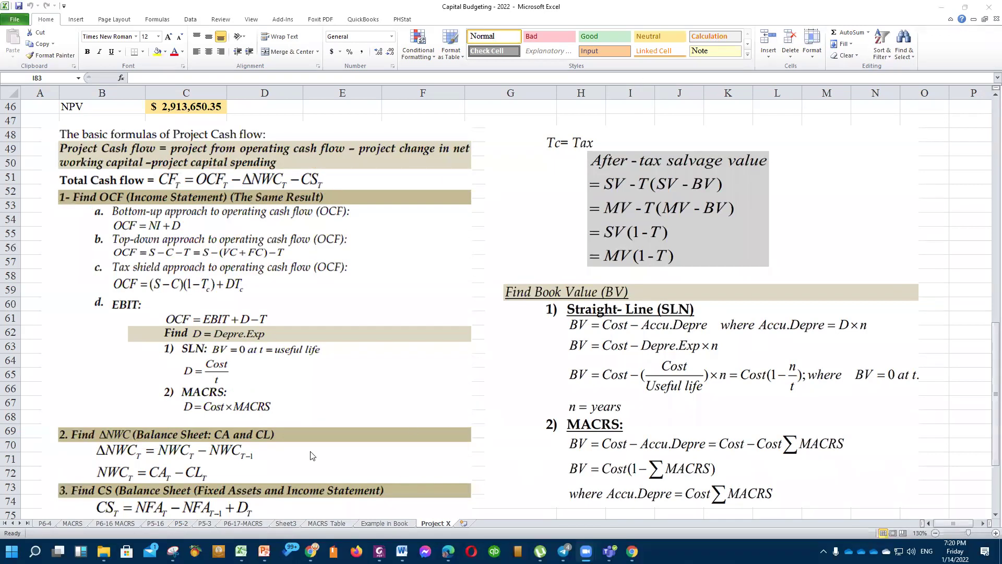
Tick the after-tax salvage value note and the SV, BV and MV definitions, bracket them, and clear the ink.
{"action": "left_click", "coordinate": [493, 388]}
{"action": "scroll", "coordinate": [495, 429], "scroll_direction": "down", "scroll_amount": 3}
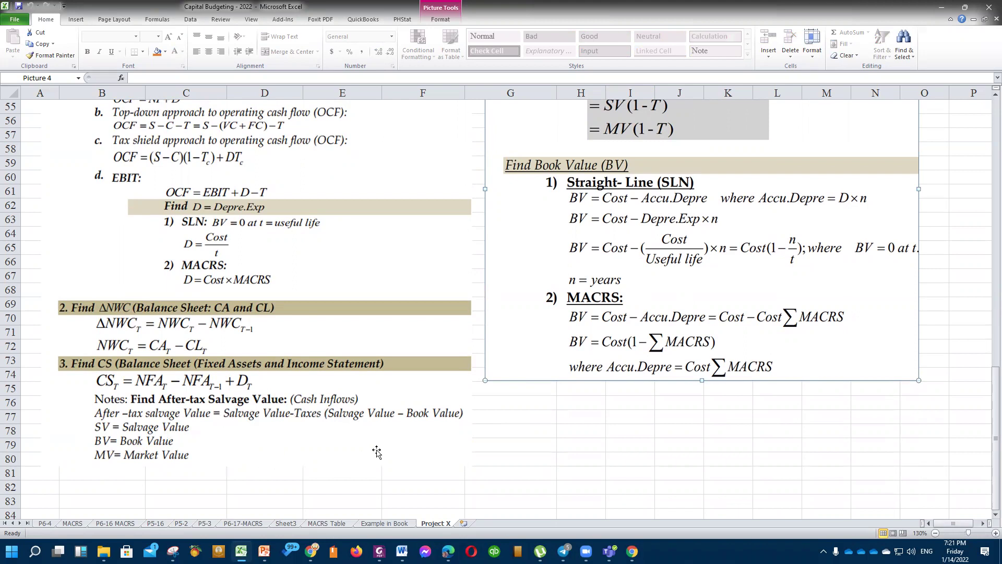
{"action": "scroll", "coordinate": [376, 452], "scroll_direction": "up", "scroll_amount": 4}
{"action": "scroll", "coordinate": [364, 455], "scroll_direction": "down", "scroll_amount": 5}
{"action": "left_click", "coordinate": [302, 436]}
{"action": "left_click", "coordinate": [442, 430]}
{"action": "scroll", "coordinate": [528, 457], "scroll_direction": "up", "scroll_amount": 1}
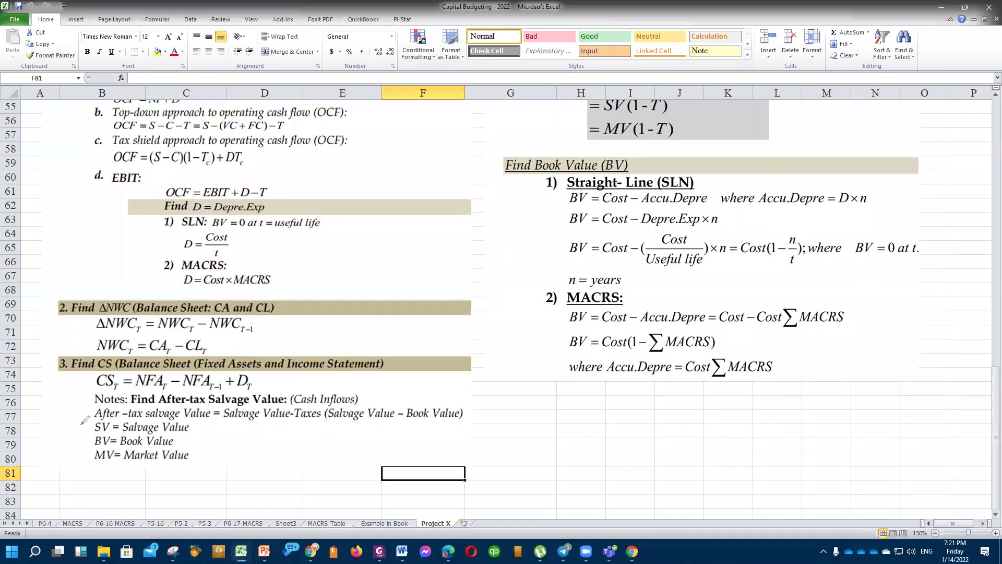
{"action": "mouse_move", "coordinate": [81, 422]}
{"action": "left_mouse_down"}
{"action": "mouse_move", "coordinate": [97, 410]}
{"action": "mouse_move", "coordinate": [90, 447]}
{"action": "left_mouse_up"}
{"action": "left_click_drag", "start_coordinate": [197, 424], "coordinate": [204, 456]}
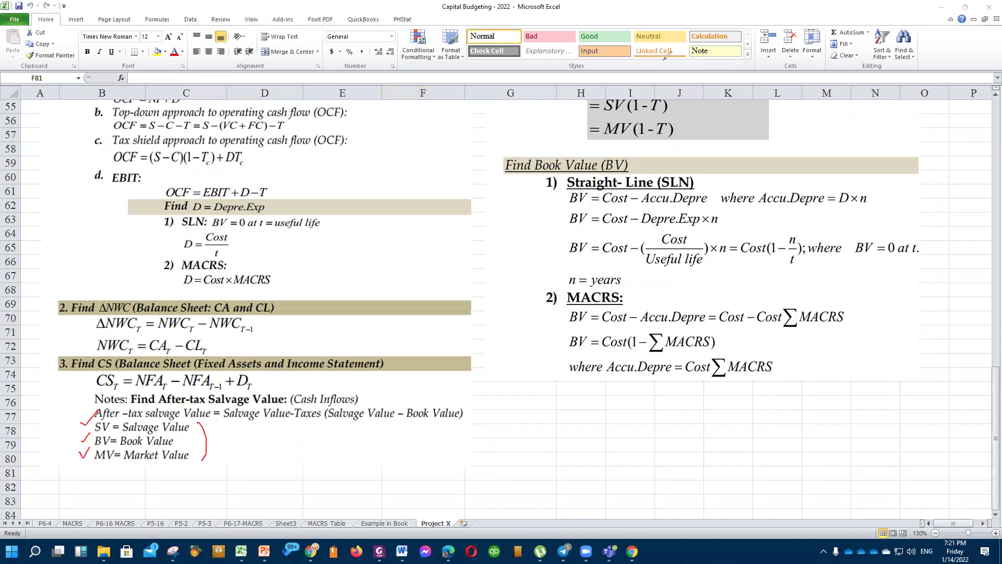
{"action": "key", "text": "Escape"}
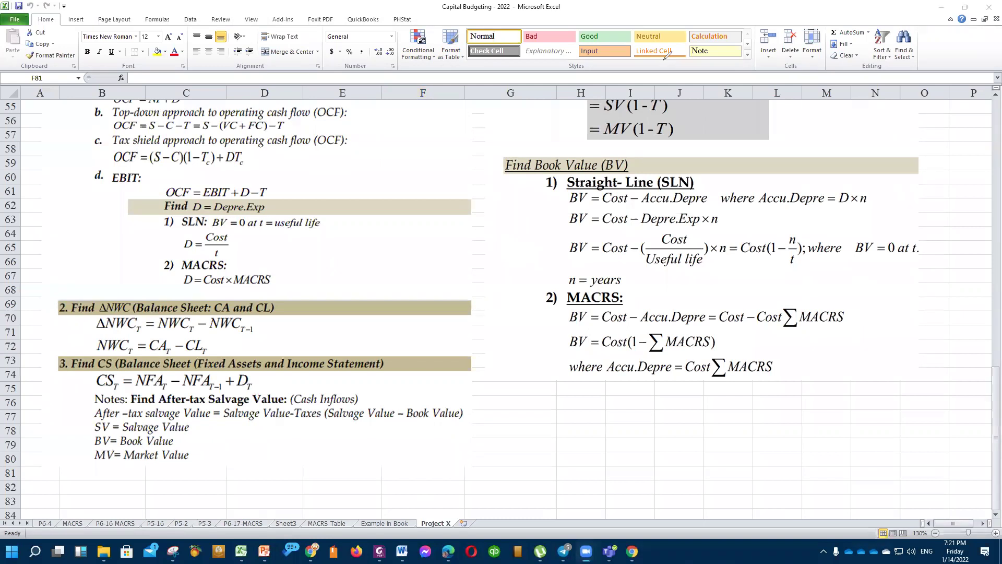
Mark the After-tax salvage value heading, the Tc = Tax note and the T terms in the formulas, and clear the ink.
{"action": "left_click", "coordinate": [518, 288]}
{"action": "scroll", "coordinate": [533, 365], "scroll_direction": "up", "scroll_amount": 4}
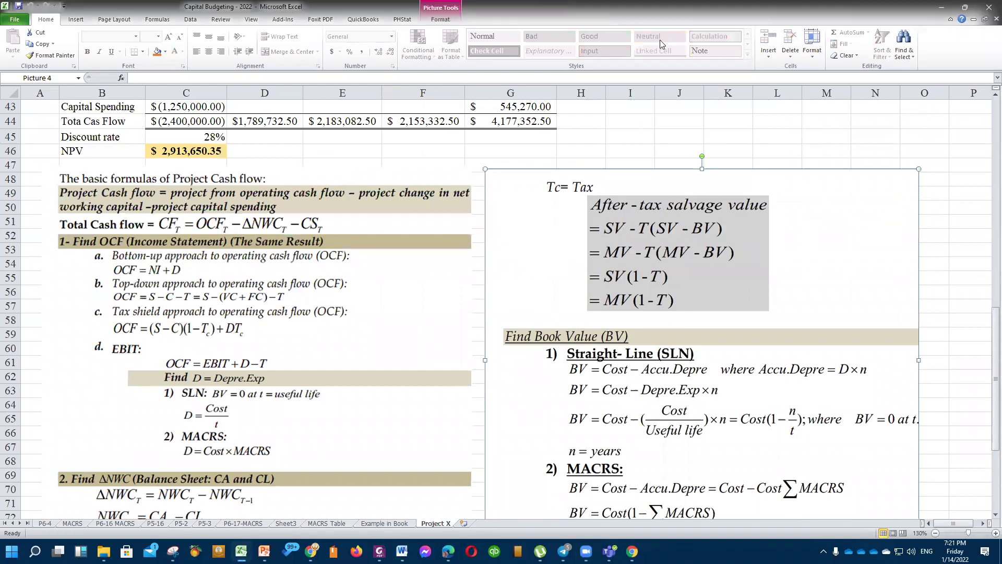
{"action": "left_click", "coordinate": [598, 194]}
{"action": "left_click_drag", "start_coordinate": [778, 202], "coordinate": [791, 190]}
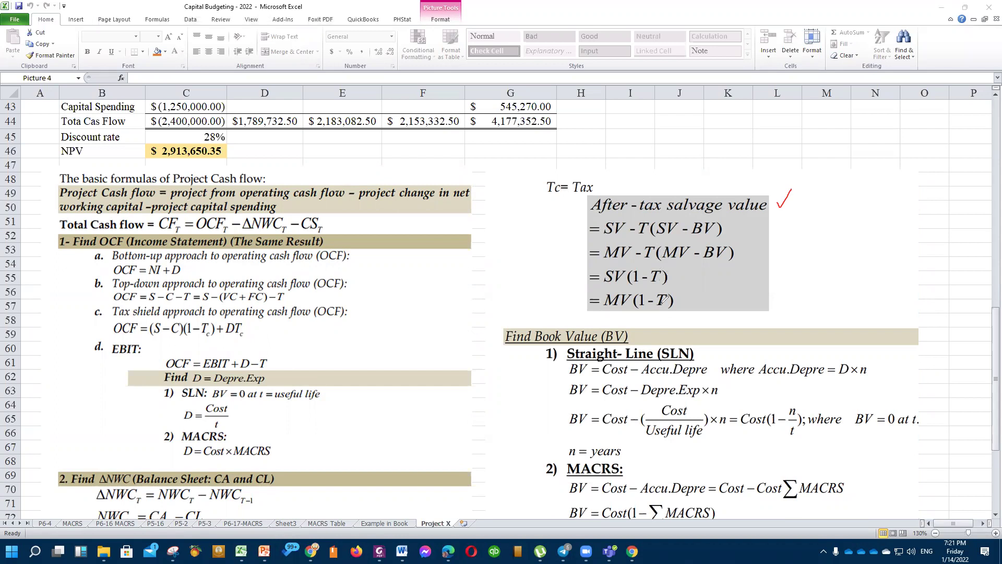
{"action": "mouse_move", "coordinate": [598, 180]}
{"action": "left_mouse_down"}
{"action": "mouse_move", "coordinate": [553, 163]}
{"action": "mouse_move", "coordinate": [533, 192]}
{"action": "mouse_move", "coordinate": [601, 186]}
{"action": "mouse_move", "coordinate": [598, 171]}
{"action": "left_mouse_up"}
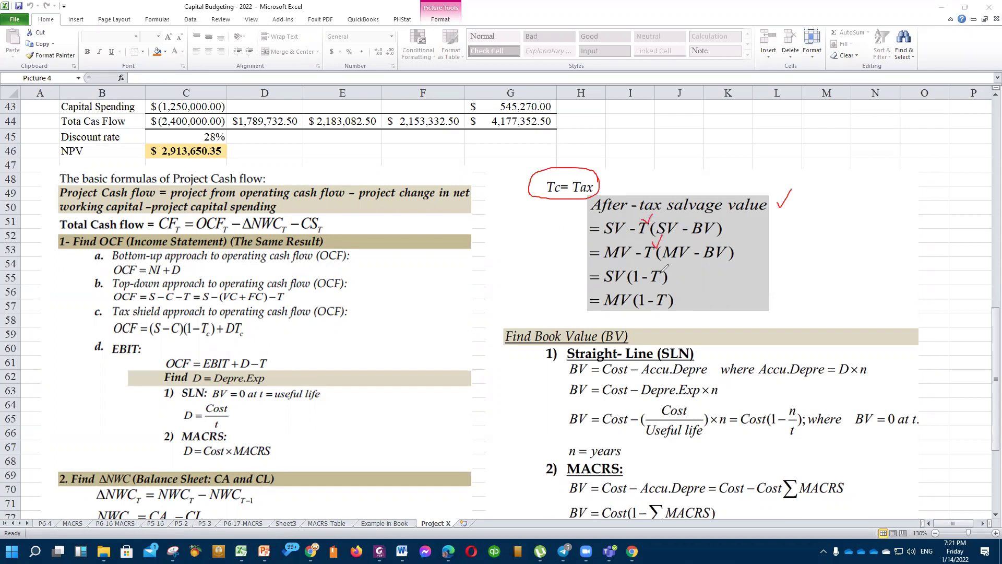
{"action": "left_click_drag", "start_coordinate": [667, 288], "coordinate": [678, 282]}
{"action": "key", "text": "Escape"}
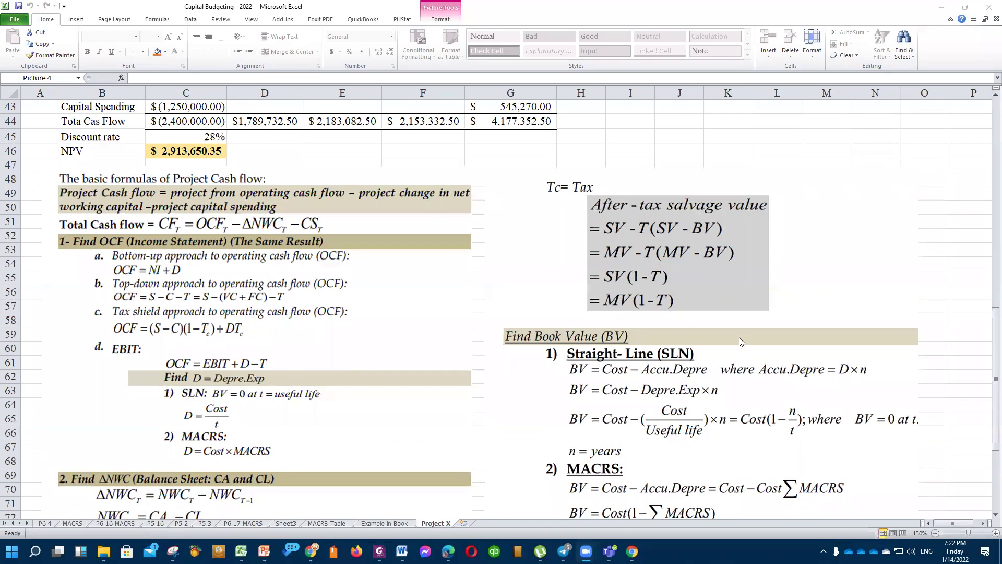
Review the book value formulas, the problem text and the solved steps of the Project X sheet up to the depreciation schedule.
{"action": "scroll", "coordinate": [746, 448], "scroll_direction": "down", "scroll_amount": 5}
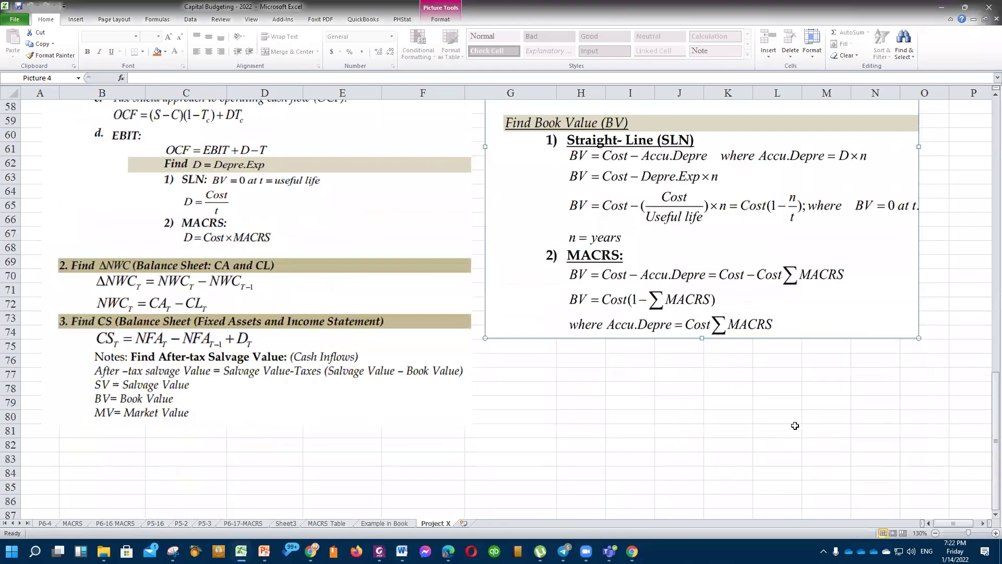
{"action": "left_click", "coordinate": [672, 429]}
{"action": "scroll", "coordinate": [739, 426], "scroll_direction": "up", "scroll_amount": 2}
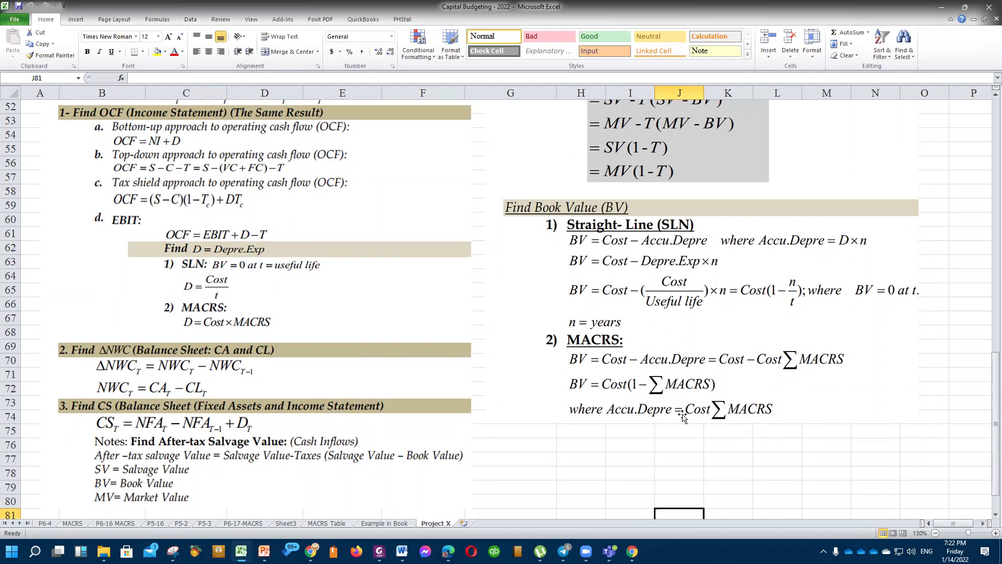
{"action": "scroll", "coordinate": [684, 416], "scroll_direction": "up", "scroll_amount": 4}
{"action": "scroll", "coordinate": [684, 416], "scroll_direction": "up", "scroll_amount": 9}
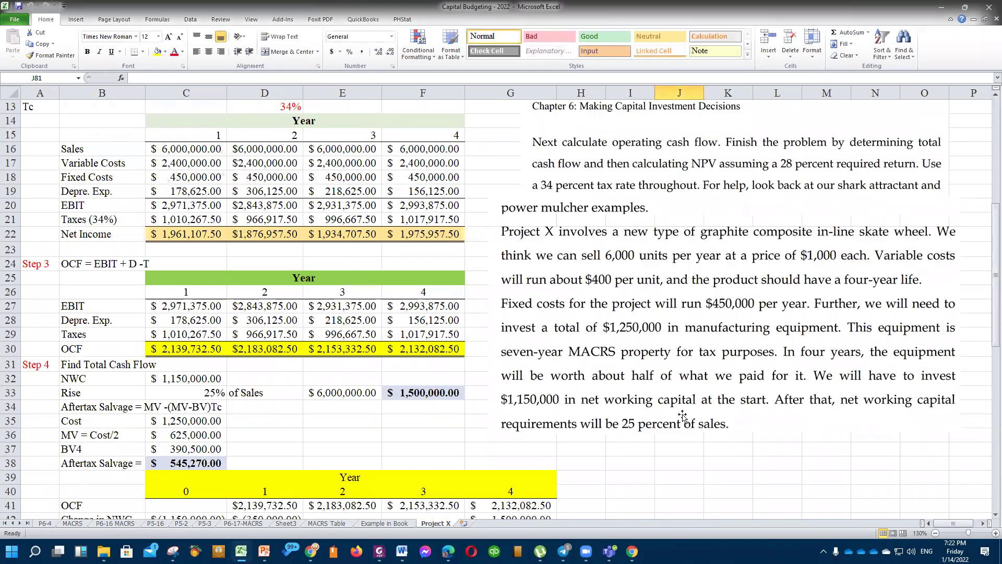
{"action": "scroll", "coordinate": [682, 416], "scroll_direction": "up", "scroll_amount": 1}
{"action": "left_click", "coordinate": [695, 491]}
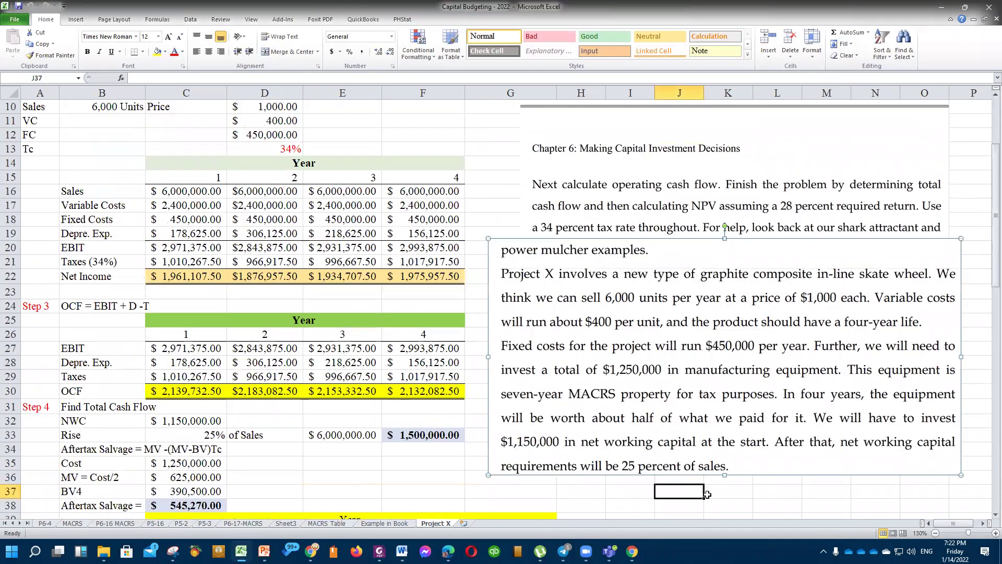
{"action": "scroll", "coordinate": [766, 455], "scroll_direction": "down", "scroll_amount": 3}
{"action": "scroll", "coordinate": [708, 440], "scroll_direction": "up", "scroll_amount": 6}
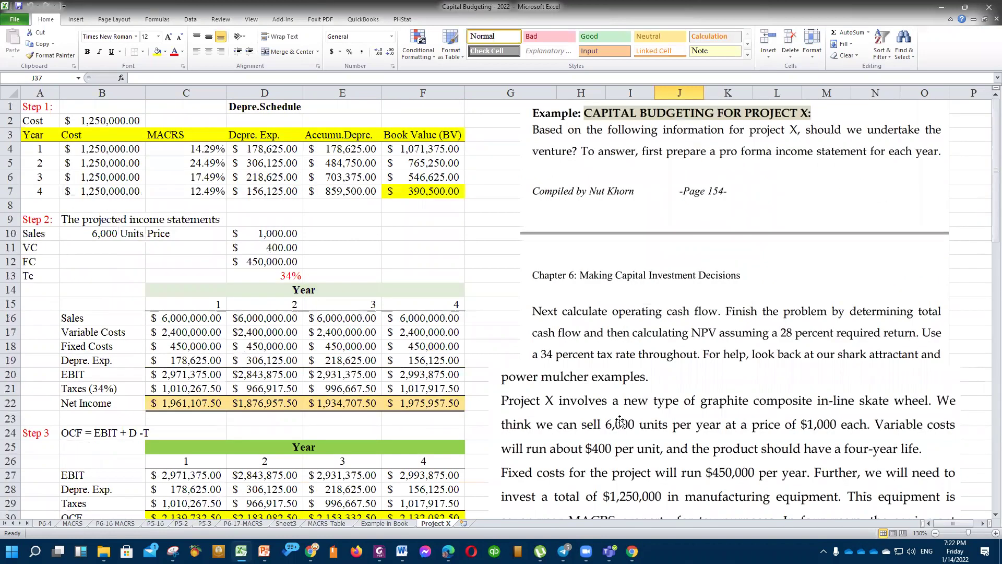
{"action": "left_click", "coordinate": [495, 331]}
{"action": "left_click", "coordinate": [477, 272]}
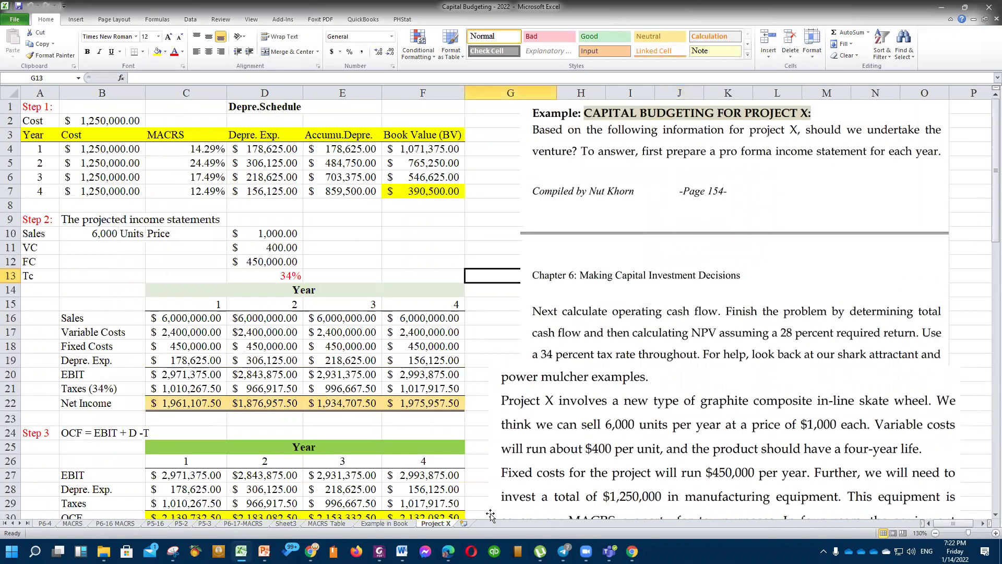
Duplicate the Project X worksheet as a new sheet right after the original.
{"action": "left_click_drag", "start_coordinate": [452, 522], "coordinate": [470, 524]}
{"action": "left_click", "coordinate": [446, 258]}
{"action": "scroll", "coordinate": [816, 332], "scroll_direction": "down", "scroll_amount": 1}
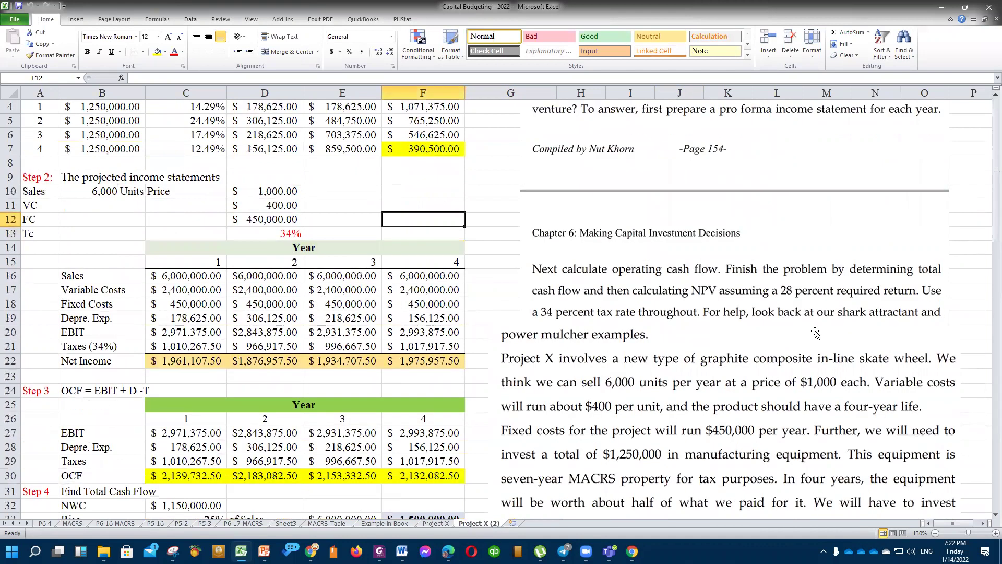
{"action": "scroll", "coordinate": [524, 204], "scroll_direction": "up", "scroll_amount": 1}
Examine the depreciation schedule, income statements, OCF and total cash flow sections on the copied sheet.
{"action": "left_click", "coordinate": [329, 176]}
{"action": "left_click", "coordinate": [279, 184]}
{"action": "left_click", "coordinate": [132, 173]}
{"action": "left_click", "coordinate": [256, 165]}
{"action": "left_click", "coordinate": [338, 208]}
{"action": "scroll", "coordinate": [121, 325], "scroll_direction": "down", "scroll_amount": 7}
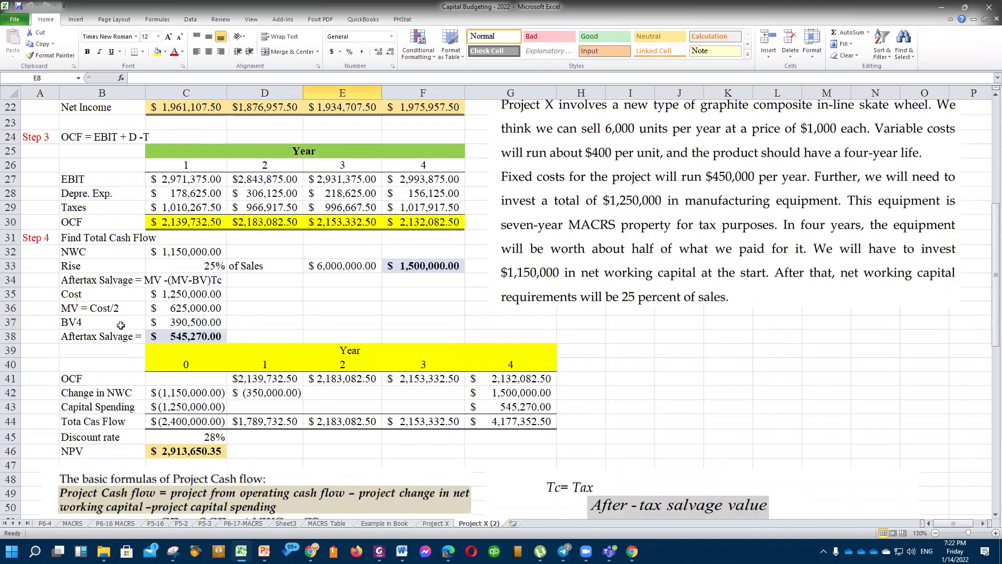
{"action": "scroll", "coordinate": [120, 325], "scroll_direction": "down", "scroll_amount": 3}
{"action": "scroll", "coordinate": [119, 325], "scroll_direction": "up", "scroll_amount": 9}
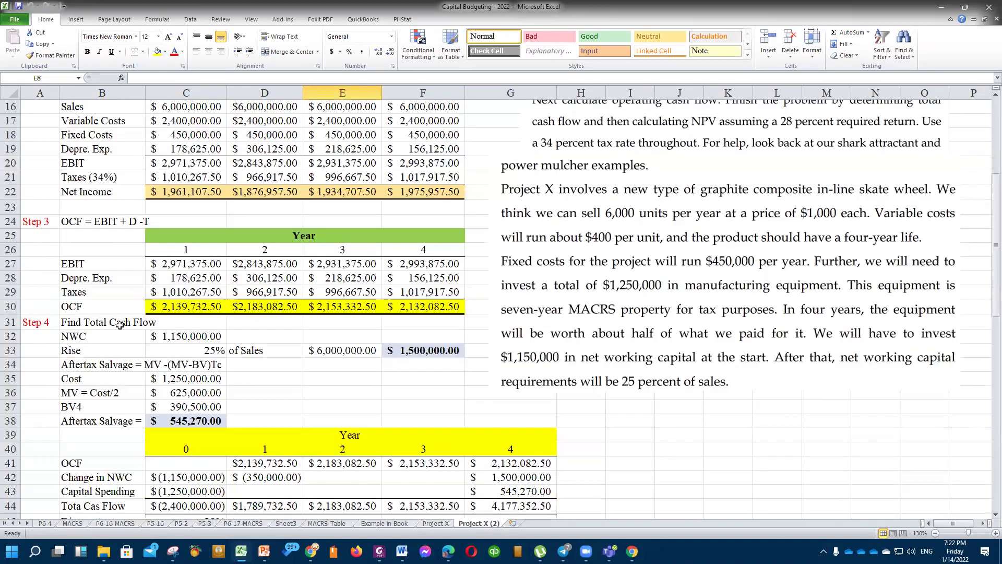
{"action": "scroll", "coordinate": [353, 240], "scroll_direction": "up", "scroll_amount": 1}
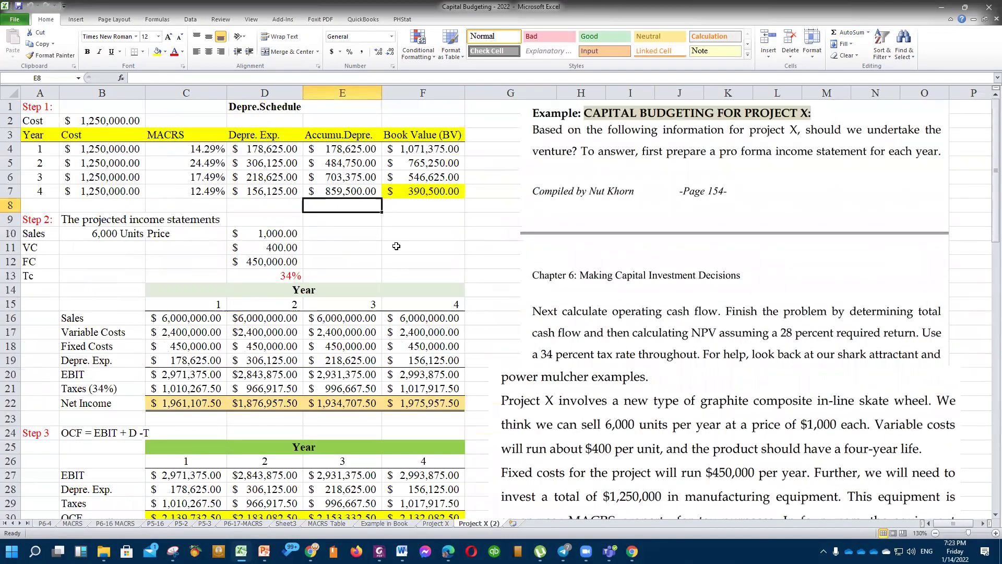
Clear the cost, MACRS, depreciation, accumulated depreciation and book value entries for years 1 to 4 in B4:F7 of the copied sheet.
{"action": "left_click", "coordinate": [114, 154]}
{"action": "left_click", "coordinate": [240, 166]}
{"action": "left_click", "coordinate": [200, 191]}
{"action": "left_click", "coordinate": [203, 163]}
{"action": "left_click", "coordinate": [279, 180]}
{"action": "left_click", "coordinate": [344, 191]}
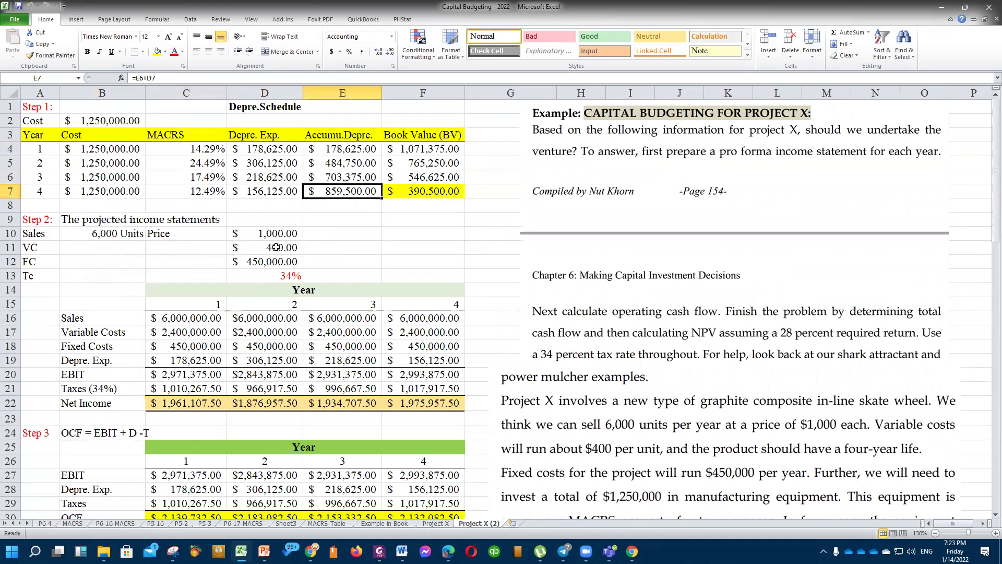
{"action": "left_click", "coordinate": [128, 125]}
{"action": "left_click_drag", "start_coordinate": [102, 152], "coordinate": [403, 187]}
{"action": "key", "text": "Delete"}
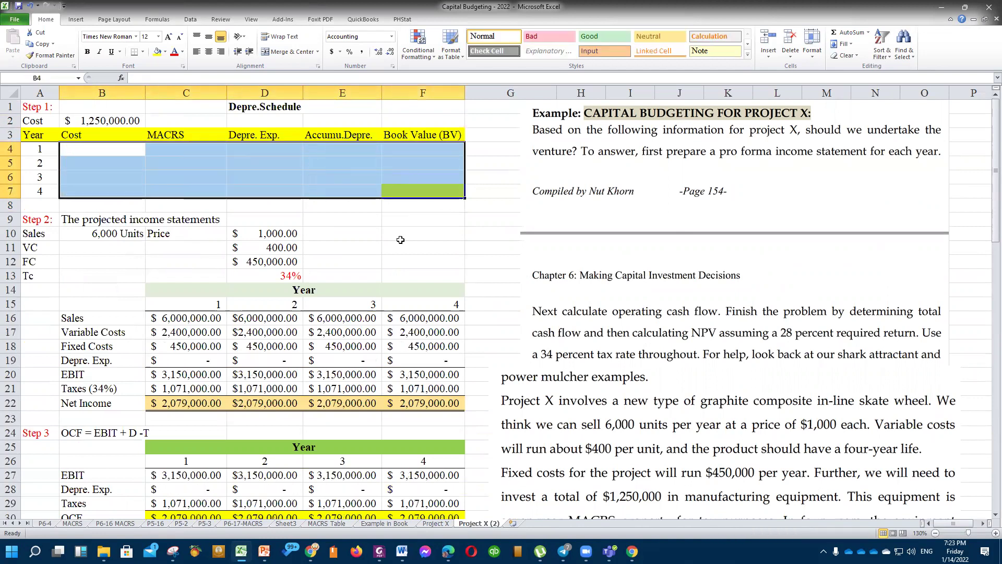
{"action": "left_click", "coordinate": [400, 241]}
{"action": "left_click", "coordinate": [380, 189]}
{"action": "left_click", "coordinate": [191, 177]}
{"action": "left_click", "coordinate": [86, 149]}
{"action": "left_click", "coordinate": [99, 121]}
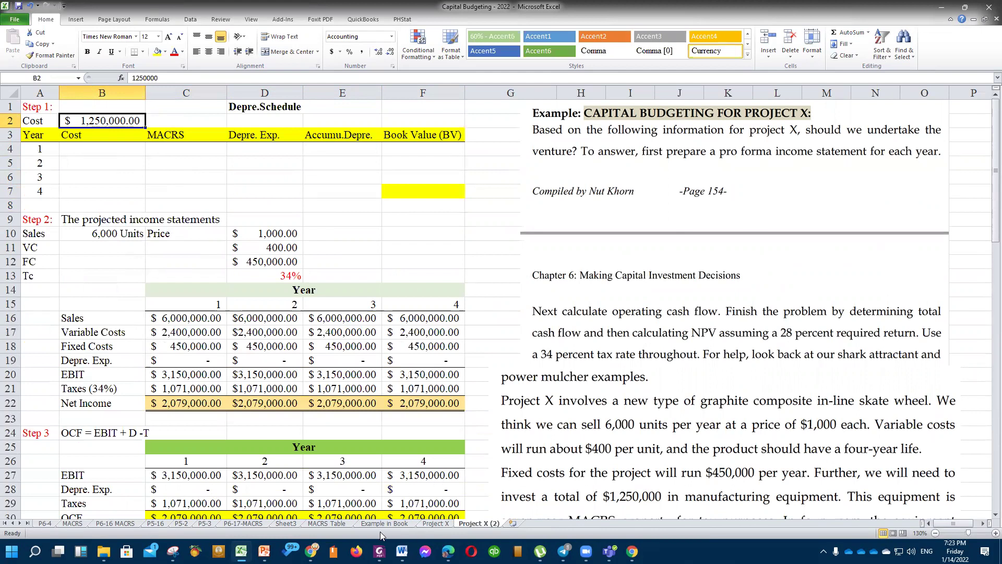
Open the MACRS Table sheet and examine the yearly rates of the 3-year, 5-year and 7-year property classes.
{"action": "left_click", "coordinate": [329, 524]}
{"action": "left_click", "coordinate": [183, 298]}
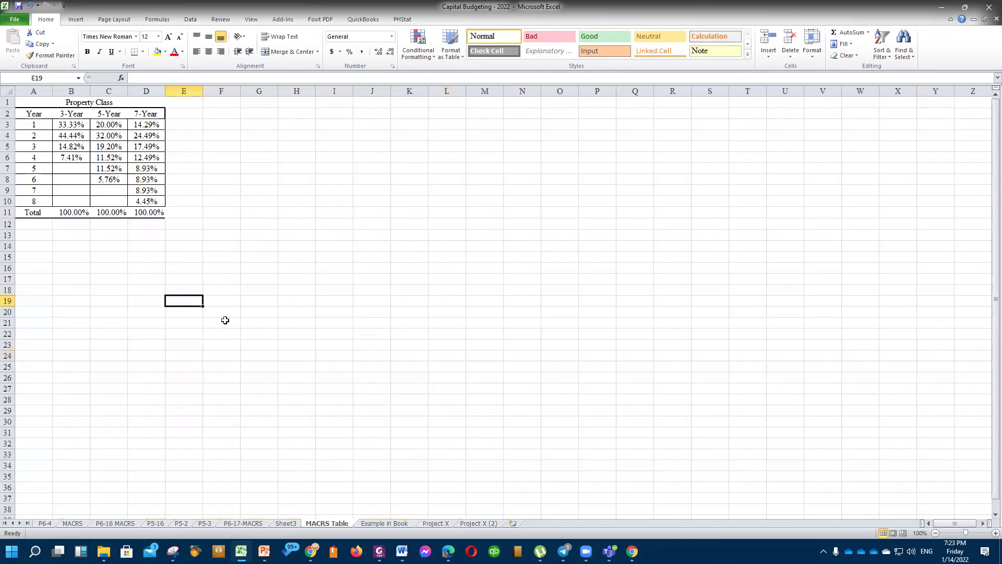
{"action": "scroll", "coordinate": [225, 319], "scroll_direction": "up", "scroll_amount": 3}
{"action": "left_click_drag", "start_coordinate": [212, 140], "coordinate": [211, 204]}
{"action": "left_click_drag", "start_coordinate": [111, 140], "coordinate": [104, 188]}
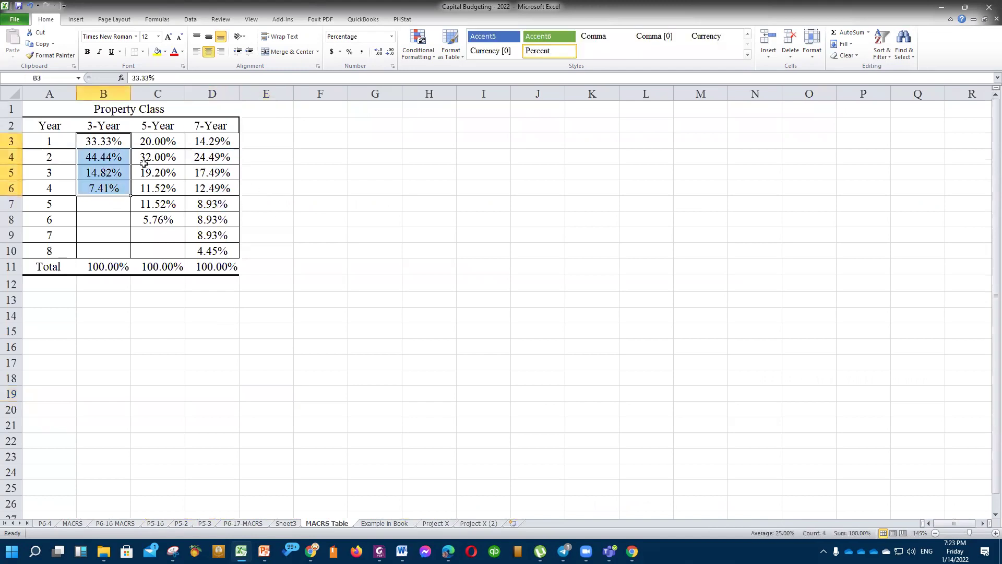
{"action": "left_click", "coordinate": [157, 145]}
{"action": "left_click_drag", "start_coordinate": [157, 154], "coordinate": [157, 219]}
{"action": "left_click_drag", "start_coordinate": [222, 144], "coordinate": [216, 247]}
{"action": "left_click", "coordinate": [298, 233]}
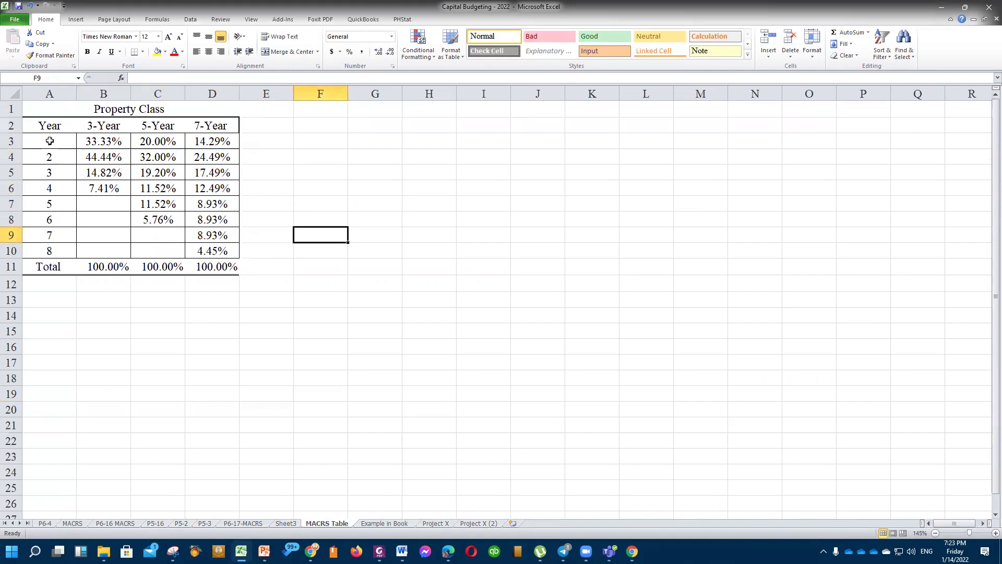
Fill the 7-year class rates for years 1 to 4 with yellow and return to the Project X (2) sheet.
{"action": "left_click_drag", "start_coordinate": [50, 140], "coordinate": [51, 156]}
{"action": "left_click_drag", "start_coordinate": [212, 141], "coordinate": [209, 185]}
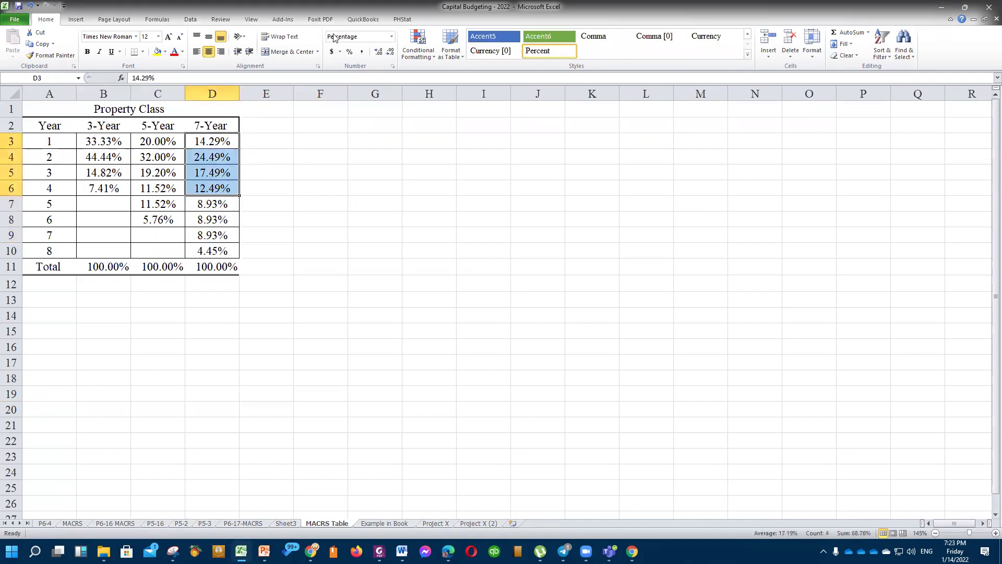
{"action": "left_click", "coordinate": [157, 52]}
{"action": "left_click", "coordinate": [307, 228]}
{"action": "left_click", "coordinate": [221, 169]}
{"action": "left_click", "coordinate": [208, 191]}
{"action": "left_click", "coordinate": [219, 171]}
{"action": "left_click", "coordinate": [218, 140]}
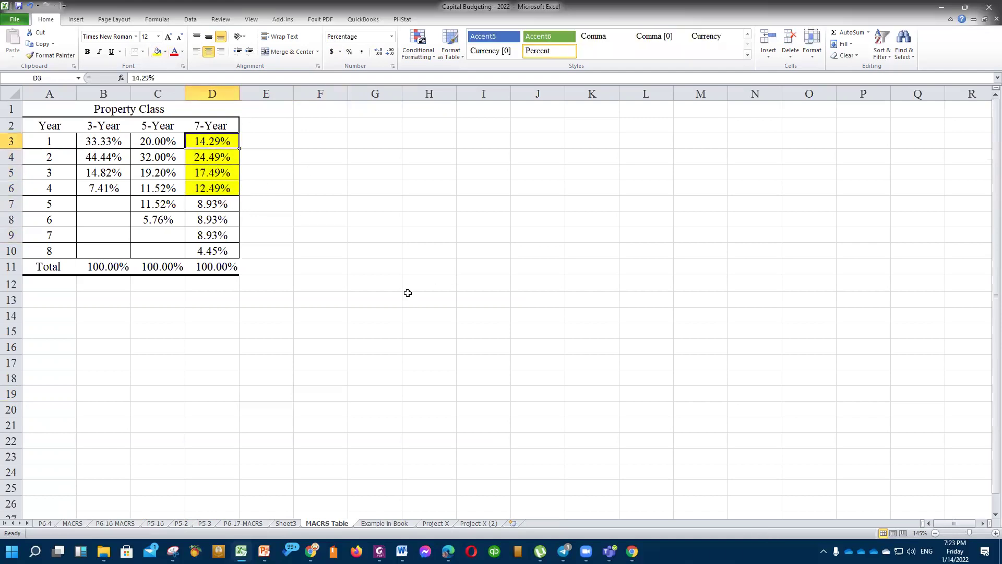
{"action": "left_click", "coordinate": [465, 524]}
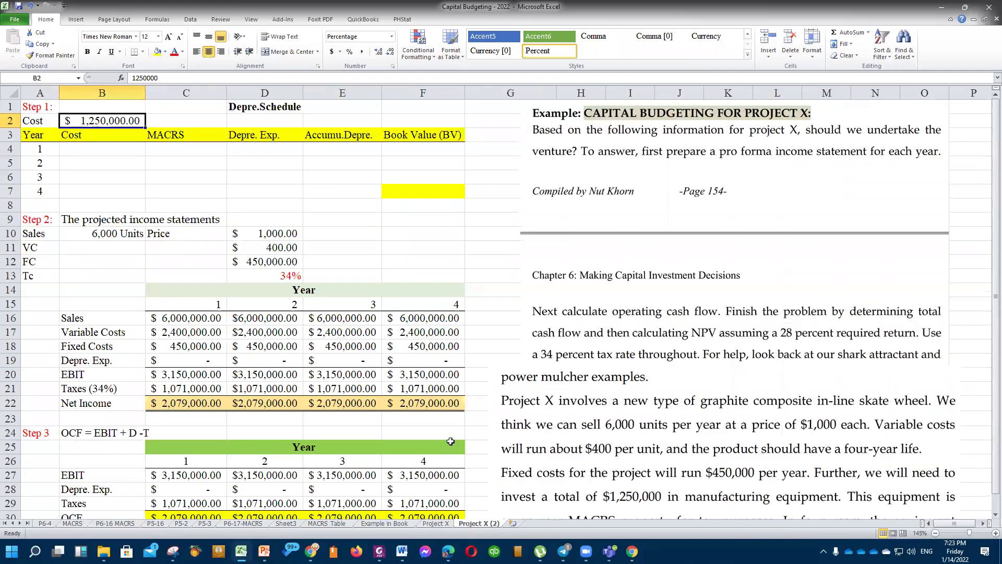
Copy the 7-year class rates for years 1 to 4 from the MACRS Table sheet and paste them as links into C4:C7 of Project X (2).
{"action": "left_click", "coordinate": [180, 150]}
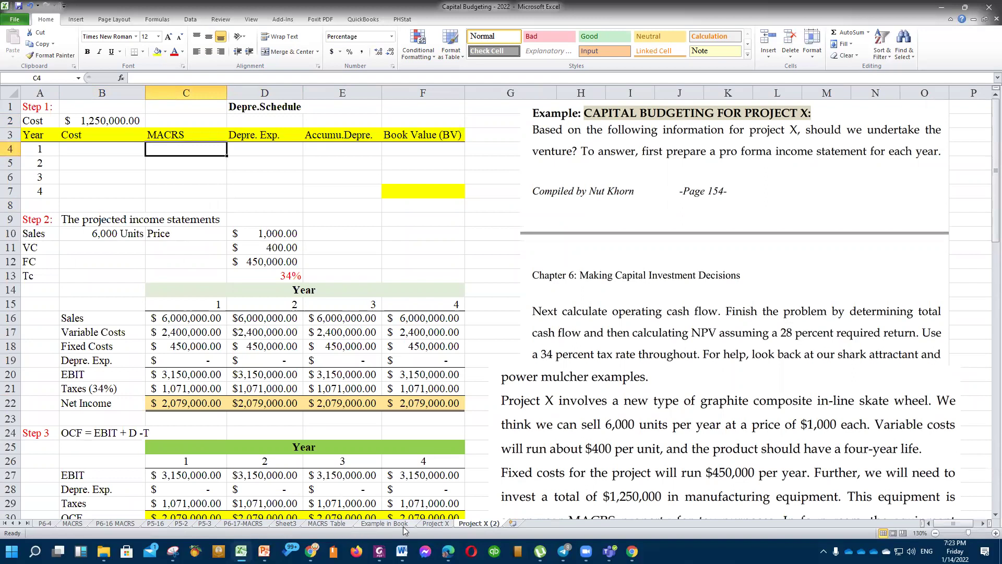
{"action": "left_click", "coordinate": [334, 524]}
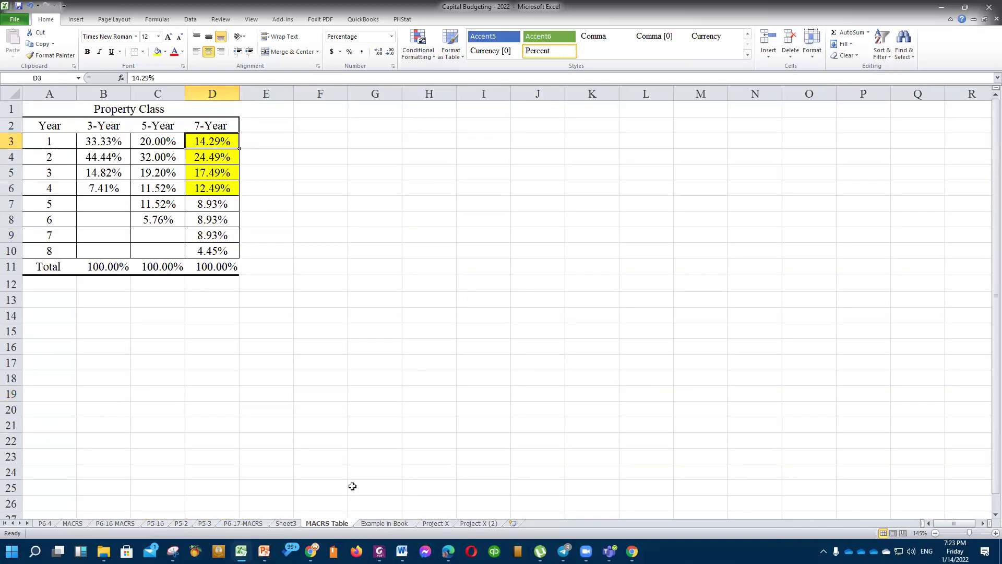
{"action": "left_click", "coordinate": [405, 318]}
{"action": "left_click_drag", "start_coordinate": [218, 140], "coordinate": [214, 185]}
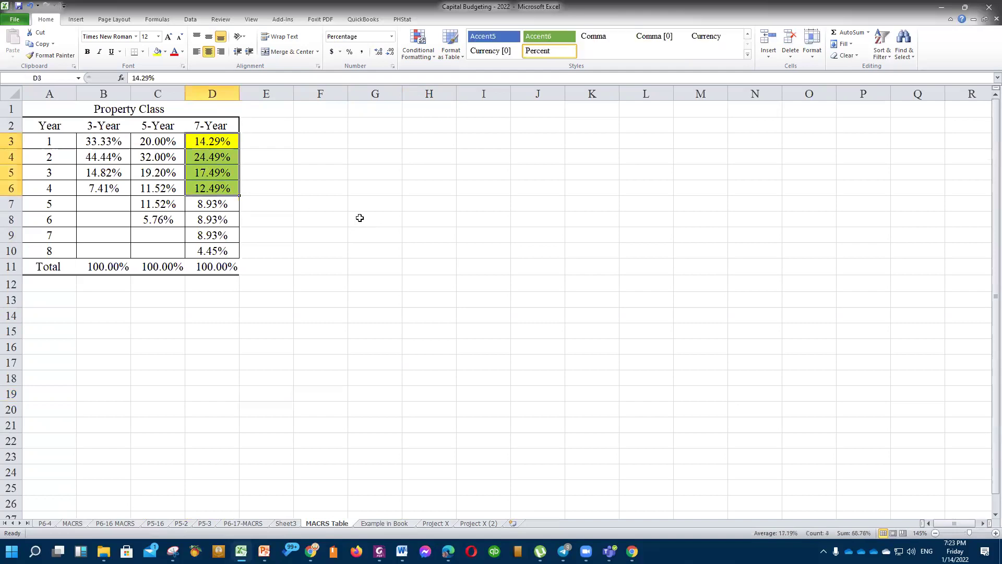
{"action": "key", "text": "ctrl+c"}
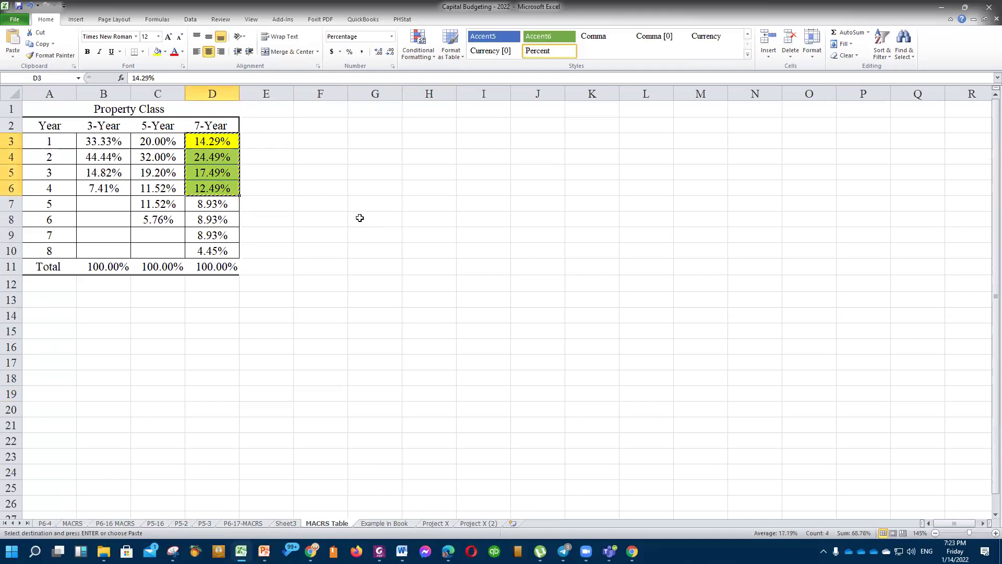
{"action": "left_click", "coordinate": [477, 523]}
{"action": "left_click", "coordinate": [236, 187]}
{"action": "left_click_drag", "start_coordinate": [201, 150], "coordinate": [201, 199]}
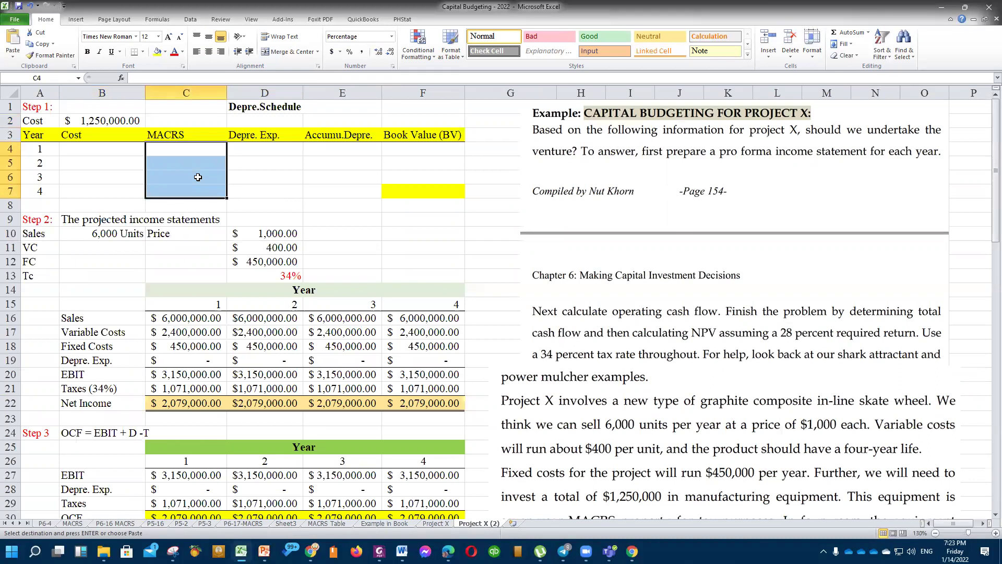
{"action": "right_click", "coordinate": [198, 180]}
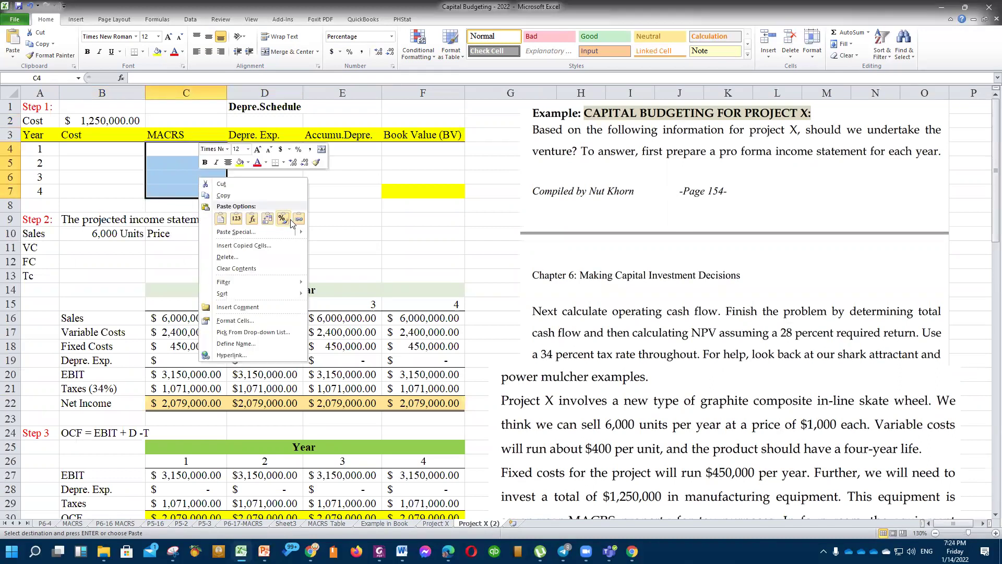
{"action": "left_click", "coordinate": [299, 219]}
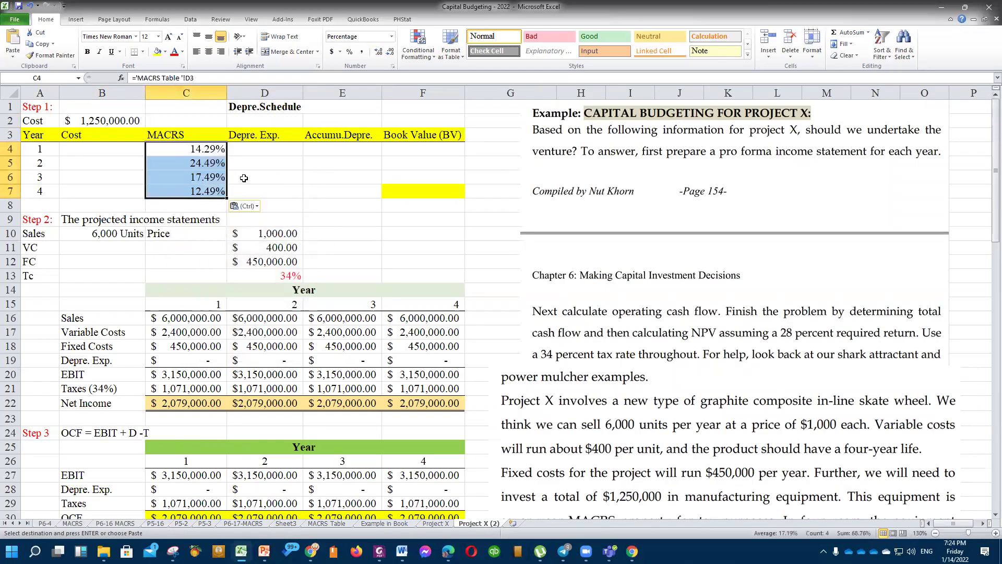
{"action": "left_click", "coordinate": [192, 206]}
{"action": "left_click", "coordinate": [200, 166]}
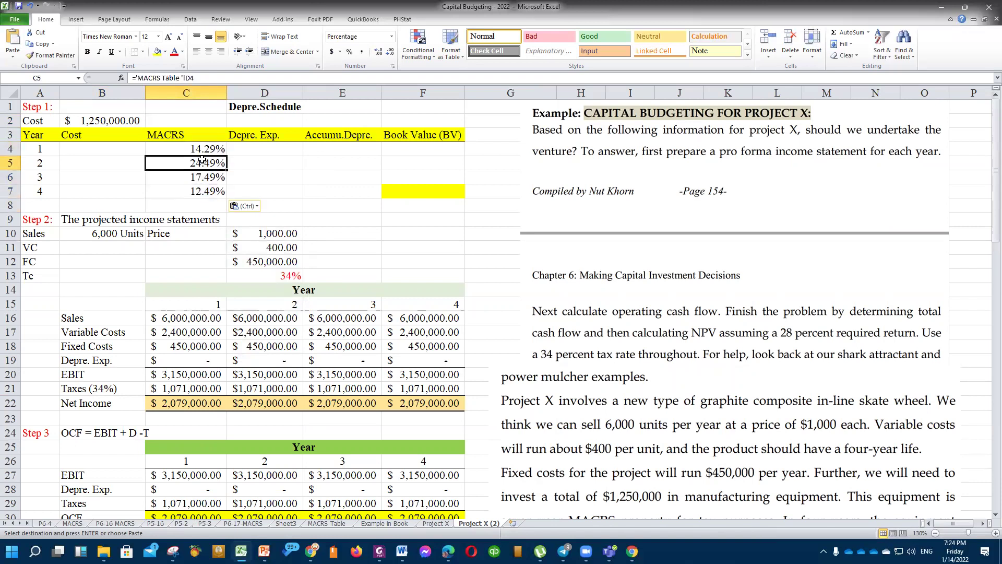
{"action": "left_click", "coordinate": [206, 148]}
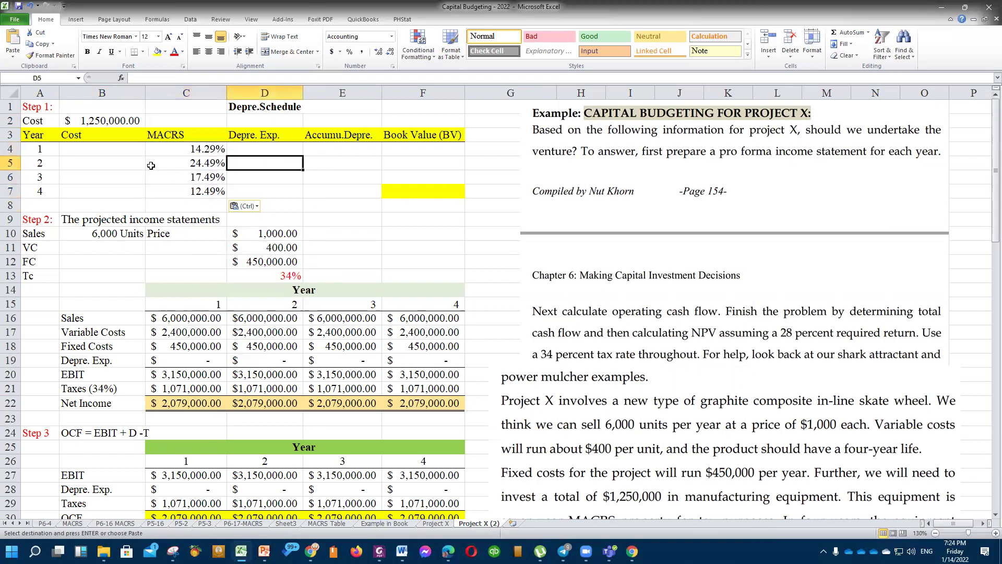
Link the year 1 cost in B4 to B2, enter =B4 in B5 and fill it down to B7.
{"action": "key", "text": "Left"}
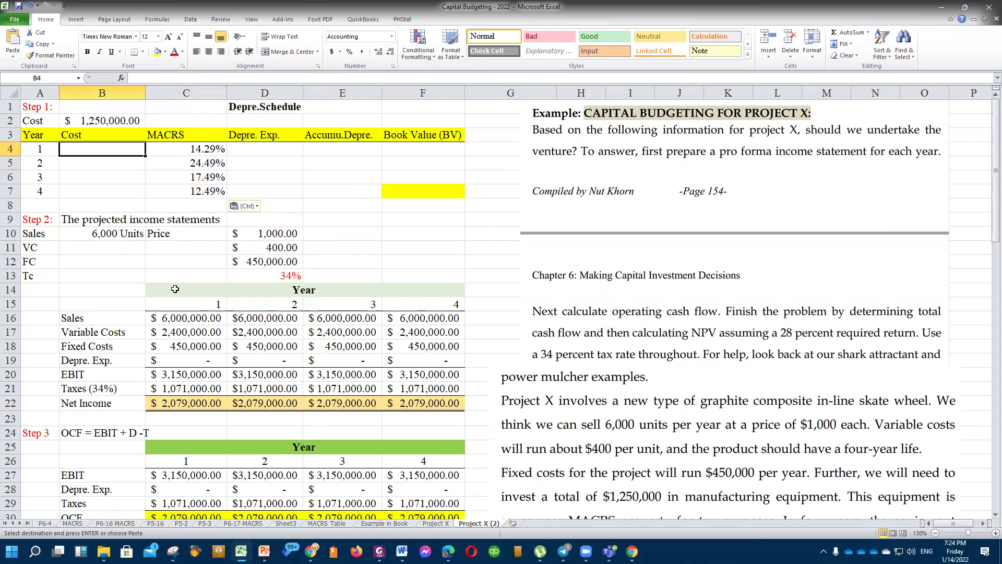
{"action": "type", "text": "="}
{"action": "left_click", "coordinate": [110, 121]}
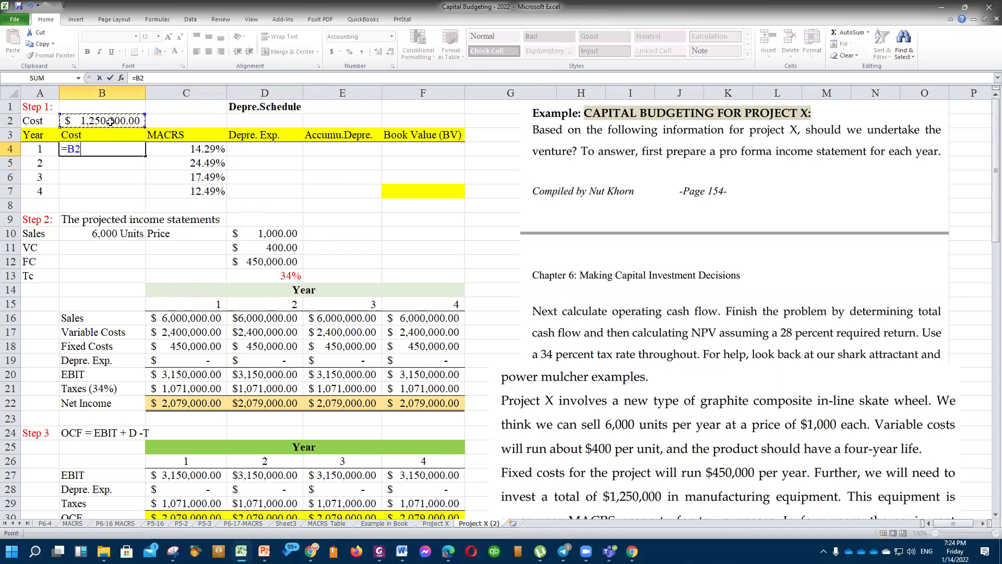
{"action": "key", "text": "Return"}
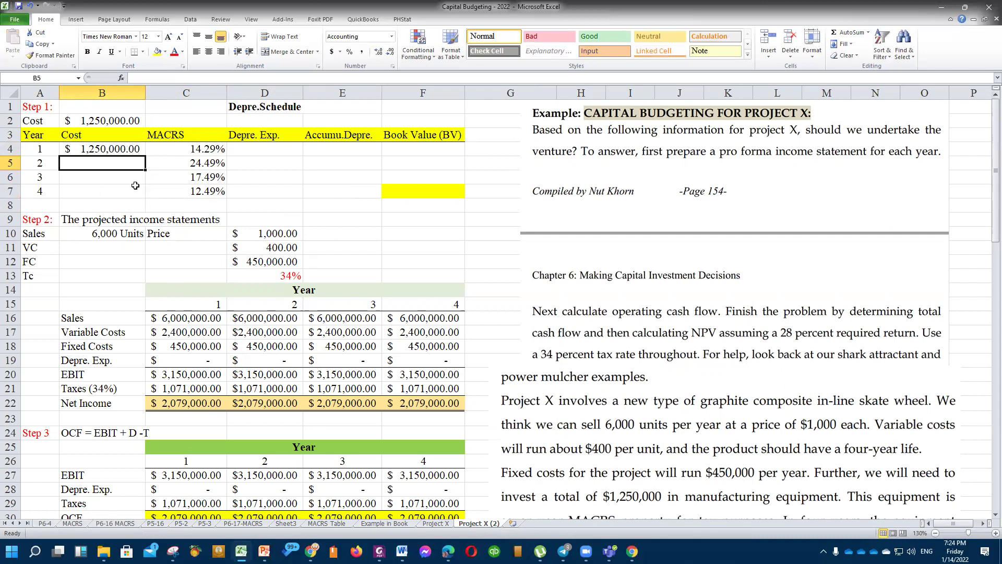
{"action": "type", "text": "="}
{"action": "left_click", "coordinate": [115, 151]}
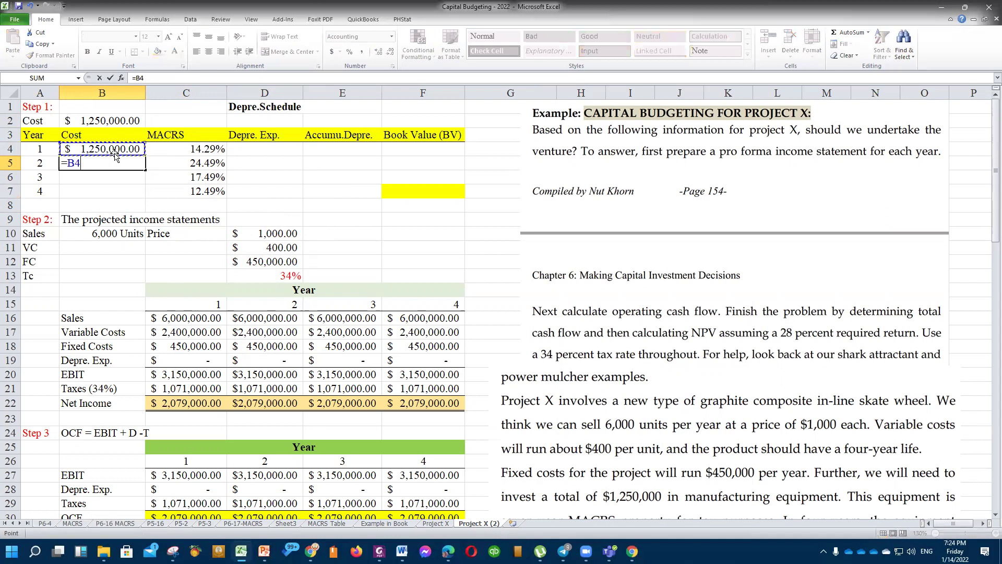
{"action": "key", "text": "ctrl+Return"}
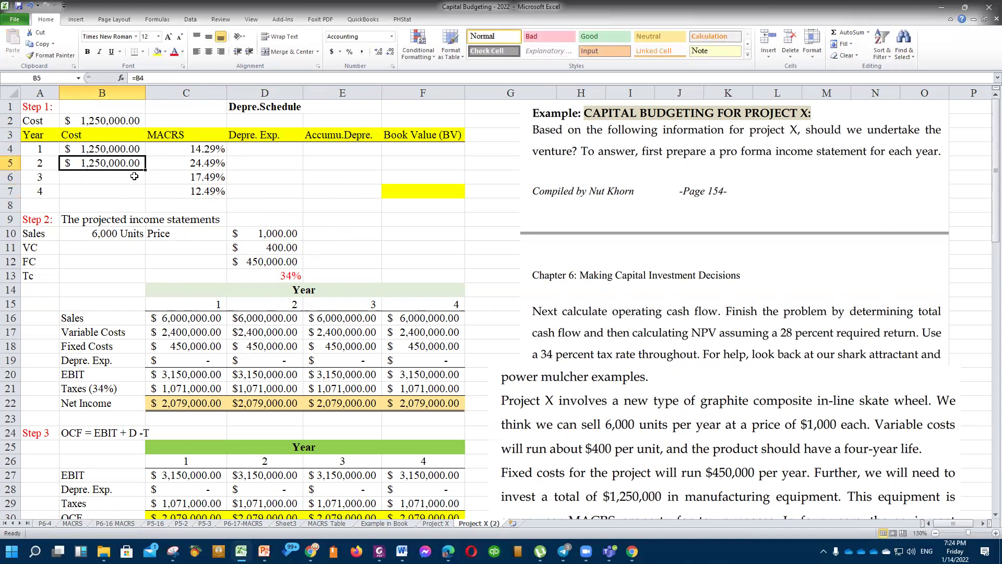
{"action": "left_click_drag", "start_coordinate": [145, 171], "coordinate": [147, 194]}
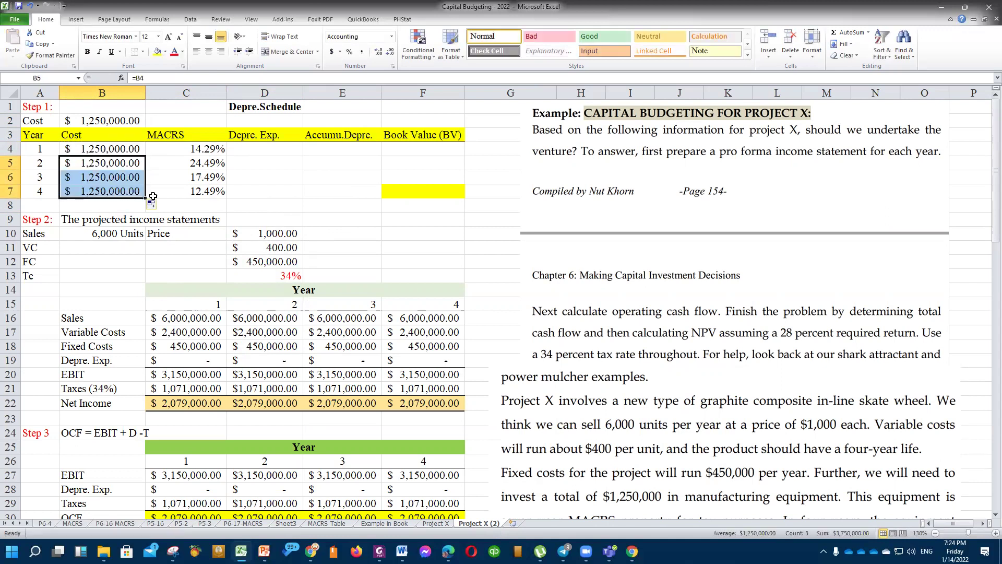
Examine the cost and MACRS rate entries of the first years and their source formulas in the depreciation schedule.
{"action": "left_click", "coordinate": [252, 192]}
{"action": "left_click", "coordinate": [270, 152]}
{"action": "left_click", "coordinate": [134, 154]}
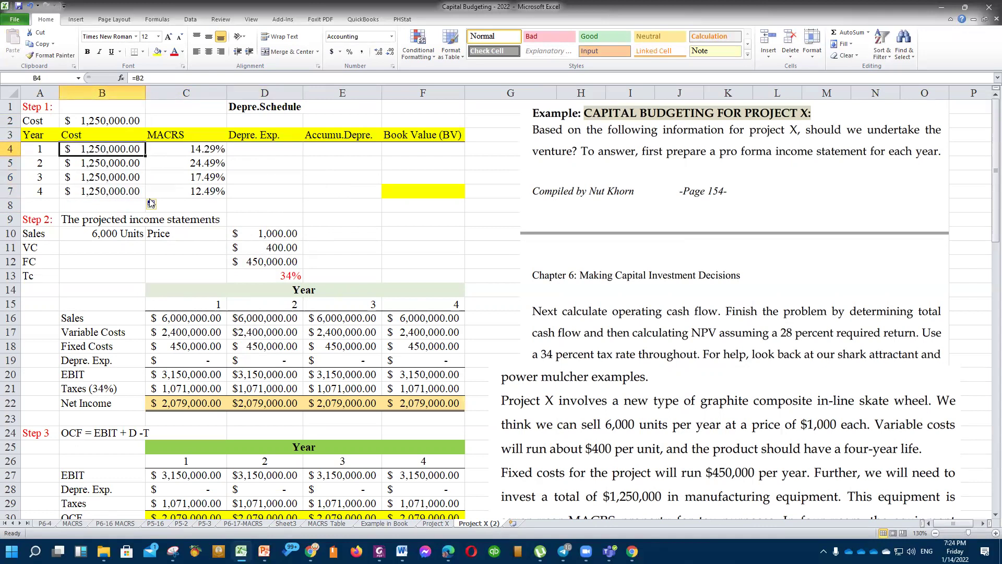
{"action": "left_click", "coordinate": [201, 149]}
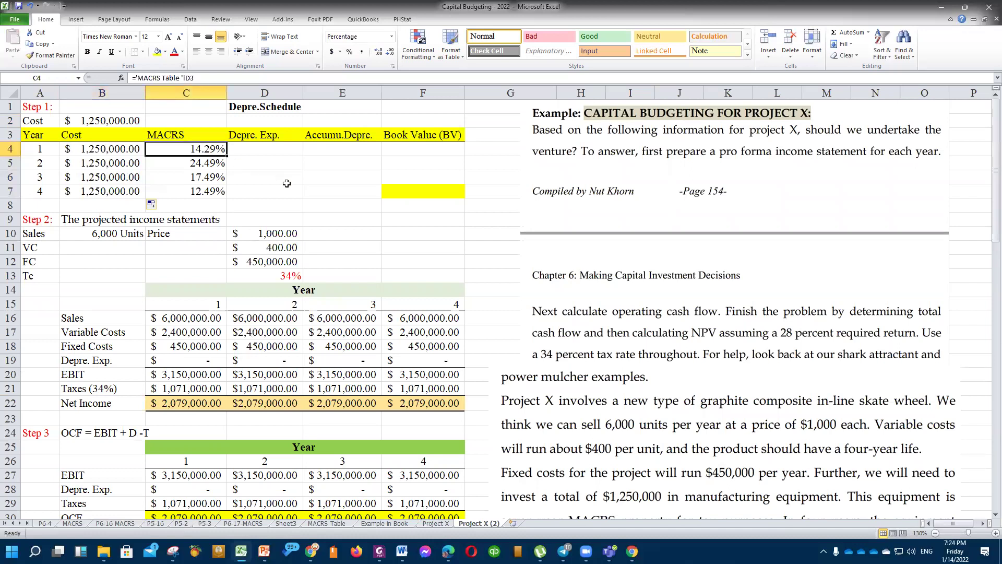
{"action": "left_click", "coordinate": [257, 175]}
{"action": "left_click", "coordinate": [114, 151]}
{"action": "left_click", "coordinate": [192, 151]}
{"action": "left_click", "coordinate": [116, 151]}
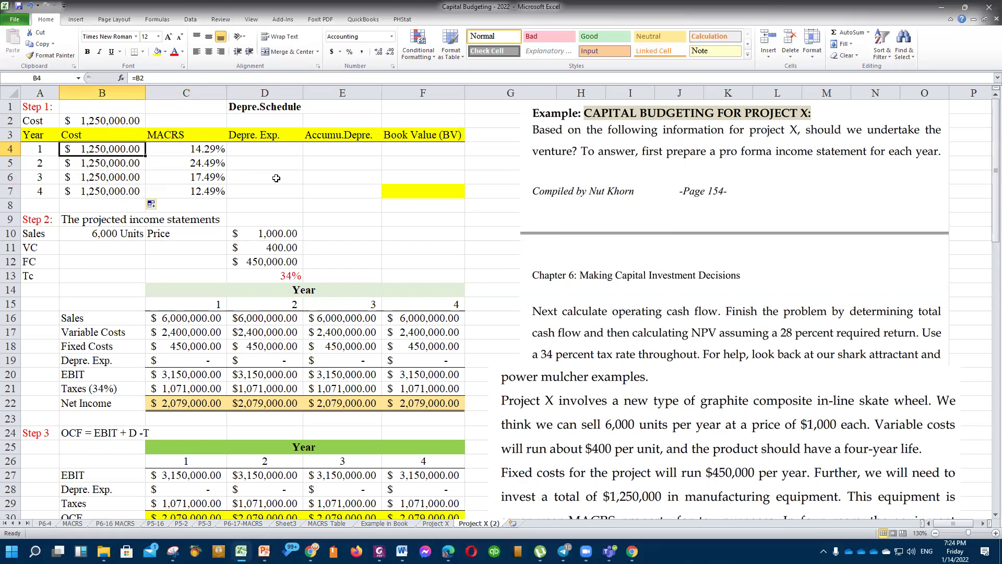
{"action": "left_click", "coordinate": [197, 152]}
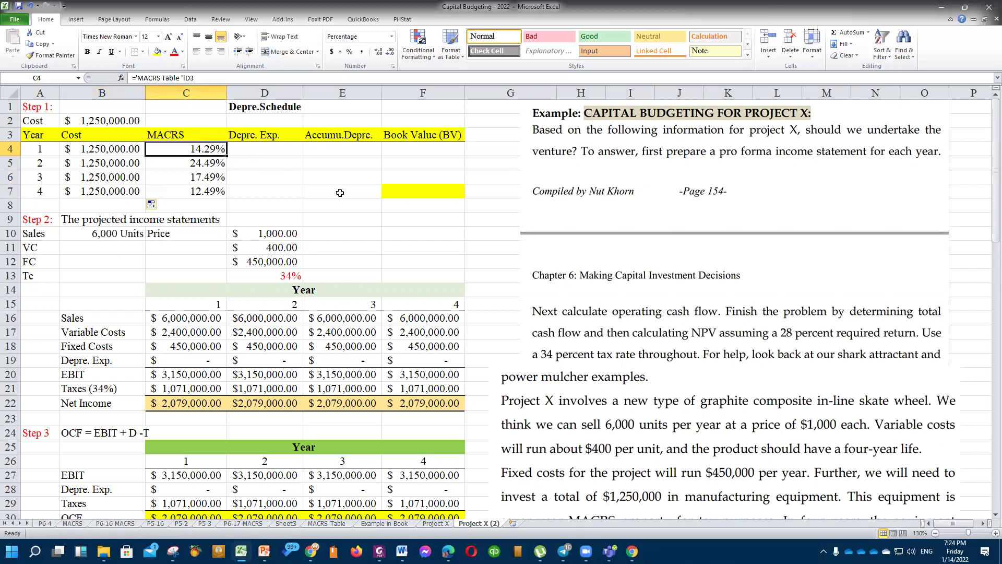
{"action": "left_click", "coordinate": [206, 164]}
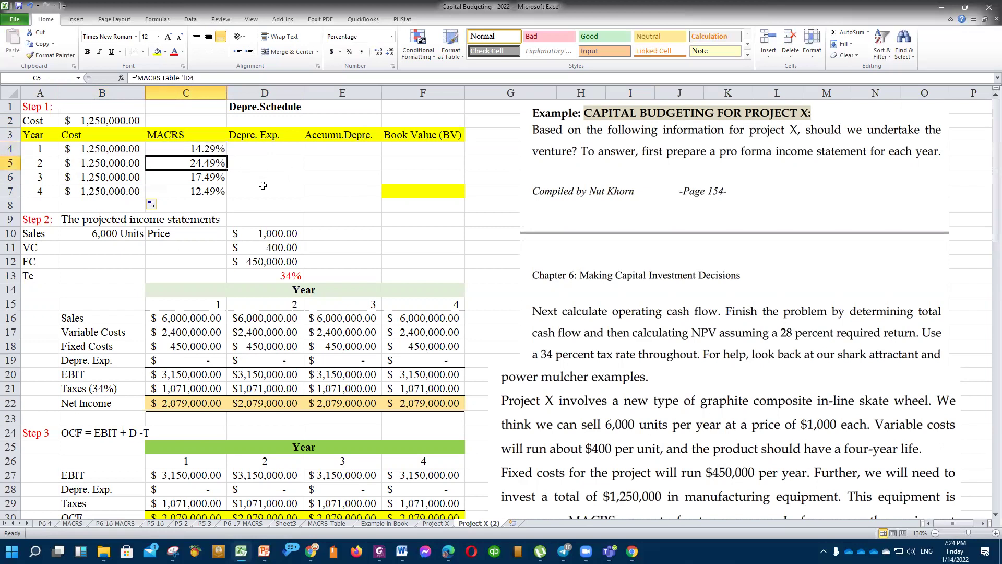
{"action": "left_click", "coordinate": [207, 180]}
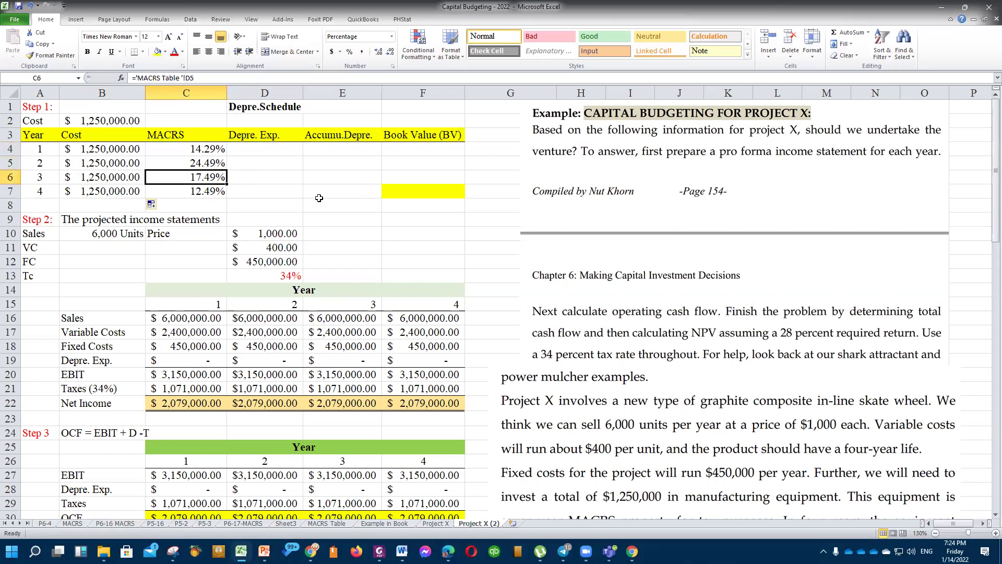
Enter the year 1 depreciation expense in D4 as cost times MACRS rate, =B4*C4.
{"action": "left_click", "coordinate": [266, 150]}
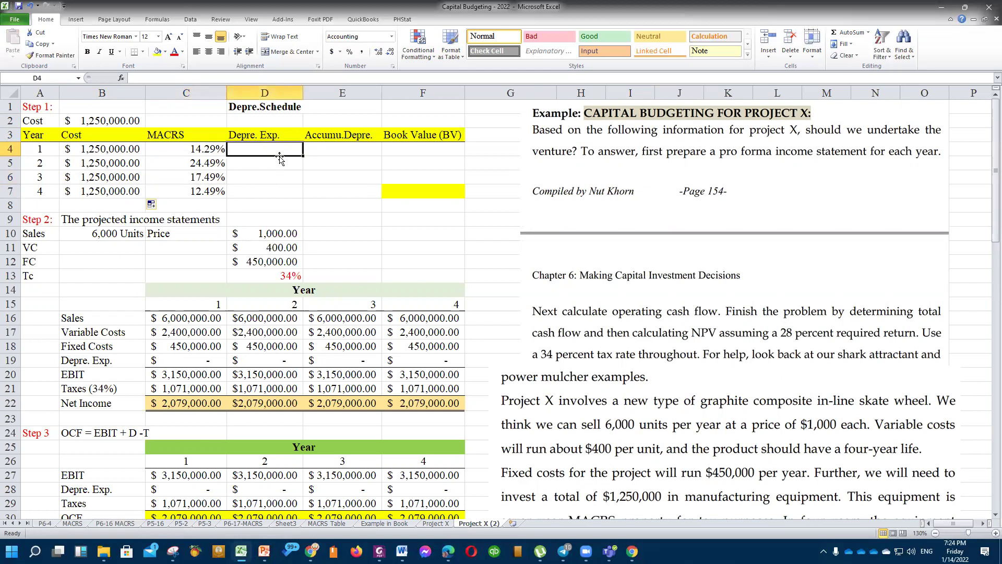
{"action": "type", "text": "="}
{"action": "left_click", "coordinate": [200, 148]}
{"action": "type", "text": "*"}
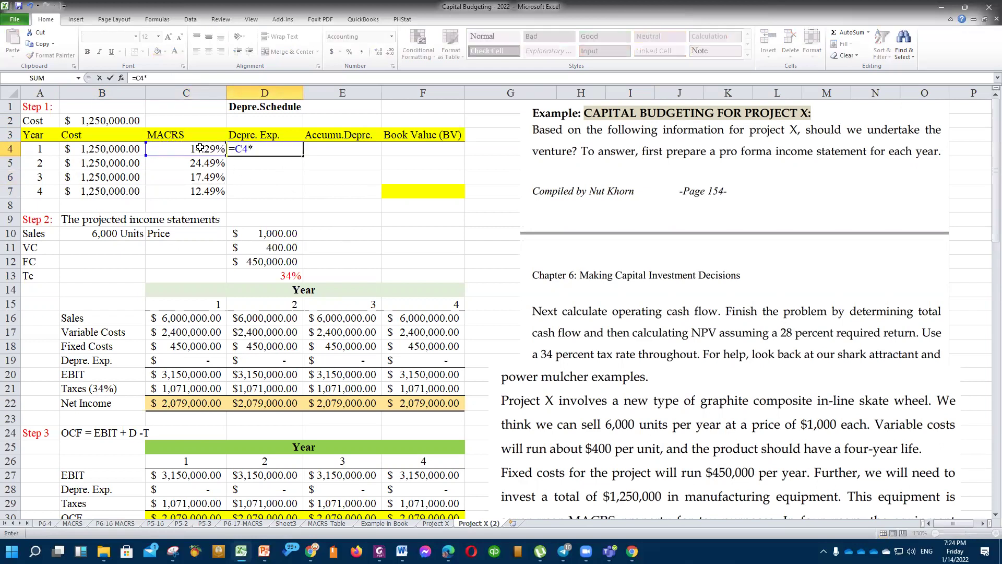
{"action": "left_click", "coordinate": [109, 147]}
{"action": "key", "text": "BackSpace"}
{"action": "key", "text": "BackSpace"}
{"action": "key", "text": "BackSpace"}
{"action": "key", "text": "BackSpace"}
{"action": "key", "text": "BackSpace"}
{"action": "left_click", "coordinate": [136, 151]}
{"action": "type", "text": "*"}
{"action": "left_click", "coordinate": [198, 153]}
{"action": "key", "text": "Return"}
Fill the depreciation expense formula from D4 down to D7 for years 2 to 4.
{"action": "left_click", "coordinate": [296, 150]}
{"action": "left_click_drag", "start_coordinate": [303, 155], "coordinate": [303, 196]}
{"action": "left_click", "coordinate": [260, 187]}
Set the year 1 accumulated depreciation in E4 equal to the year 1 depreciation expense, =D4.
{"action": "left_click", "coordinate": [328, 167]}
{"action": "key", "text": "Up"}
{"action": "type", "text": "="}
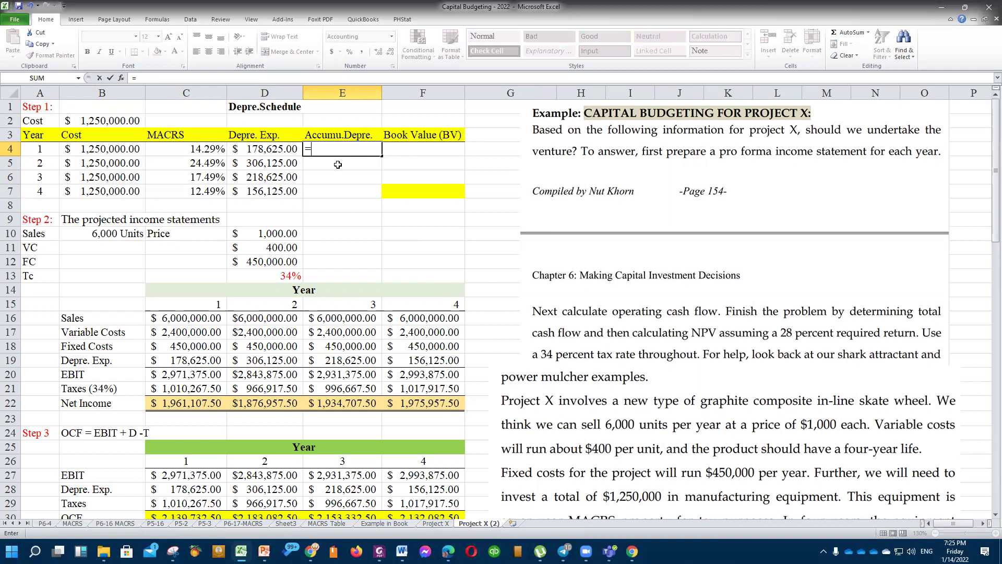
{"action": "left_click", "coordinate": [277, 149]}
{"action": "key", "text": "Return"}
{"action": "left_click", "coordinate": [341, 150]}
{"action": "left_click", "coordinate": [347, 162]}
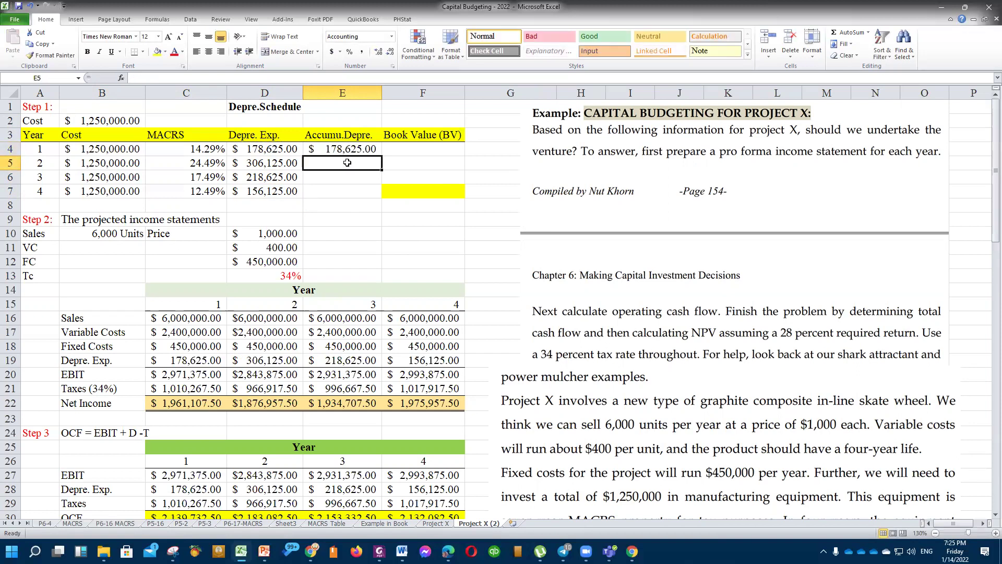
Enter the year 1 book value in F4 as cost minus accumulated depreciation, =B4-E4.
{"action": "left_click", "coordinate": [405, 147]}
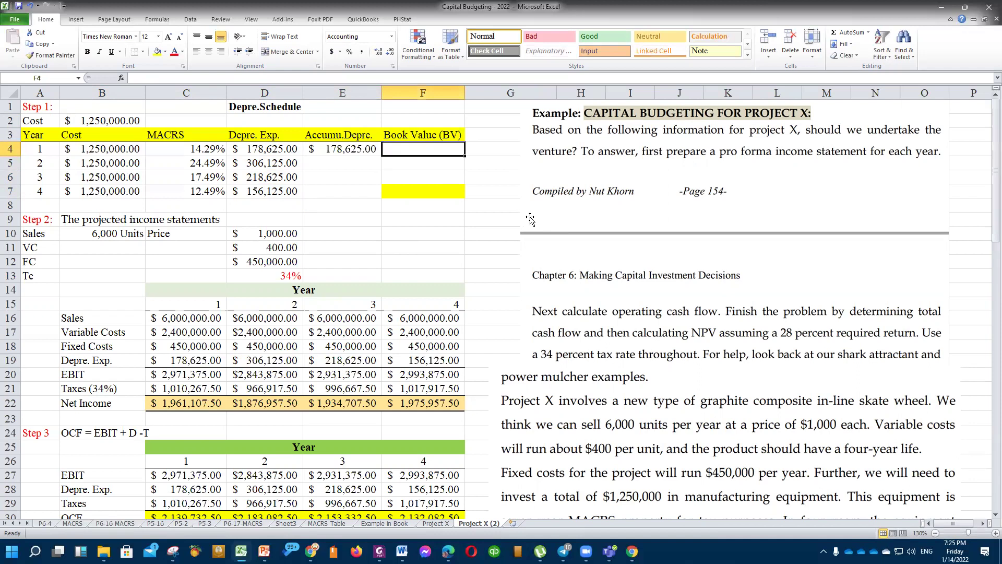
{"action": "type", "text": "="}
{"action": "left_click", "coordinate": [112, 149]}
{"action": "type", "text": "-"}
{"action": "left_click", "coordinate": [355, 150]}
{"action": "key", "text": "Return"}
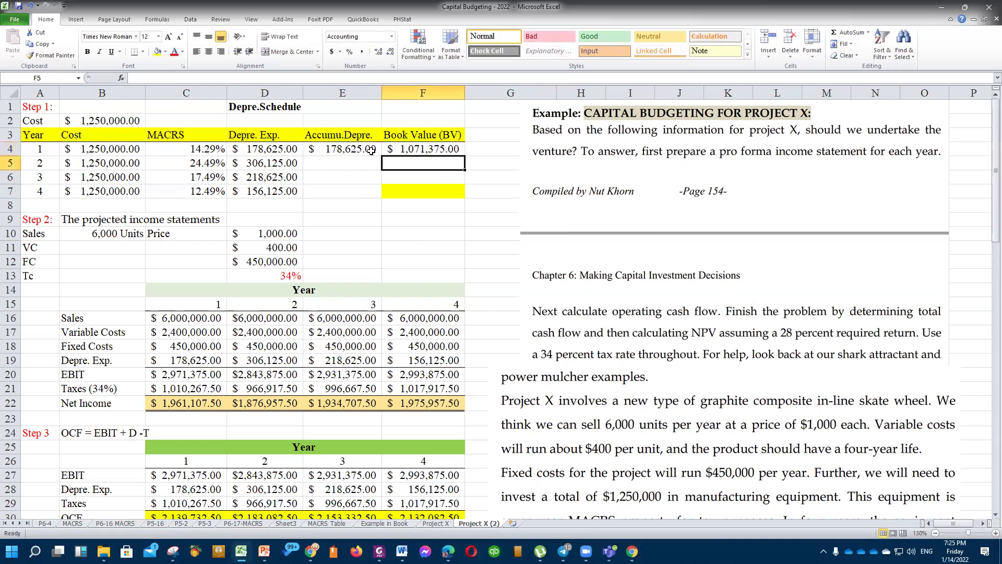
Enter the year 2 accumulated depreciation in E5 as =E4+D5 and fill the formula down to E7.
{"action": "left_click", "coordinate": [427, 149]}
{"action": "left_click", "coordinate": [363, 163], "text": "shift"}
{"action": "left_click", "coordinate": [354, 149]}
{"action": "left_click", "coordinate": [355, 165]}
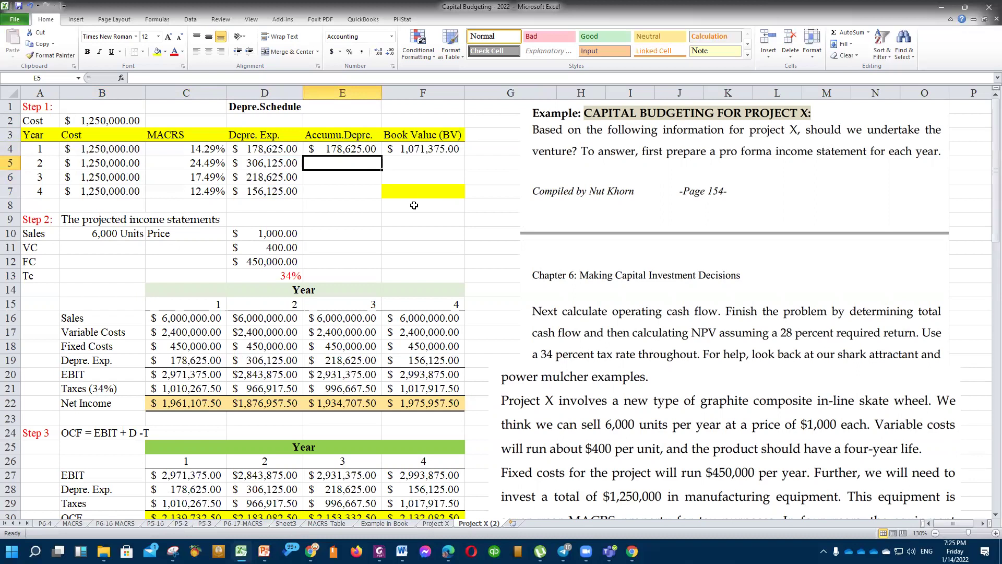
{"action": "type", "text": "="}
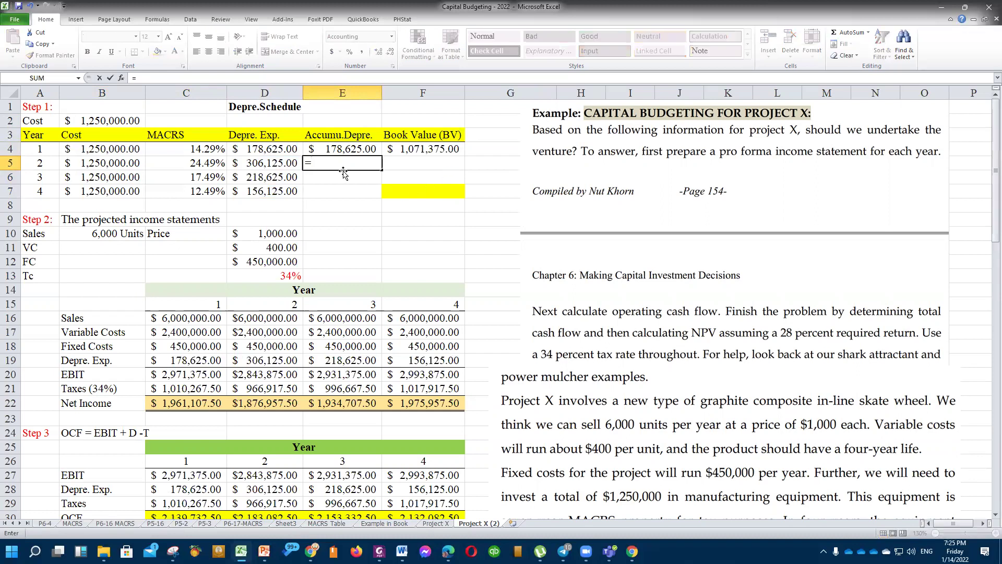
{"action": "left_click", "coordinate": [350, 148]}
{"action": "type", "text": "+"}
{"action": "left_click", "coordinate": [268, 162]}
{"action": "key", "text": "Return"}
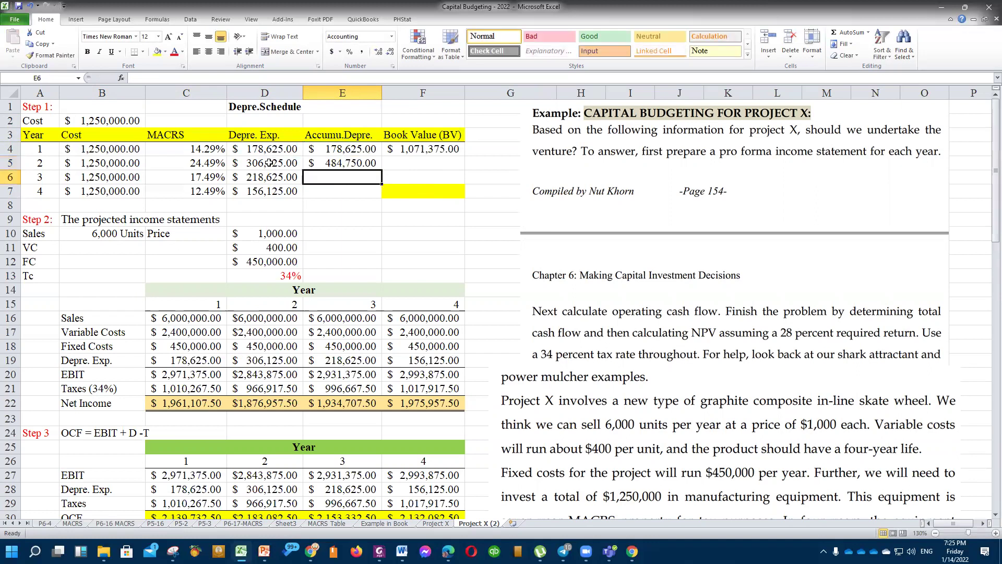
{"action": "left_click", "coordinate": [343, 166]}
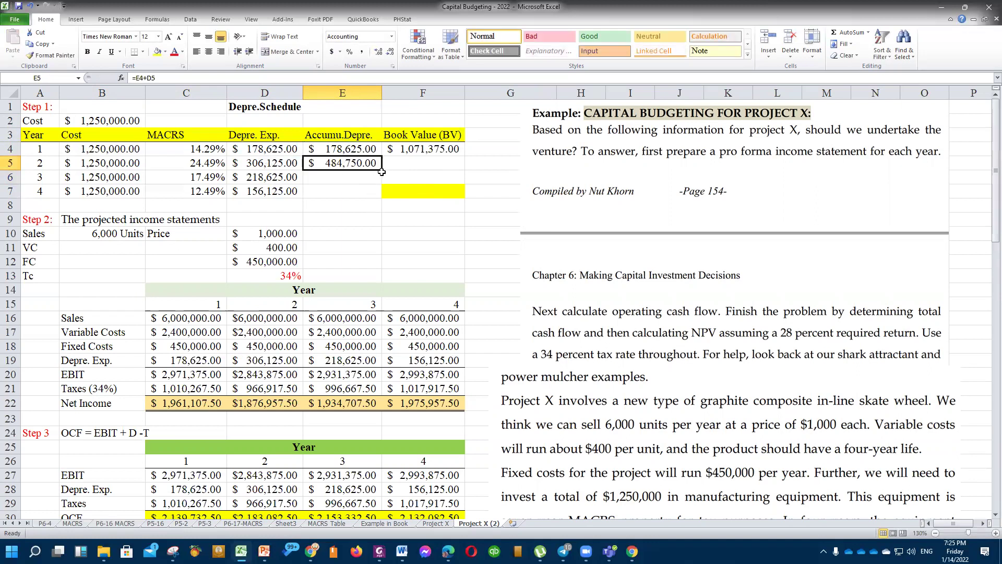
{"action": "left_click_drag", "start_coordinate": [382, 172], "coordinate": [383, 198]}
{"action": "left_click", "coordinate": [357, 191]}
Fill the book value formula from F4 down to F7 for years 2 to 4.
{"action": "left_click", "coordinate": [425, 148]}
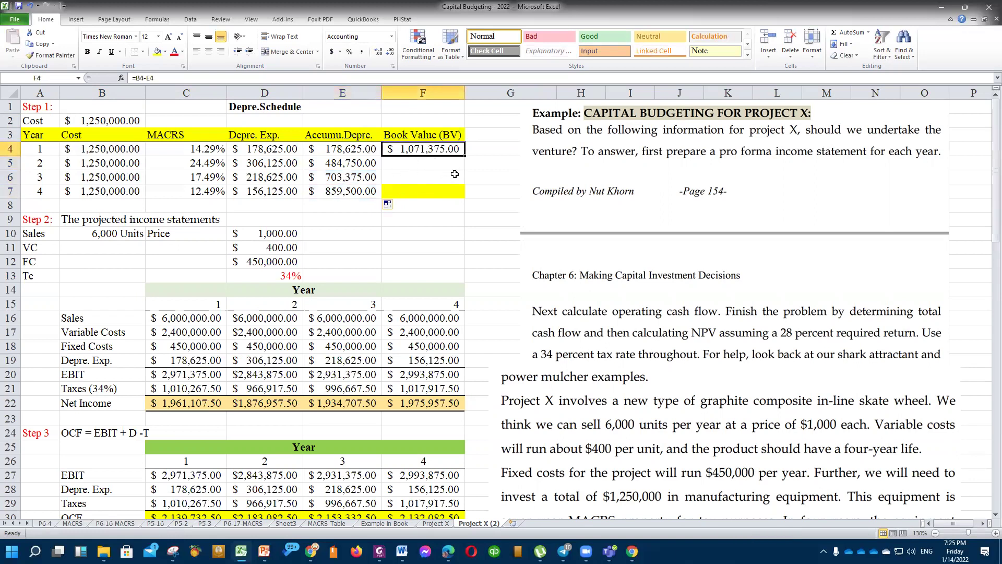
{"action": "left_click", "coordinate": [458, 166]}
{"action": "left_click", "coordinate": [445, 153]}
{"action": "left_click_drag", "start_coordinate": [465, 156], "coordinate": [467, 200]}
{"action": "left_click", "coordinate": [432, 194]}
Fill the year 4 book value cell F7 with yellow.
{"action": "scroll", "coordinate": [514, 493], "scroll_direction": "down", "scroll_amount": 1}
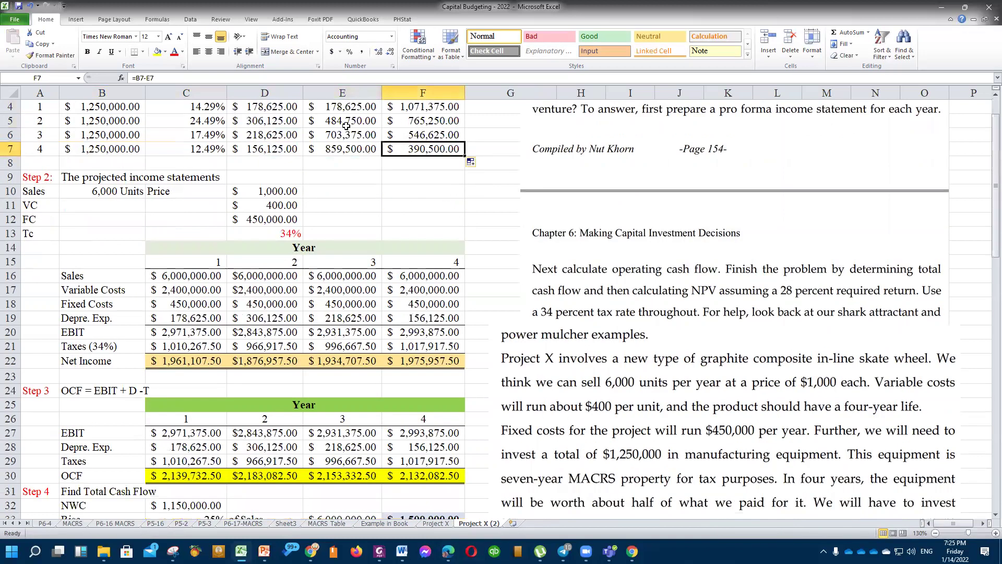
{"action": "left_click", "coordinate": [412, 205]}
{"action": "left_click", "coordinate": [424, 148]}
{"action": "scroll", "coordinate": [417, 234], "scroll_direction": "up", "scroll_amount": 1}
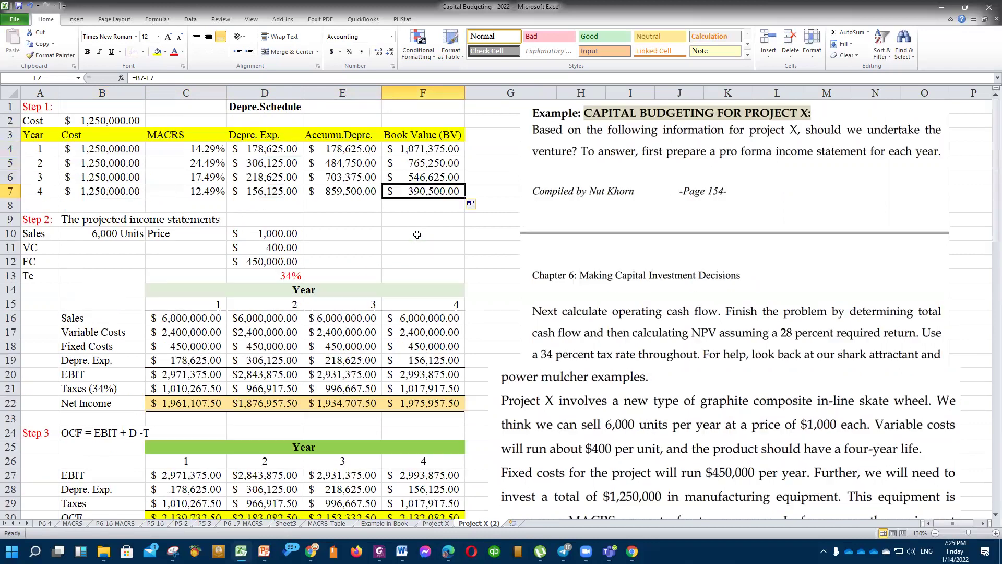
{"action": "left_click", "coordinate": [157, 51]}
{"action": "left_click", "coordinate": [417, 249]}
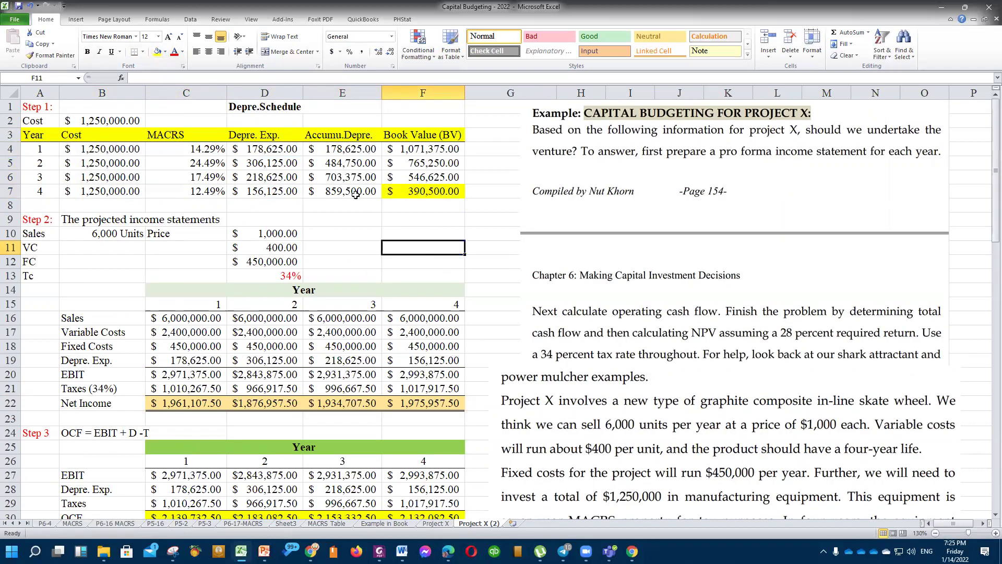
Examine the year 4 book value in the depreciation schedule and the projected income statement and cash flow sections beneath it.
{"action": "left_click", "coordinate": [451, 195]}
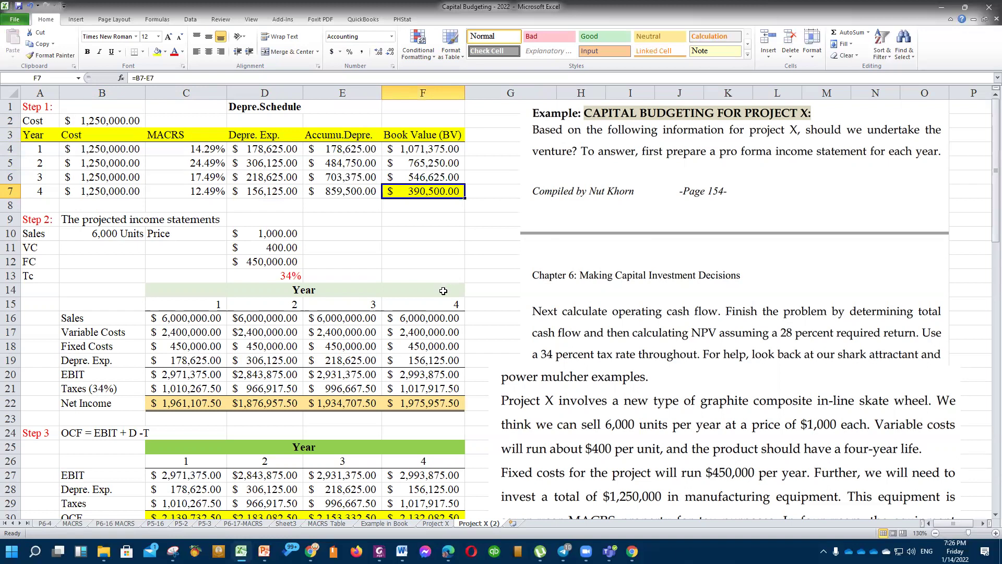
{"action": "scroll", "coordinate": [443, 291], "scroll_direction": "down", "scroll_amount": 4}
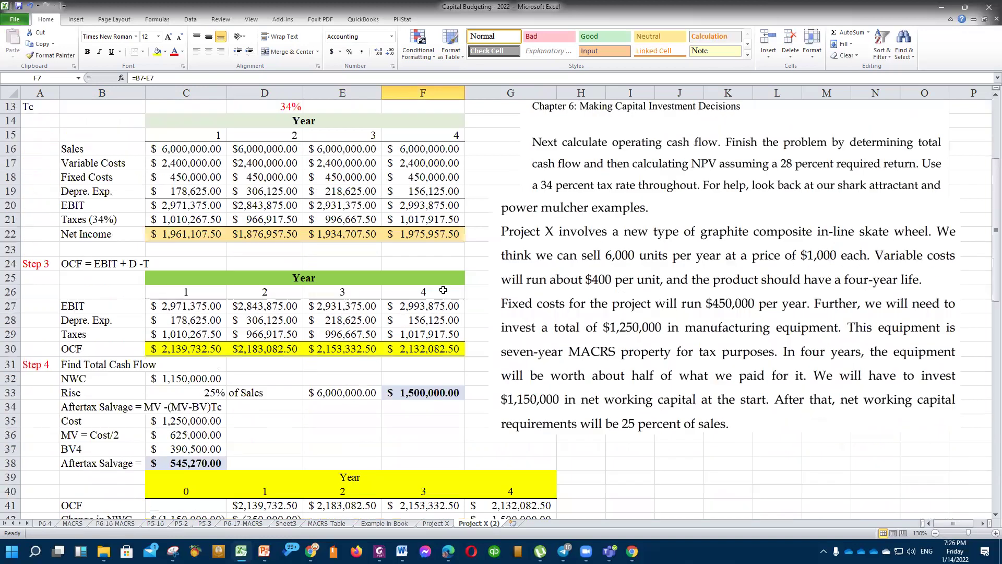
{"action": "scroll", "coordinate": [443, 291], "scroll_direction": "down", "scroll_amount": 2}
{"action": "scroll", "coordinate": [443, 290], "scroll_direction": "up", "scroll_amount": 6}
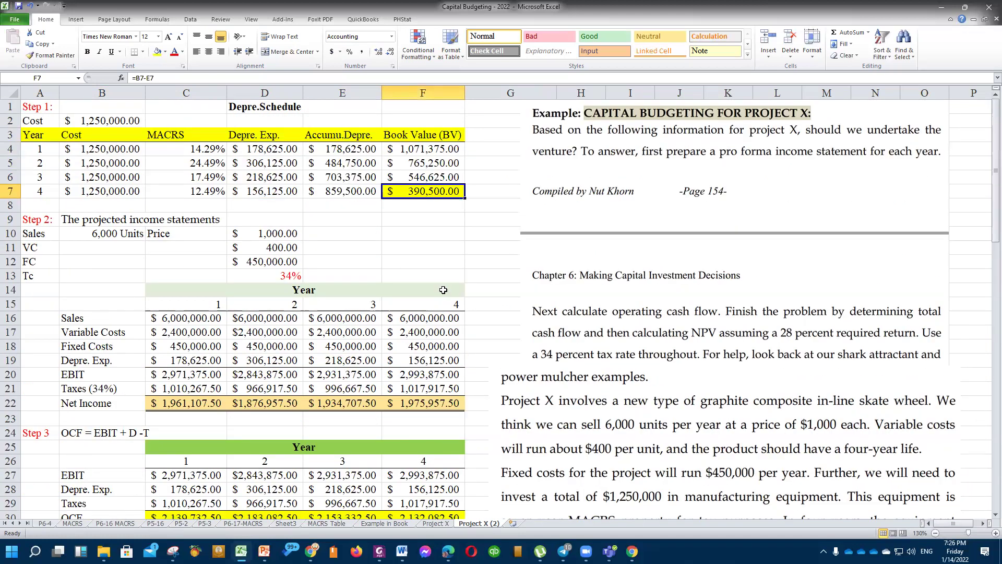
{"action": "left_click", "coordinate": [451, 207]}
{"action": "left_click", "coordinate": [436, 192]}
{"action": "left_click", "coordinate": [397, 229]}
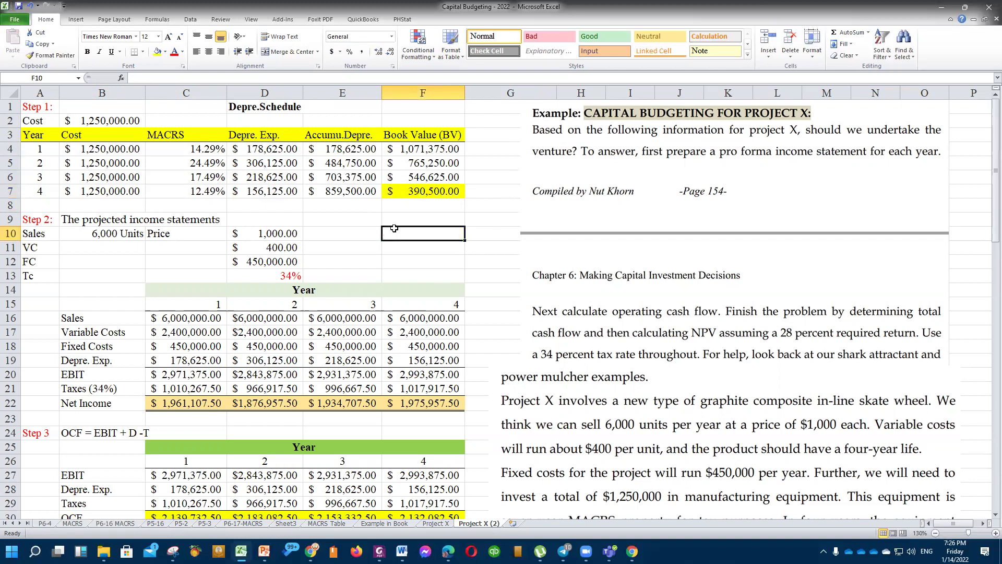
{"action": "left_click", "coordinate": [389, 266]}
{"action": "left_click", "coordinate": [292, 191]}
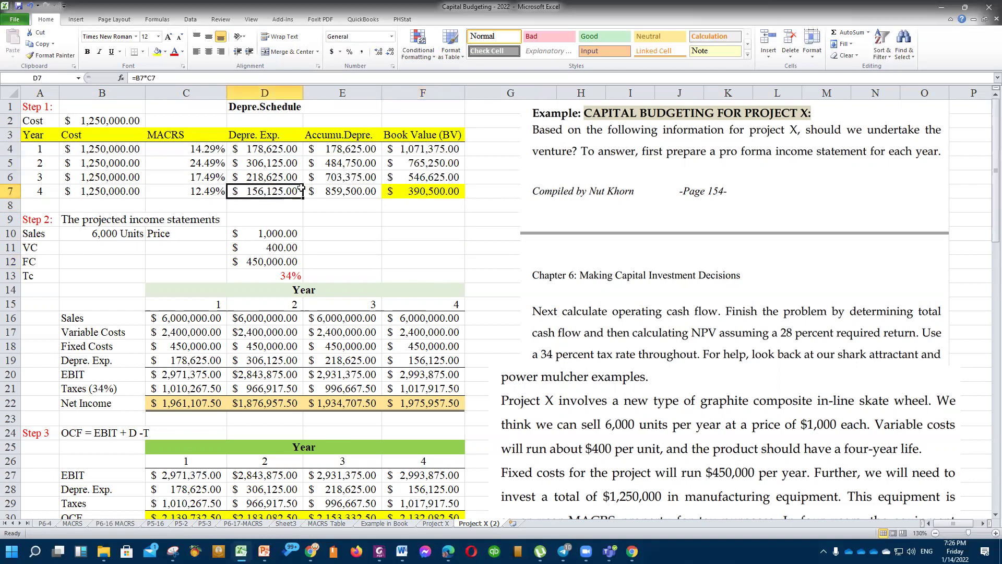
{"action": "left_click", "coordinate": [396, 221]}
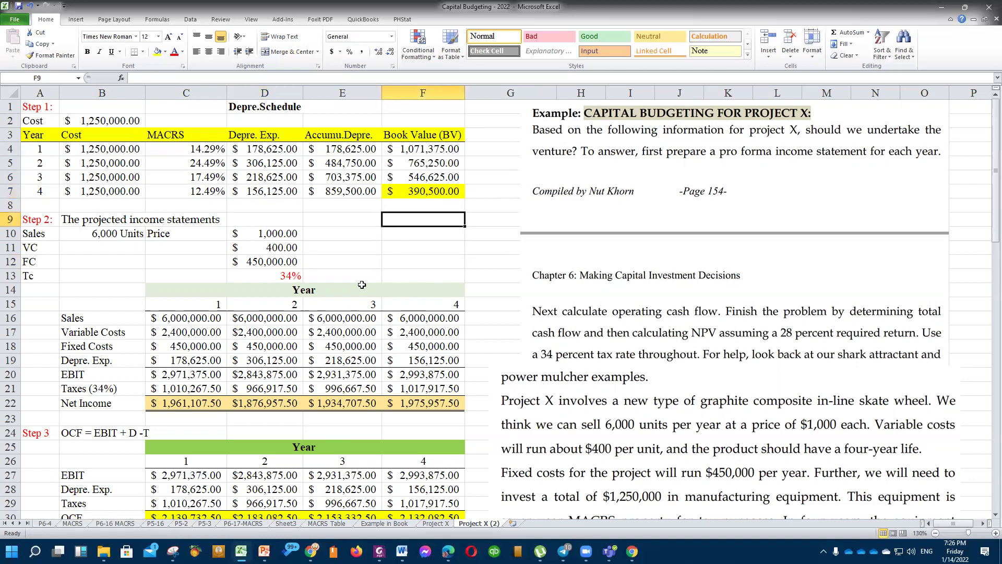
{"action": "left_click_drag", "start_coordinate": [83, 322], "coordinate": [84, 403]}
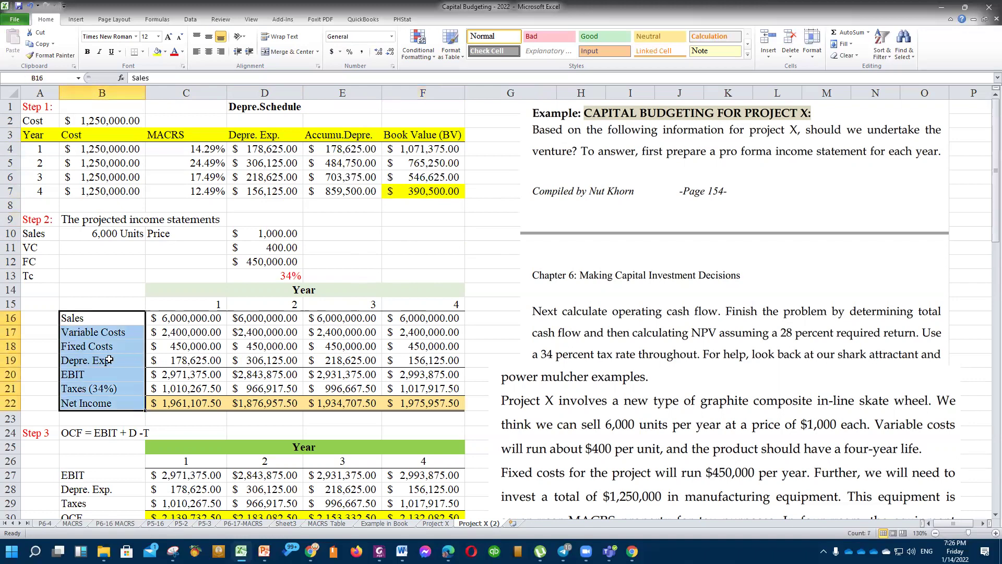
{"action": "scroll", "coordinate": [519, 384], "scroll_direction": "down", "scroll_amount": 3}
{"action": "scroll", "coordinate": [518, 384], "scroll_direction": "down", "scroll_amount": 3}
{"action": "scroll", "coordinate": [518, 384], "scroll_direction": "up", "scroll_amount": 6}
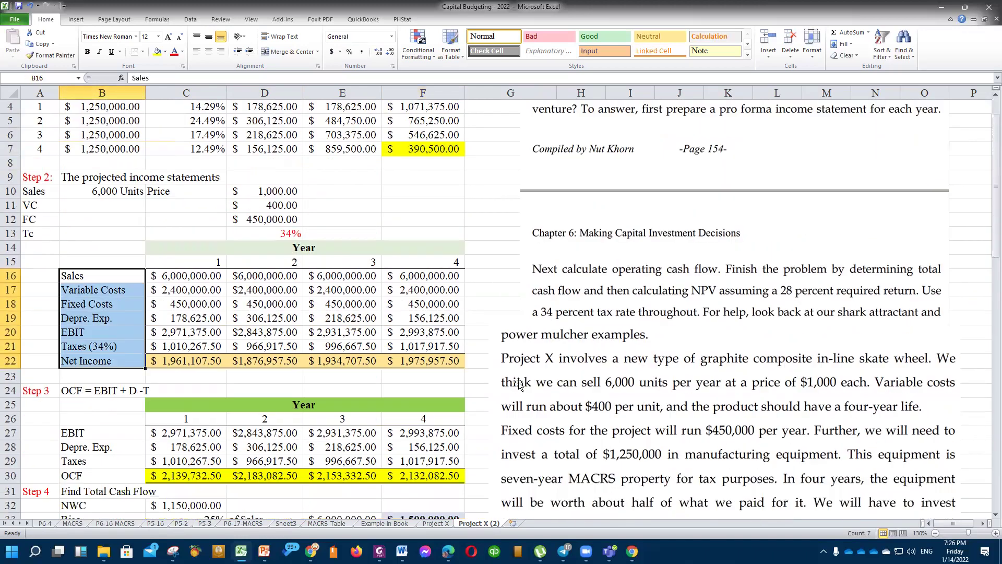
Switch to the PowerPoint deck and show the Pro forma Income Statement slide.
{"action": "left_click", "coordinate": [379, 551]}
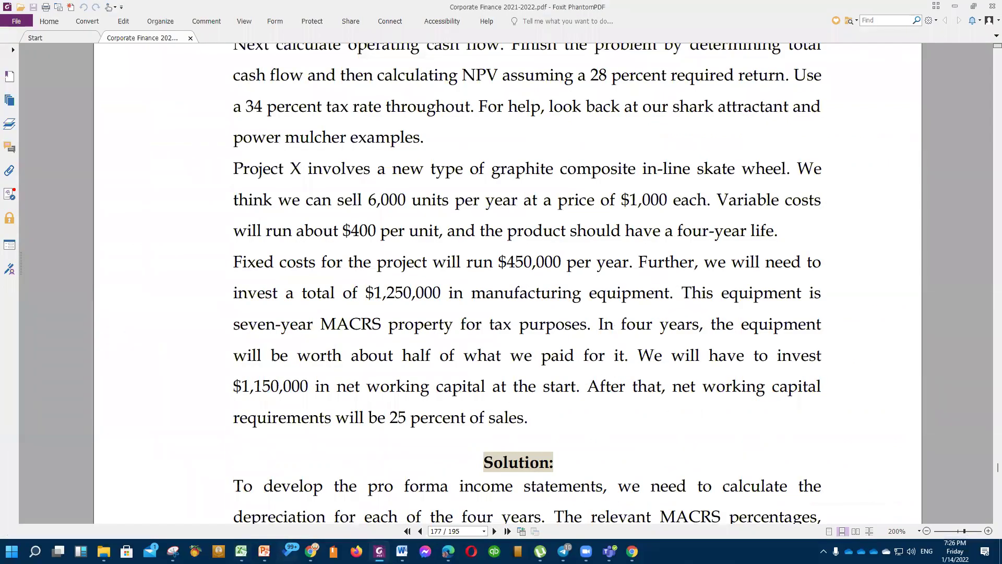
{"action": "left_click", "coordinate": [264, 551]}
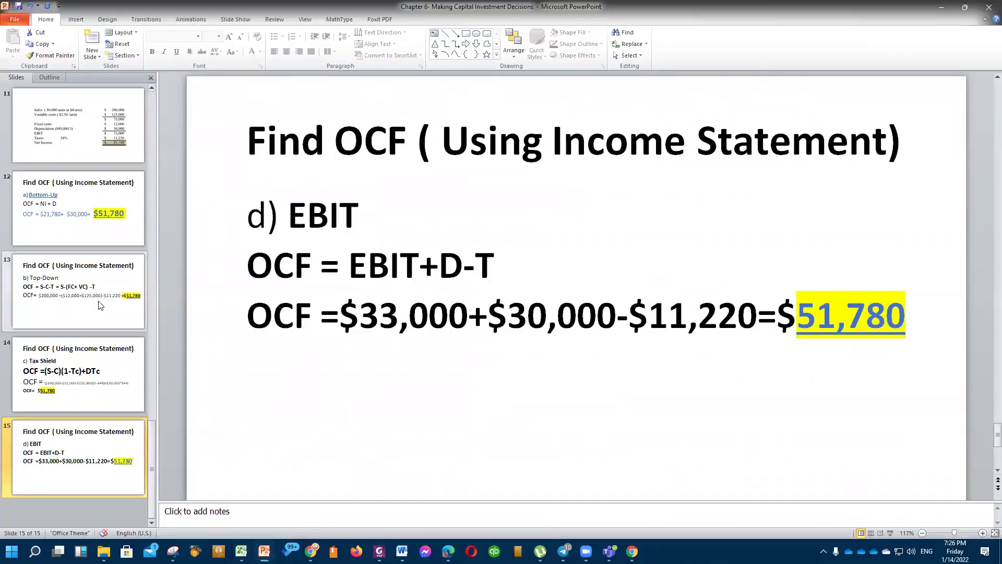
{"action": "scroll", "coordinate": [100, 305], "scroll_direction": "up", "scroll_amount": 5}
{"action": "left_click", "coordinate": [109, 277]}
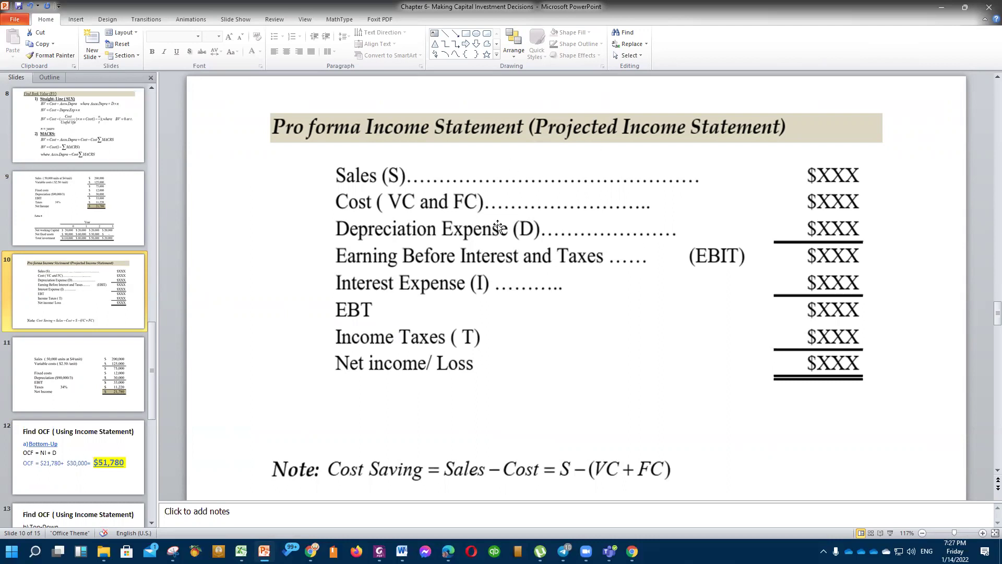
Return to the Excel workbook and review the Step 2 units, price, VC, FC and tax rate inputs against the income statement rows.
{"action": "left_click", "coordinate": [241, 551]}
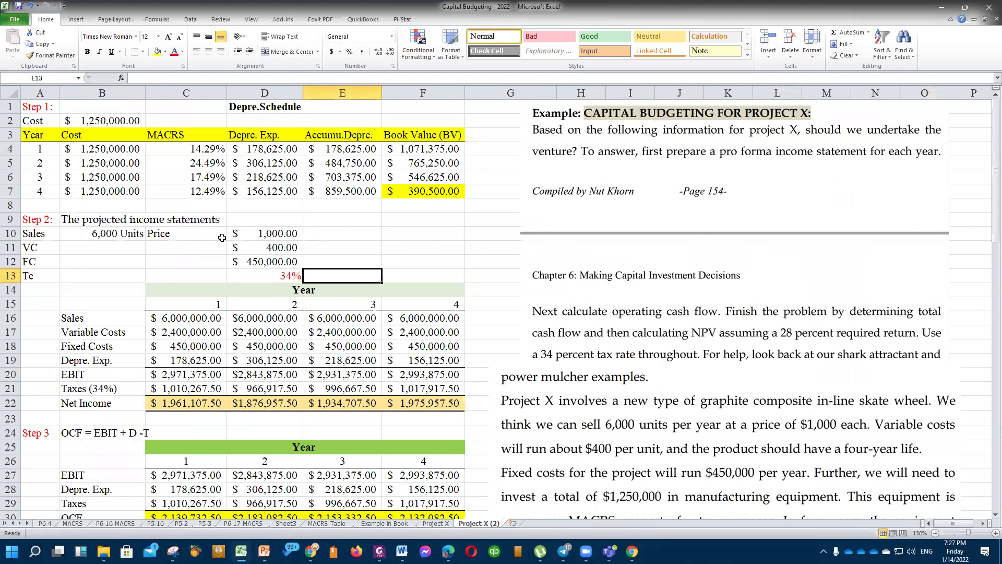
{"action": "left_click", "coordinate": [111, 232]}
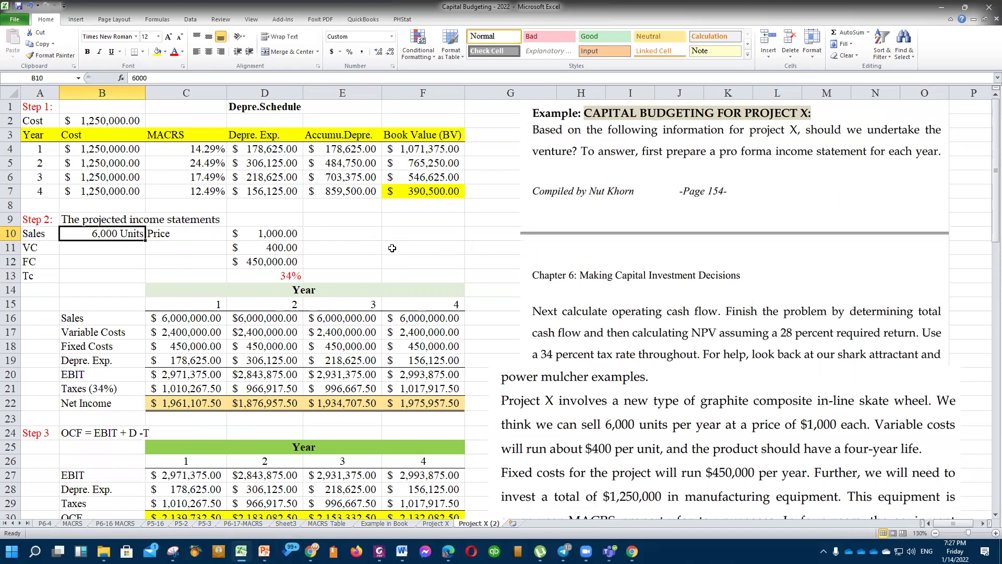
{"action": "left_click", "coordinate": [277, 236]}
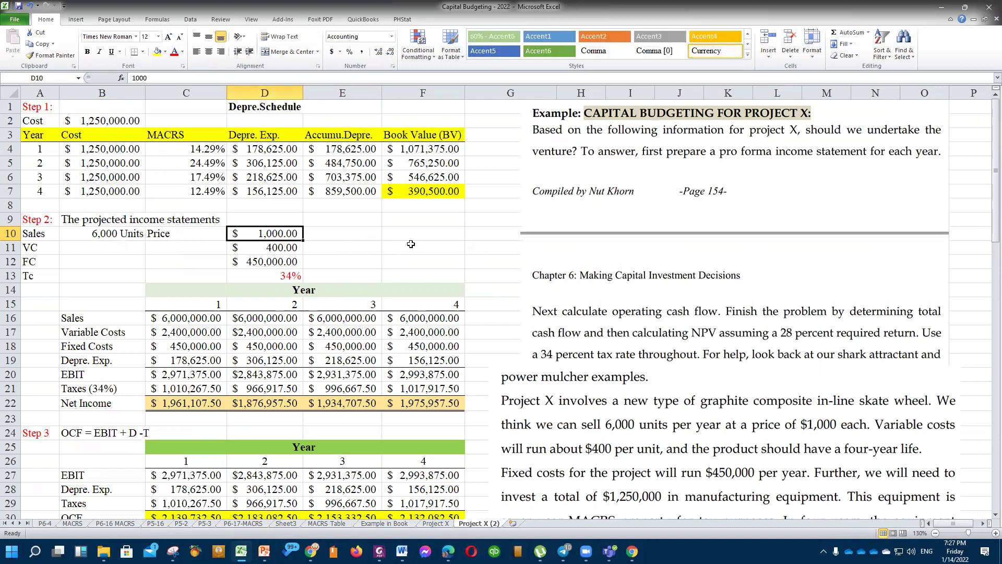
{"action": "left_click", "coordinate": [107, 230]}
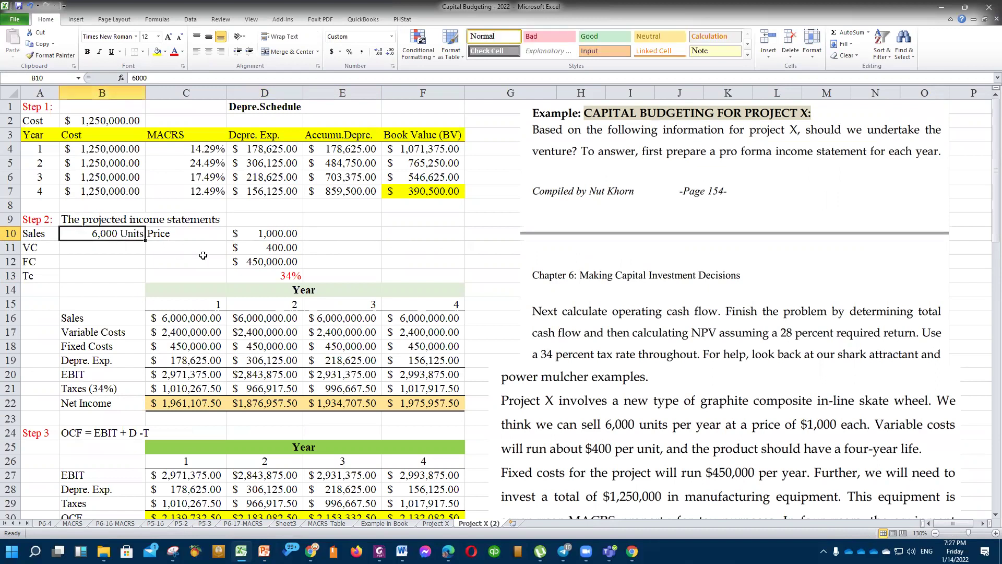
{"action": "left_click", "coordinate": [288, 233]}
{"action": "left_click", "coordinate": [274, 249]}
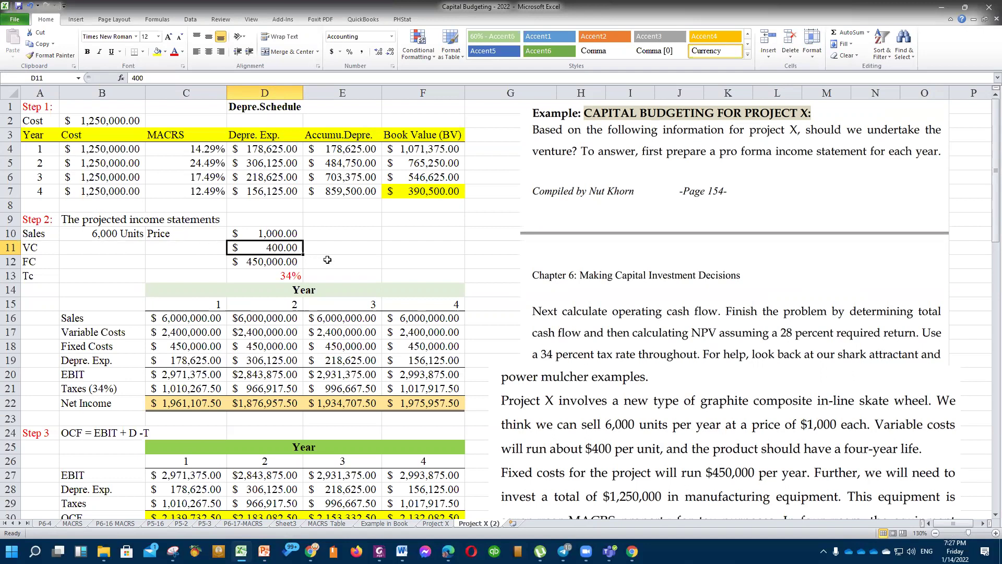
{"action": "left_click", "coordinate": [248, 260]}
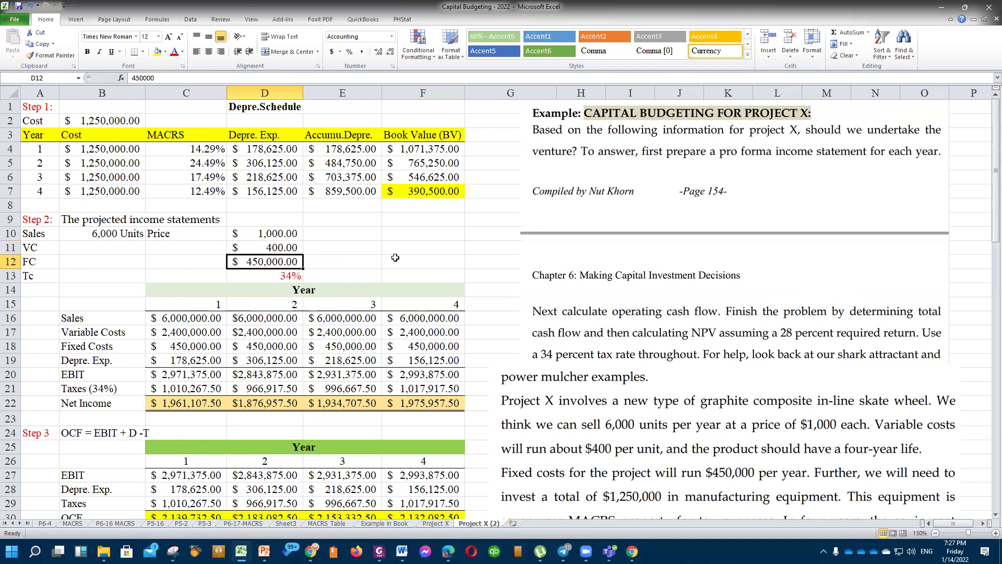
{"action": "key", "text": "Down"}
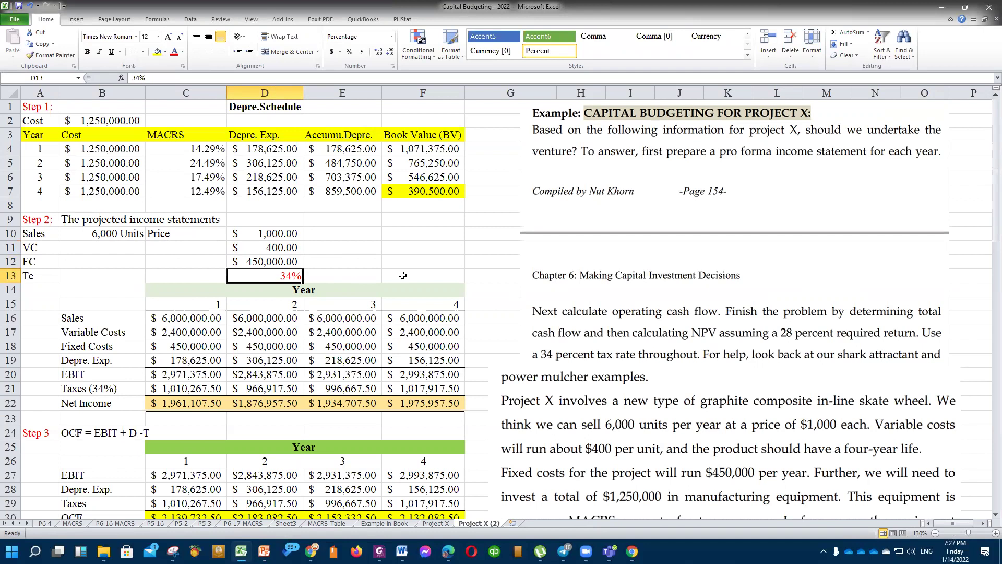
{"action": "left_click", "coordinate": [277, 344]}
{"action": "left_click", "coordinate": [276, 389]}
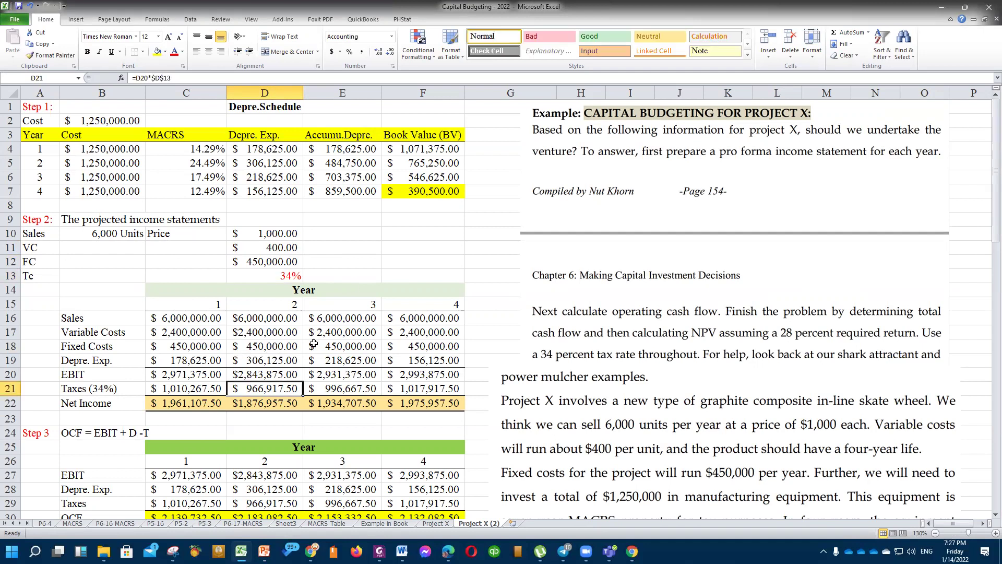
{"action": "left_click", "coordinate": [238, 322]}
{"action": "left_click", "coordinate": [308, 347]}
{"action": "left_click", "coordinate": [398, 346]}
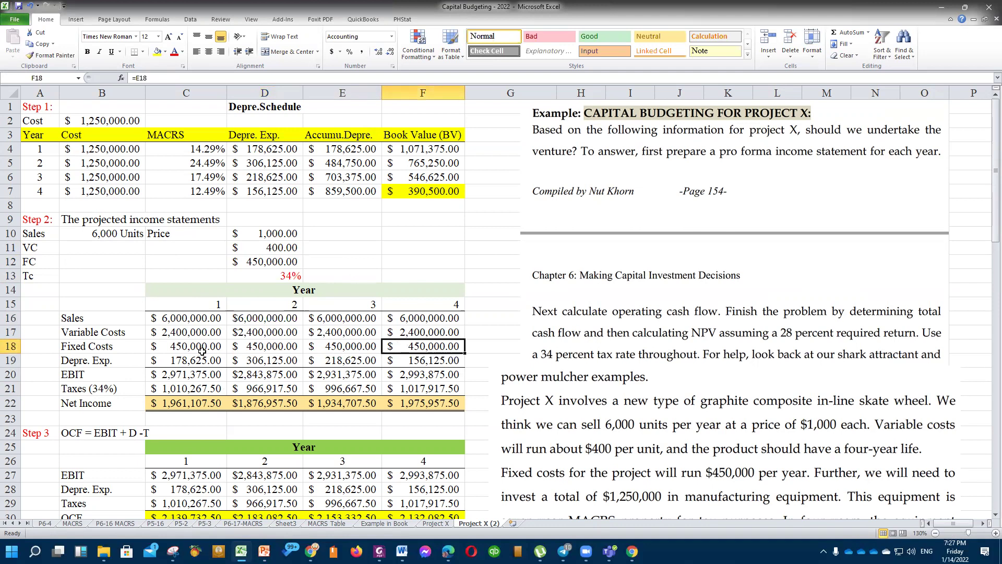
Fill the Step 2 heading "The projected income statements" in B9:C9 with light orange.
{"action": "left_click_drag", "start_coordinate": [77, 218], "coordinate": [167, 219]}
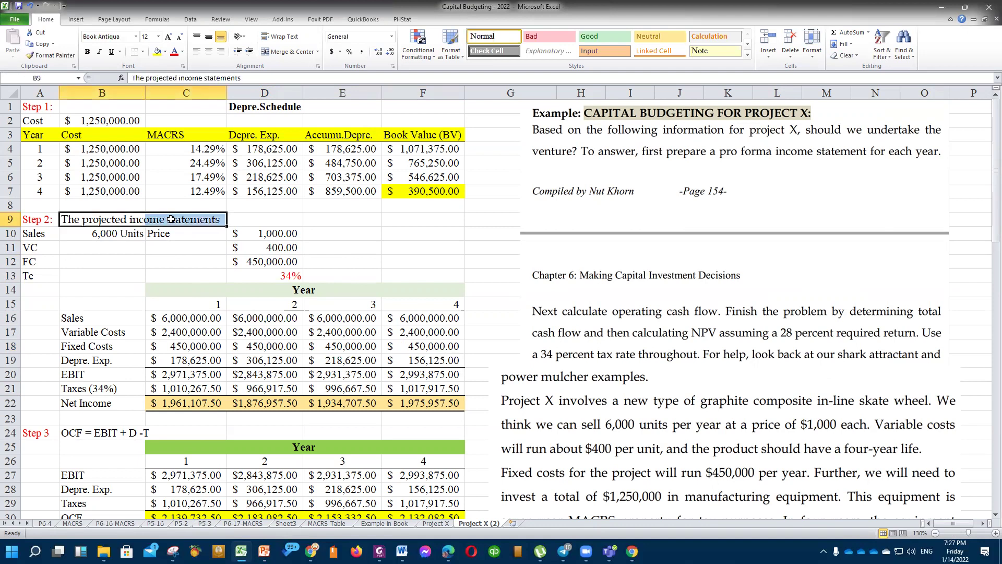
{"action": "left_click", "coordinate": [164, 52]}
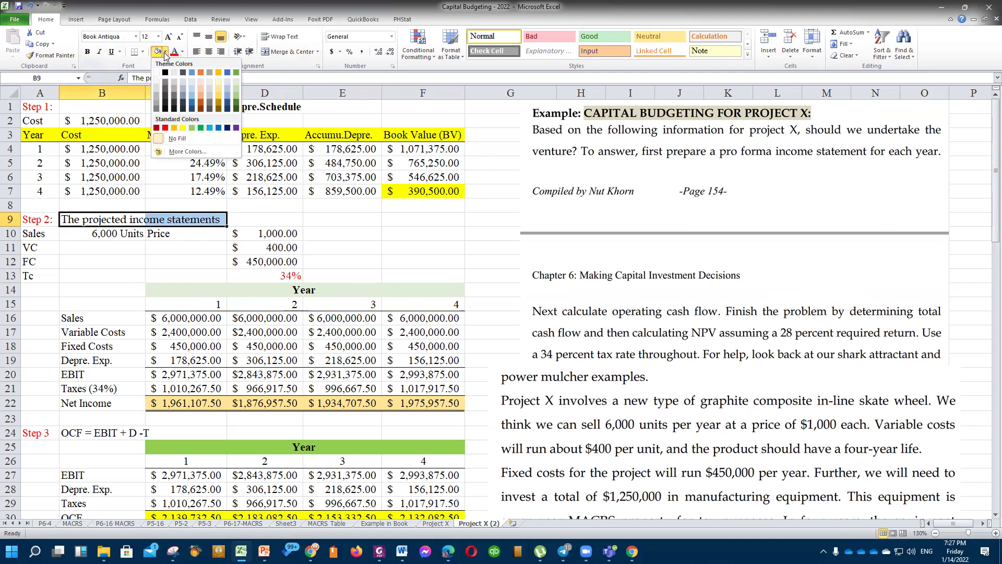
{"action": "left_click", "coordinate": [182, 128]}
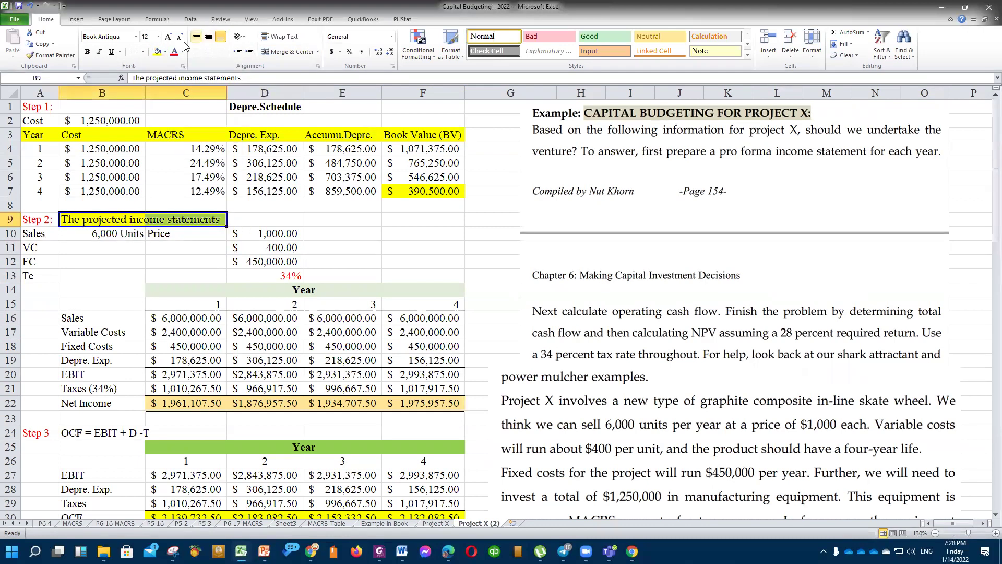
{"action": "left_click", "coordinate": [165, 52]}
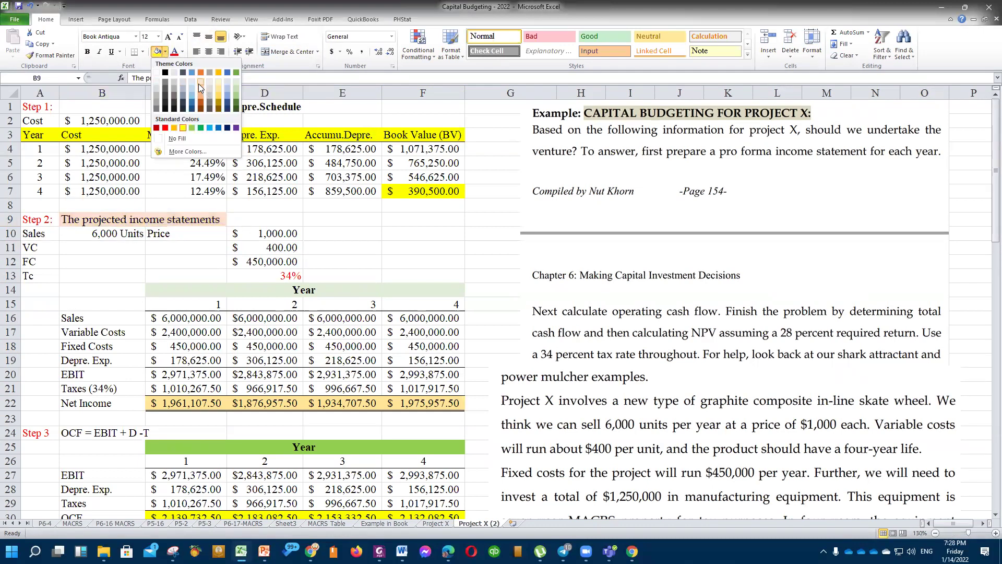
{"action": "left_click", "coordinate": [200, 83]}
Clear the income statement figures in C16:F21, from Sales through Taxes for all four years.
{"action": "left_click", "coordinate": [214, 164]}
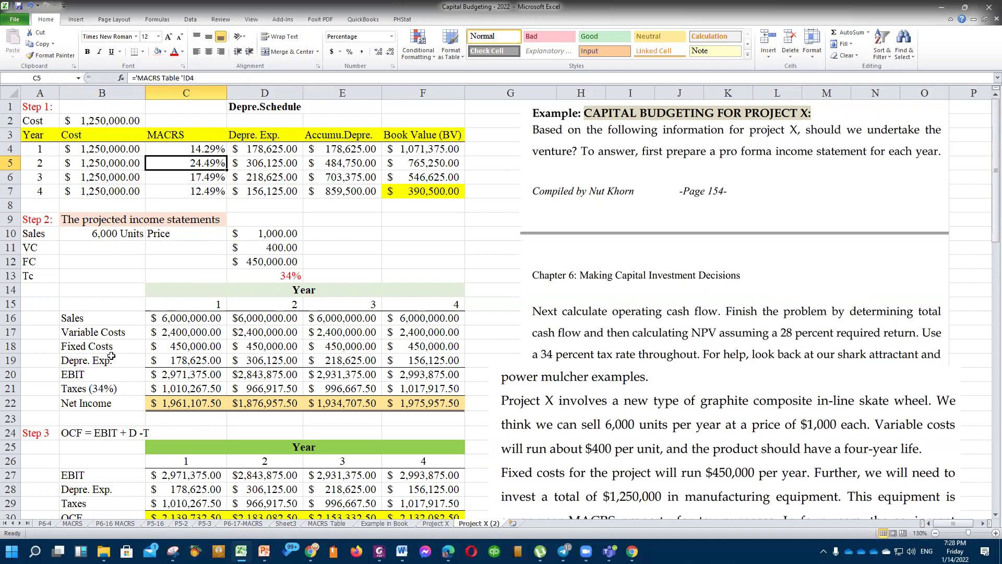
{"action": "left_click", "coordinate": [291, 183]}
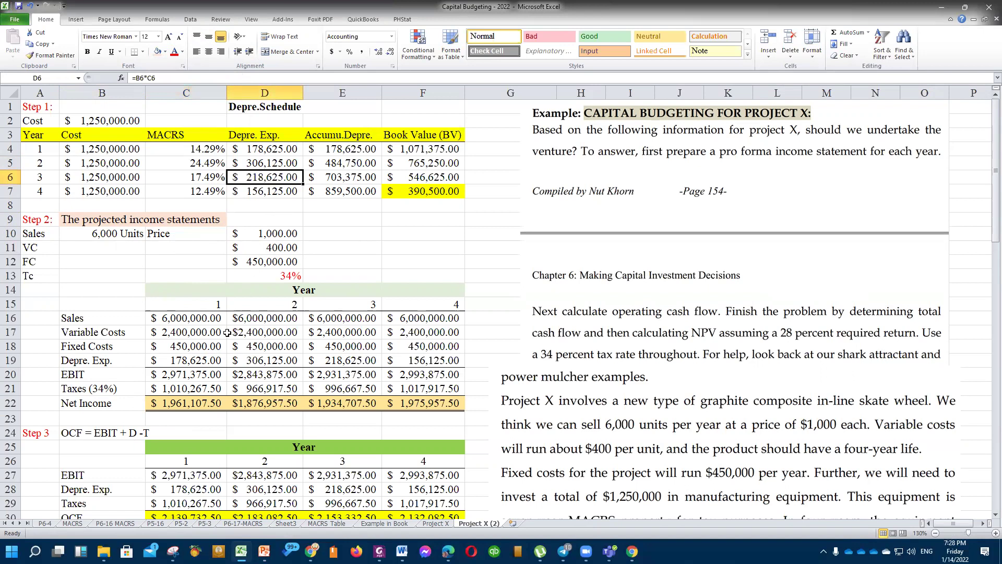
{"action": "left_click_drag", "start_coordinate": [178, 320], "coordinate": [375, 386]}
{"action": "left_click_drag", "start_coordinate": [407, 385], "coordinate": [406, 385]}
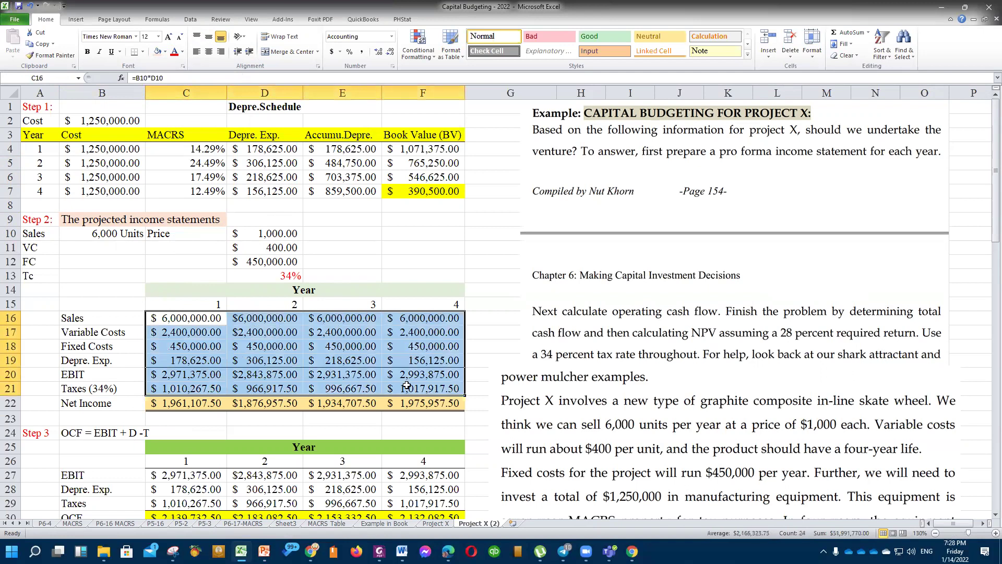
{"action": "key", "text": "Delete"}
{"action": "left_click", "coordinate": [326, 345]}
Enter the year 1 sales in C16 as units times price, =B10*D10.
{"action": "left_click", "coordinate": [189, 323]}
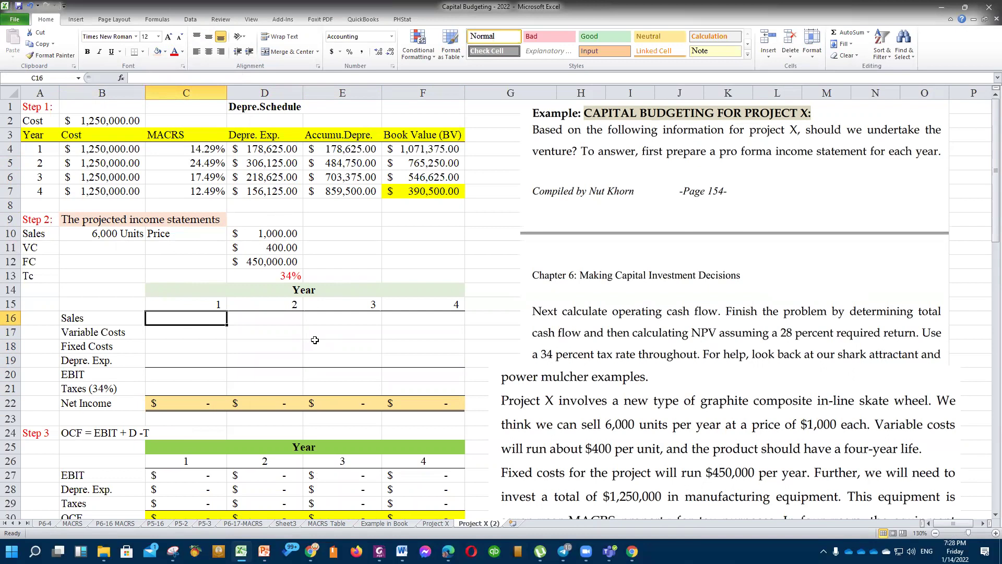
{"action": "type", "text": "="}
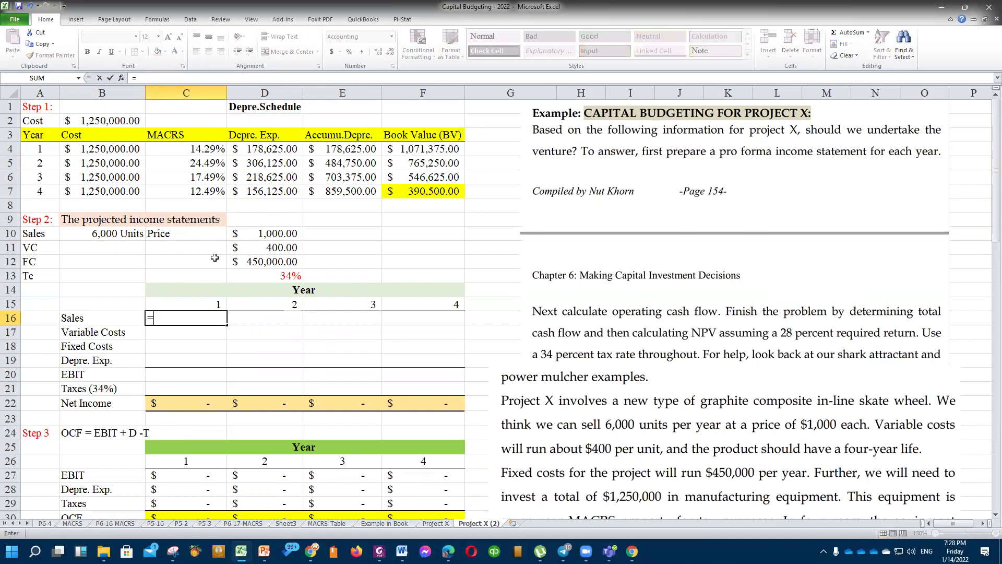
{"action": "left_click", "coordinate": [118, 237]}
{"action": "type", "text": "*"}
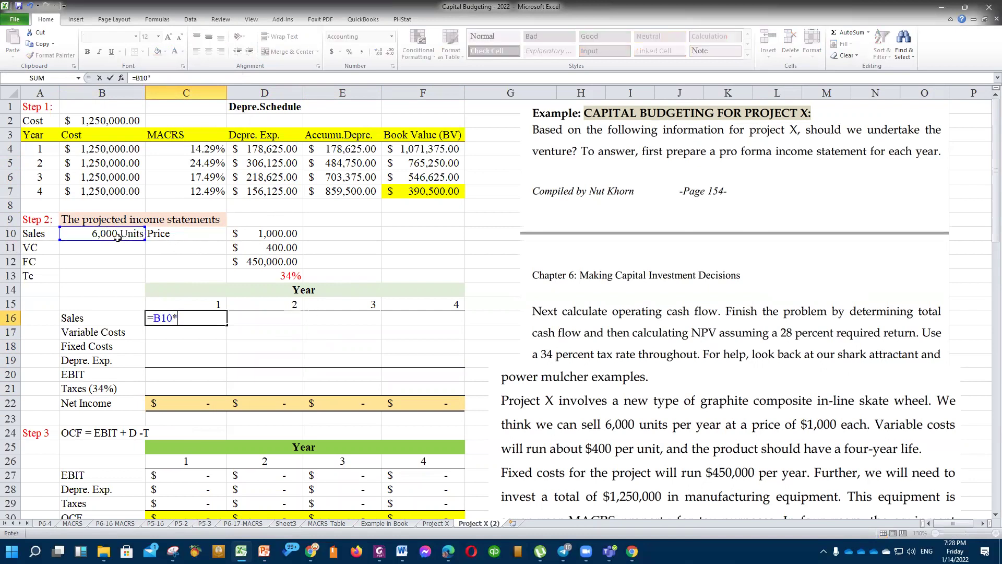
{"action": "left_click", "coordinate": [285, 233]}
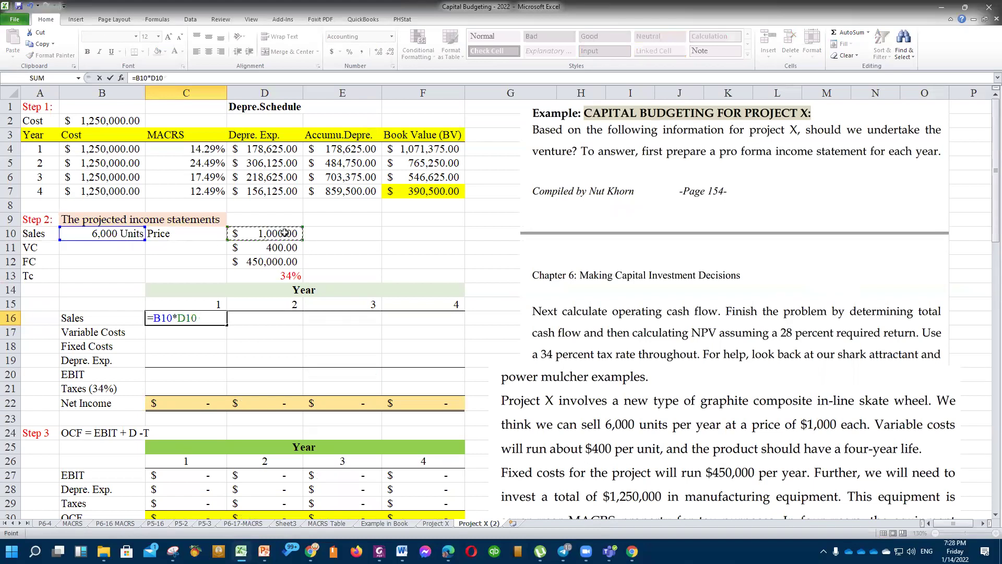
{"action": "key", "text": "Return"}
Link year 2 sales in D16 to year 1 with =C16 and fill the formula across to F16.
{"action": "left_click", "coordinate": [207, 320]}
{"action": "left_click", "coordinate": [270, 317]}
{"action": "type", "text": "="}
{"action": "left_click", "coordinate": [188, 321]}
{"action": "key", "text": "Return"}
{"action": "left_click", "coordinate": [261, 318]}
{"action": "left_click_drag", "start_coordinate": [302, 324], "coordinate": [458, 324]}
{"action": "left_click", "coordinate": [336, 331]}
Enter the year 1 variable costs in C17 as units times variable cost per unit, =B10*D11.
{"action": "left_click", "coordinate": [200, 333]}
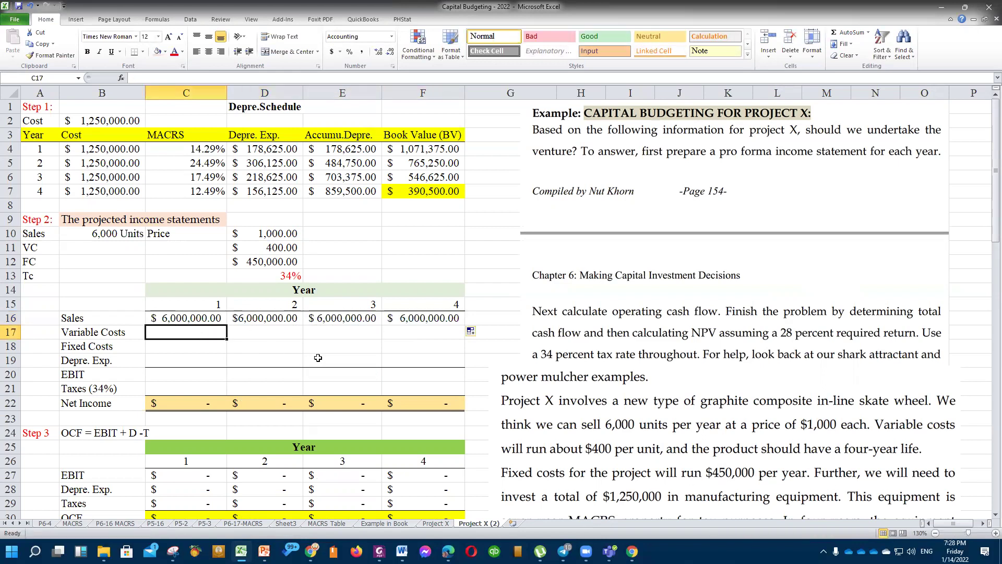
{"action": "type", "text": "="}
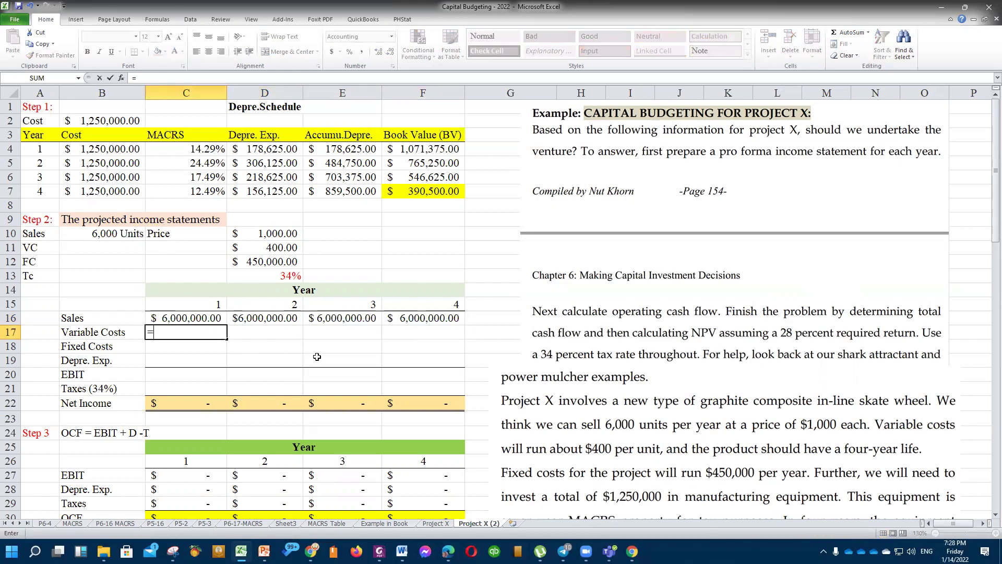
{"action": "left_click", "coordinate": [113, 236]}
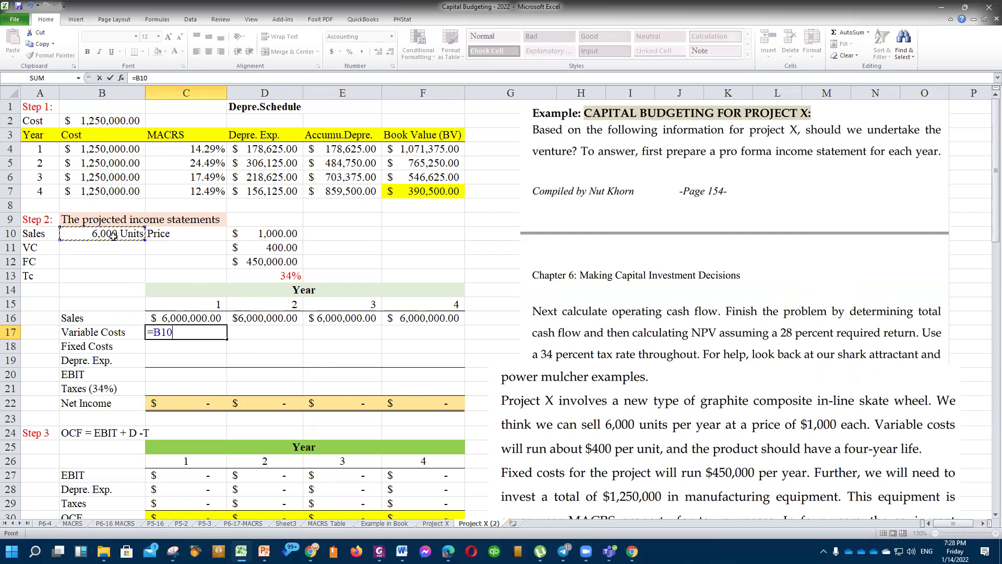
{"action": "type", "text": "*"}
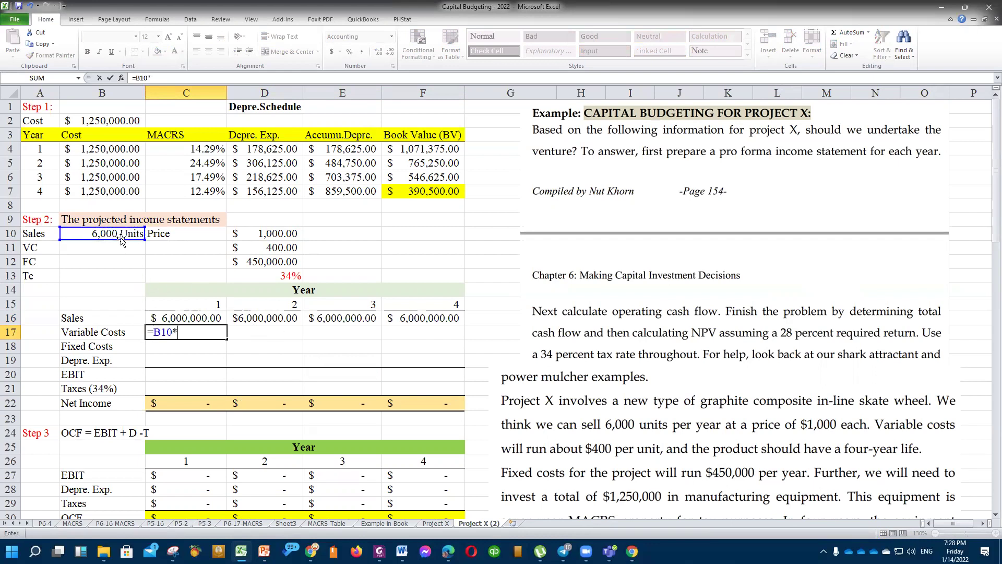
{"action": "left_click", "coordinate": [277, 245]}
{"action": "key", "text": "Return"}
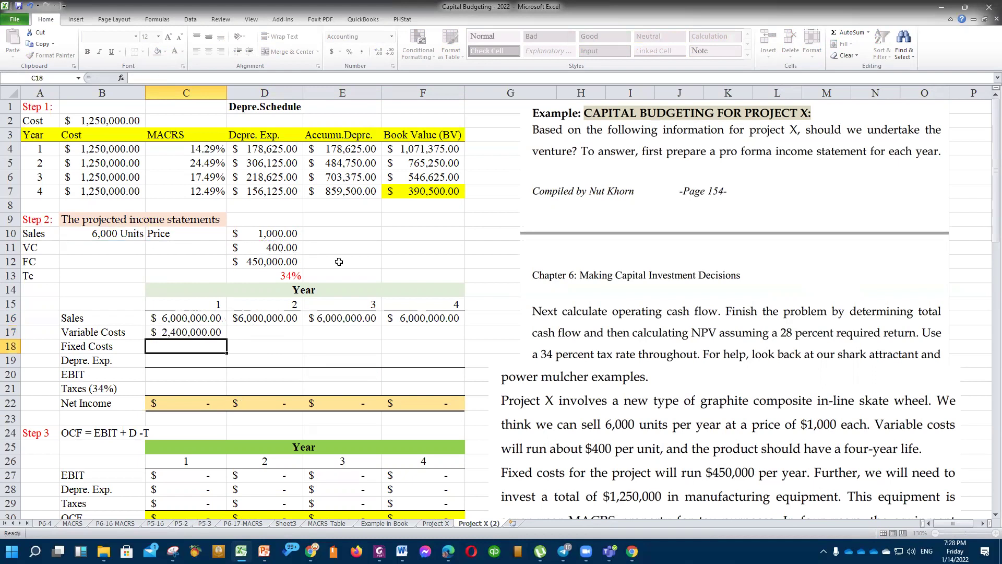
Link year 2 variable costs in D17 to year 1 with =C17 and fill the formula across to F17.
{"action": "left_click", "coordinate": [267, 329]}
{"action": "type", "text": "="}
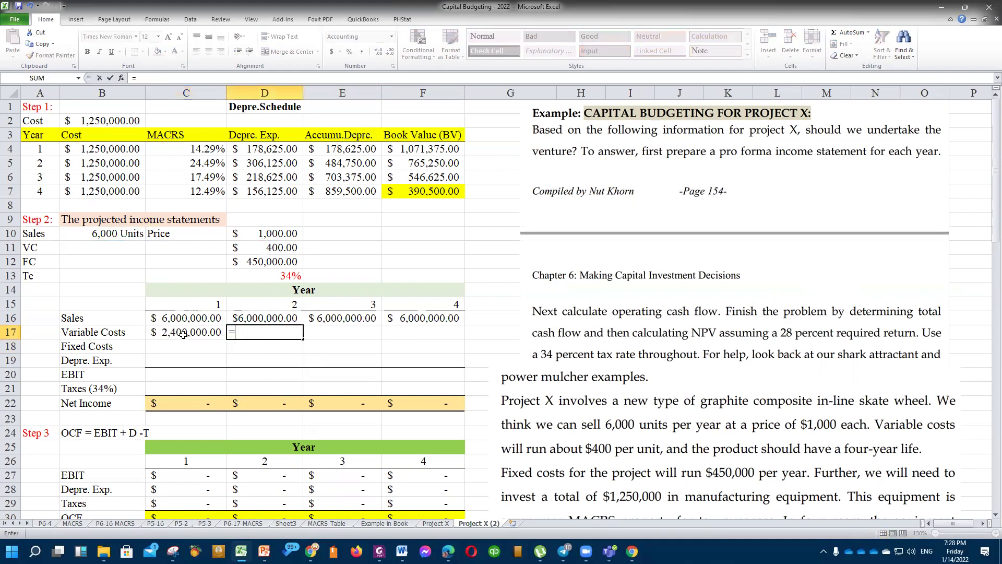
{"action": "left_click", "coordinate": [173, 334]}
{"action": "key", "text": "Return"}
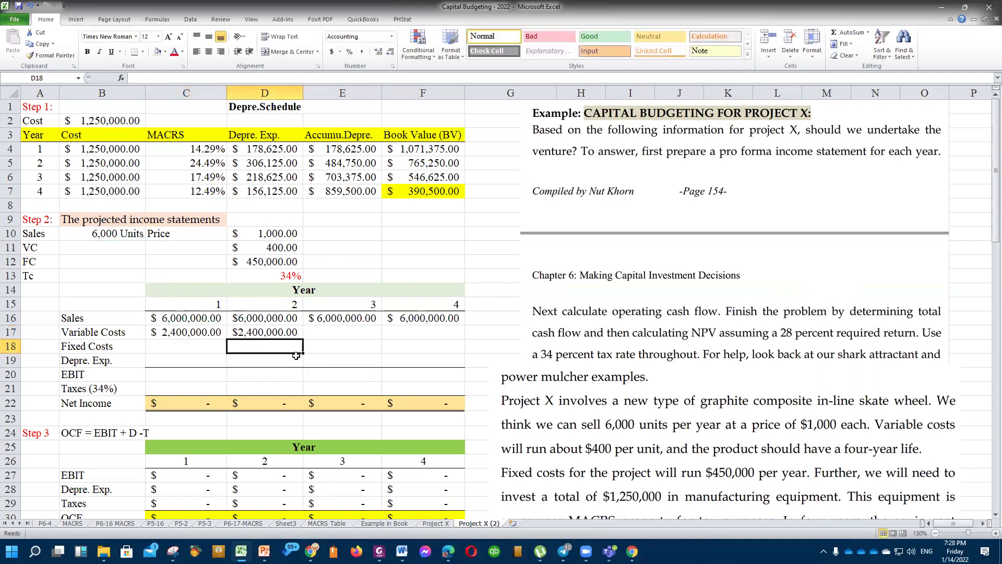
{"action": "left_click", "coordinate": [277, 334]}
{"action": "left_click_drag", "start_coordinate": [303, 338], "coordinate": [449, 337]}
{"action": "left_click", "coordinate": [320, 361]}
Link the year 1 fixed costs in C18 to the FC input with =D12.
{"action": "left_click", "coordinate": [219, 349]}
{"action": "type", "text": "="}
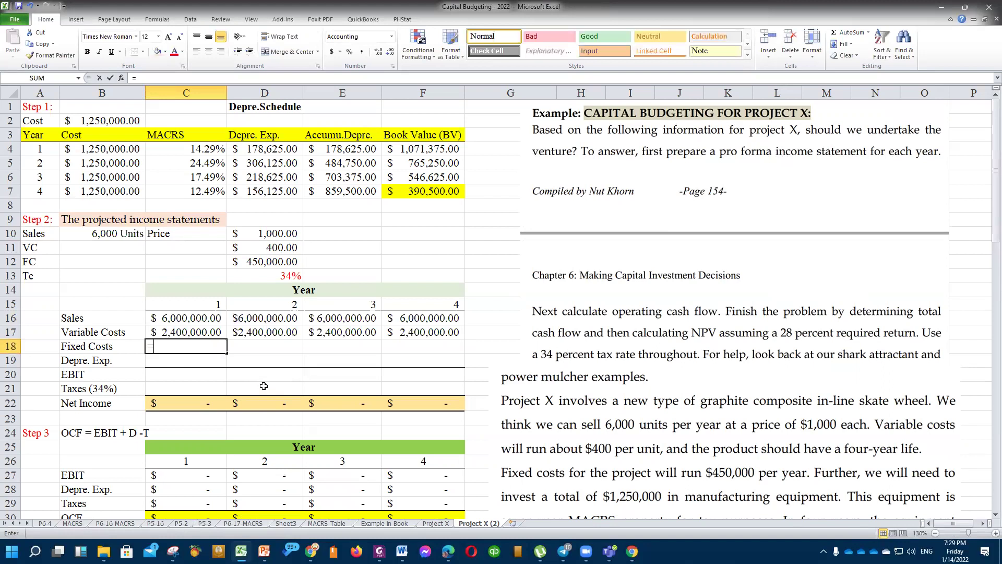
{"action": "left_click", "coordinate": [273, 262]}
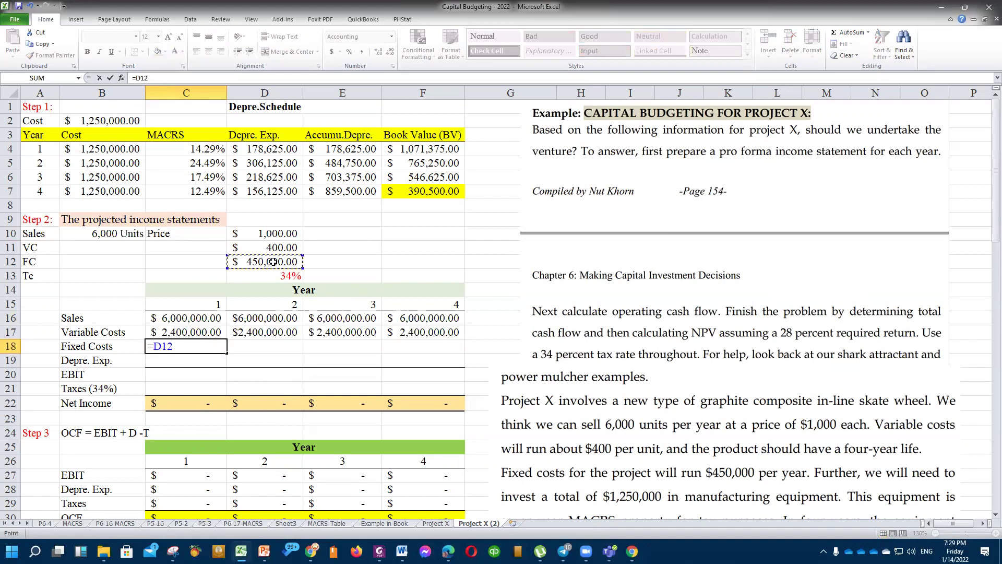
{"action": "key", "text": "Return"}
Link year 2 fixed costs in D18 to year 1 with =C18 and fill the formula across to F18.
{"action": "left_click", "coordinate": [257, 351]}
{"action": "left_click", "coordinate": [203, 347]}
{"action": "left_click", "coordinate": [256, 349]}
{"action": "type", "text": "="}
{"action": "left_click", "coordinate": [185, 347]}
{"action": "key", "text": "Return"}
{"action": "left_click", "coordinate": [268, 345]}
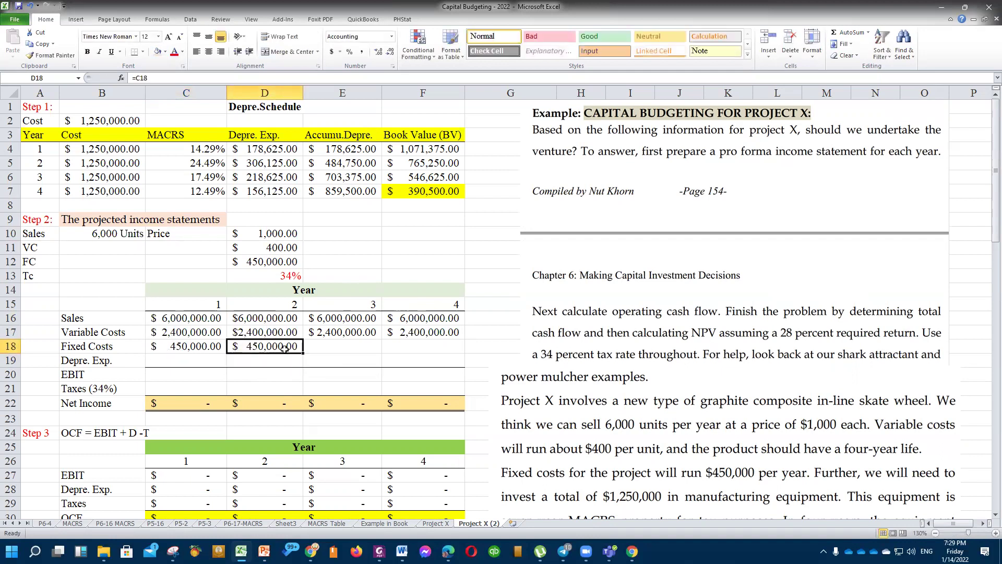
{"action": "left_click_drag", "start_coordinate": [308, 353], "coordinate": [459, 353]}
{"action": "left_click", "coordinate": [409, 373]}
Examine the four yearly depreciation expenses in D4:D7 that feed the income statement's Depre. Exp. row.
{"action": "left_click", "coordinate": [190, 363]}
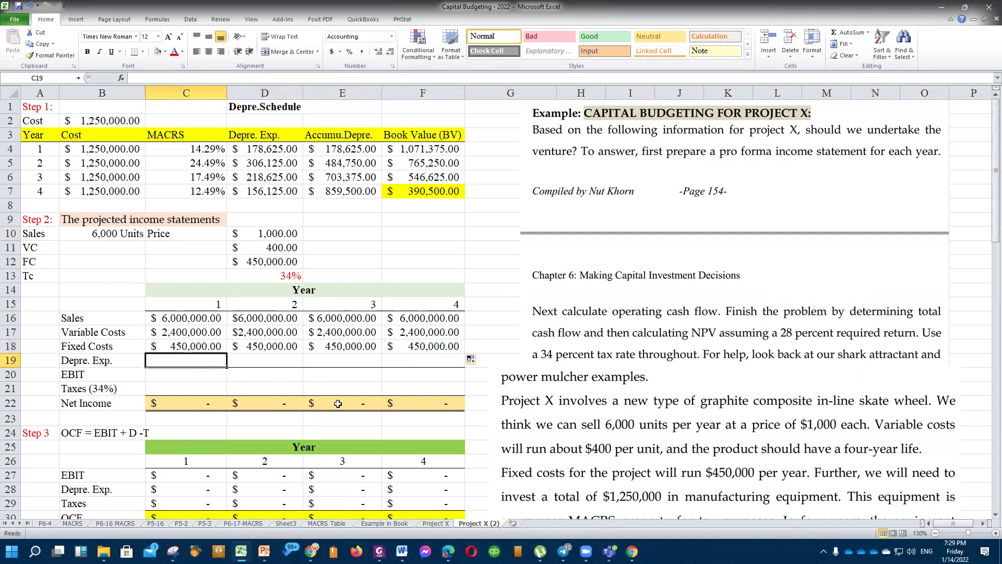
{"action": "left_click_drag", "start_coordinate": [285, 152], "coordinate": [285, 191]}
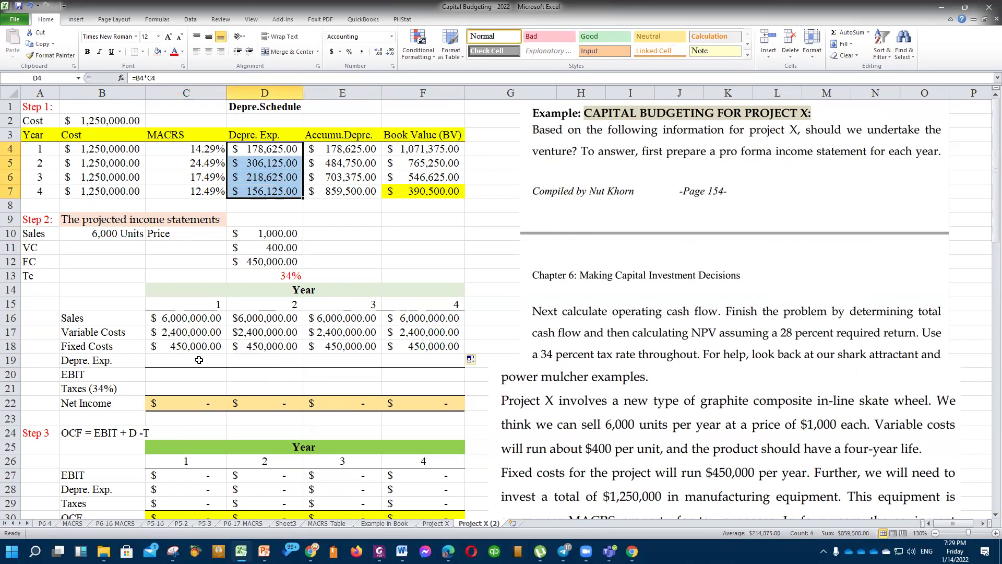
{"action": "left_click", "coordinate": [262, 150]}
{"action": "left_click", "coordinate": [263, 161]}
{"action": "left_click", "coordinate": [261, 176]}
{"action": "left_click", "coordinate": [261, 190]}
{"action": "left_click", "coordinate": [269, 146]}
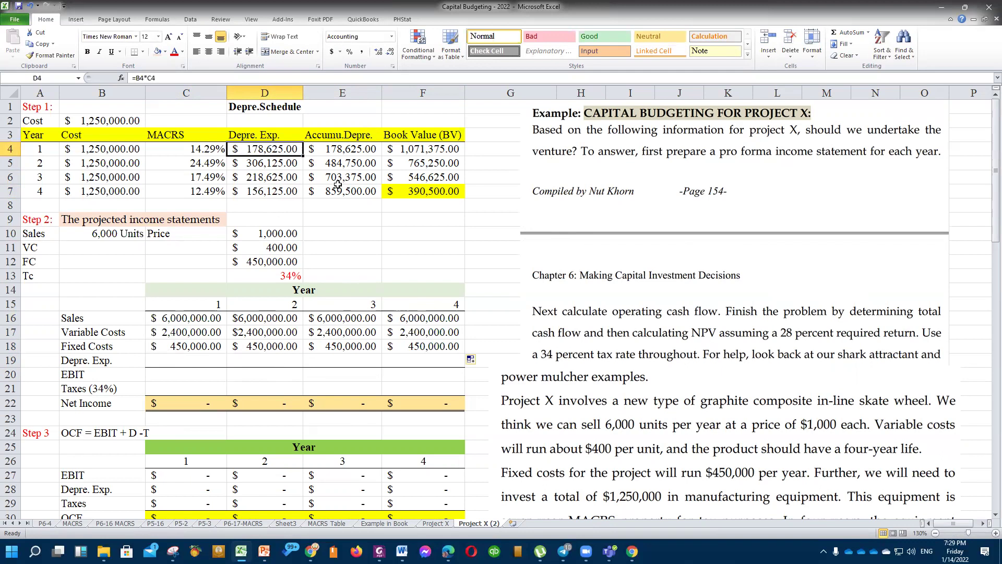
{"action": "left_click", "coordinate": [282, 360]}
{"action": "left_click", "coordinate": [195, 359]}
Try to paste the depreciation expenses from D4:D7 as links starting at C19, and undo the paste.
{"action": "left_click_drag", "start_coordinate": [286, 149], "coordinate": [285, 189]}
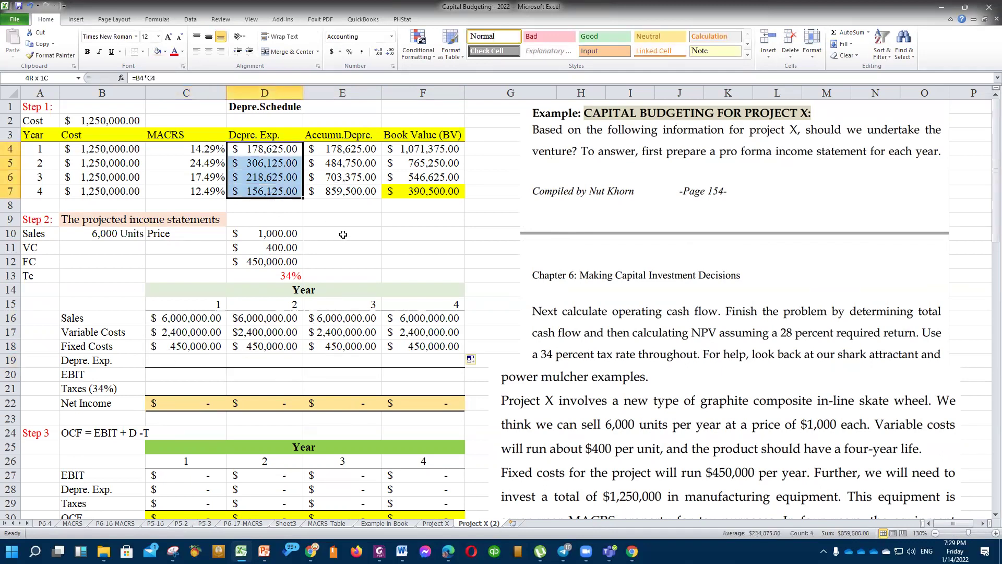
{"action": "key", "text": "ctrl+c"}
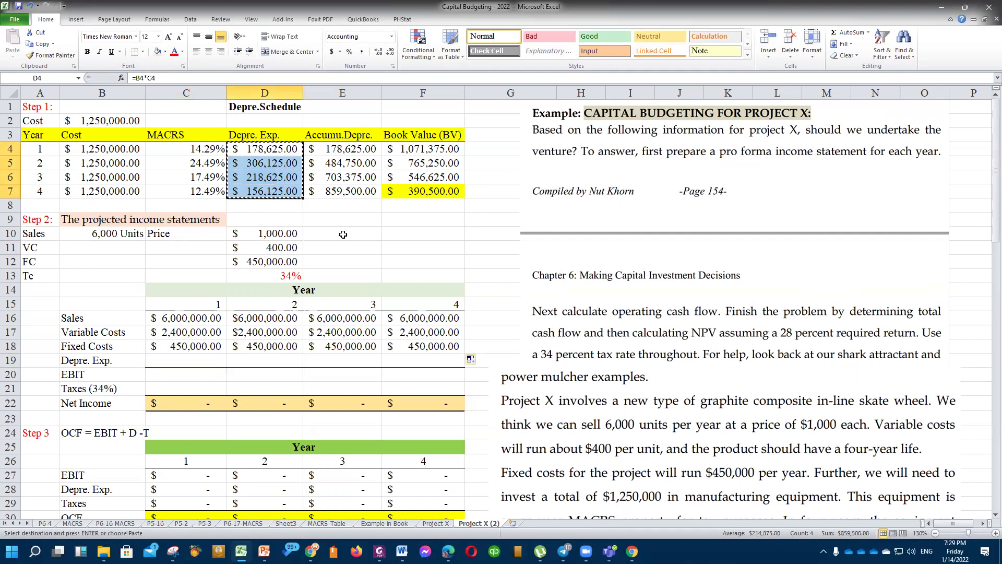
{"action": "left_click", "coordinate": [202, 359]}
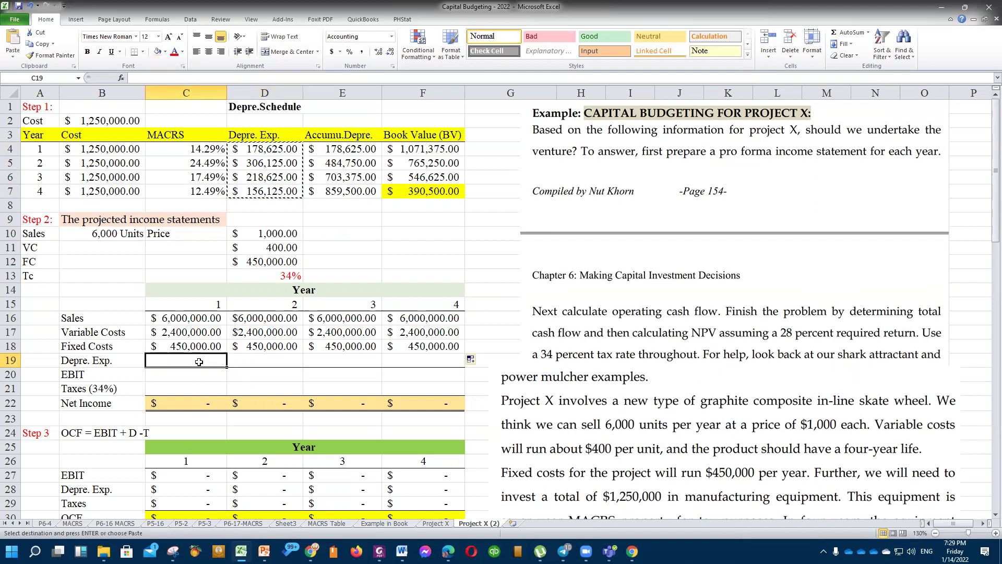
{"action": "right_click", "coordinate": [196, 364]}
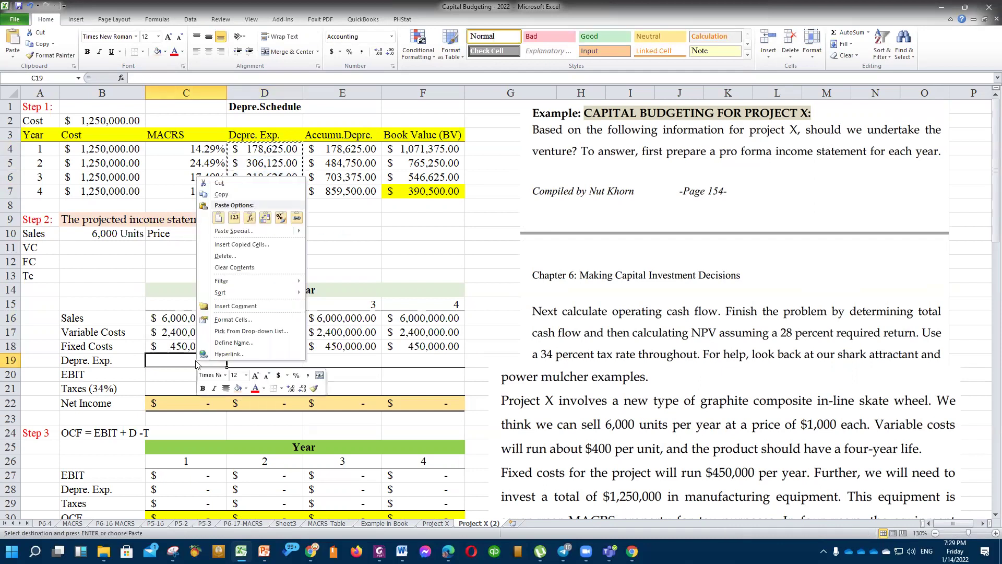
{"action": "left_click", "coordinate": [296, 219]}
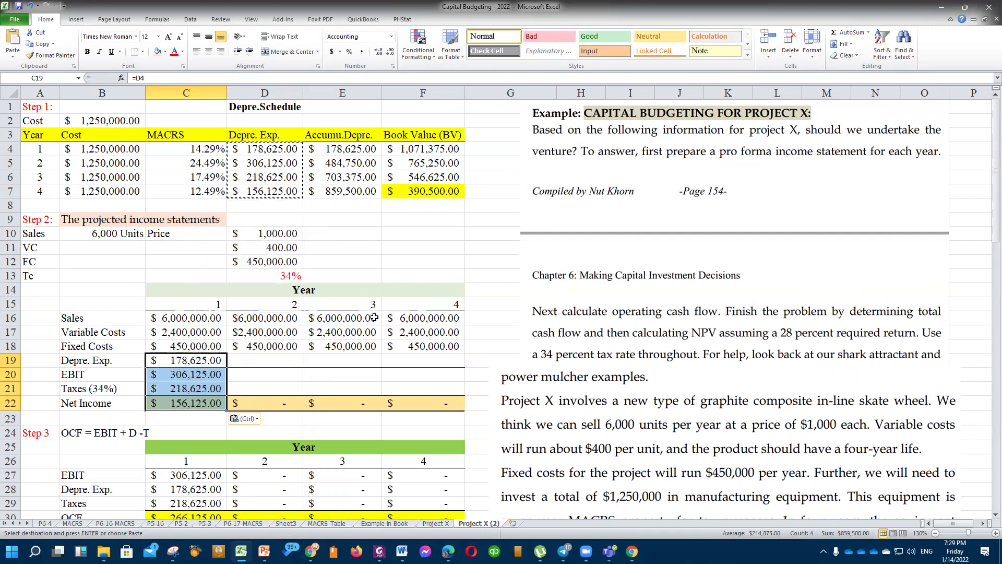
{"action": "type", "text": "z"}
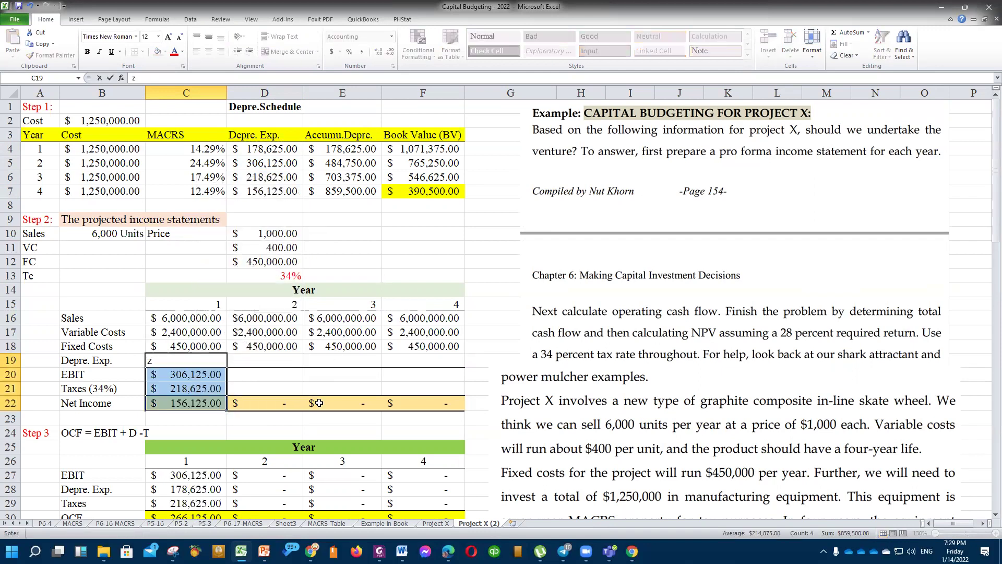
{"action": "key", "text": "Escape"}
{"action": "key", "text": "ctrl+z"}
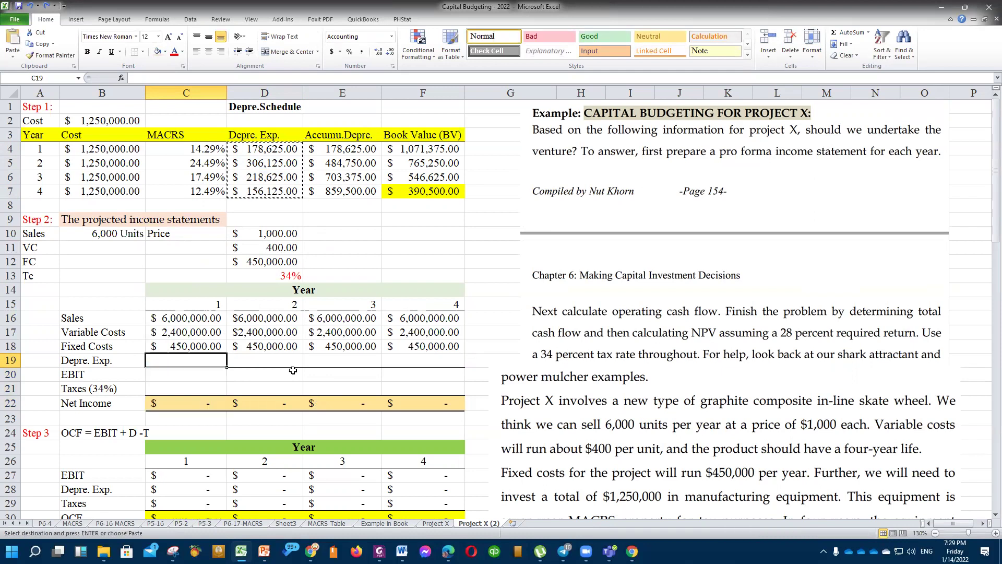
Try to paste the copied depreciation expenses as links across C19:F19, and clear the row.
{"action": "left_click_drag", "start_coordinate": [219, 360], "coordinate": [412, 360]}
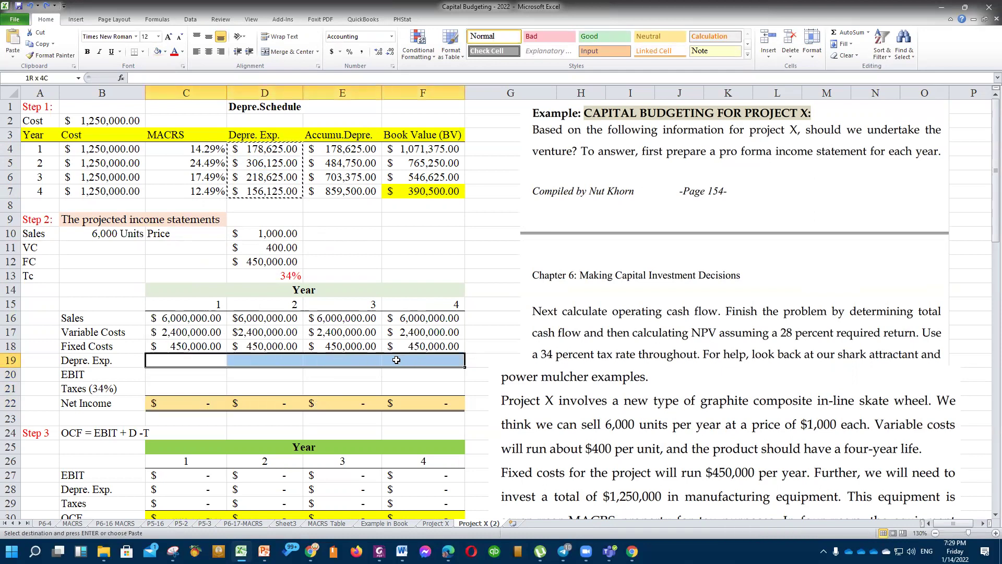
{"action": "right_click", "coordinate": [285, 361]}
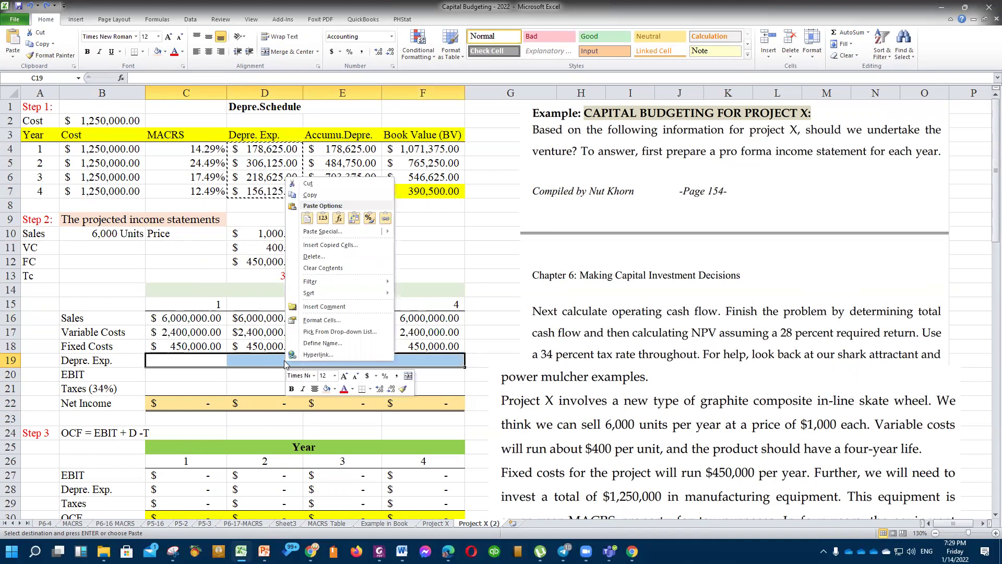
{"action": "left_click", "coordinate": [387, 218]}
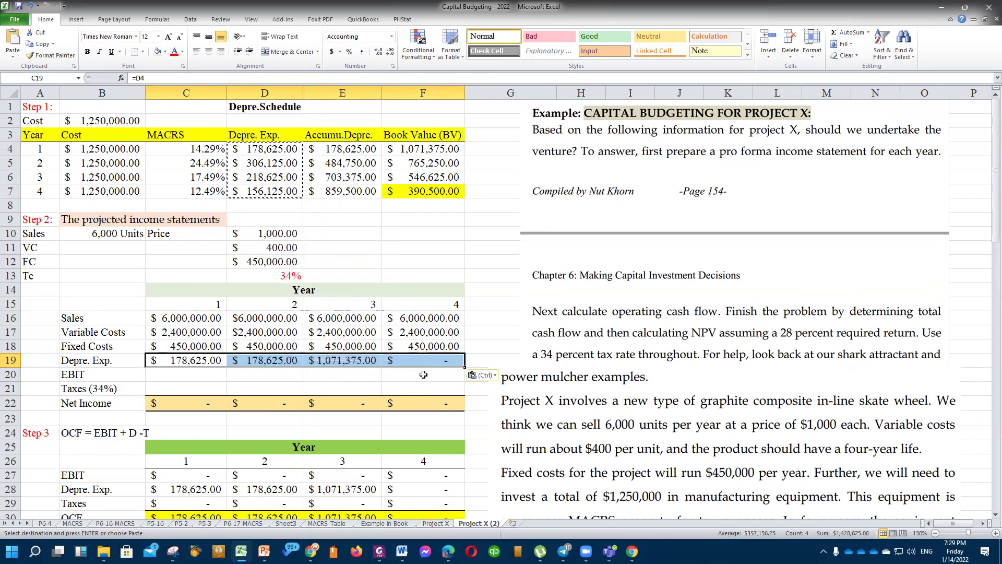
{"action": "left_click", "coordinate": [342, 363]}
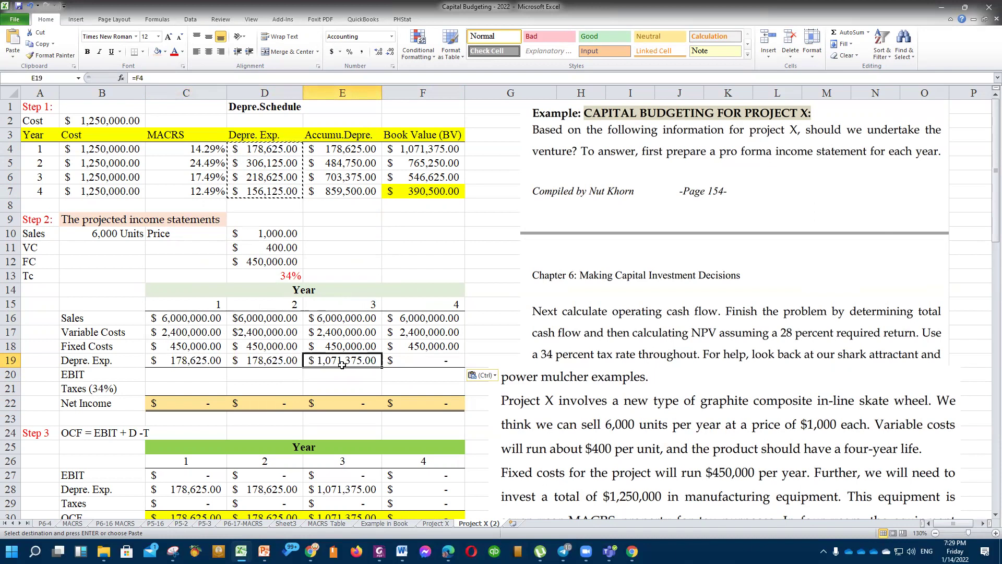
{"action": "left_click", "coordinate": [317, 387]}
{"action": "left_click_drag", "start_coordinate": [192, 365], "coordinate": [394, 361]}
{"action": "key", "text": "Delete"}
{"action": "key", "text": "Escape"}
Link the year 1 and year 2 depreciation expenses in C19 and D19 to the schedule with =D4 and =D5.
{"action": "left_click", "coordinate": [212, 364]}
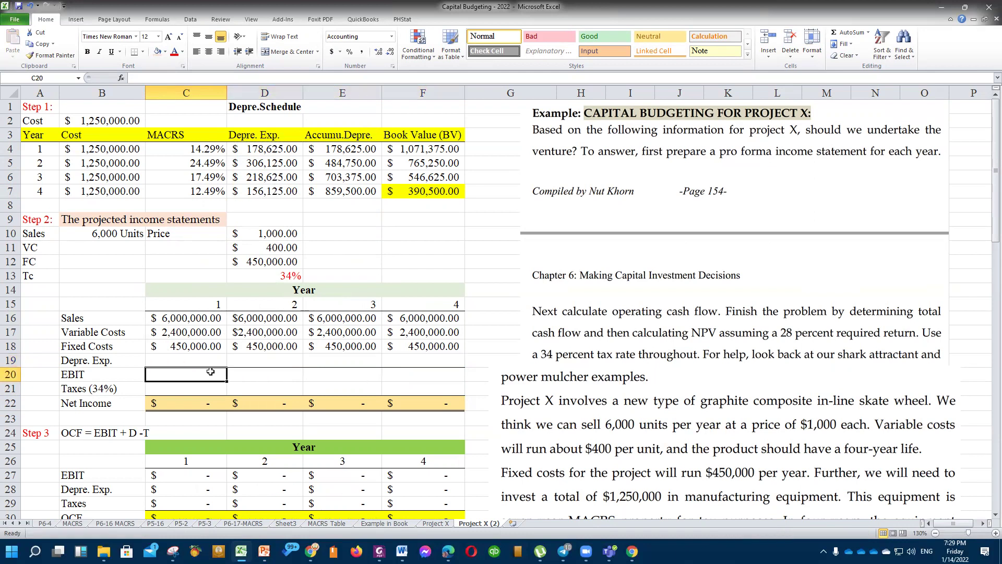
{"action": "type", "text": "="}
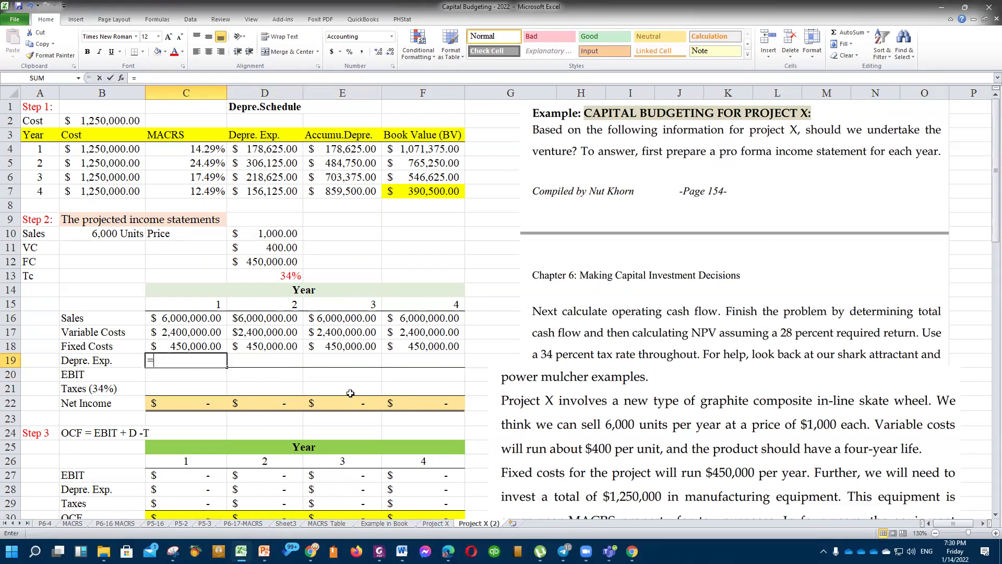
{"action": "left_click", "coordinate": [282, 155]}
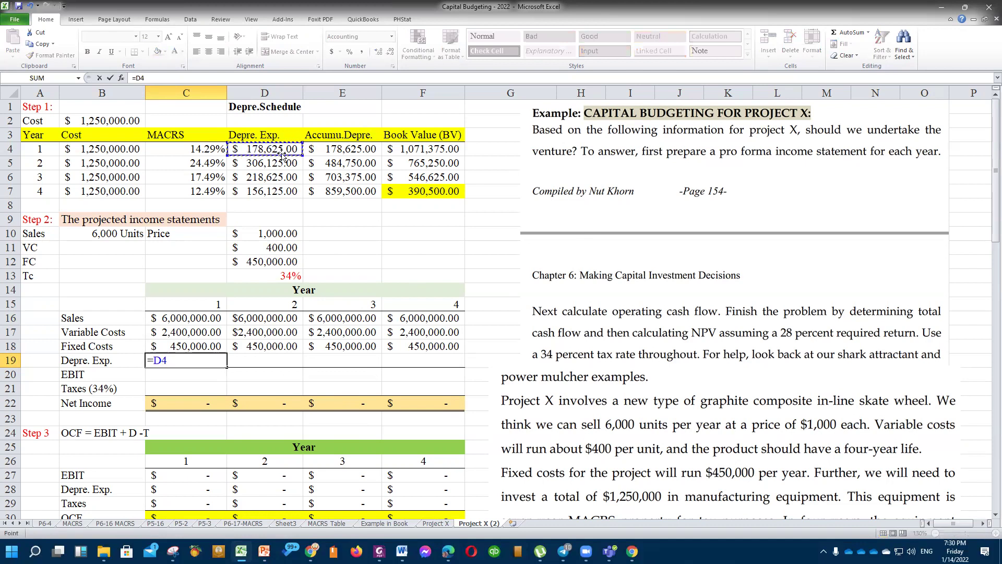
{"action": "key", "text": "Return"}
{"action": "left_click", "coordinate": [277, 355]}
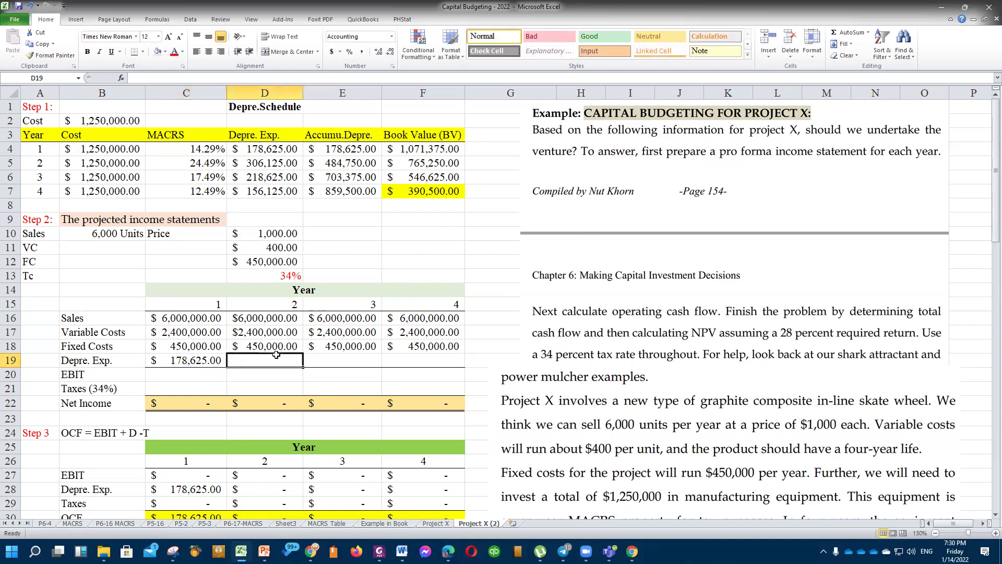
{"action": "type", "text": "="}
{"action": "left_click", "coordinate": [269, 164]}
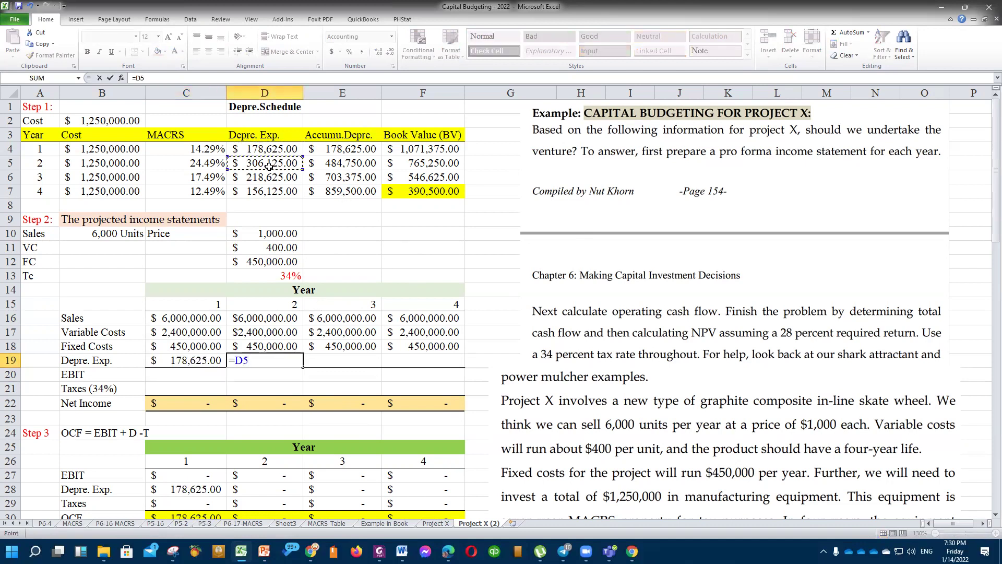
{"action": "key", "text": "Return"}
Link the year 3 and year 4 depreciation expenses in E19 and F19 to the schedule with =D6 and =D7.
{"action": "left_click", "coordinate": [352, 361]}
{"action": "type", "text": "="}
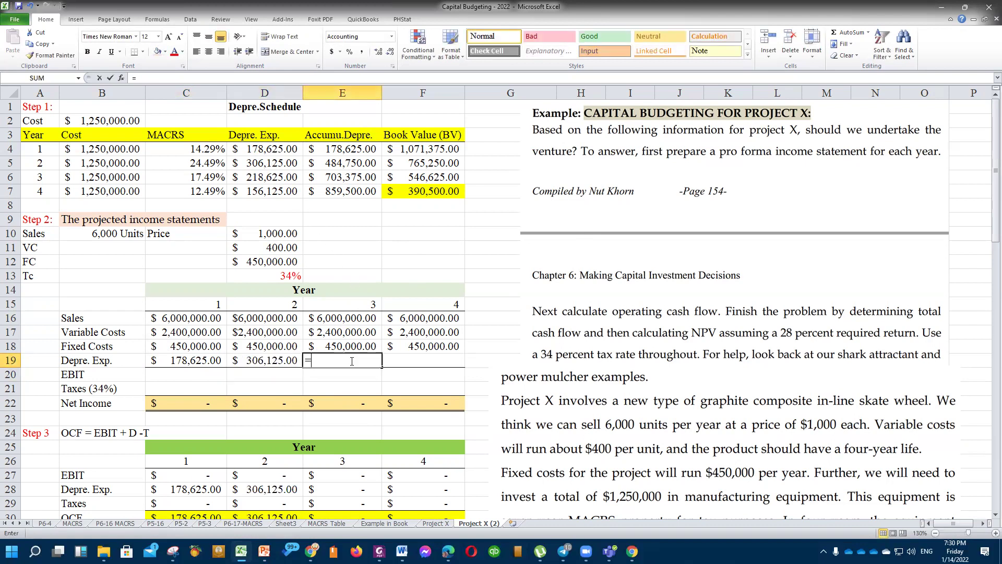
{"action": "left_click", "coordinate": [270, 178]}
{"action": "key", "text": "Return"}
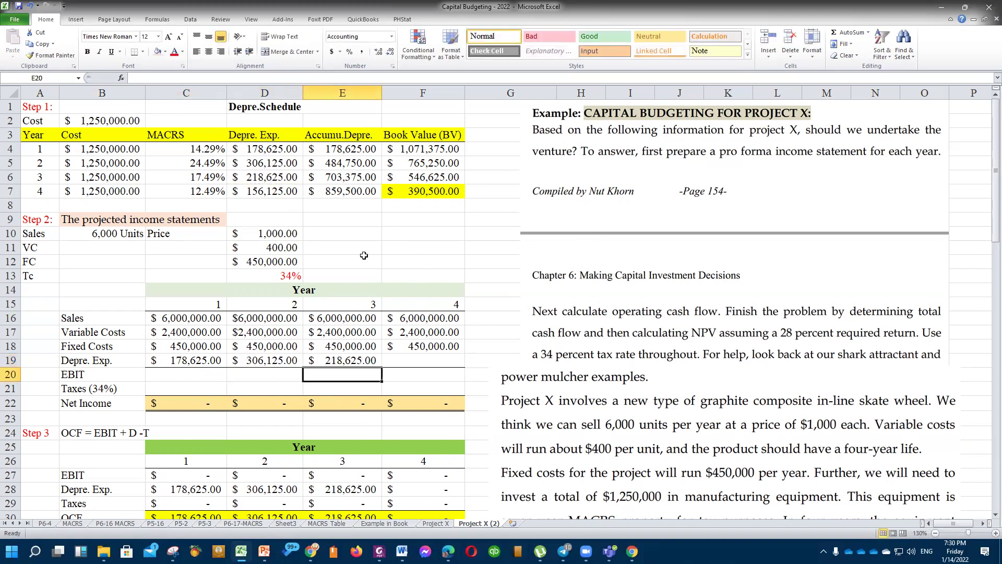
{"action": "left_click", "coordinate": [420, 356]}
{"action": "type", "text": "="}
{"action": "left_click", "coordinate": [280, 192]}
{"action": "key", "text": "Return"}
Go through the sales, variable costs, fixed costs and depreciation expense rows of the projected income statement.
{"action": "left_click", "coordinate": [285, 375]}
{"action": "left_click", "coordinate": [182, 376]}
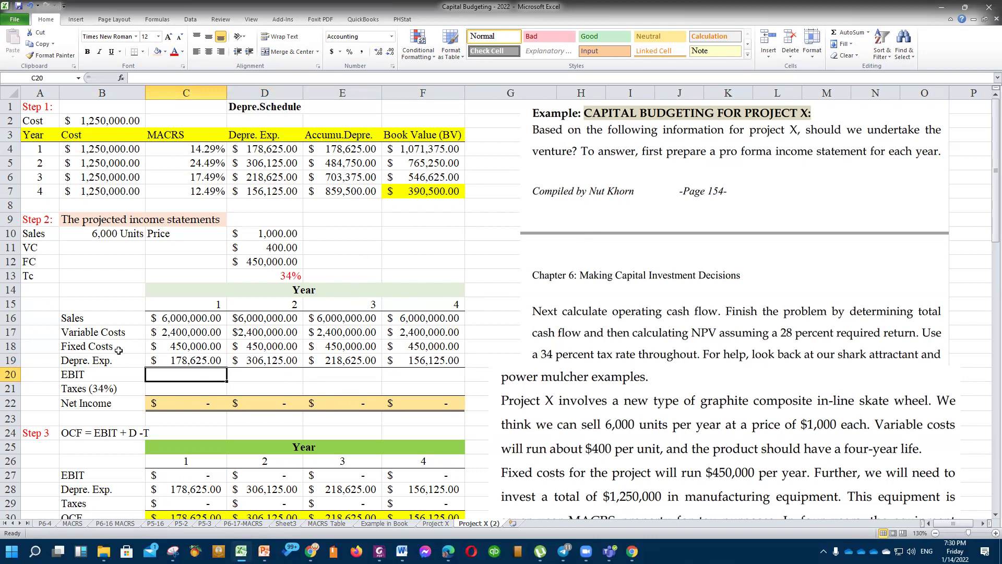
{"action": "left_click_drag", "start_coordinate": [93, 318], "coordinate": [414, 316]}
{"action": "left_click", "coordinate": [108, 334]}
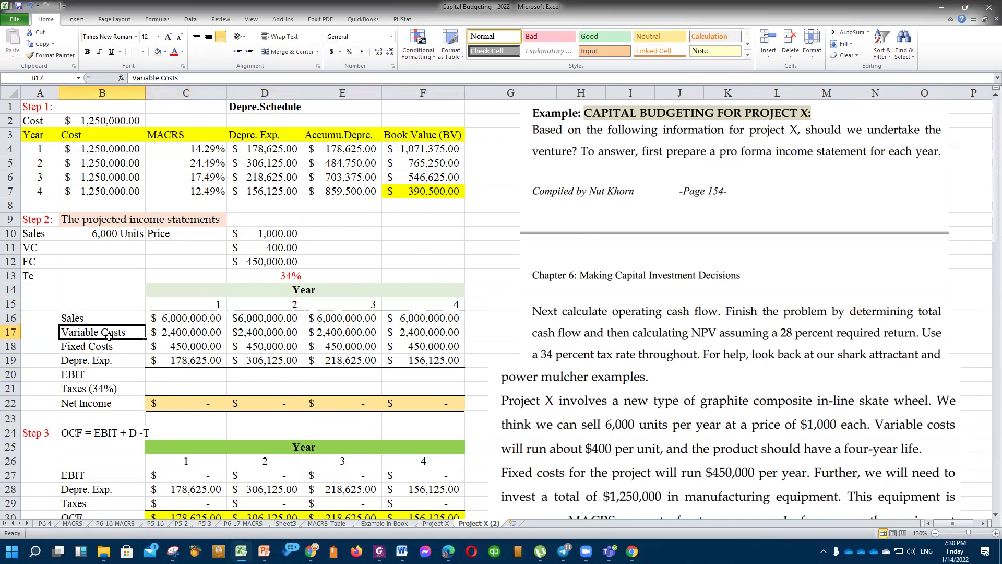
{"action": "left_click", "coordinate": [103, 350]}
{"action": "left_click", "coordinate": [106, 365]}
Calculate year 1 EBIT in C20 with =C16-SUM(C17:C19) and fill the formula across to F20.
{"action": "left_click", "coordinate": [177, 378]}
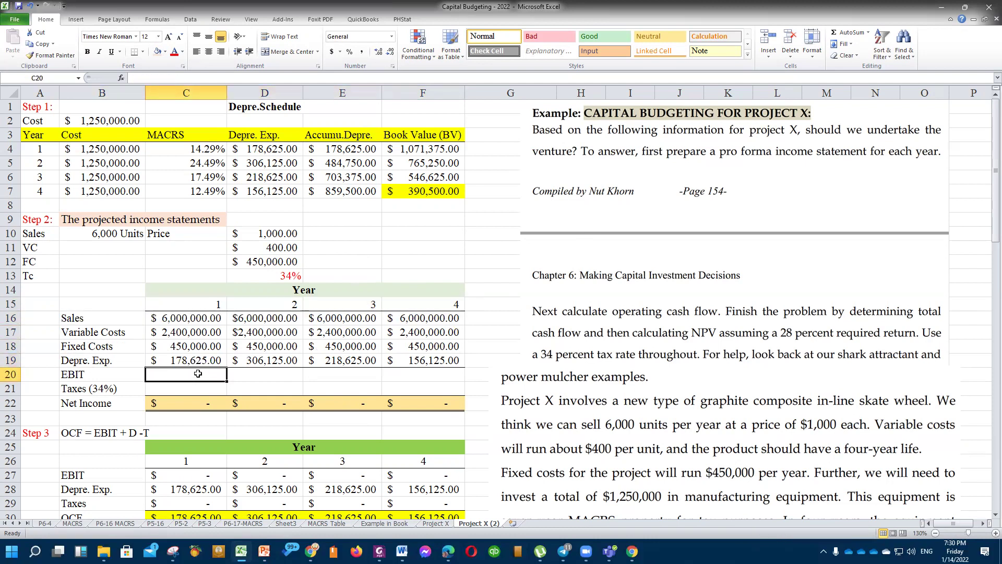
{"action": "type", "text": "="}
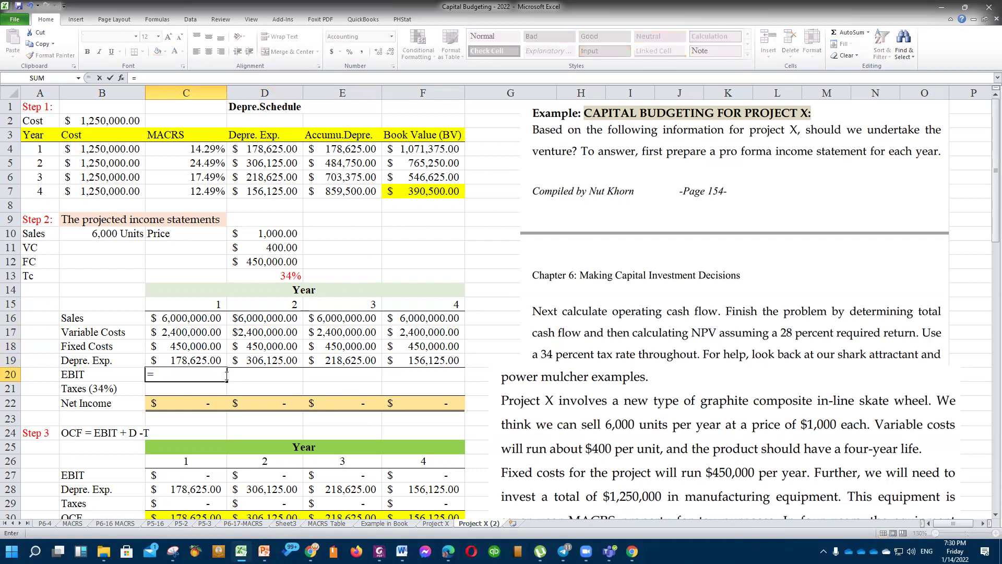
{"action": "left_click", "coordinate": [196, 318]}
{"action": "type", "text": "-"}
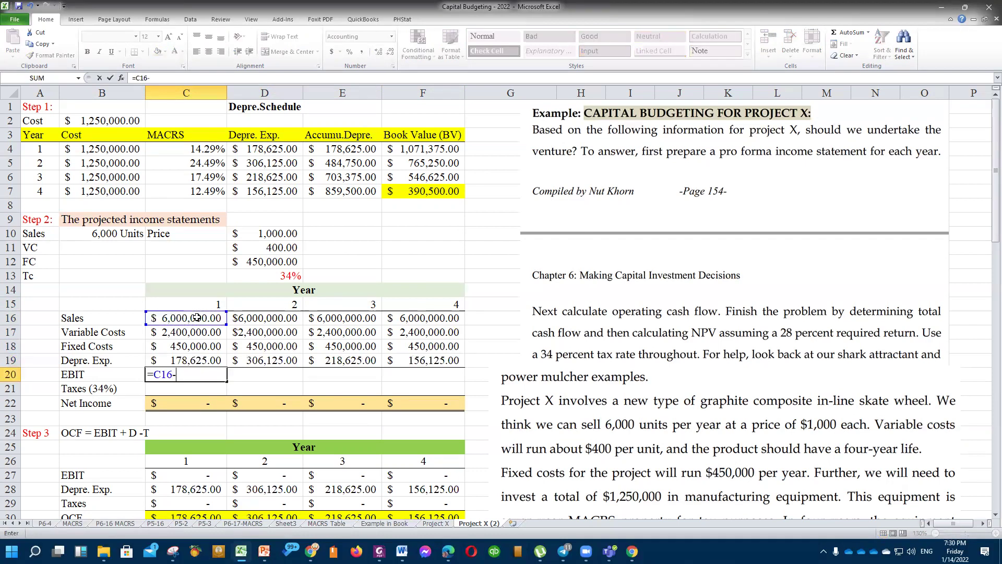
{"action": "type", "text": "sum"}
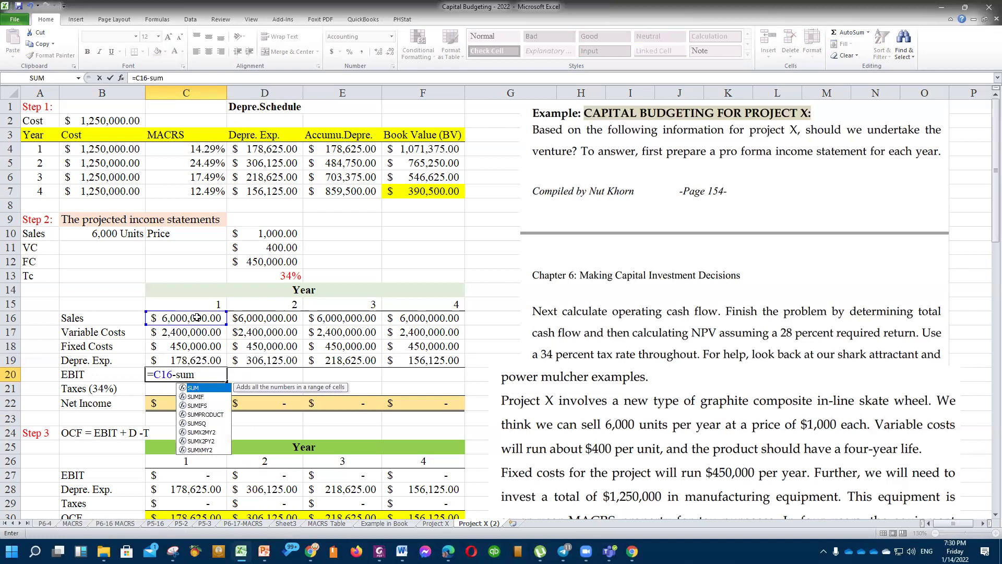
{"action": "key", "text": "Tab"}
{"action": "left_click_drag", "start_coordinate": [201, 331], "coordinate": [200, 359]}
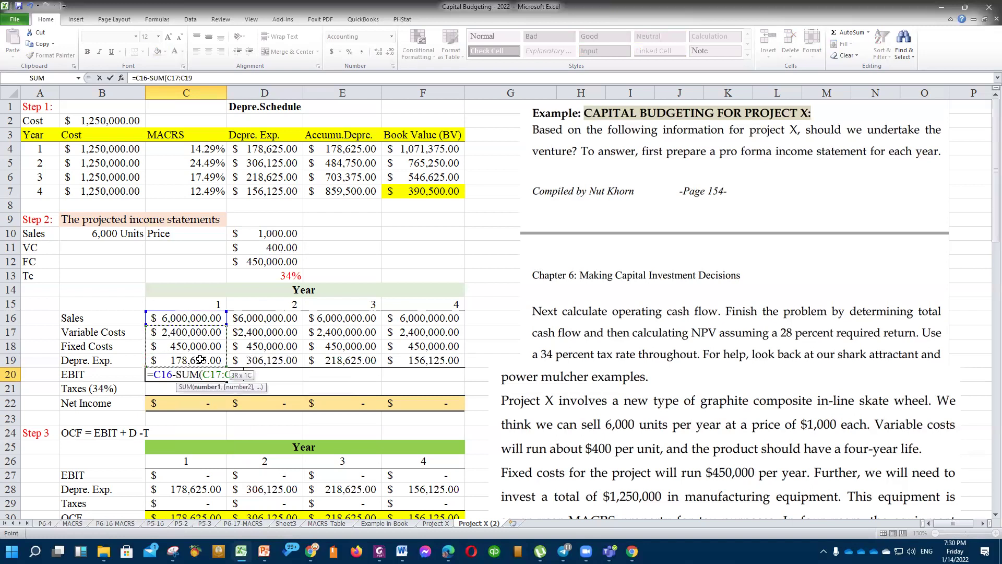
{"action": "key", "text": "Return"}
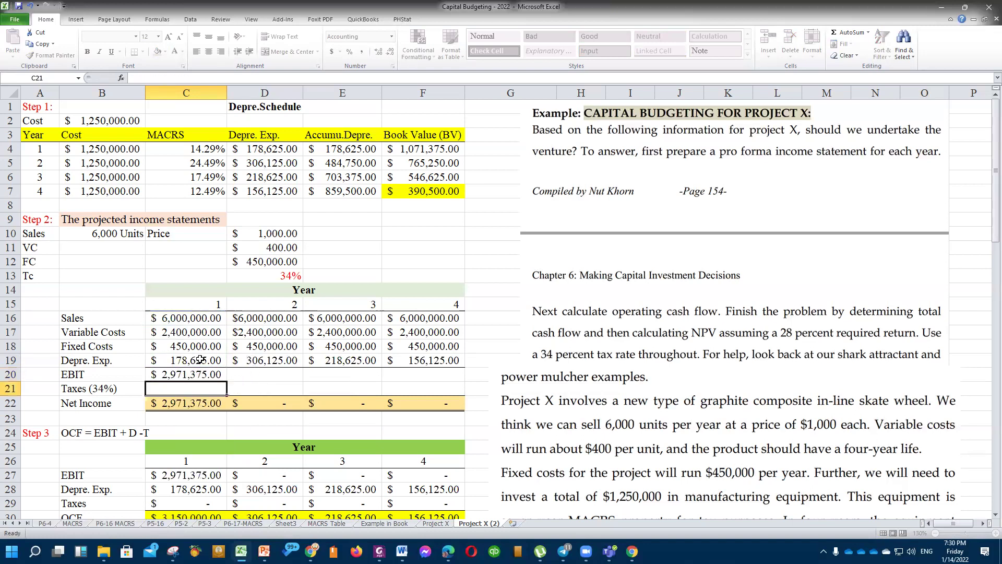
{"action": "left_click", "coordinate": [189, 370]}
{"action": "left_click_drag", "start_coordinate": [226, 381], "coordinate": [424, 383]}
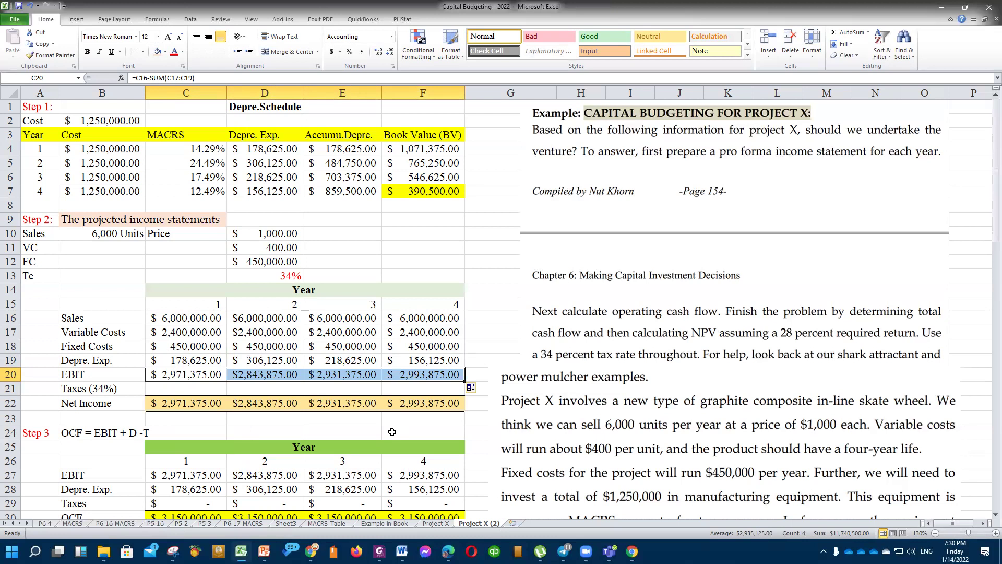
Colour the Taxes (34%) label in B21 red.
{"action": "left_click", "coordinate": [194, 391]}
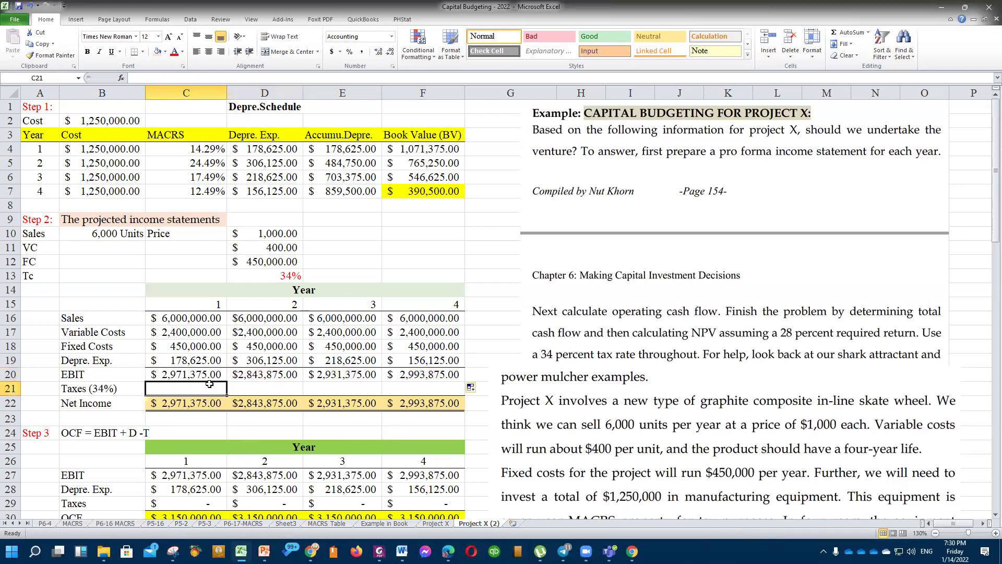
{"action": "left_click_drag", "start_coordinate": [175, 376], "coordinate": [433, 375]}
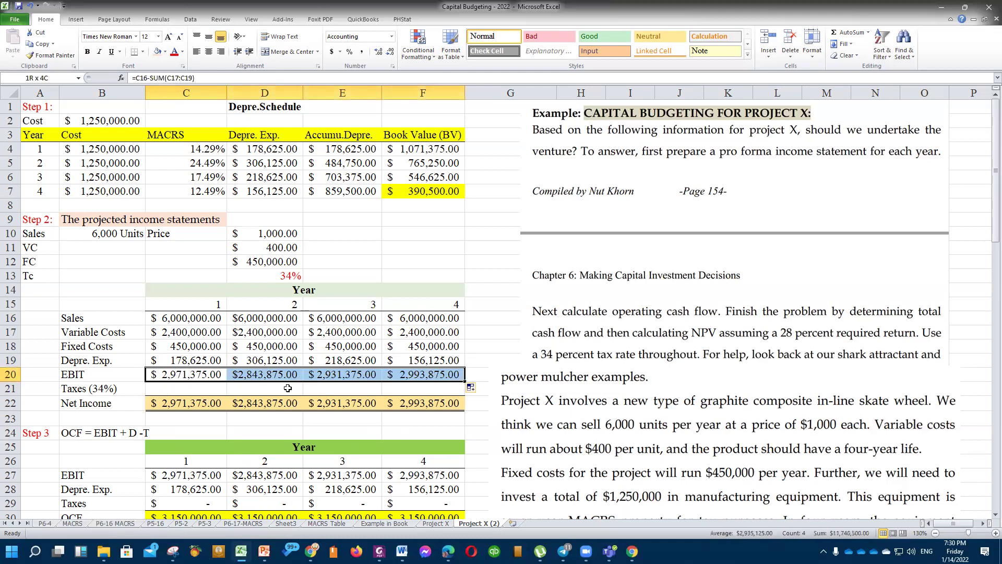
{"action": "left_click", "coordinate": [107, 390]}
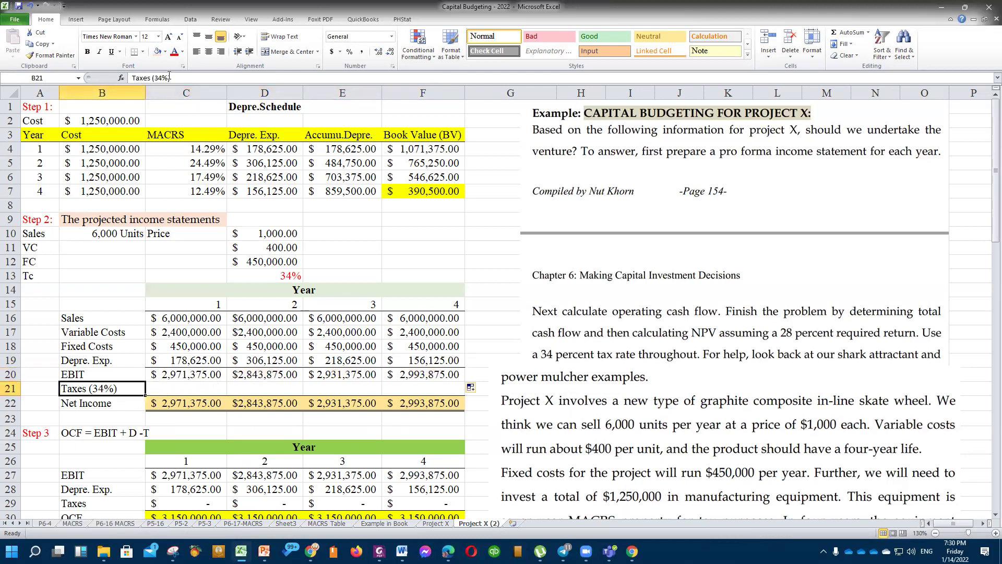
{"action": "left_click", "coordinate": [174, 51]}
Calculate year 1 taxes in C21 with =C20*$D$13 and fill the formula across to F21.
{"action": "left_click", "coordinate": [196, 386]}
{"action": "type", "text": "="}
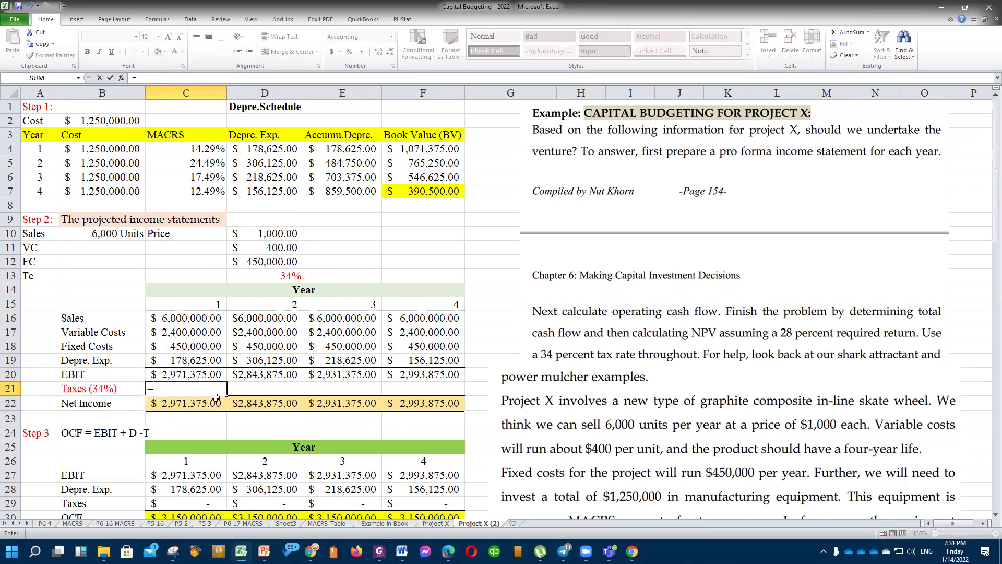
{"action": "left_click", "coordinate": [184, 374]}
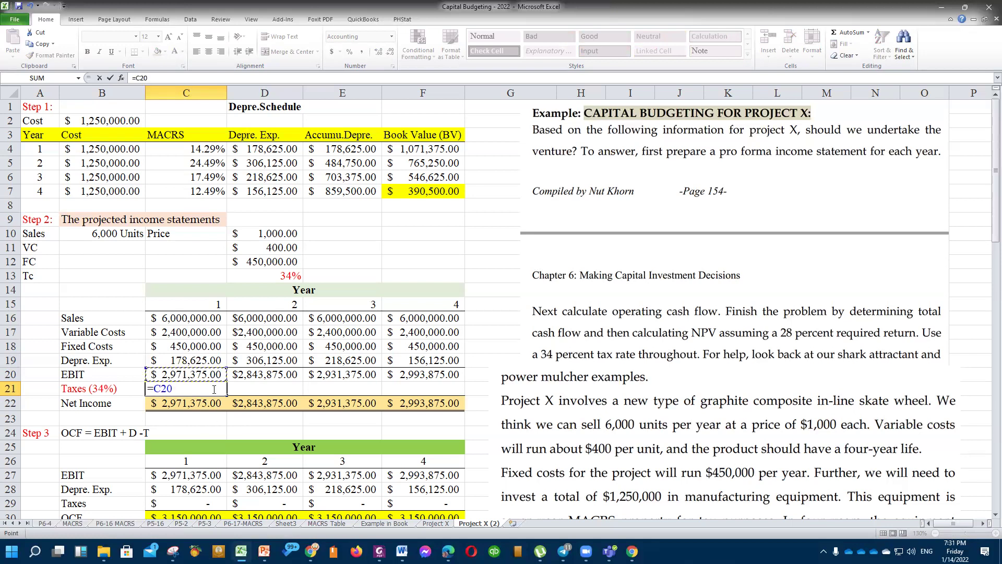
{"action": "type", "text": "*"}
{"action": "left_click", "coordinate": [290, 275]}
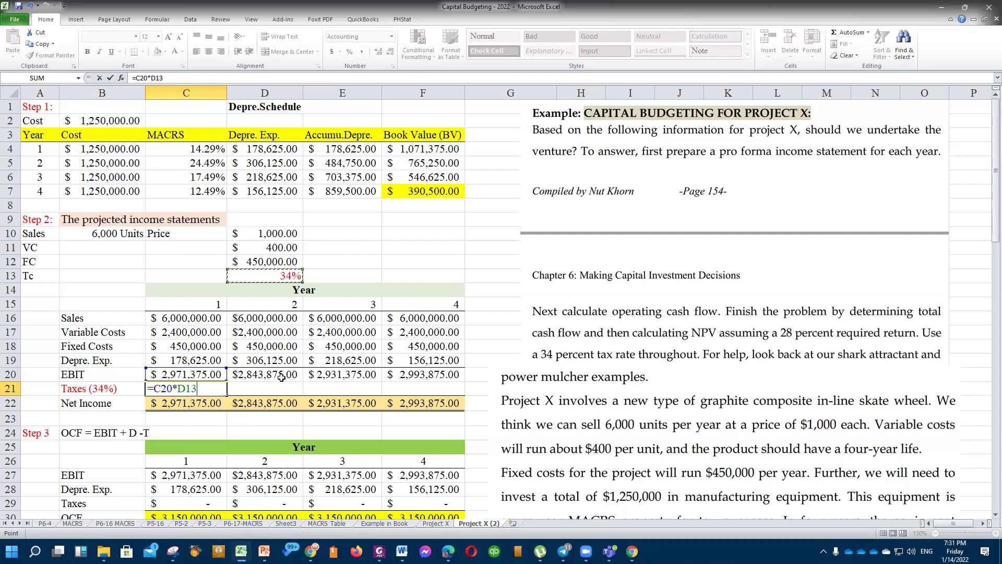
{"action": "key", "text": "F4"}
{"action": "key", "text": "Return"}
{"action": "left_click", "coordinate": [195, 388]}
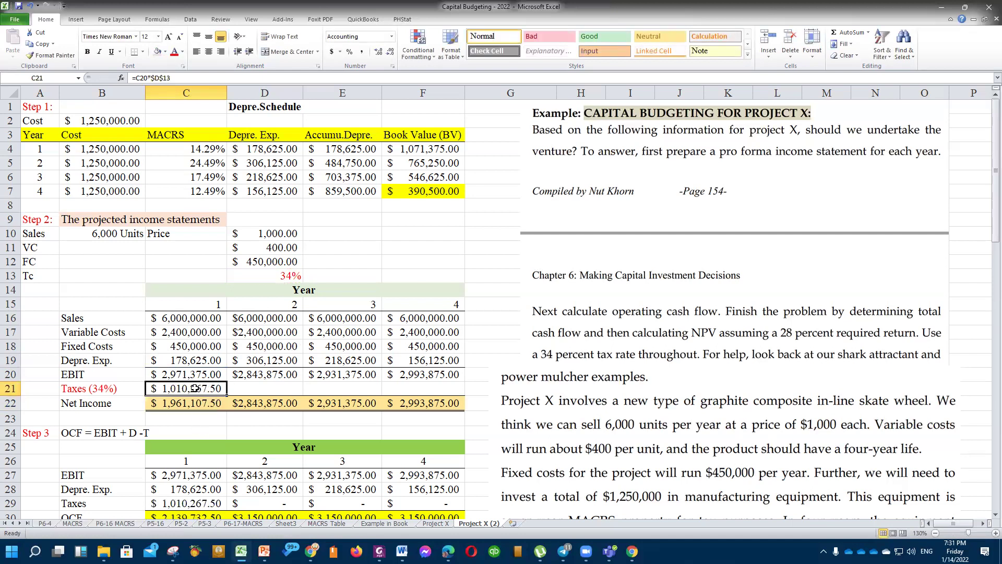
{"action": "left_click_drag", "start_coordinate": [227, 396], "coordinate": [449, 391]}
Review the net income row, the EBIT formula in C20 and the Step 3 formula OCF = EBIT + D - T.
{"action": "left_click", "coordinate": [374, 409]}
{"action": "left_click", "coordinate": [169, 405]}
{"action": "left_click", "coordinate": [329, 421]}
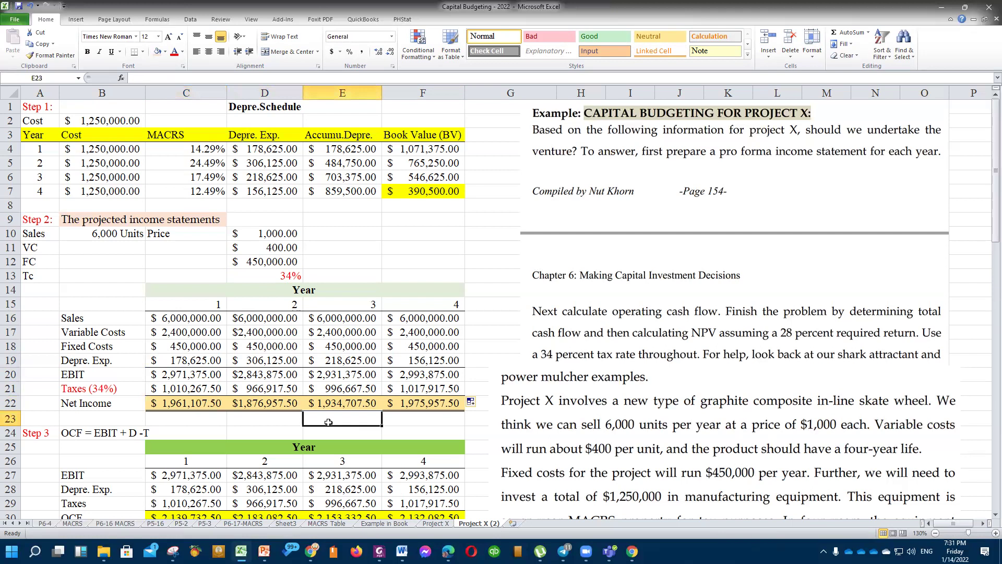
{"action": "scroll", "coordinate": [337, 416], "scroll_direction": "down", "scroll_amount": 3}
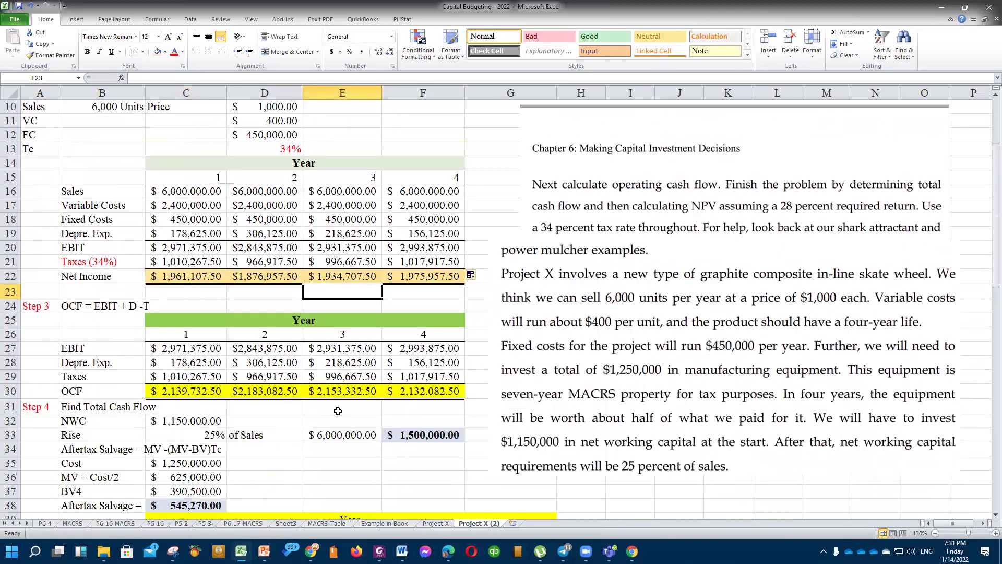
{"action": "scroll", "coordinate": [267, 372], "scroll_direction": "down", "scroll_amount": 1}
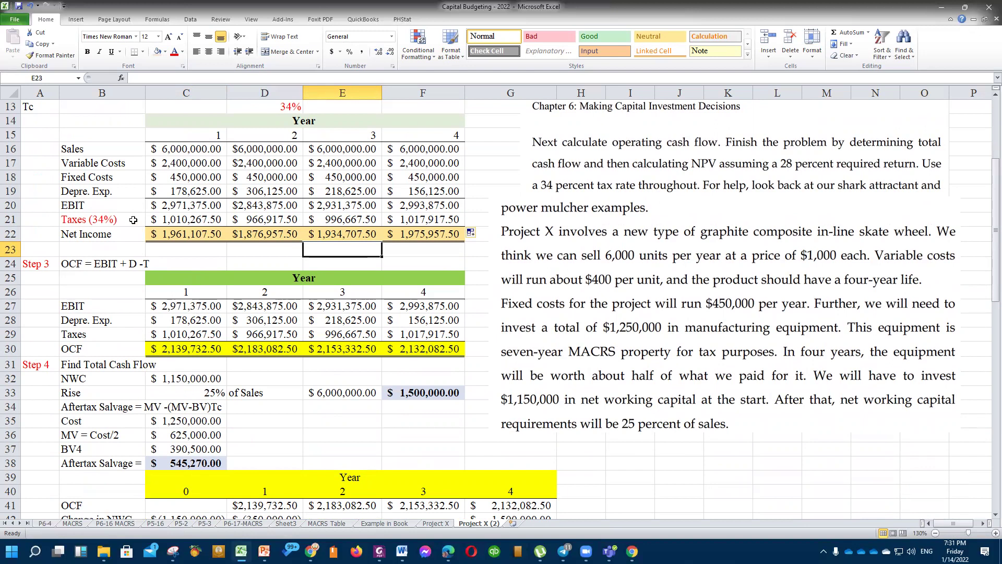
{"action": "left_click", "coordinate": [192, 207]}
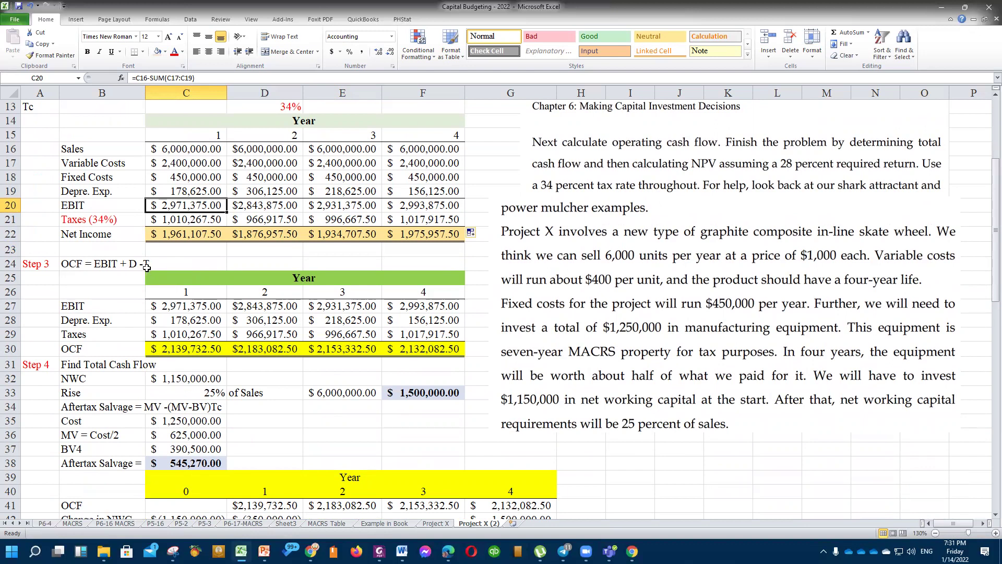
{"action": "left_click_drag", "start_coordinate": [95, 265], "coordinate": [157, 266]}
{"action": "left_click", "coordinate": [157, 334]}
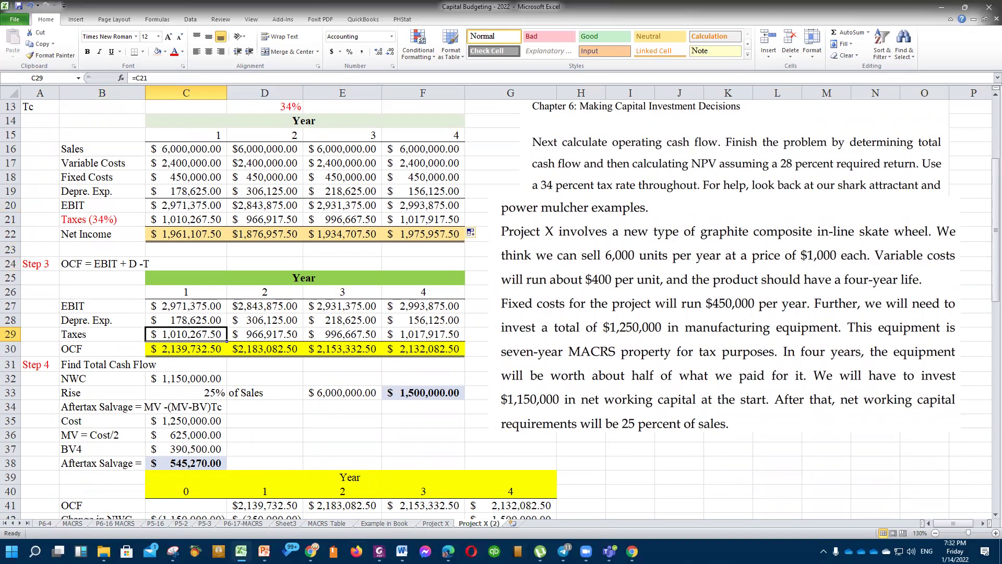
Switch to the Corporate Finance PDF in Foxit PhantomPDF and find the project cash flow and OCF formulas.
{"action": "left_click", "coordinate": [379, 551]}
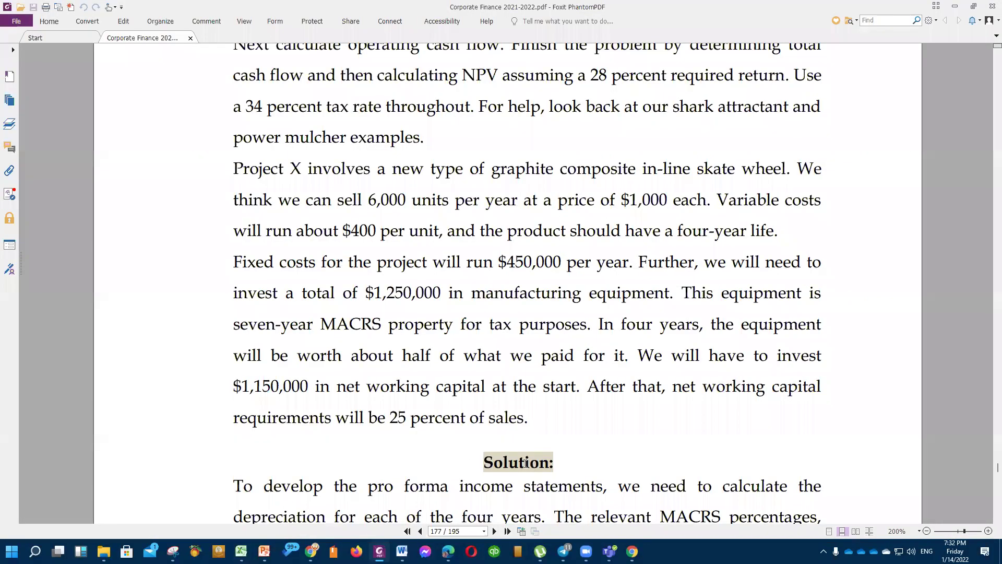
{"action": "scroll", "coordinate": [525, 463], "scroll_direction": "up", "scroll_amount": 15}
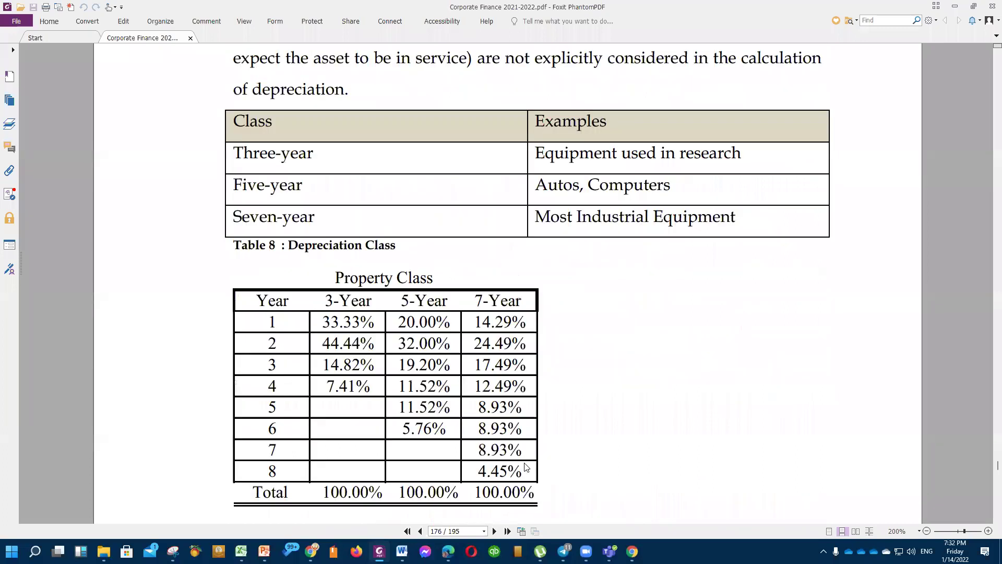
{"action": "scroll", "coordinate": [525, 466], "scroll_direction": "up", "scroll_amount": 5}
{"action": "scroll", "coordinate": [525, 466], "scroll_direction": "up", "scroll_amount": 8}
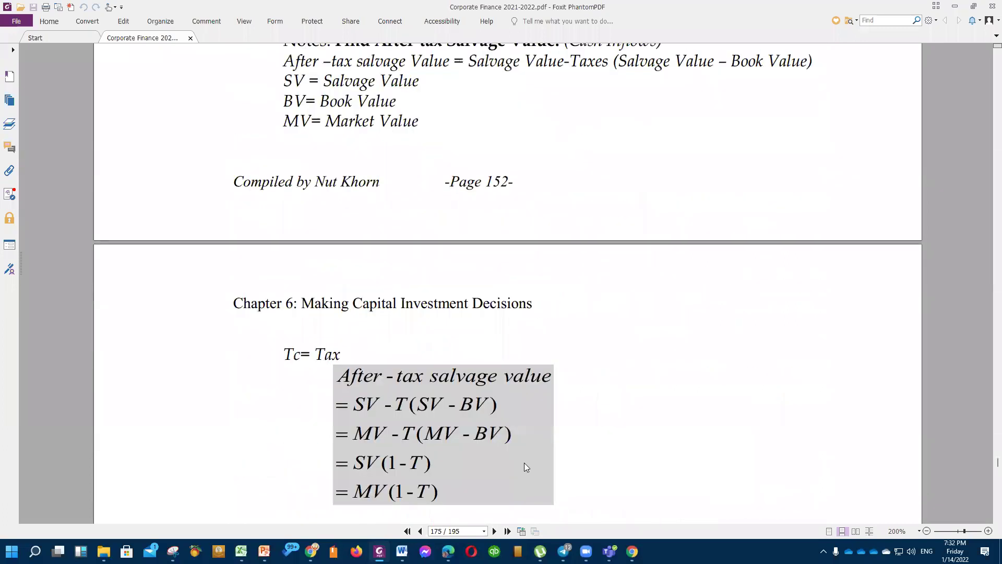
{"action": "scroll", "coordinate": [526, 467], "scroll_direction": "up", "scroll_amount": 2}
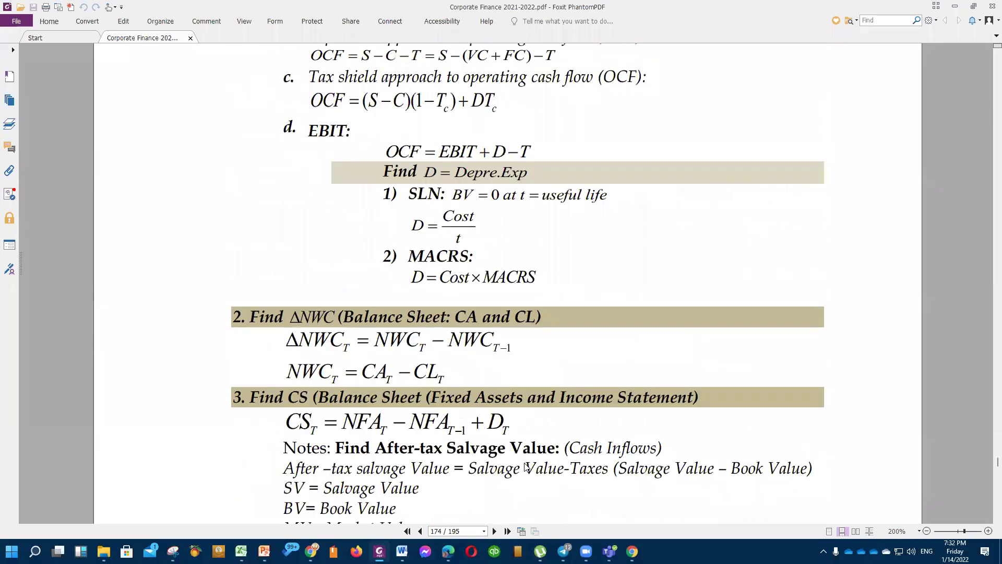
{"action": "scroll", "coordinate": [526, 467], "scroll_direction": "up", "scroll_amount": 3}
{"action": "scroll", "coordinate": [526, 466], "scroll_direction": "down", "scroll_amount": 2, "text": "ctrl"}
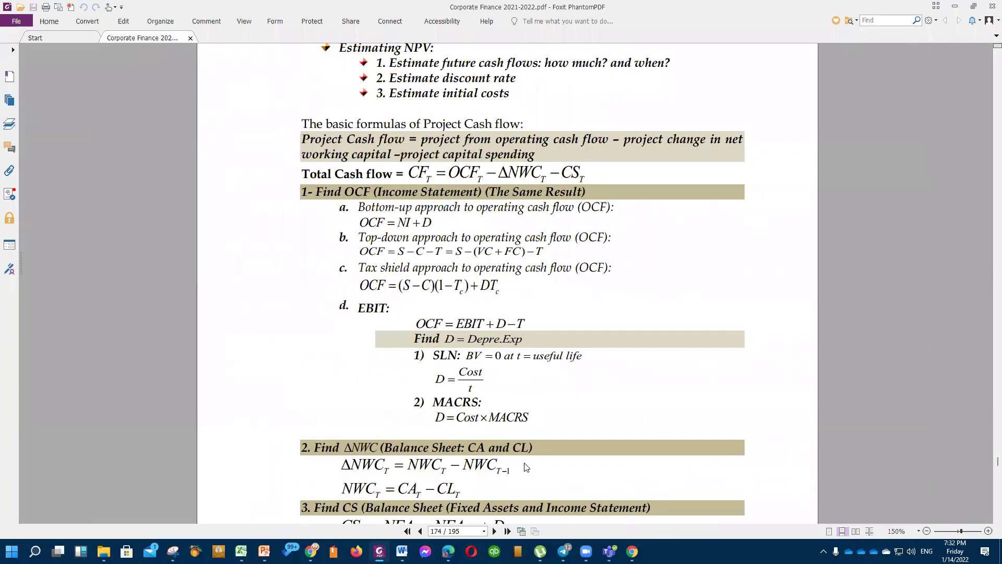
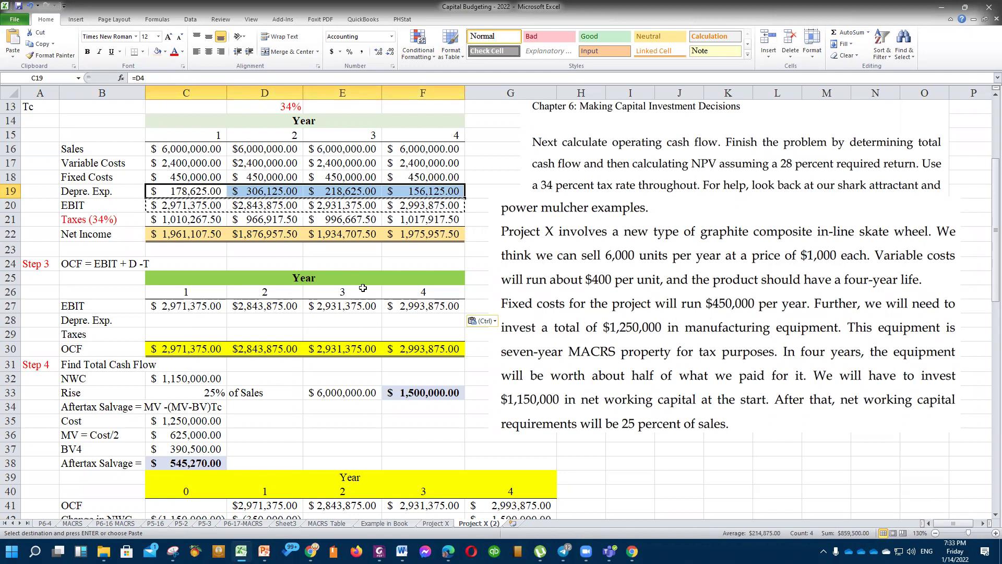
Paste the copied depreciation expenses as links into C28:F28 of the Step 3 table.
{"action": "left_click", "coordinate": [200, 319]}
{"action": "mouse_move", "coordinate": [200, 319]}
{"action": "left_mouse_down"}
{"action": "mouse_move", "coordinate": [345, 320]}
{"action": "mouse_move", "coordinate": [192, 321]}
{"action": "left_mouse_up"}
{"action": "right_click", "coordinate": [189, 321]}
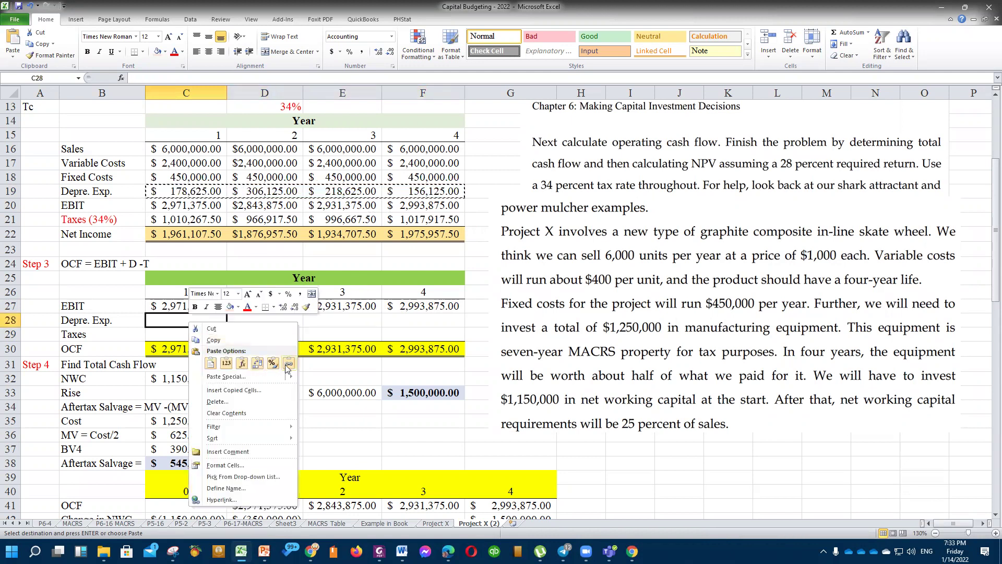
{"action": "left_click", "coordinate": [289, 362]}
{"action": "left_click", "coordinate": [236, 335]}
Copy the taxes in C21:F21 and paste them as links into C29:F29 of the Step 3 table.
{"action": "left_click", "coordinate": [179, 336]}
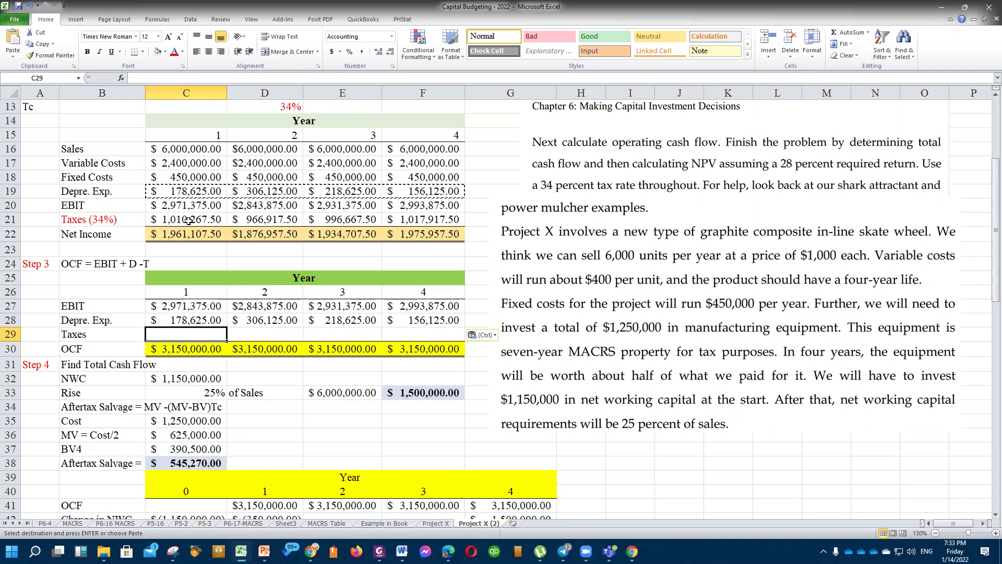
{"action": "left_click", "coordinate": [173, 219]}
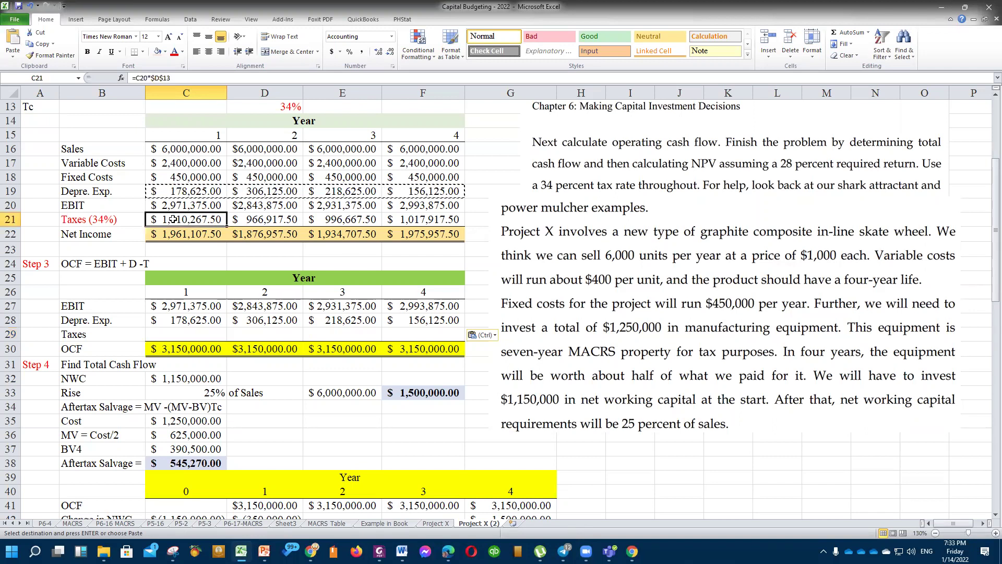
{"action": "left_click_drag", "start_coordinate": [173, 219], "coordinate": [405, 234]}
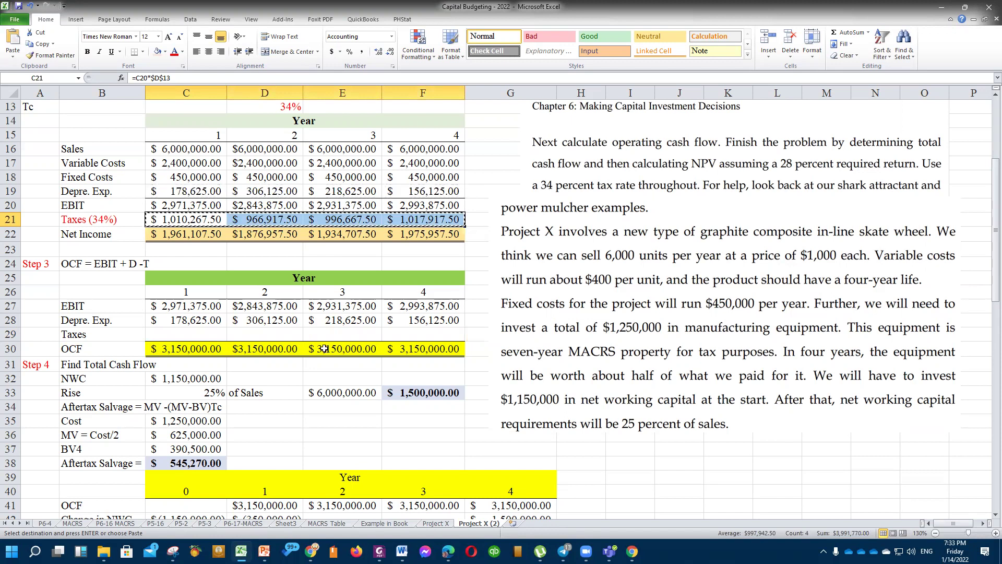
{"action": "key", "text": "ctrl+c"}
{"action": "left_click", "coordinate": [191, 333]}
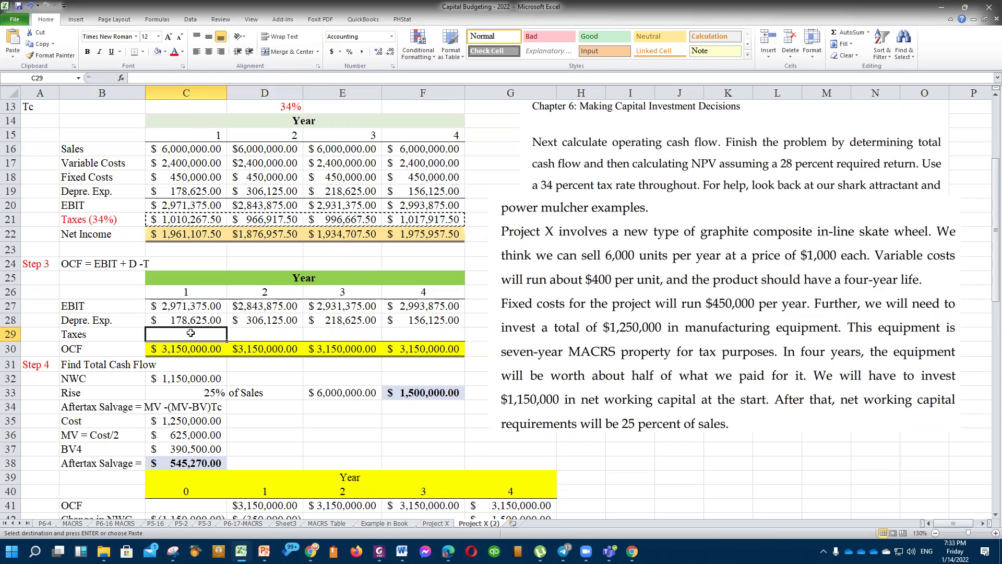
{"action": "right_click", "coordinate": [191, 333]}
{"action": "left_click", "coordinate": [293, 374]}
{"action": "left_click", "coordinate": [347, 368]}
Clear the existing OCF formulas from C30:F30.
{"action": "left_click_drag", "start_coordinate": [185, 349], "coordinate": [403, 343]}
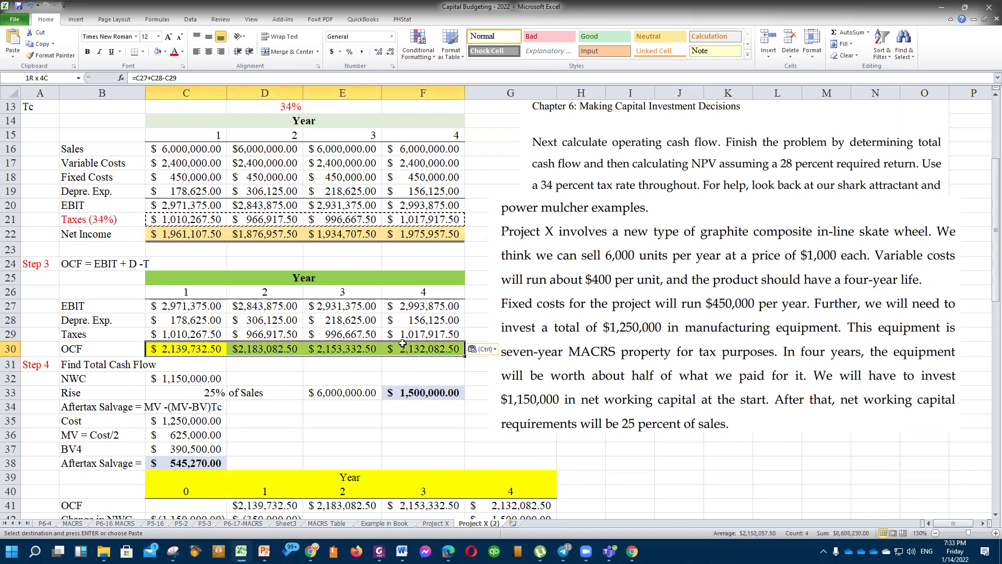
{"action": "key", "text": "Delete"}
{"action": "left_click", "coordinate": [264, 364]}
Calculate OCF in C30 as =C27+C28-C29 and fill the formula across to F30.
{"action": "left_click", "coordinate": [191, 347]}
{"action": "type", "text": "="}
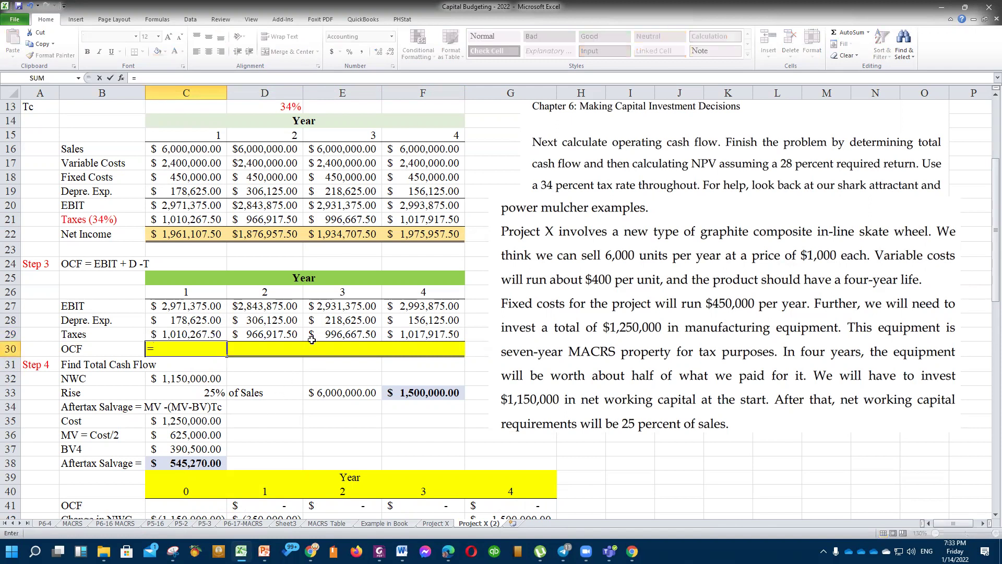
{"action": "left_click", "coordinate": [214, 308]}
{"action": "type", "text": "+"}
{"action": "left_click", "coordinate": [200, 320]}
{"action": "type", "text": "-"}
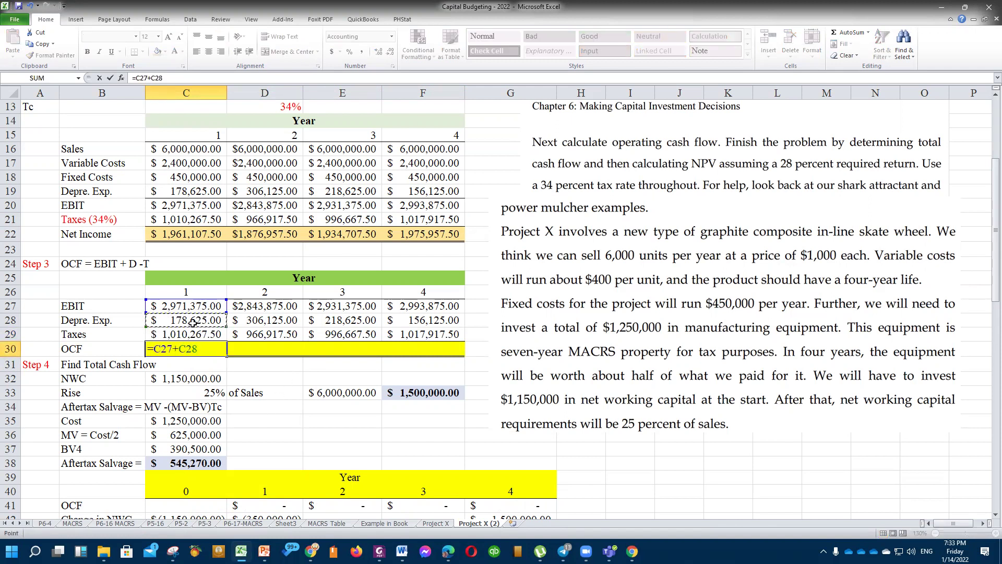
{"action": "left_click", "coordinate": [187, 333]}
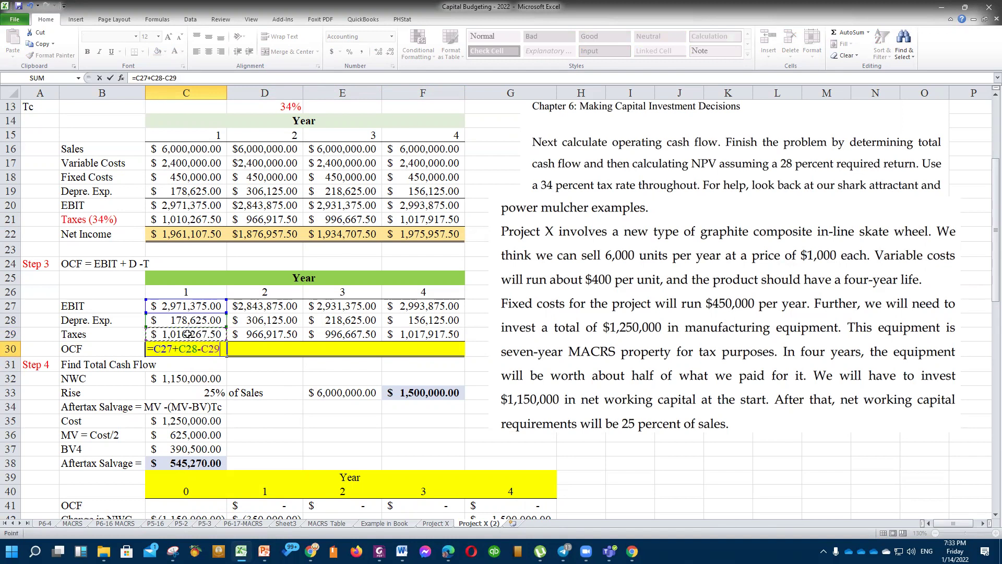
{"action": "key", "text": "Return"}
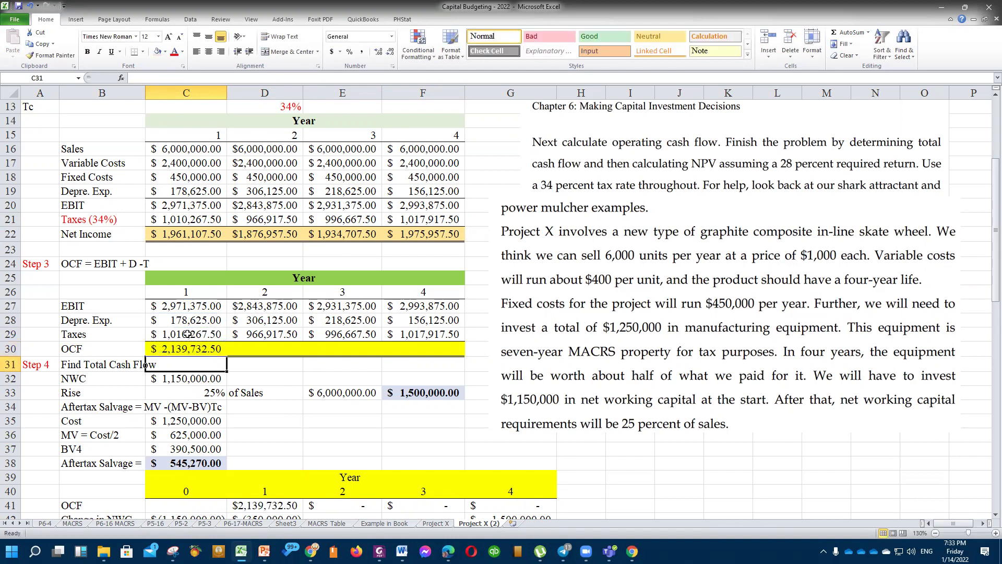
{"action": "left_click", "coordinate": [193, 348]}
{"action": "left_click_drag", "start_coordinate": [226, 356], "coordinate": [424, 356]}
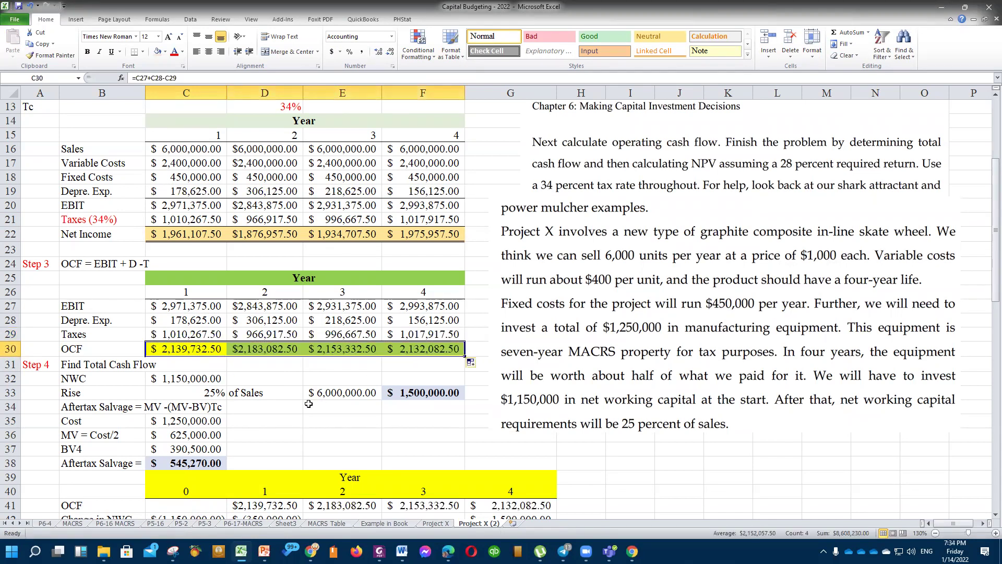
{"action": "left_click", "coordinate": [82, 351]}
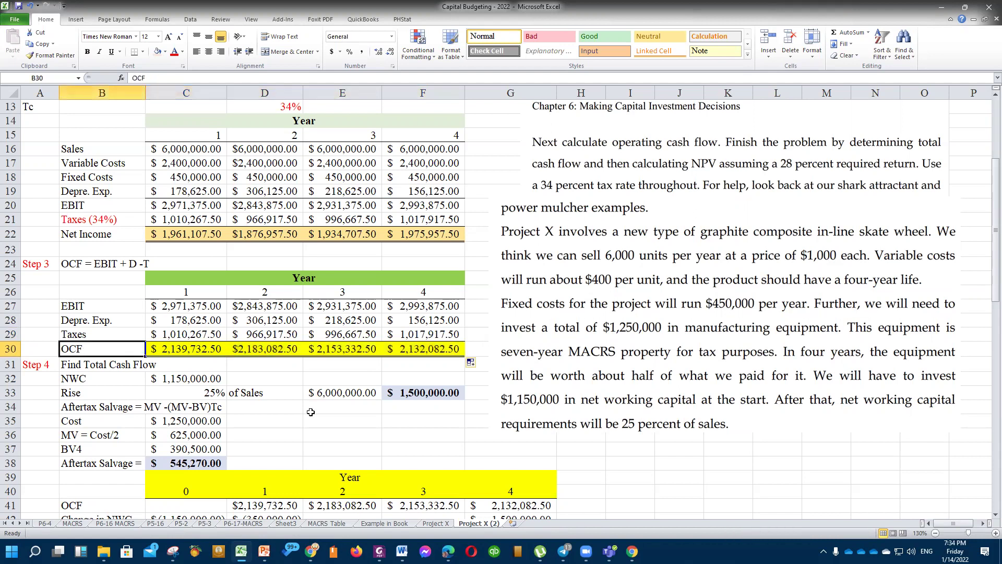
Format the "Find Total Cash Flow" heading in B31:C31 with a light green fill and bold text.
{"action": "scroll", "coordinate": [310, 412], "scroll_direction": "down", "scroll_amount": 2}
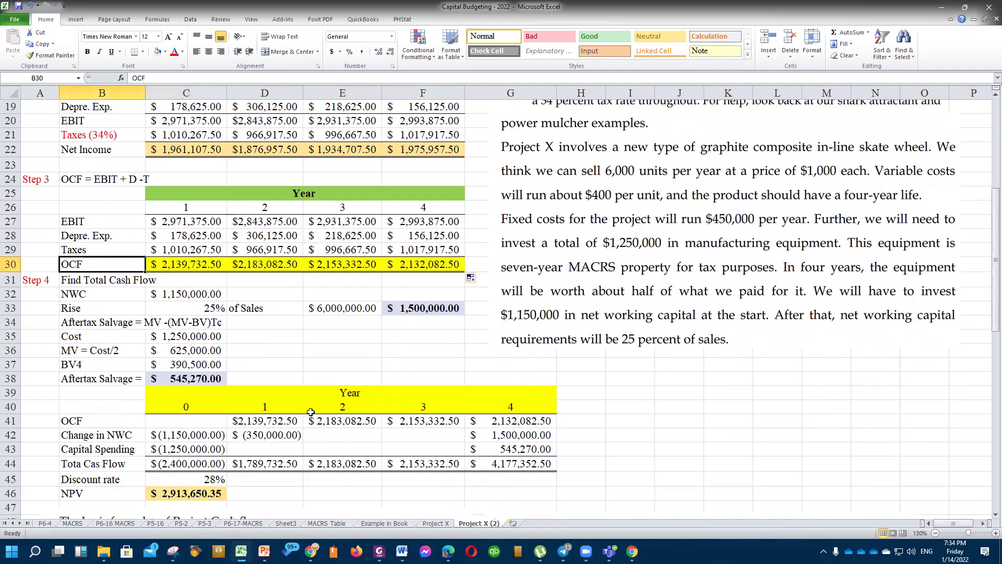
{"action": "left_click", "coordinate": [79, 296]}
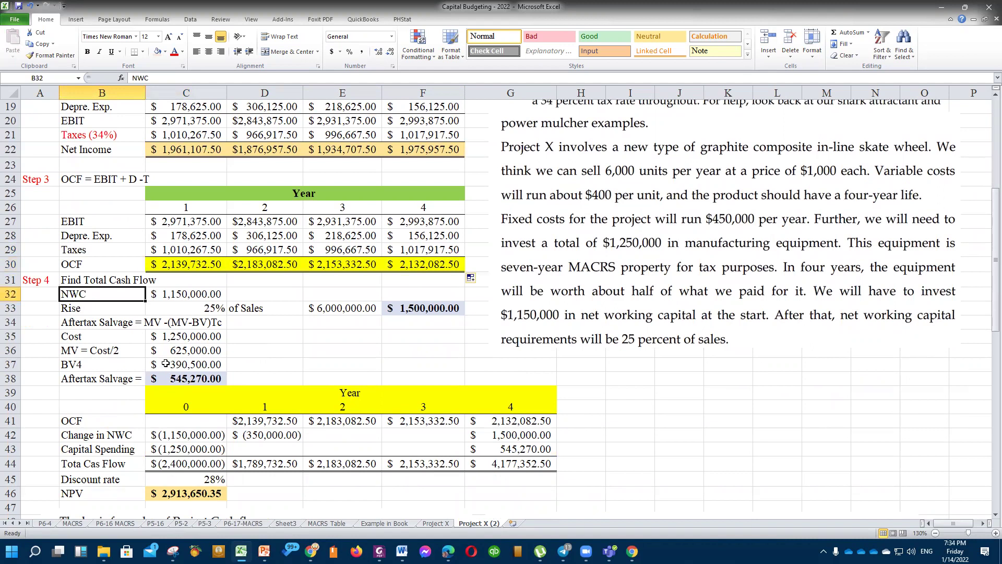
{"action": "left_click", "coordinate": [106, 377]}
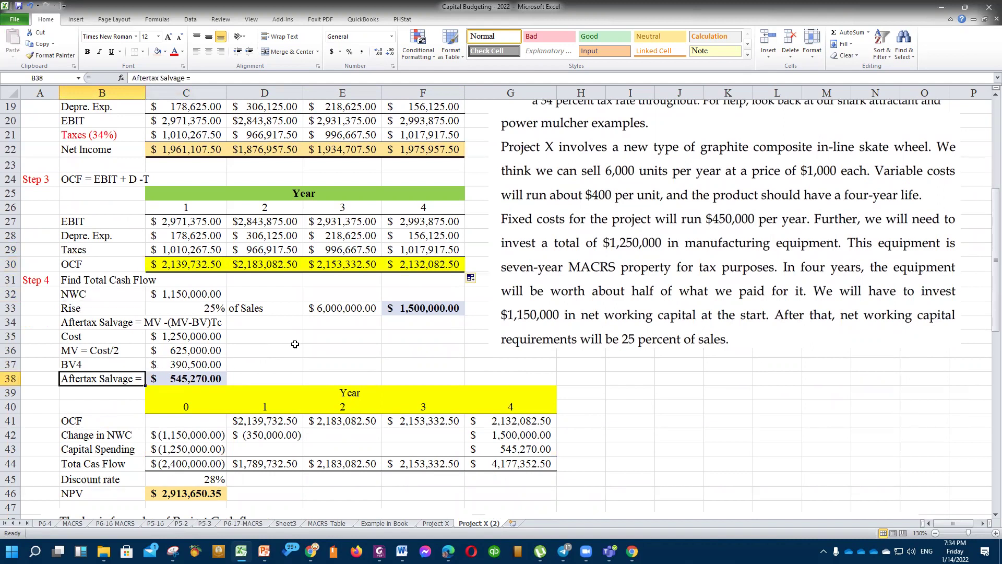
{"action": "left_click_drag", "start_coordinate": [80, 279], "coordinate": [148, 279]}
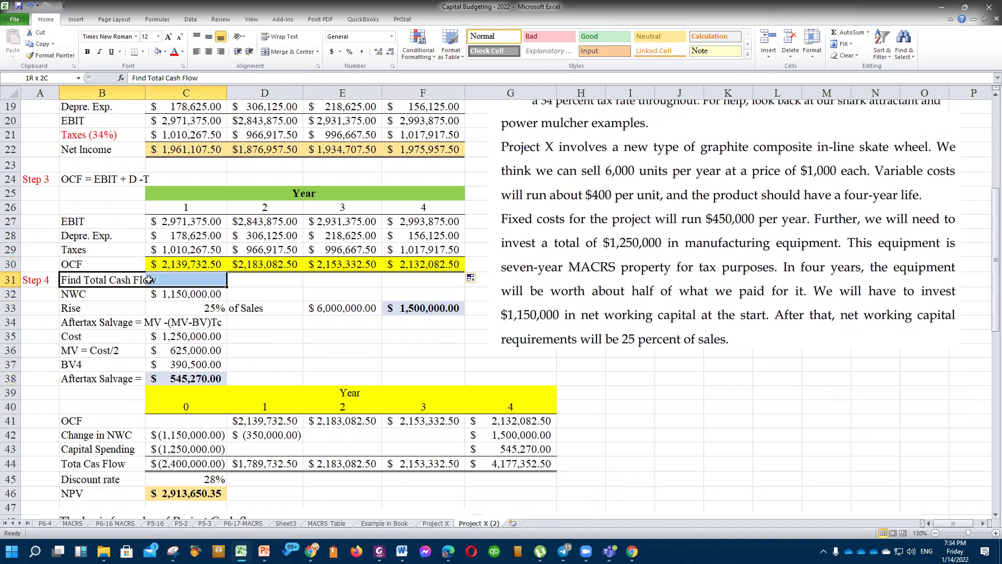
{"action": "left_click", "coordinate": [165, 52]}
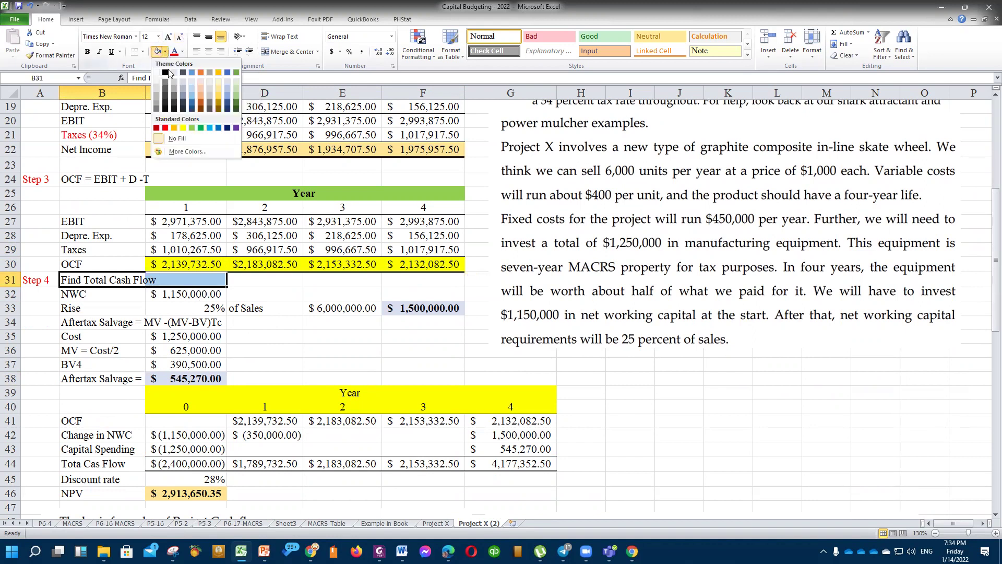
{"action": "left_click", "coordinate": [236, 73]}
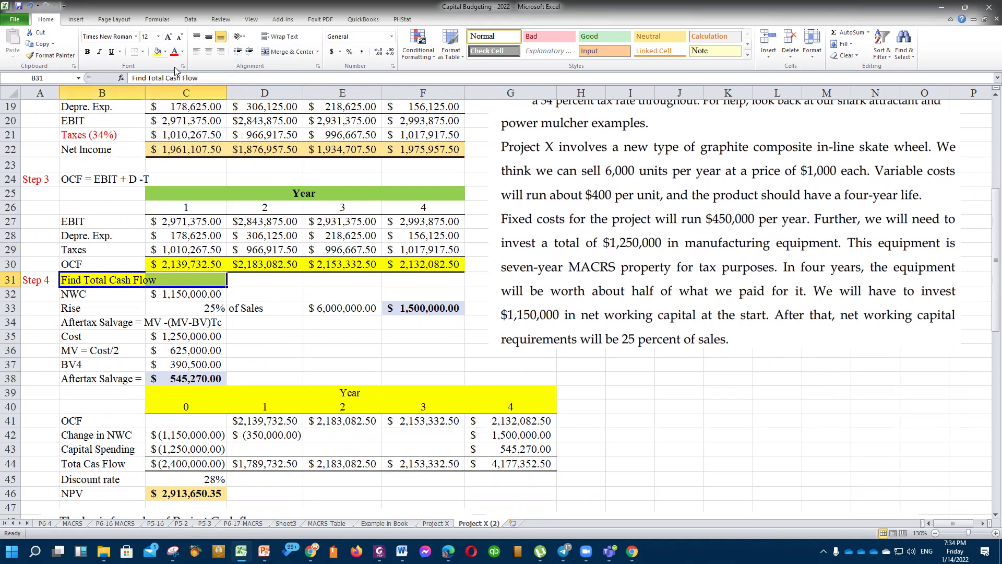
{"action": "left_click", "coordinate": [165, 52]}
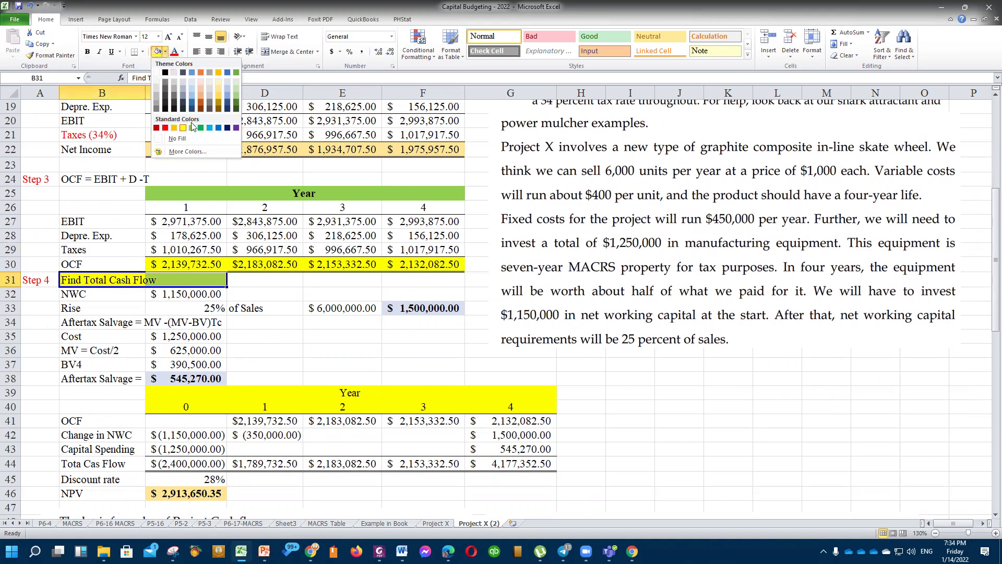
{"action": "left_click", "coordinate": [234, 83]}
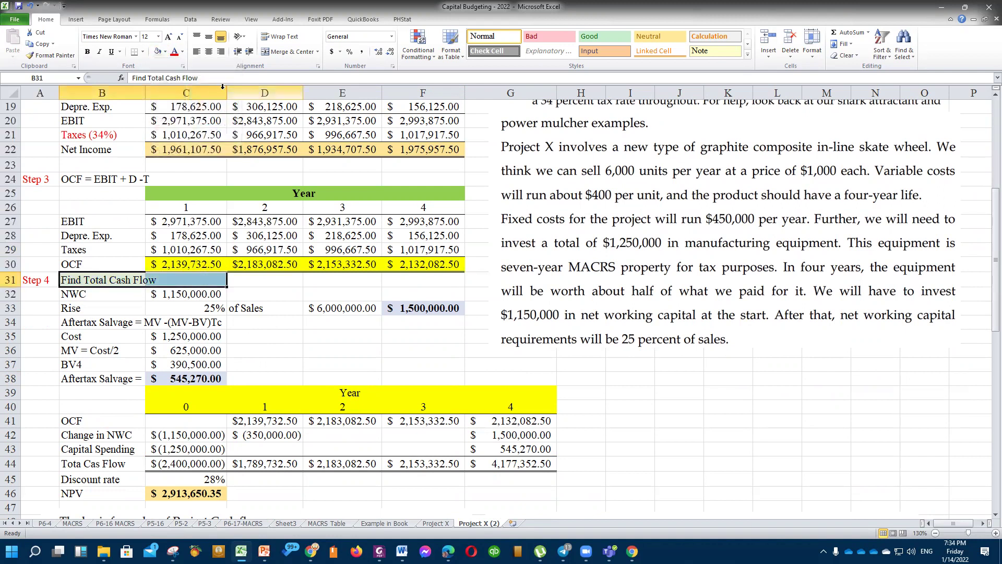
{"action": "left_click", "coordinate": [165, 51]}
{"action": "left_click", "coordinate": [236, 94]}
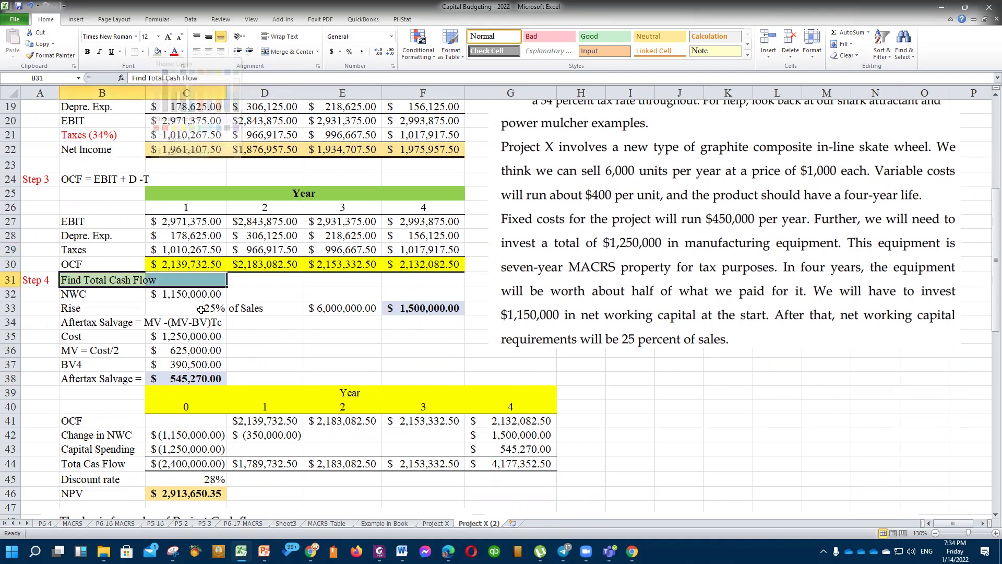
{"action": "left_click", "coordinate": [87, 51]}
{"action": "left_click", "coordinate": [240, 347]}
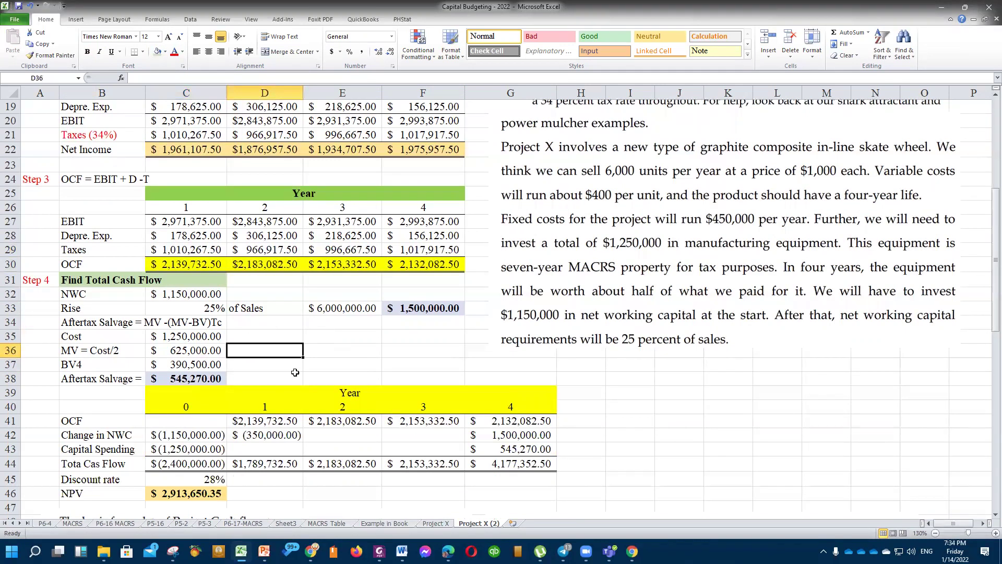
Review the formula notes below the NPV section and circle the total cash flow formula, CF = OCF − ΔNWC − CS, with temporary screen ink.
{"action": "scroll", "coordinate": [283, 355], "scroll_direction": "down", "scroll_amount": 12}
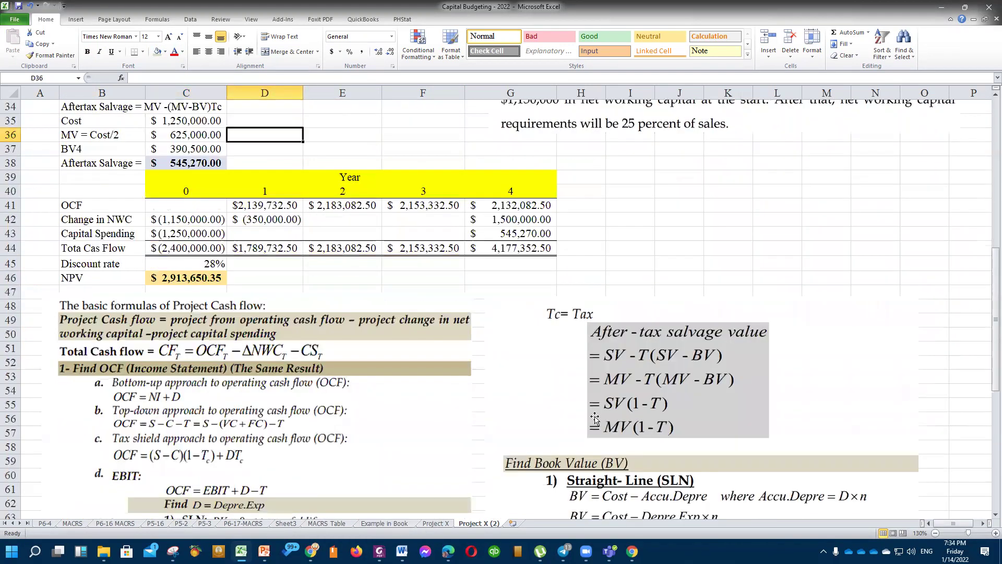
{"action": "scroll", "coordinate": [283, 350], "scroll_direction": "up", "scroll_amount": 3}
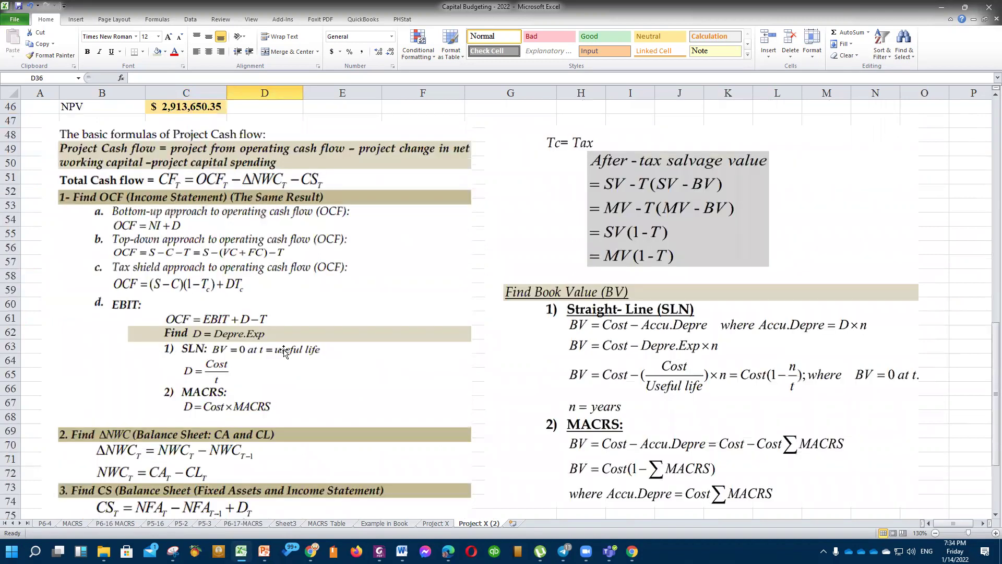
{"action": "scroll", "coordinate": [283, 350], "scroll_direction": "up", "scroll_amount": 1}
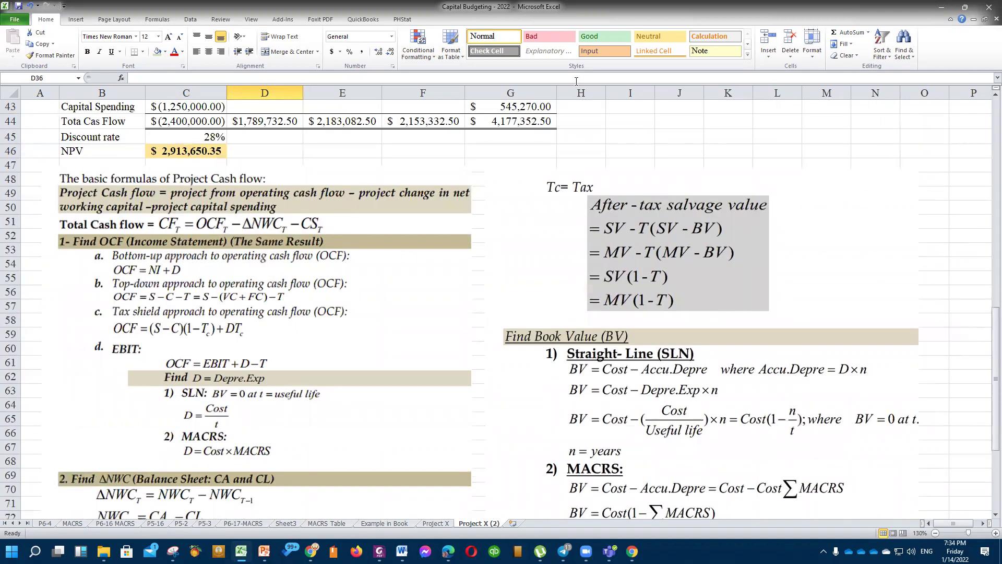
{"action": "mouse_move", "coordinate": [151, 224]}
{"action": "left_mouse_down"}
{"action": "mouse_move", "coordinate": [162, 236]}
{"action": "mouse_move", "coordinate": [313, 241]}
{"action": "mouse_move", "coordinate": [337, 211]}
{"action": "mouse_move", "coordinate": [334, 231]}
{"action": "left_mouse_up"}
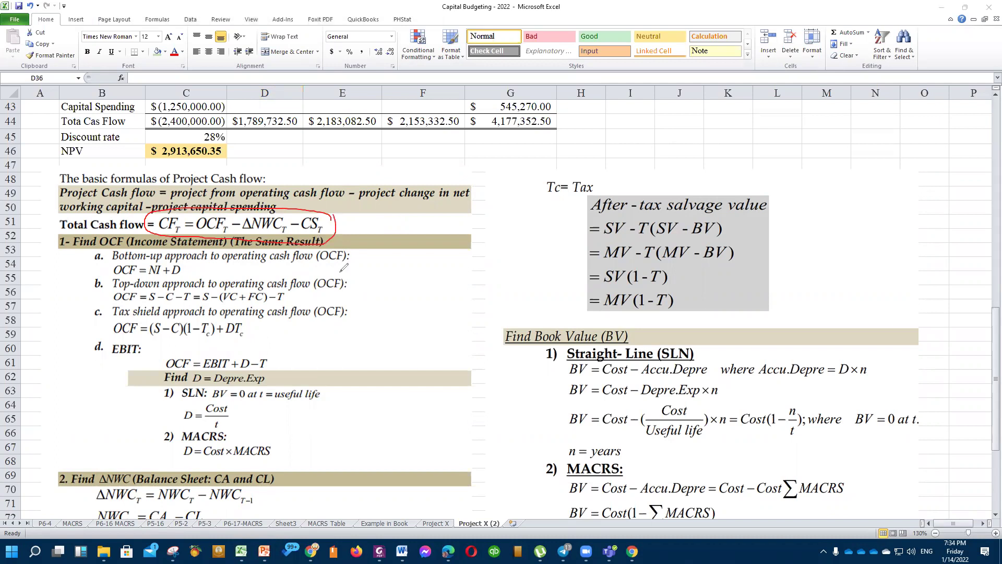
{"action": "left_click_drag", "start_coordinate": [343, 217], "coordinate": [366, 203]}
{"action": "key", "text": "Escape"}
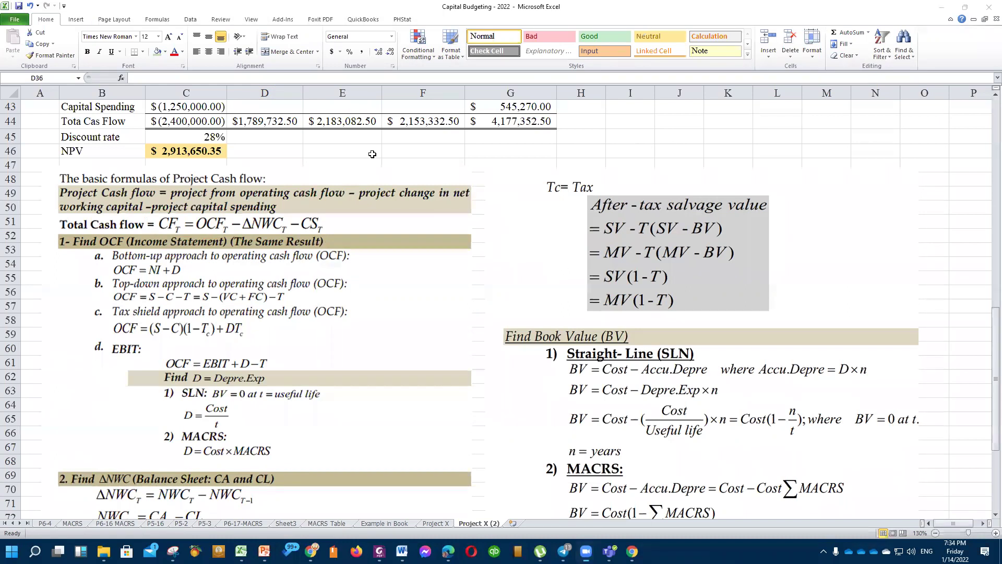
{"action": "left_click", "coordinate": [394, 175]}
{"action": "scroll", "coordinate": [334, 219], "scroll_direction": "up", "scroll_amount": 3}
{"action": "scroll", "coordinate": [330, 223], "scroll_direction": "up", "scroll_amount": 3}
{"action": "left_click", "coordinate": [264, 277]}
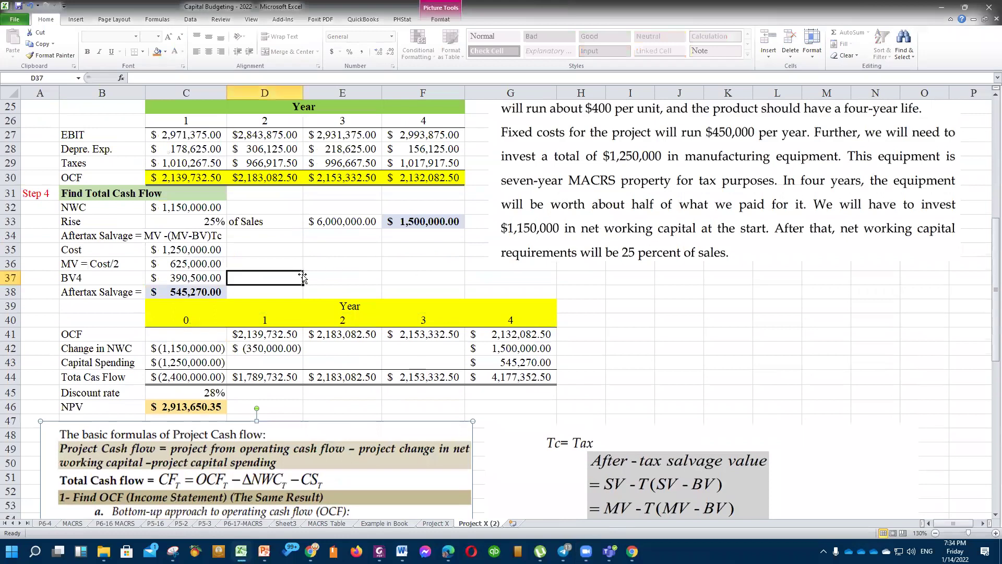
{"action": "scroll", "coordinate": [388, 270], "scroll_direction": "up", "scroll_amount": 3}
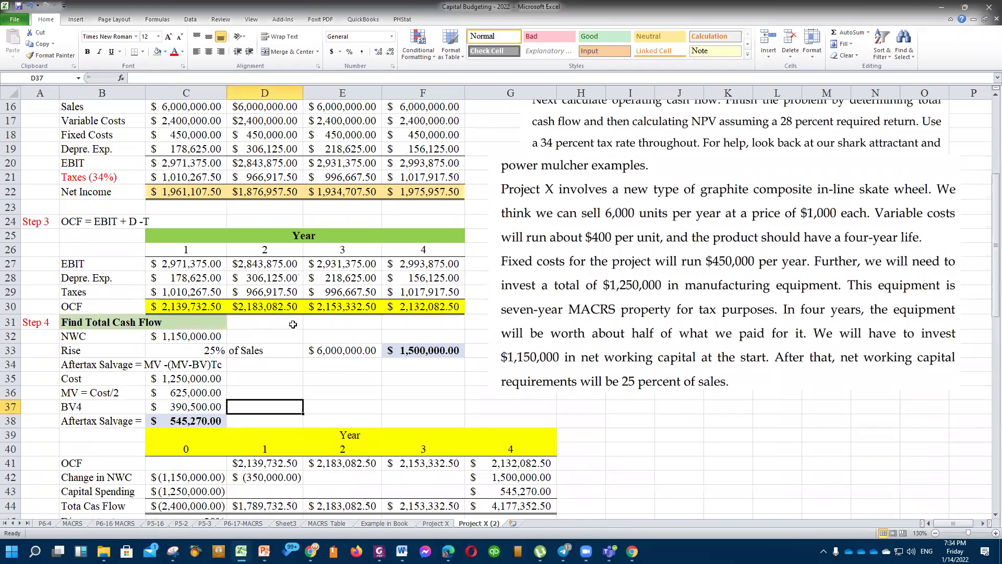
Circle the Step 4 NWC amount, the rise percentage and the sales amount with temporary screen ink, and clear the markings.
{"action": "left_click", "coordinate": [259, 364]}
{"action": "scroll", "coordinate": [258, 364], "scroll_direction": "down", "scroll_amount": 1}
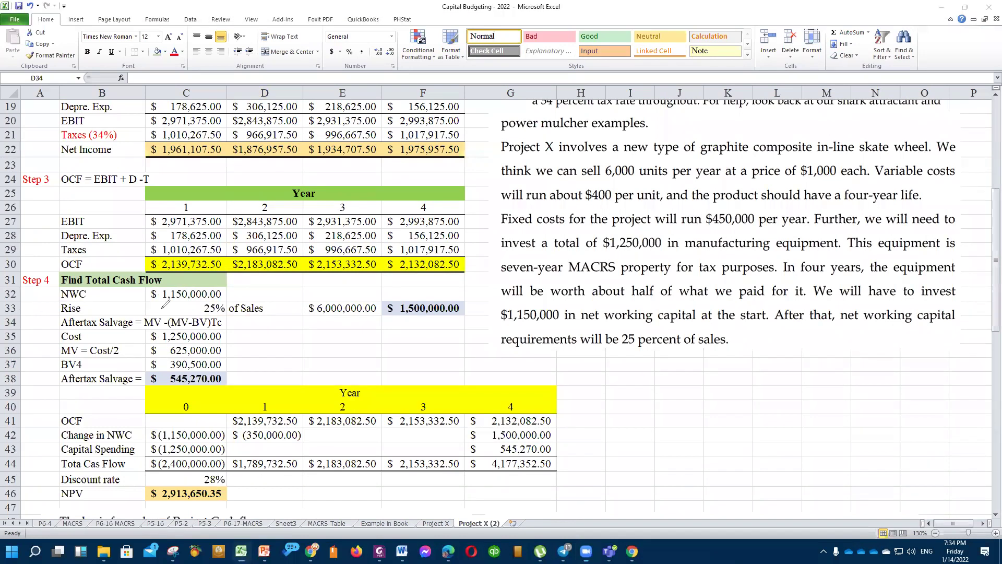
{"action": "mouse_move", "coordinate": [229, 286]}
{"action": "left_mouse_down"}
{"action": "mouse_move", "coordinate": [156, 285]}
{"action": "mouse_move", "coordinate": [151, 295]}
{"action": "mouse_move", "coordinate": [229, 299]}
{"action": "mouse_move", "coordinate": [230, 288]}
{"action": "left_mouse_up"}
{"action": "mouse_move", "coordinate": [229, 307]}
{"action": "left_mouse_down"}
{"action": "mouse_move", "coordinate": [202, 296]}
{"action": "mouse_move", "coordinate": [206, 313]}
{"action": "mouse_move", "coordinate": [228, 301]}
{"action": "left_mouse_up"}
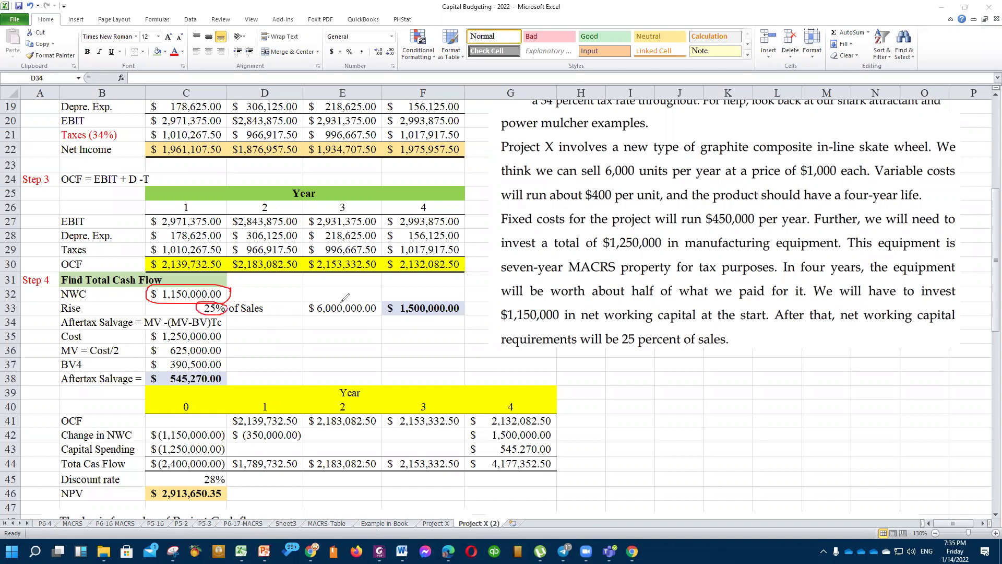
{"action": "mouse_move", "coordinate": [382, 300]}
{"action": "left_mouse_down"}
{"action": "mouse_move", "coordinate": [320, 290]}
{"action": "mouse_move", "coordinate": [308, 314]}
{"action": "mouse_move", "coordinate": [349, 322]}
{"action": "mouse_move", "coordinate": [385, 299]}
{"action": "left_mouse_up"}
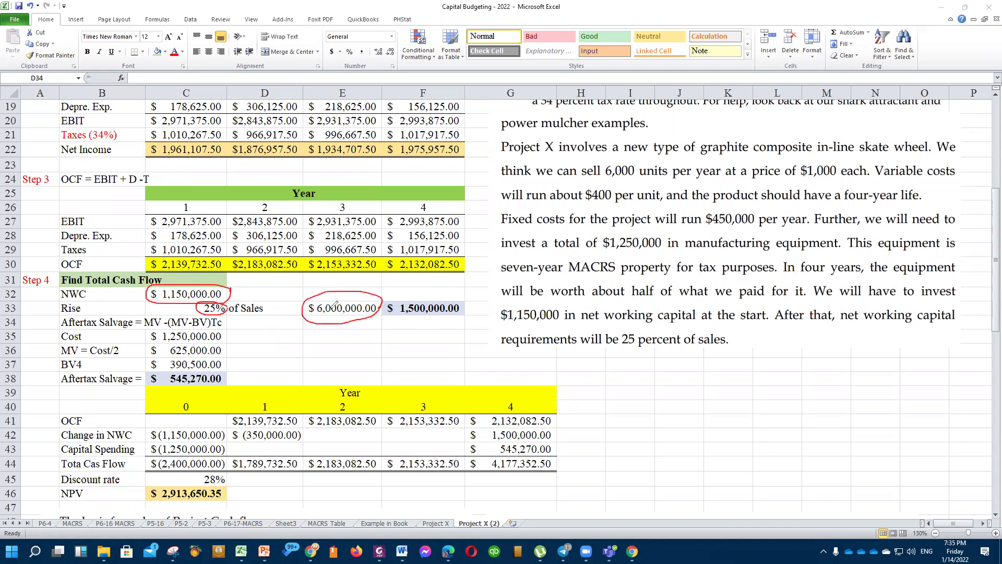
{"action": "key", "text": "Escape"}
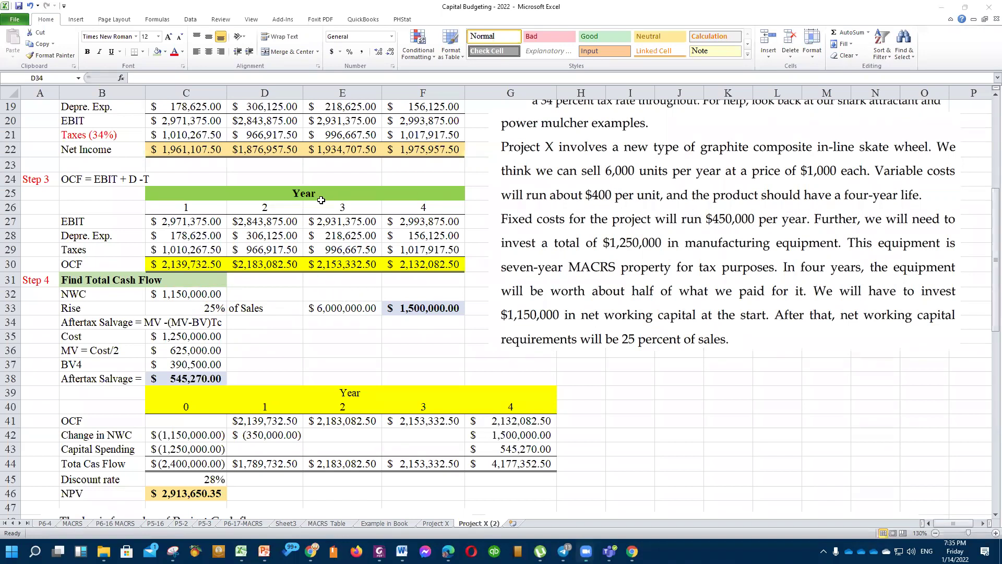
Check year 1 sales in C16 and mark how it and the rise percentage feed F33 with temporary ink, clearing the markings.
{"action": "scroll", "coordinate": [348, 222], "scroll_direction": "up", "scroll_amount": 2}
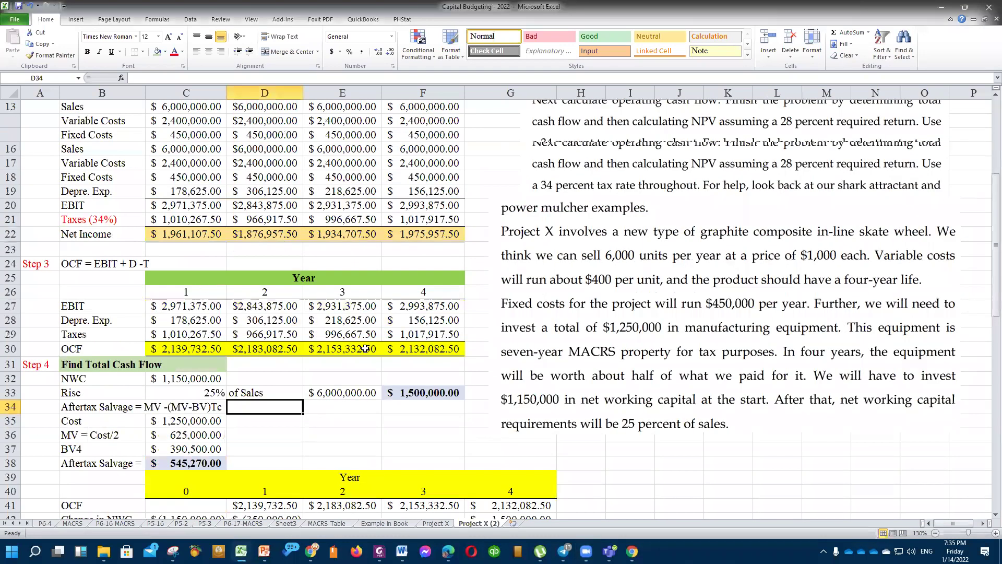
{"action": "scroll", "coordinate": [365, 348], "scroll_direction": "up", "scroll_amount": 3}
{"action": "scroll", "coordinate": [252, 414], "scroll_direction": "down", "scroll_amount": 2}
{"action": "left_click", "coordinate": [195, 357]}
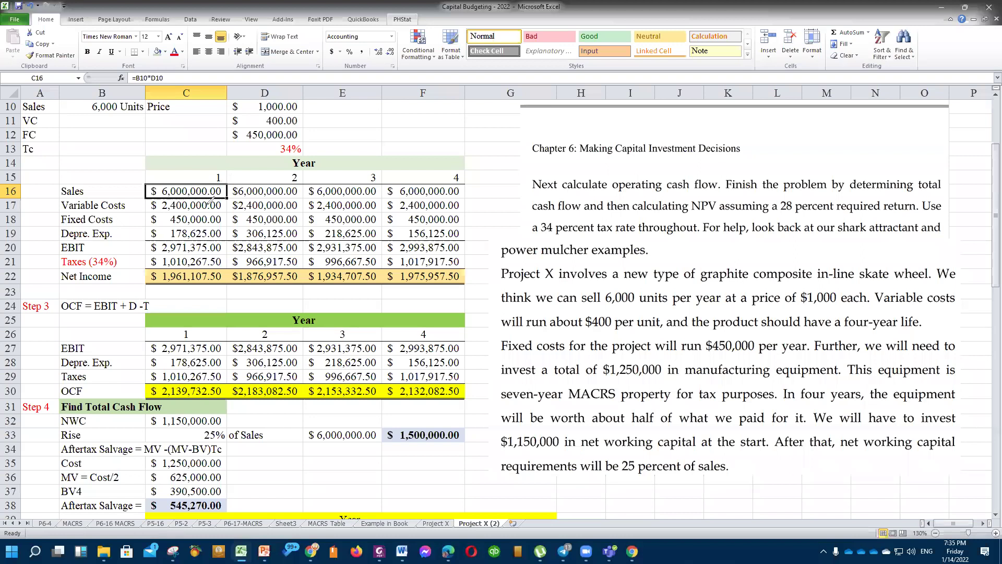
{"action": "left_click_drag", "start_coordinate": [219, 180], "coordinate": [228, 195]}
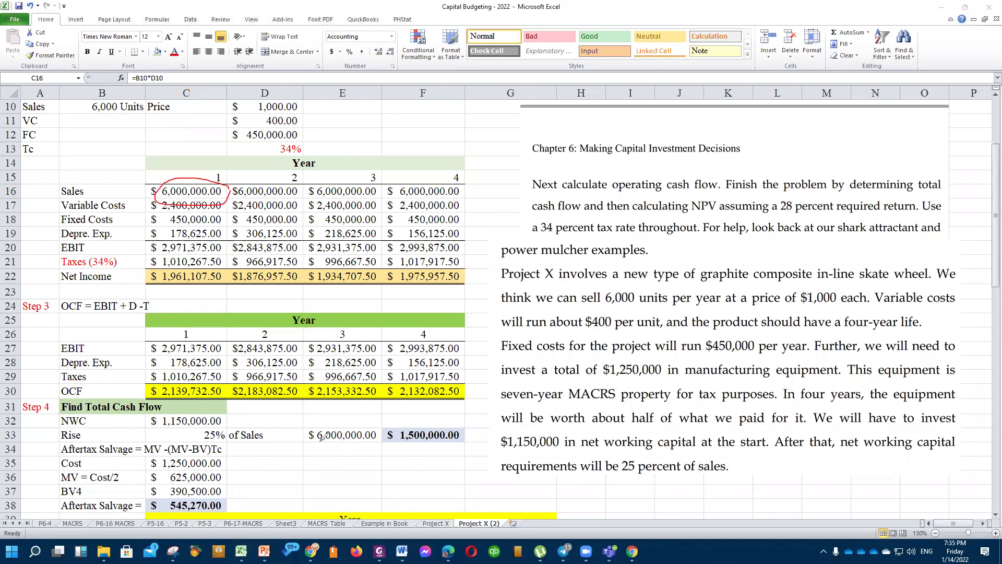
{"action": "mouse_move", "coordinate": [233, 425]}
{"action": "left_mouse_down"}
{"action": "mouse_move", "coordinate": [198, 427]}
{"action": "mouse_move", "coordinate": [235, 442]}
{"action": "mouse_move", "coordinate": [327, 447]}
{"action": "mouse_move", "coordinate": [374, 441]}
{"action": "mouse_move", "coordinate": [379, 419]}
{"action": "mouse_move", "coordinate": [287, 417]}
{"action": "mouse_move", "coordinate": [247, 431]}
{"action": "left_mouse_up"}
{"action": "left_click_drag", "start_coordinate": [380, 422], "coordinate": [421, 418]}
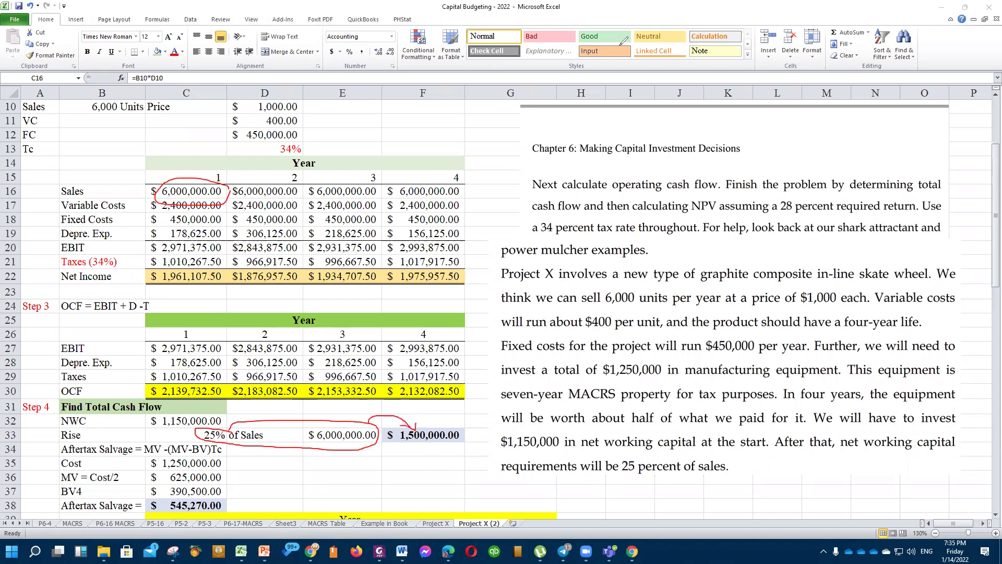
{"action": "key", "text": "e"}
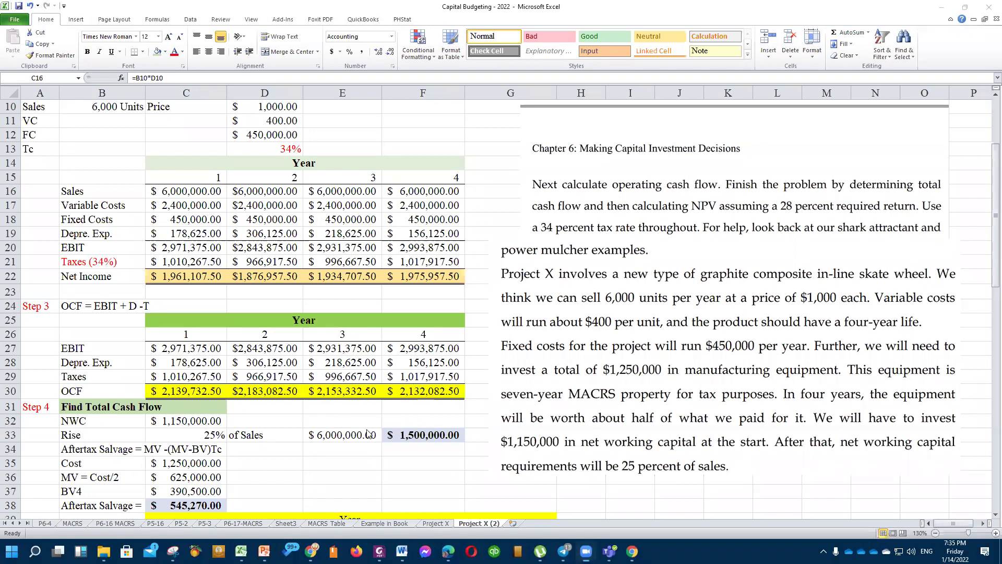
Re-enter the net working capital requirement in F33 as =E33*C33.
{"action": "left_click", "coordinate": [426, 433]}
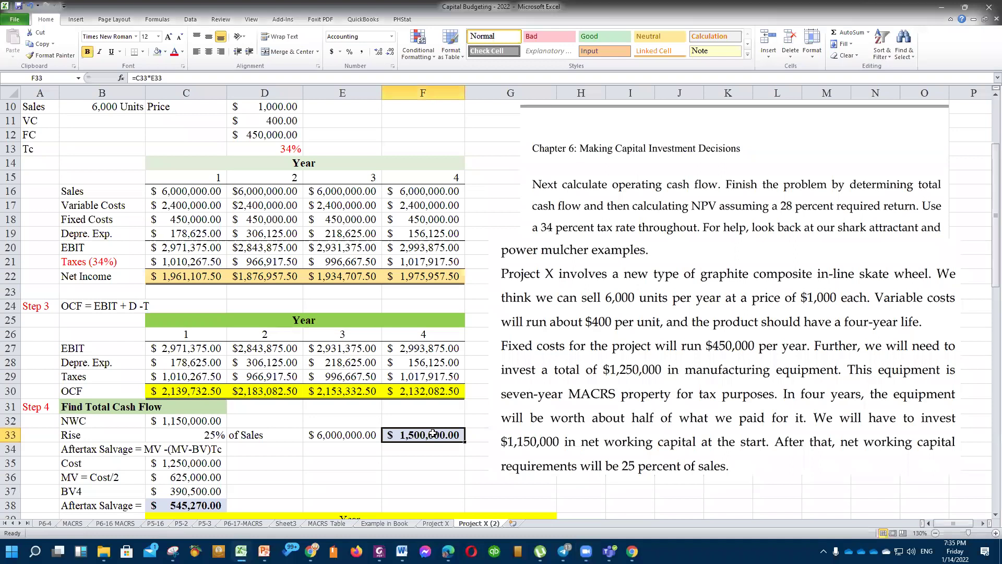
{"action": "type", "text": "="}
{"action": "left_click", "coordinate": [345, 435]}
{"action": "type", "text": "*"}
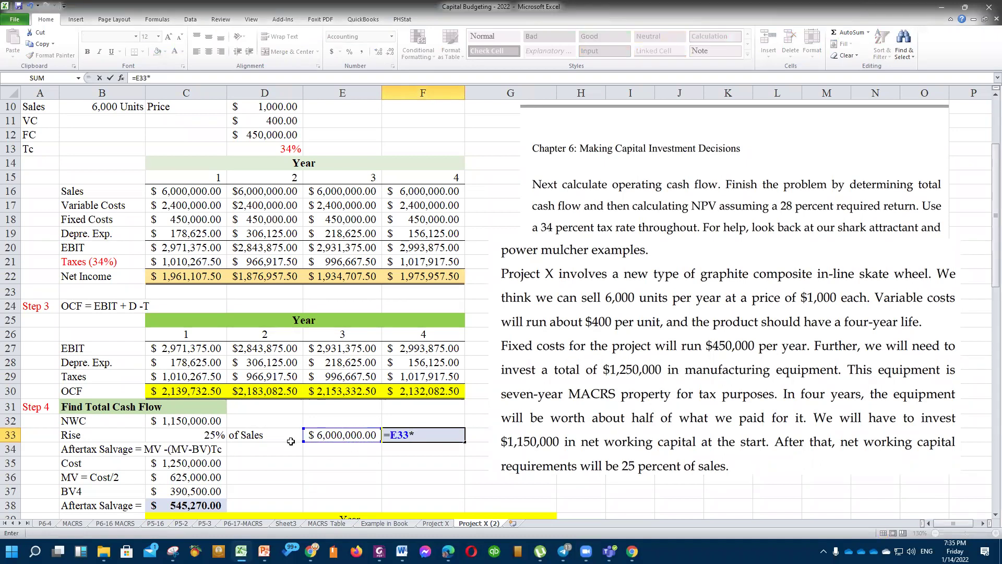
{"action": "left_click", "coordinate": [205, 439]}
{"action": "key", "text": "Return"}
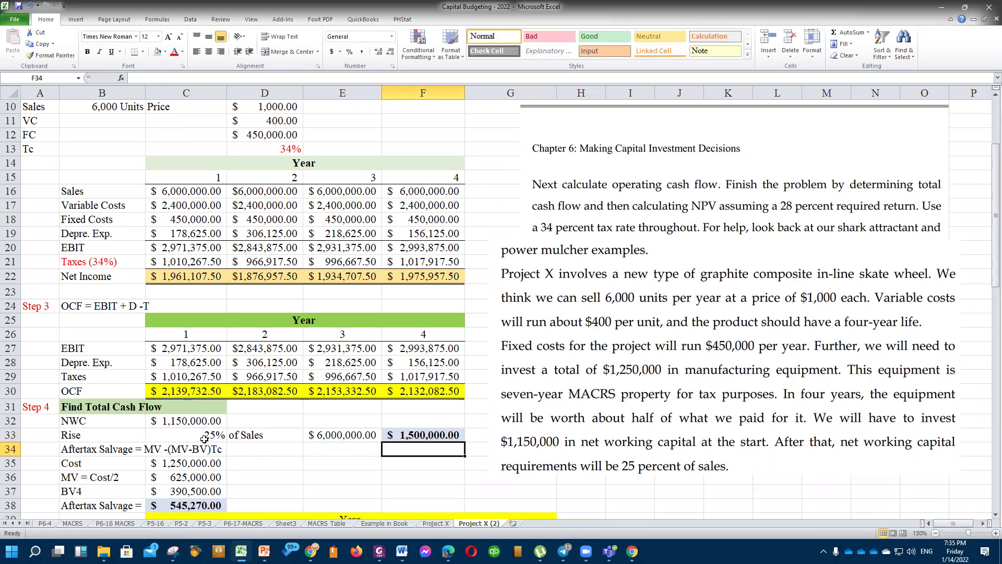
Check the net working capital requirement formula in F33 against the initial NWC in C32 and the sales amount in E33.
{"action": "left_click", "coordinate": [429, 436]}
{"action": "scroll", "coordinate": [459, 467], "scroll_direction": "down", "scroll_amount": 4}
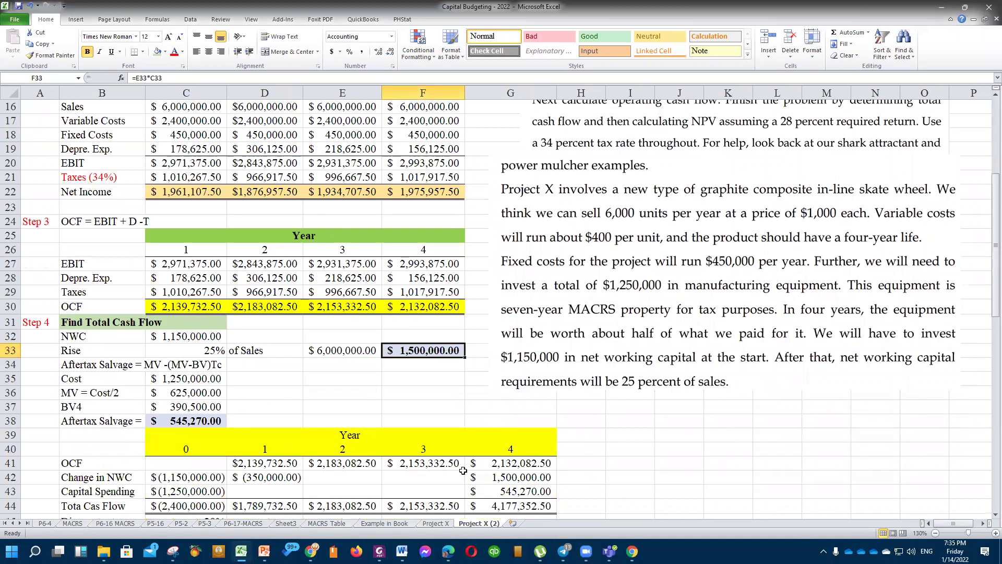
{"action": "scroll", "coordinate": [463, 470], "scroll_direction": "down", "scroll_amount": 1}
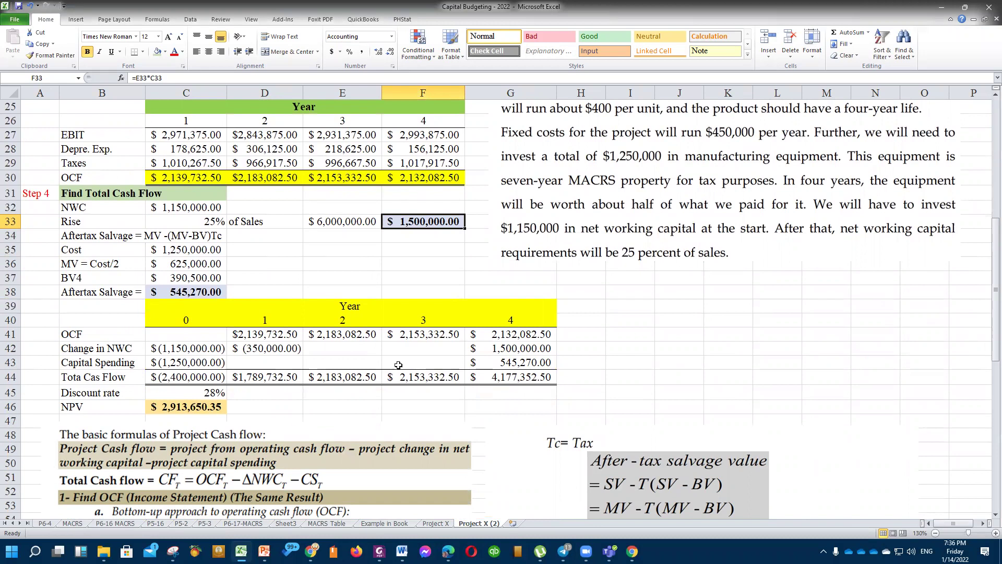
{"action": "left_click", "coordinate": [419, 267]}
{"action": "left_click", "coordinate": [419, 223]}
{"action": "left_click", "coordinate": [194, 211]}
{"action": "left_click", "coordinate": [333, 228]}
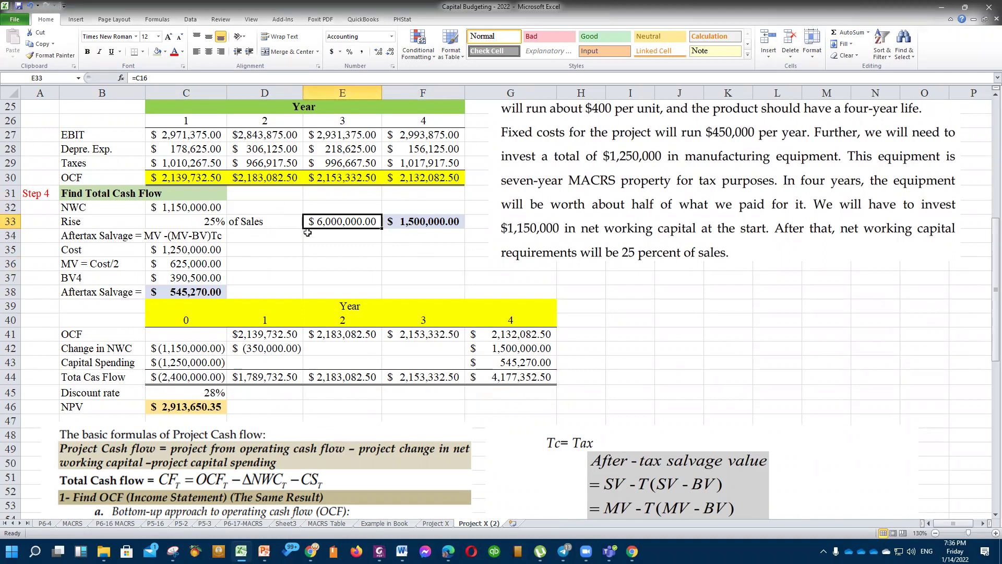
Color the net working capital requirement in F33 red.
{"action": "left_click", "coordinate": [405, 221]}
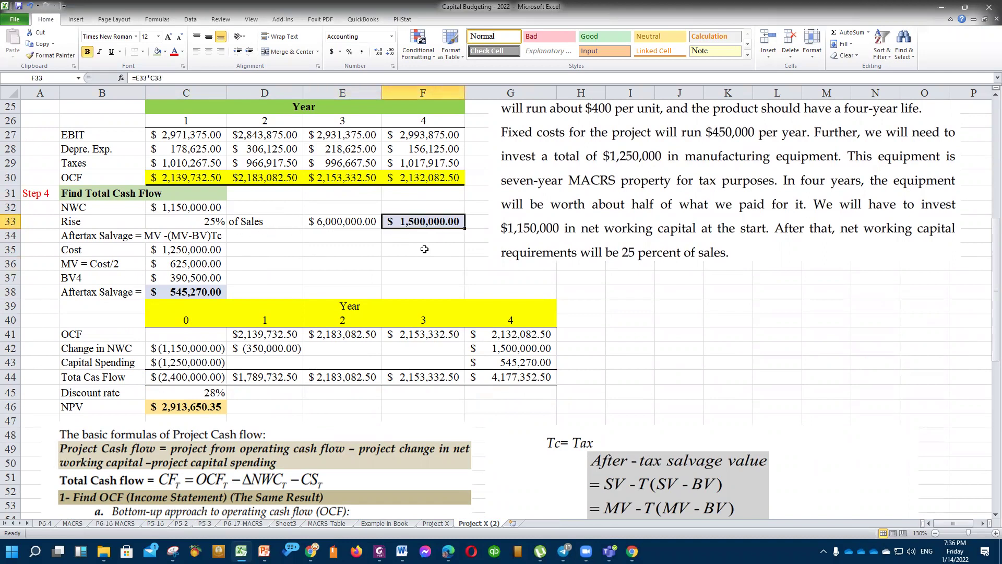
{"action": "left_click", "coordinate": [174, 52]}
{"action": "left_click", "coordinate": [397, 261]}
{"action": "left_click", "coordinate": [255, 258]}
{"action": "left_click", "coordinate": [158, 235]}
{"action": "left_click", "coordinate": [263, 249]}
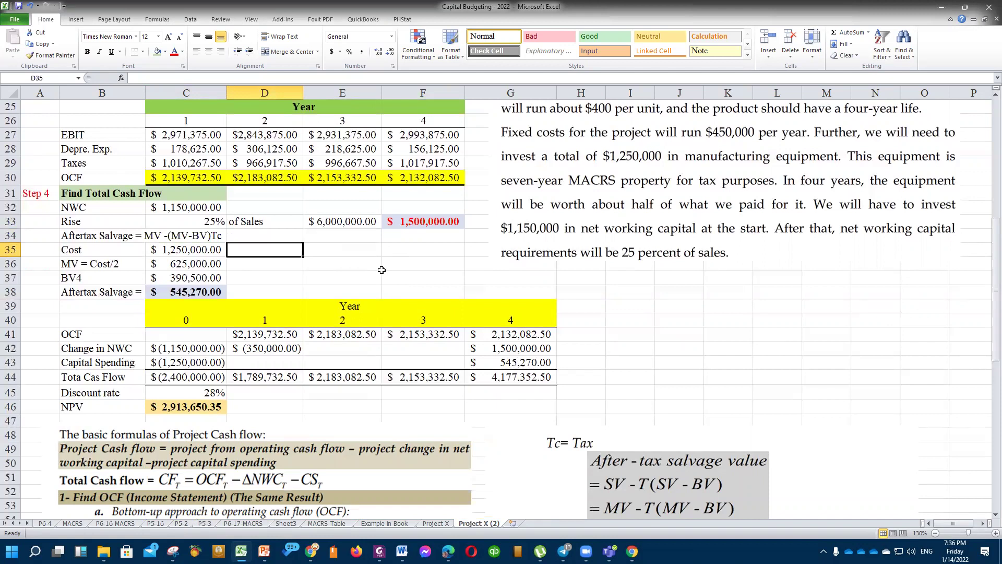
Review the year 4 book value in F7 of the depreciation schedule and compare it with BV4 in the Step 4 section.
{"action": "scroll", "coordinate": [395, 289], "scroll_direction": "up", "scroll_amount": 6}
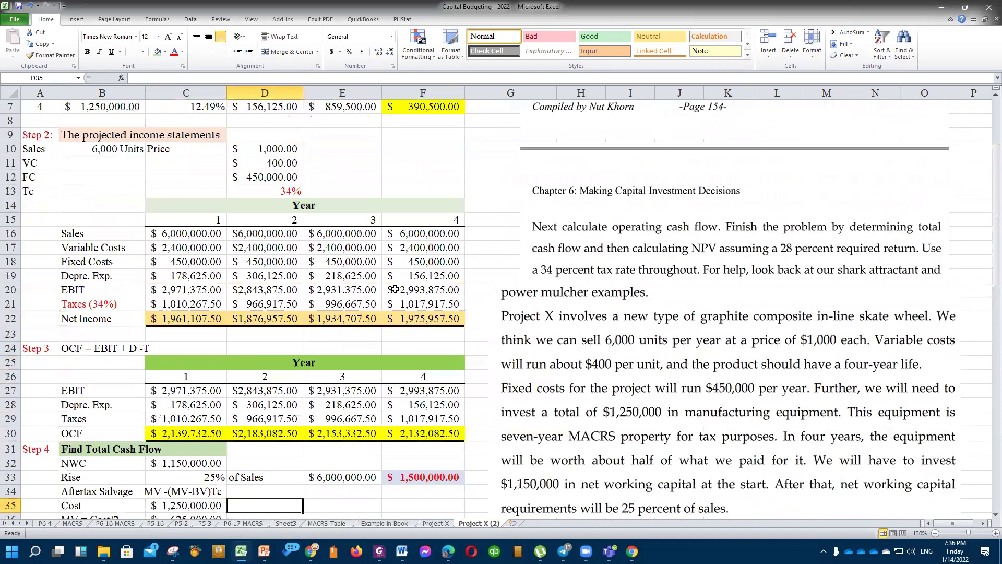
{"action": "scroll", "coordinate": [389, 339], "scroll_direction": "up", "scroll_amount": 2}
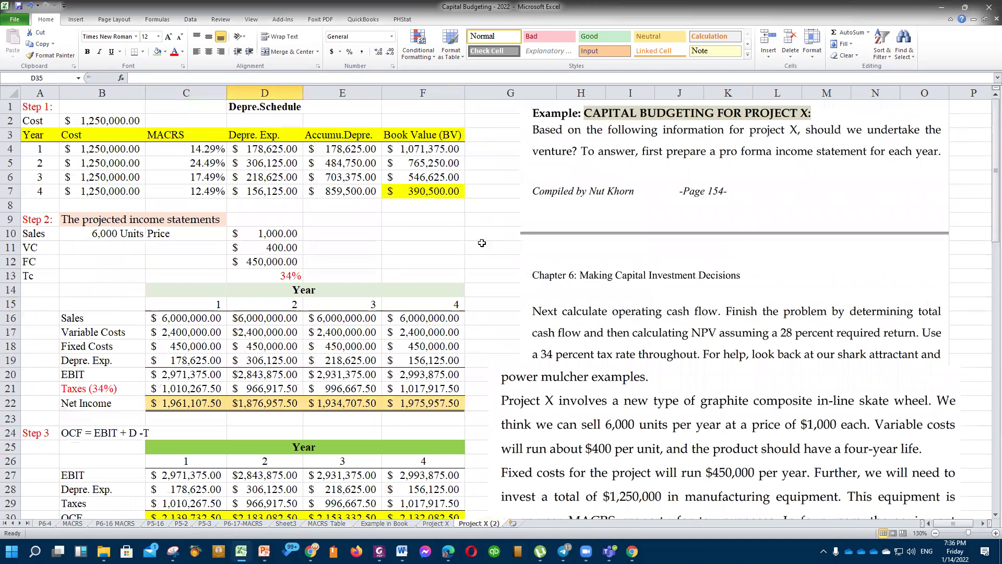
{"action": "left_click", "coordinate": [423, 191]}
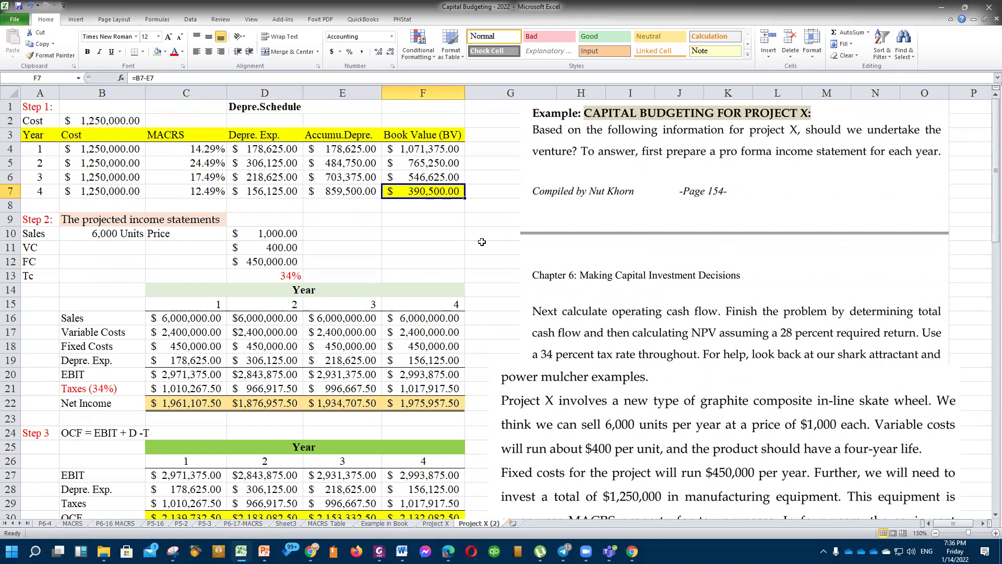
{"action": "left_click", "coordinate": [451, 244]}
{"action": "left_click", "coordinate": [427, 190]}
{"action": "scroll", "coordinate": [455, 312], "scroll_direction": "down", "scroll_amount": 3}
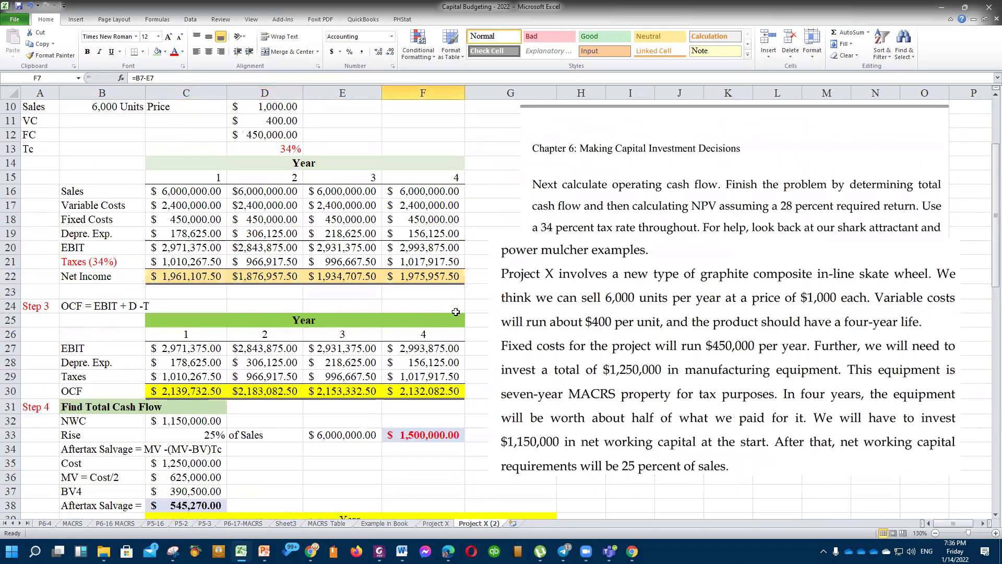
{"action": "scroll", "coordinate": [455, 311], "scroll_direction": "up", "scroll_amount": 3}
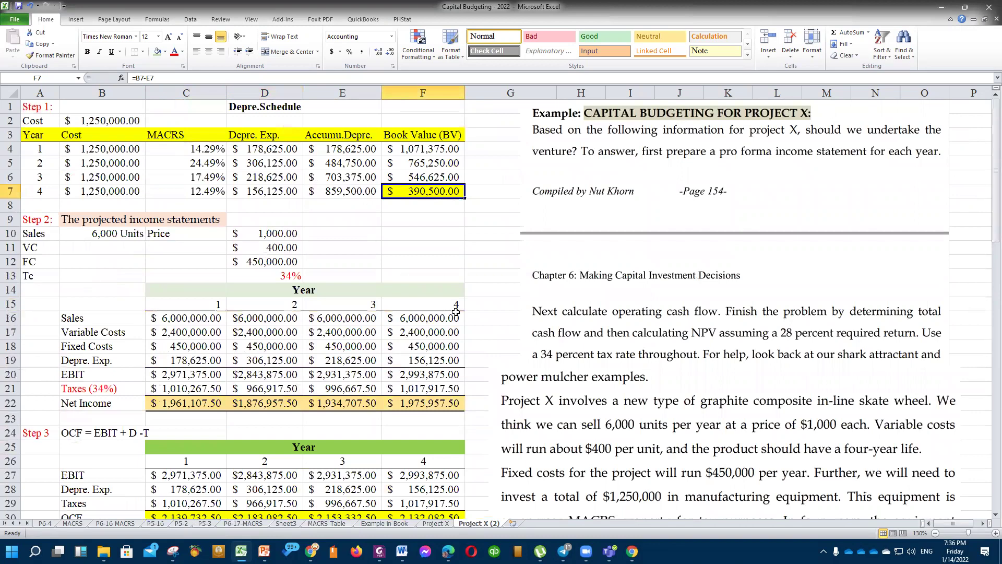
{"action": "scroll", "coordinate": [456, 312], "scroll_direction": "down", "scroll_amount": 8}
{"action": "left_click", "coordinate": [257, 275]}
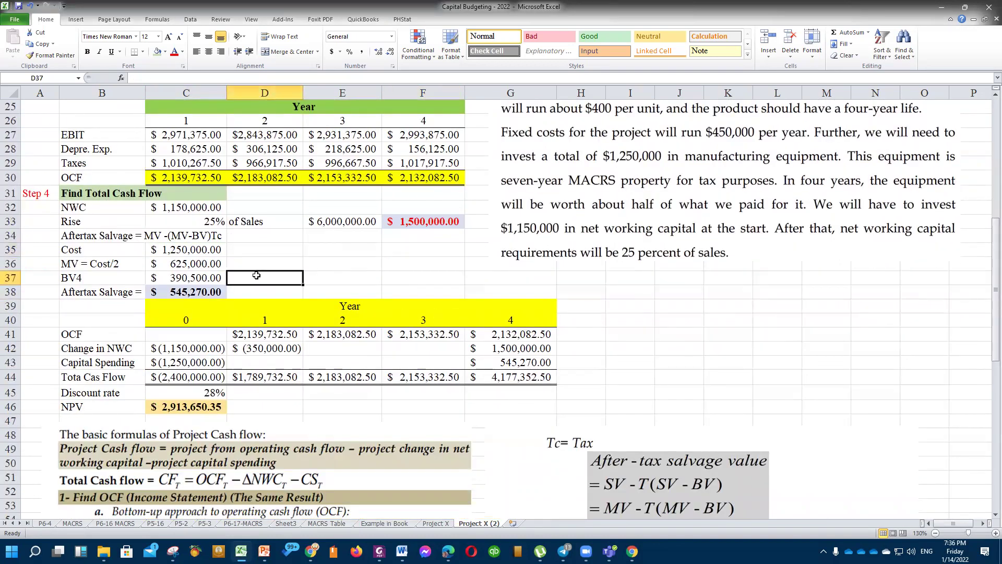
Color the aftertax salvage formula line in row 34, MV -(MV-BV)Tc, red.
{"action": "scroll", "coordinate": [256, 275], "scroll_direction": "up", "scroll_amount": 1}
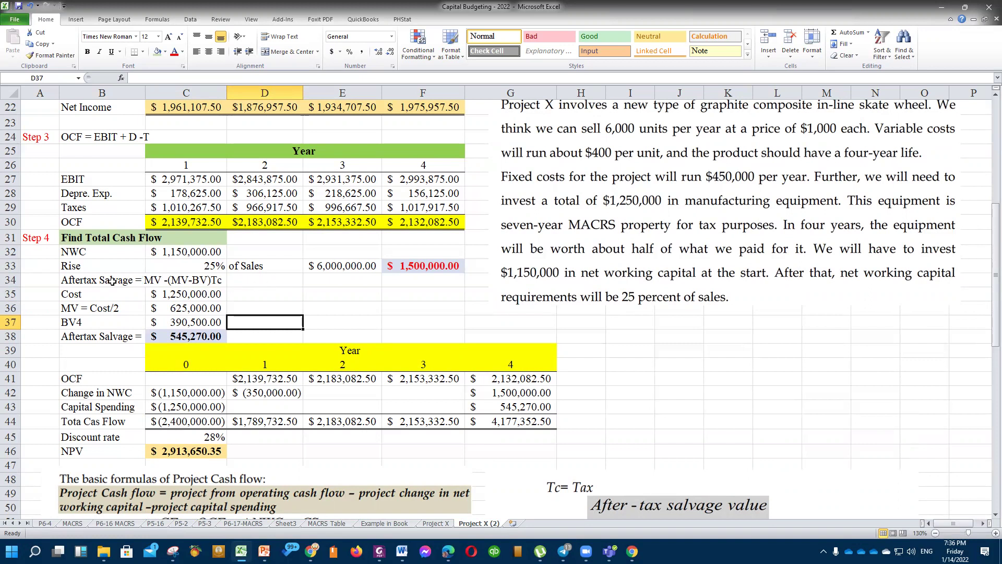
{"action": "left_click_drag", "start_coordinate": [113, 282], "coordinate": [200, 280]}
{"action": "left_click", "coordinate": [174, 51]}
{"action": "left_click", "coordinate": [267, 324]}
{"action": "left_click", "coordinate": [211, 279]}
Reset the font color of the net working capital requirement in F33 to Automatic.
{"action": "left_click", "coordinate": [406, 269]}
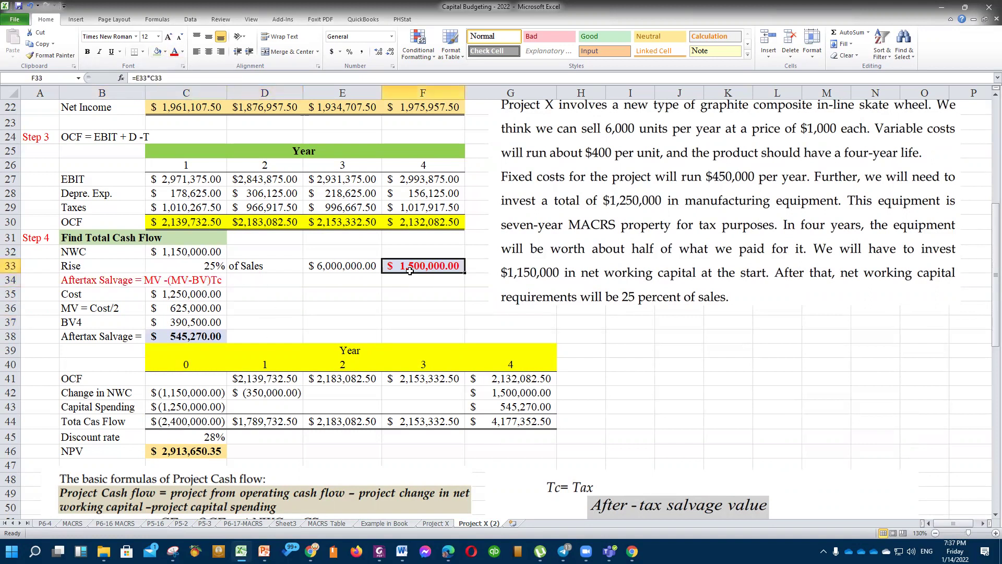
{"action": "left_click", "coordinate": [182, 51]}
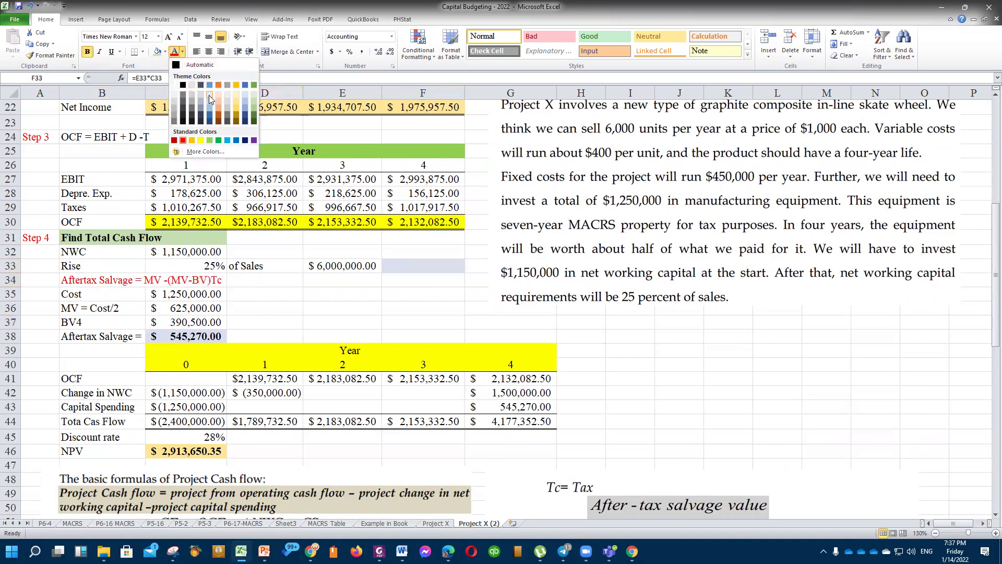
{"action": "left_click", "coordinate": [186, 105]}
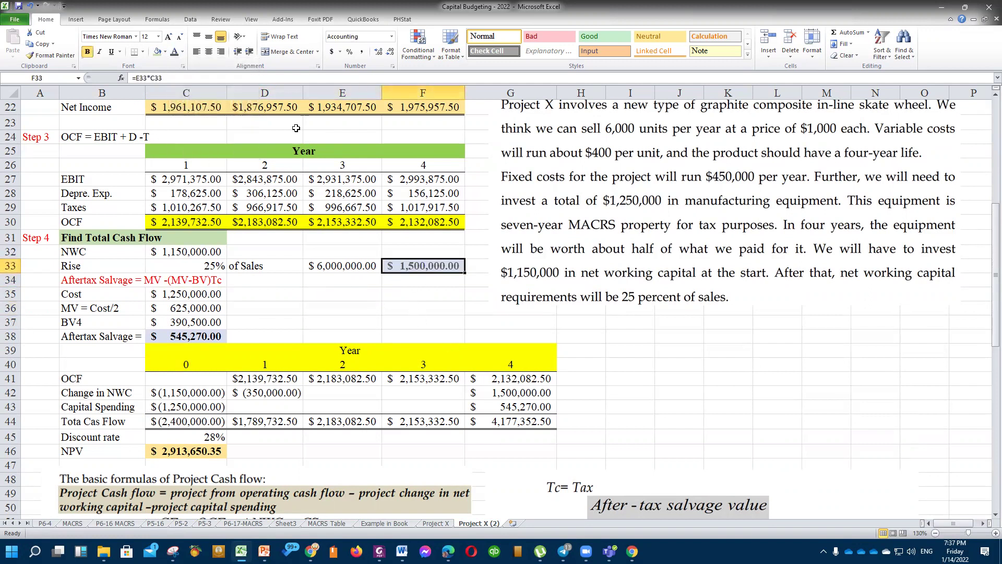
{"action": "left_click", "coordinate": [183, 53]}
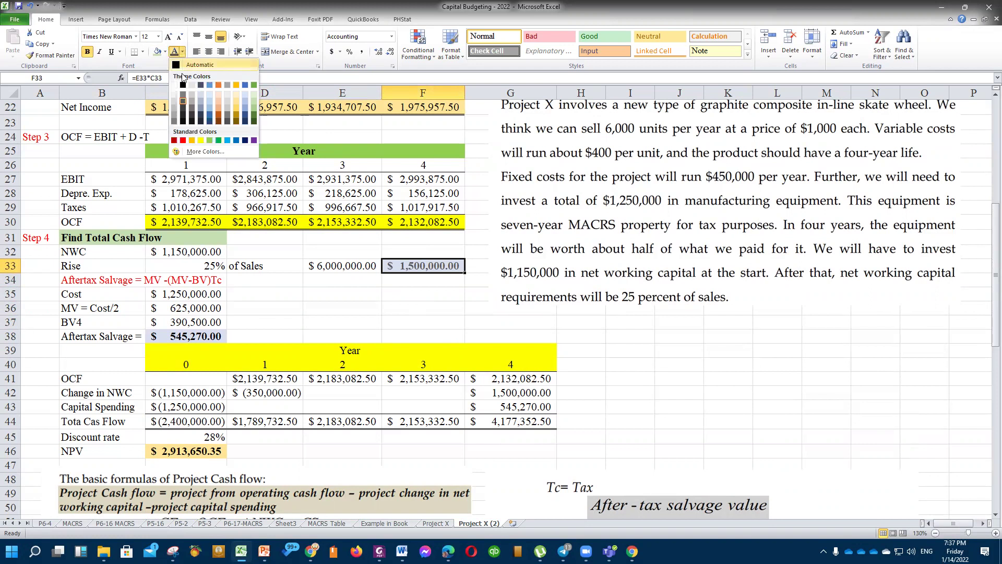
{"action": "left_click", "coordinate": [209, 63]}
{"action": "left_click", "coordinate": [299, 304]}
Check the equipment cost in C35 and re-enter the market value in C36 as =C35/2.
{"action": "left_click", "coordinate": [190, 295]}
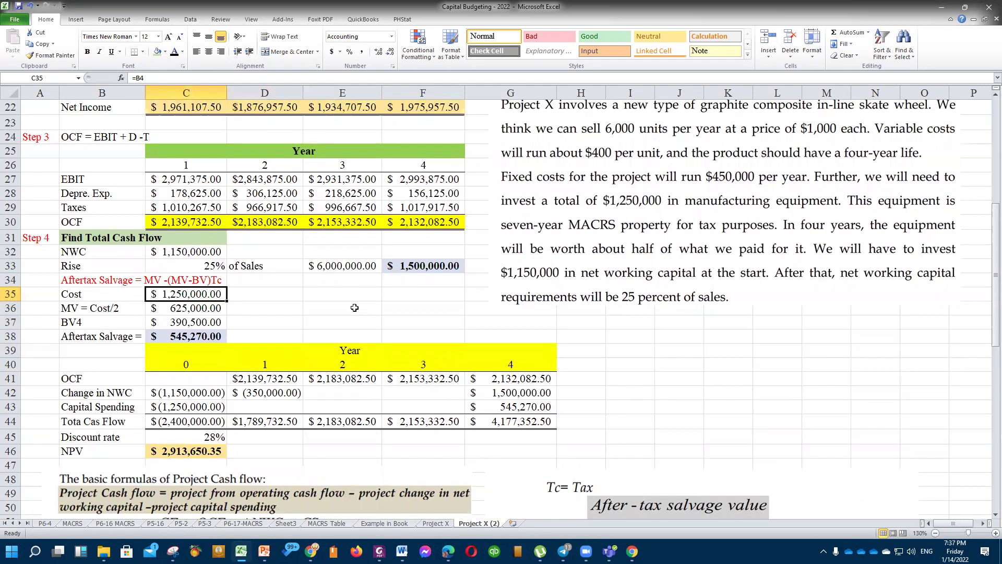
{"action": "left_click", "coordinate": [194, 308]}
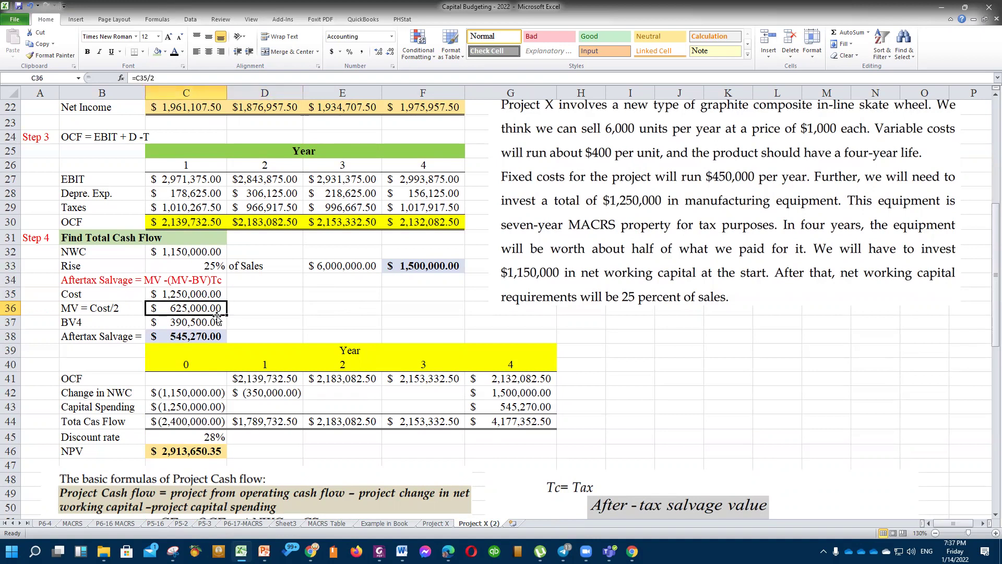
{"action": "type", "text": "="}
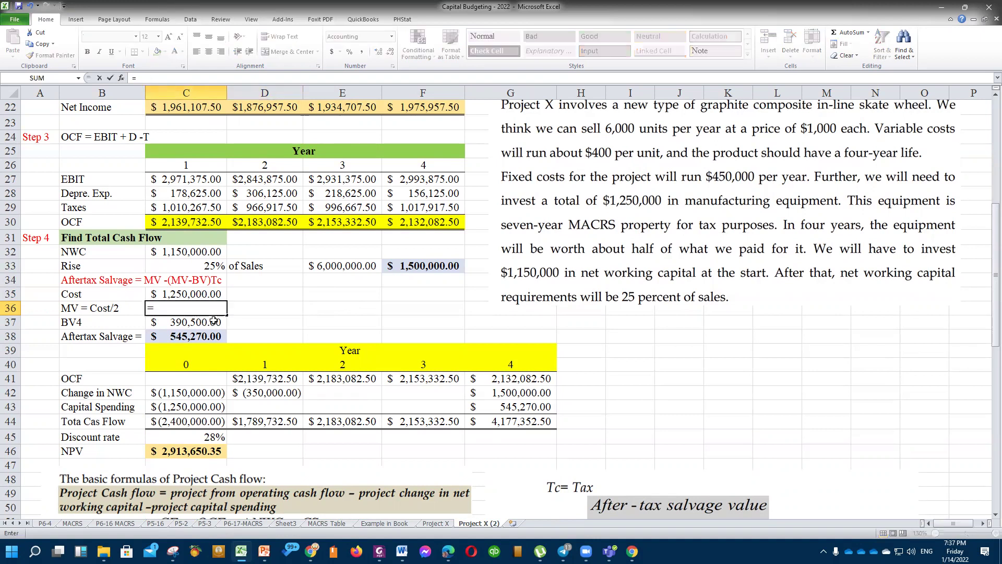
{"action": "left_click", "coordinate": [181, 294]}
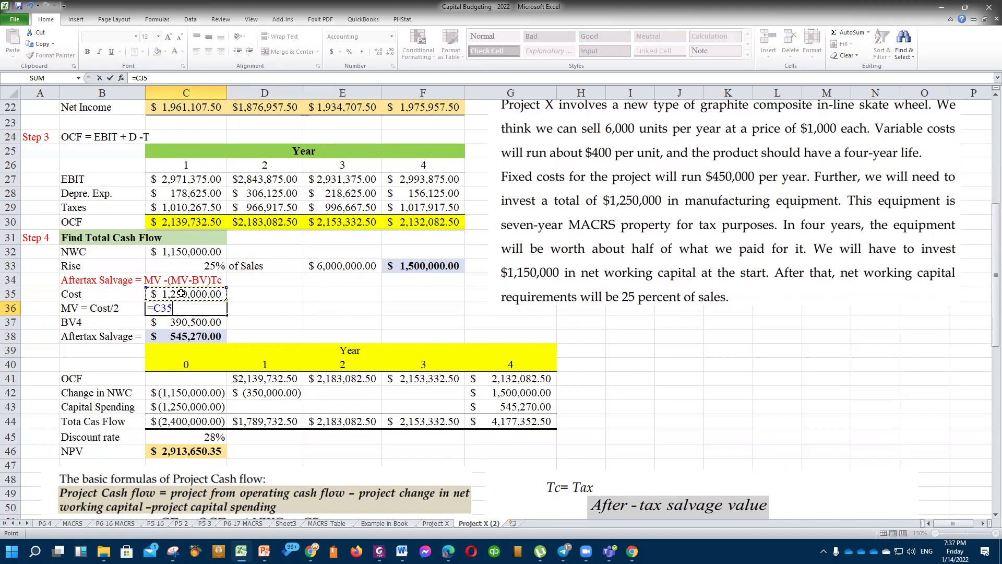
{"action": "type", "text": "/2"}
{"action": "key", "text": "Return"}
{"action": "left_click", "coordinate": [297, 334]}
{"action": "left_click", "coordinate": [202, 312]}
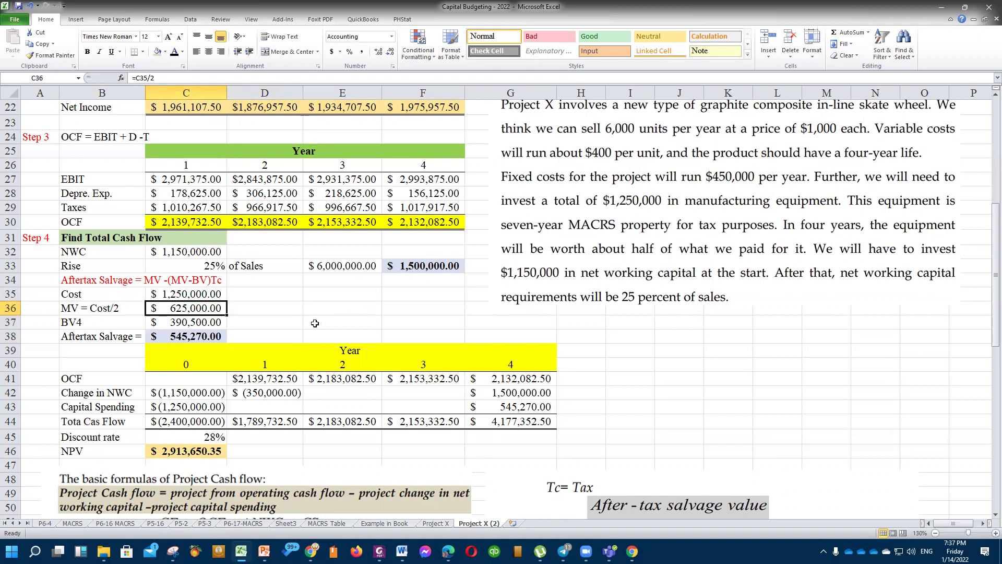
Trace the BV4 amount in C37 back to the year 4 book value in F7 and return to C37.
{"action": "left_click", "coordinate": [198, 320]}
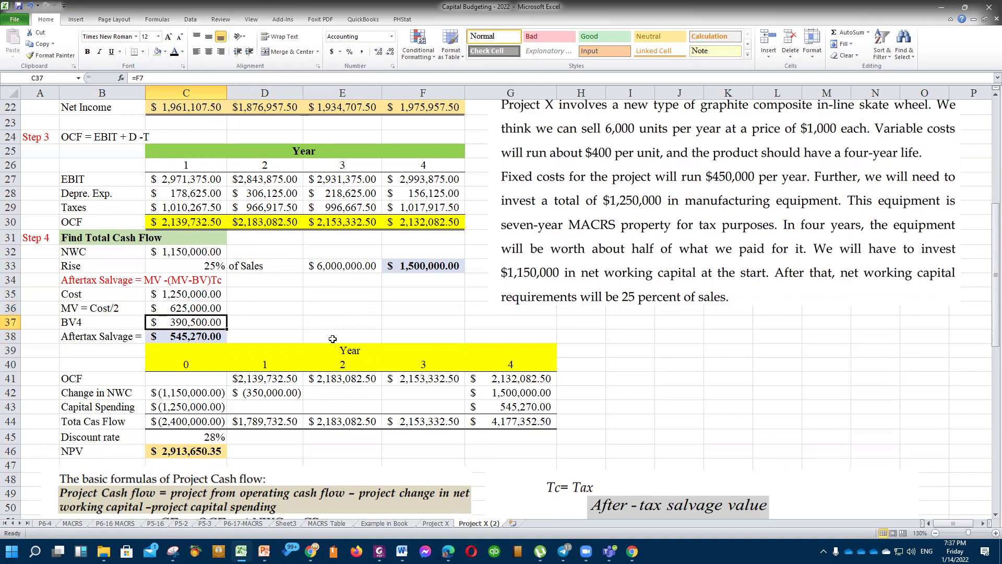
{"action": "scroll", "coordinate": [333, 338], "scroll_direction": "up", "scroll_amount": 7}
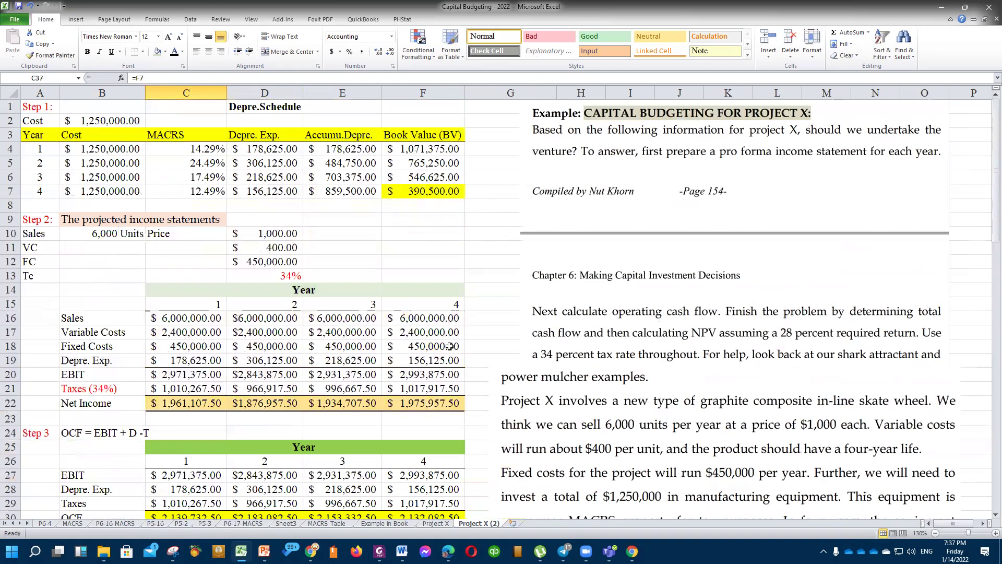
{"action": "key", "text": "ctrl+bracketleft"}
{"action": "scroll", "coordinate": [450, 346], "scroll_direction": "down", "scroll_amount": 8}
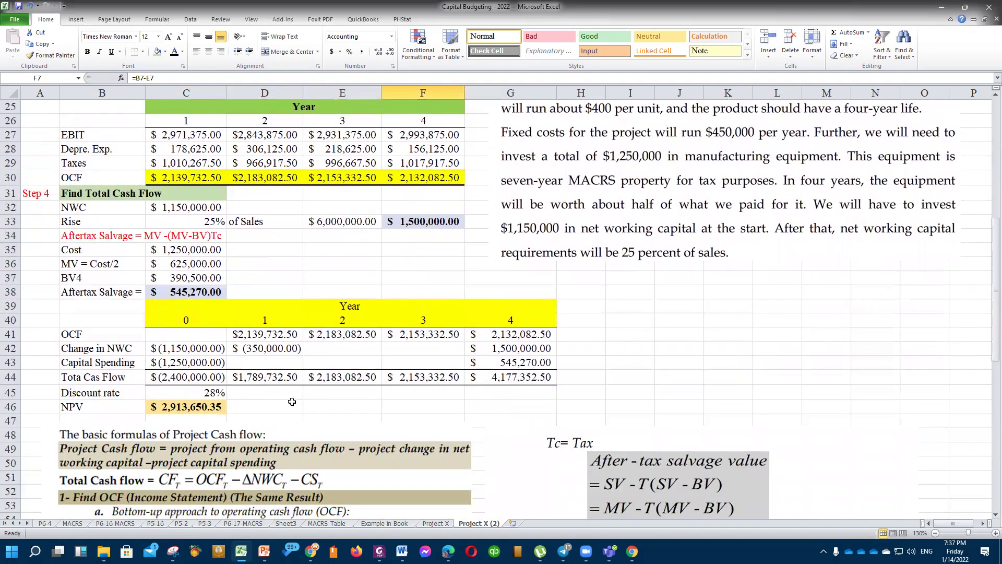
{"action": "left_click", "coordinate": [275, 281]}
{"action": "key", "text": "Left"}
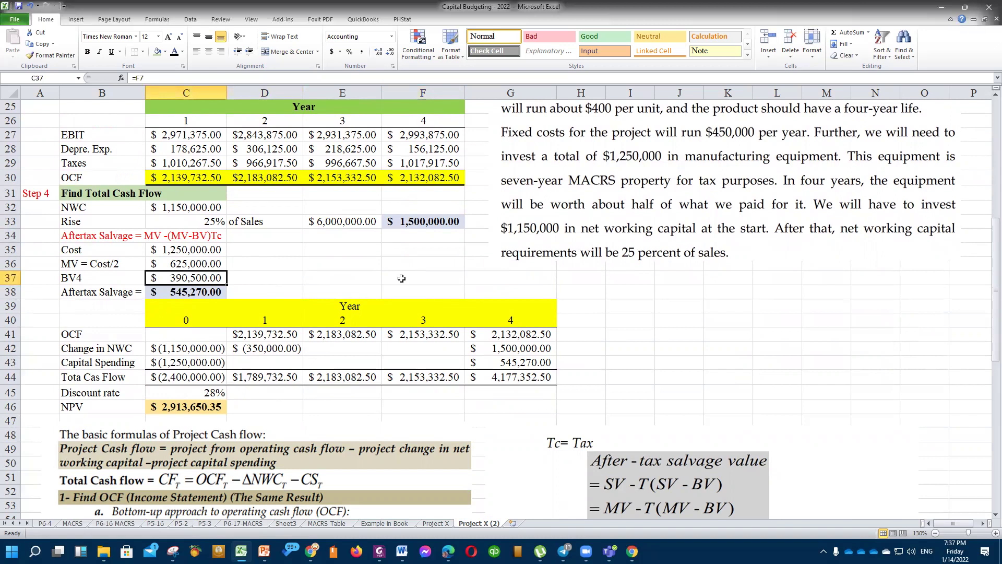
Re-enter the aftertax salvage value in C38 as =C36-(C36-C37)*D13, following the formula in row 34.
{"action": "left_click", "coordinate": [208, 299]}
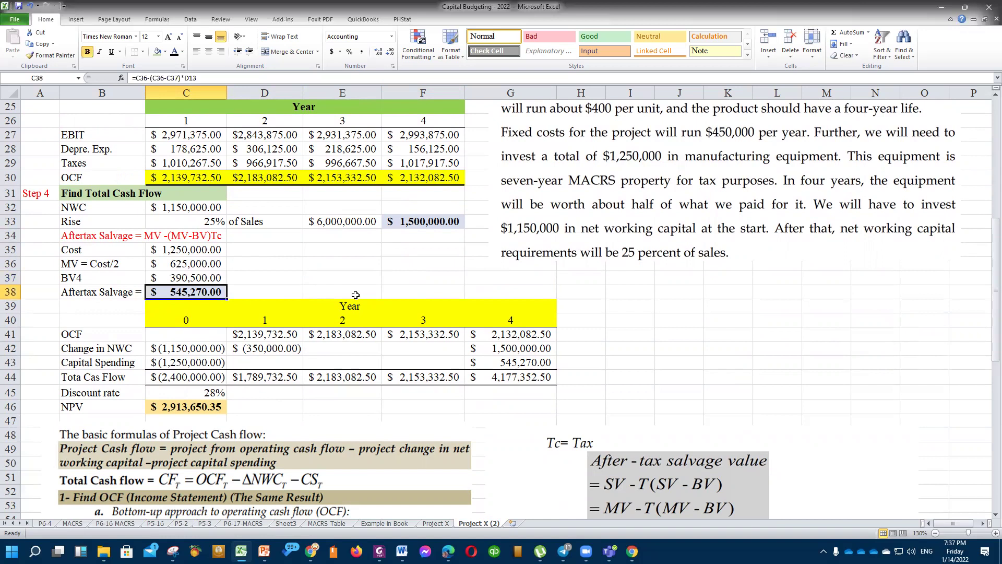
{"action": "left_click", "coordinate": [193, 235]}
{"action": "left_click", "coordinate": [189, 292]}
{"action": "type", "text": "="}
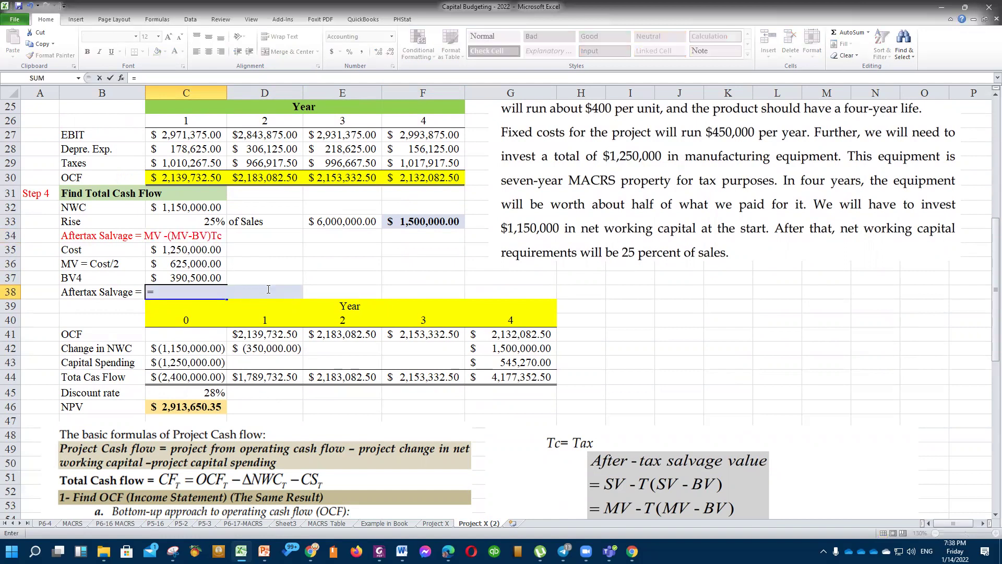
{"action": "left_click", "coordinate": [200, 263]}
{"action": "type", "text": "-"}
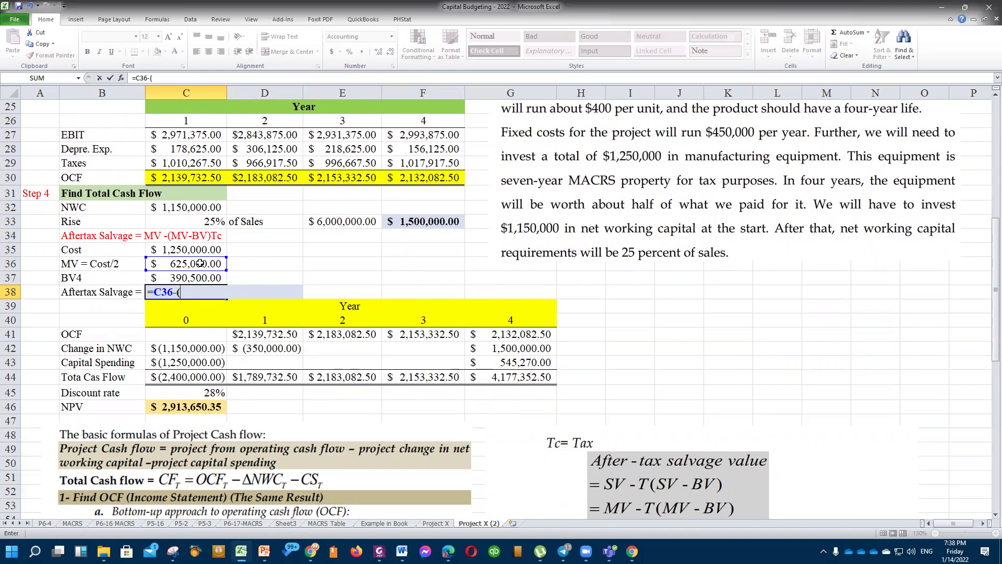
{"action": "type", "text": "("}
{"action": "left_click", "coordinate": [200, 264]}
{"action": "type", "text": "-"}
{"action": "left_click", "coordinate": [197, 278]}
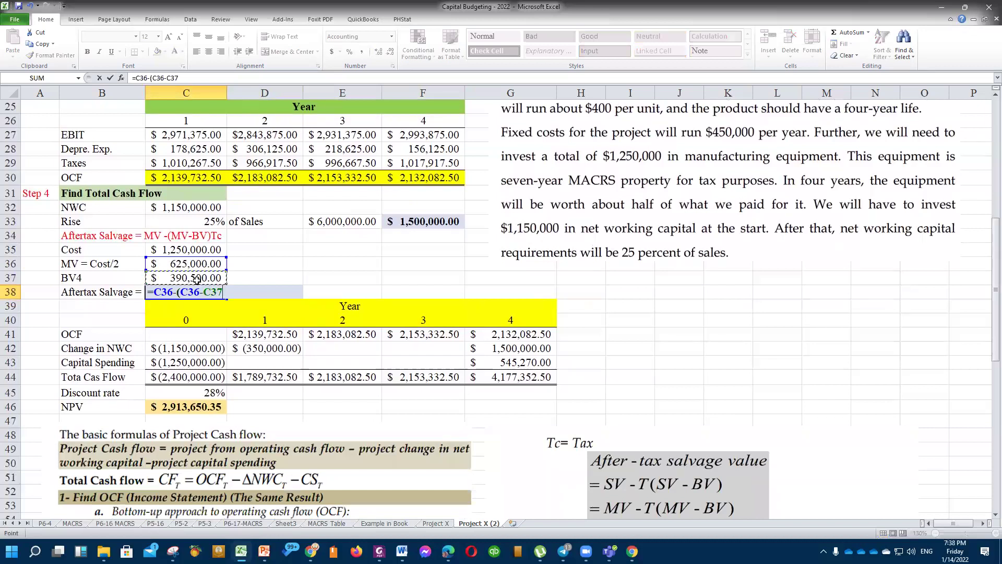
{"action": "type", "text": ")"}
{"action": "scroll", "coordinate": [273, 280], "scroll_direction": "up", "scroll_amount": 3}
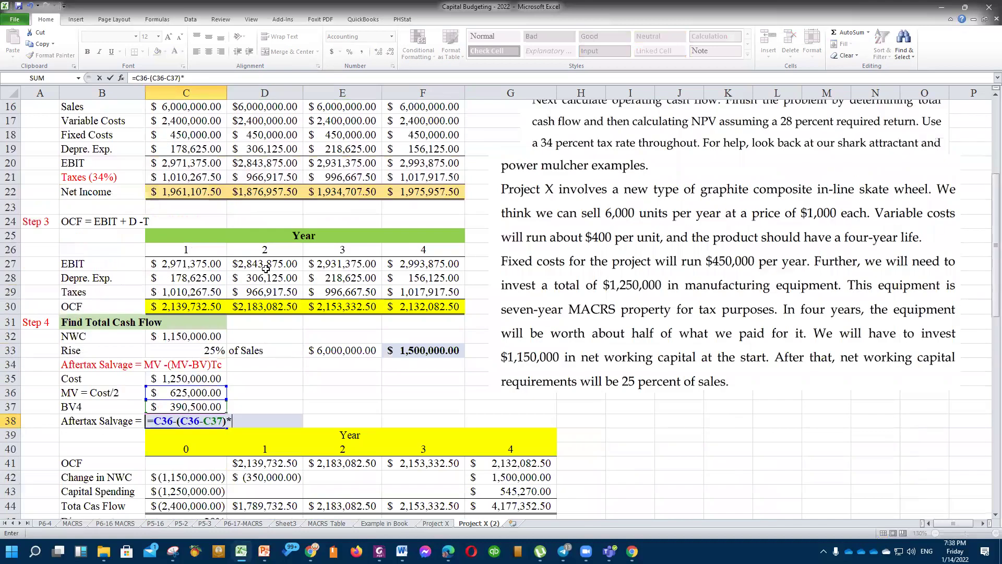
{"action": "scroll", "coordinate": [266, 271], "scroll_direction": "up", "scroll_amount": 4}
{"action": "left_click", "coordinate": [290, 236]}
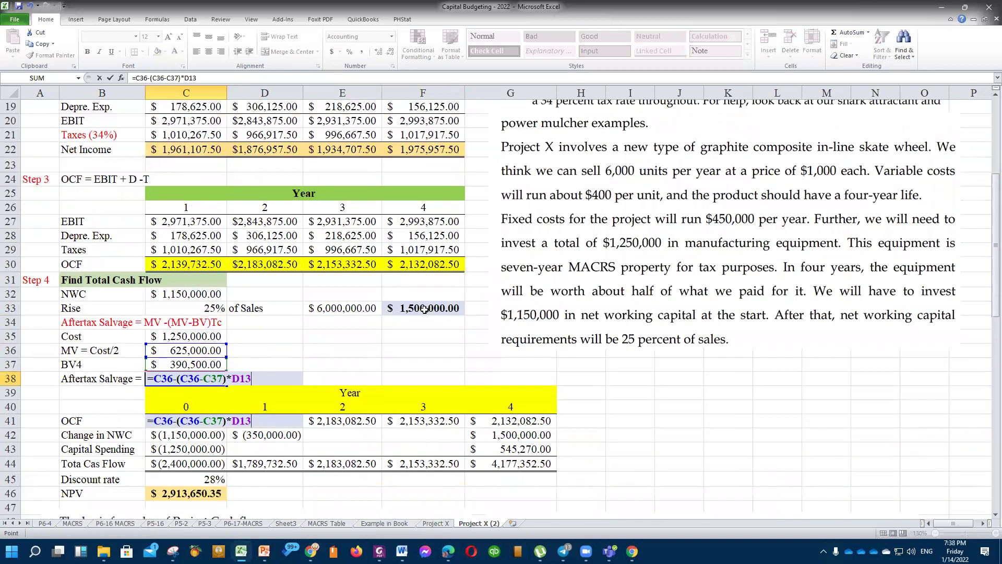
{"action": "scroll", "coordinate": [424, 309], "scroll_direction": "down", "scroll_amount": 8}
{"action": "key", "text": "Return"}
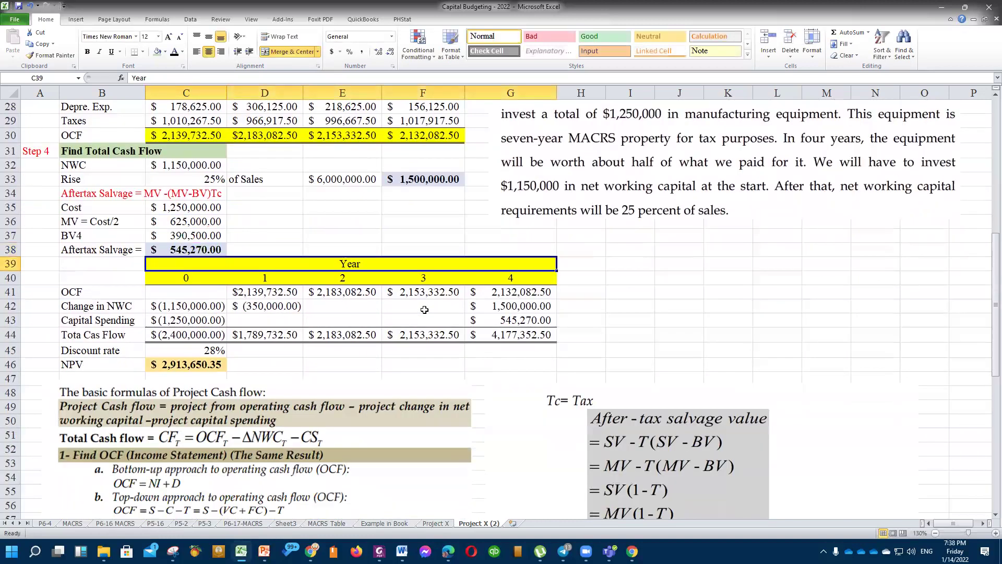
{"action": "key", "text": "Up"}
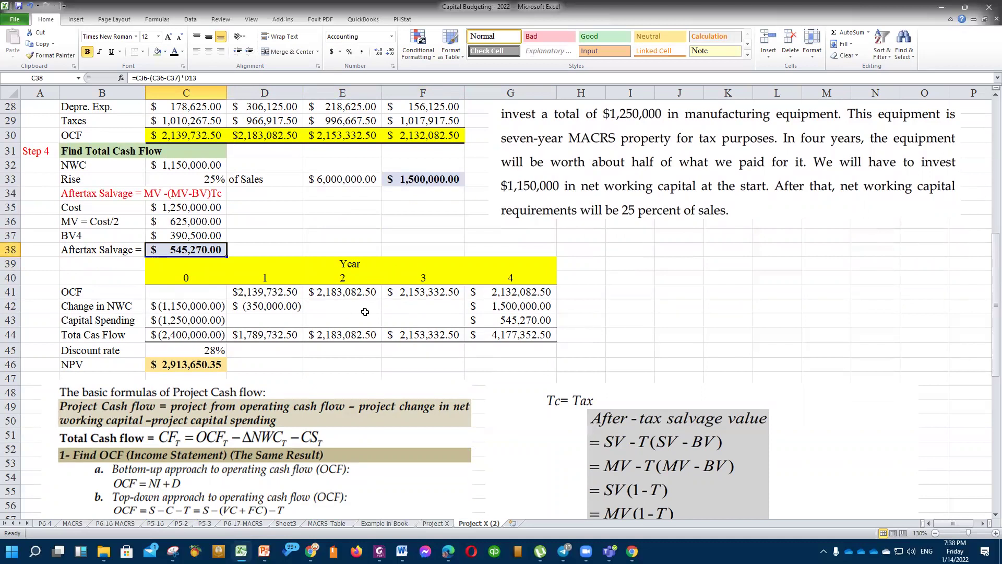
Give the total cash flow row B44:G44 a light orange fill and make it bold.
{"action": "left_click", "coordinate": [401, 382]}
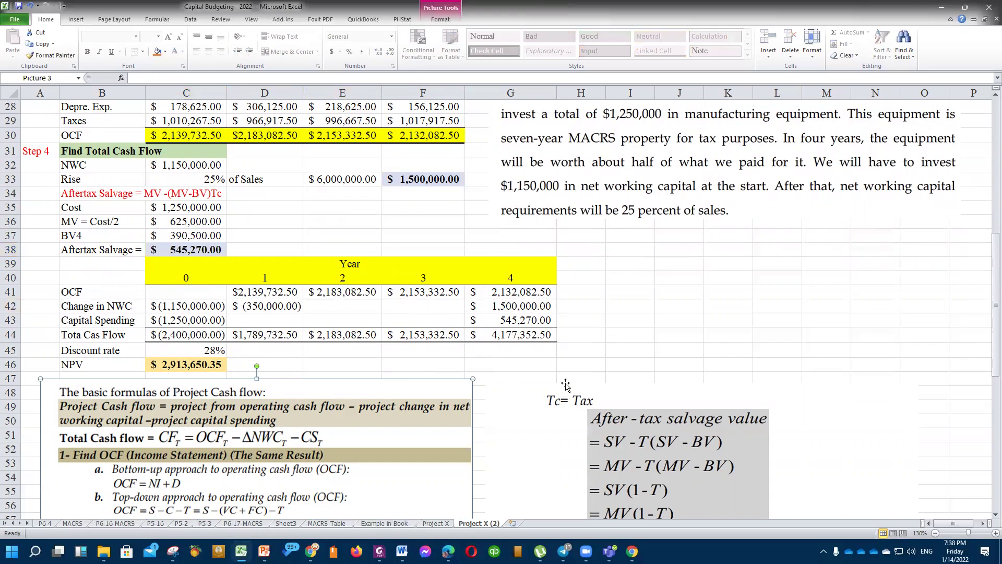
{"action": "left_click", "coordinate": [111, 335]}
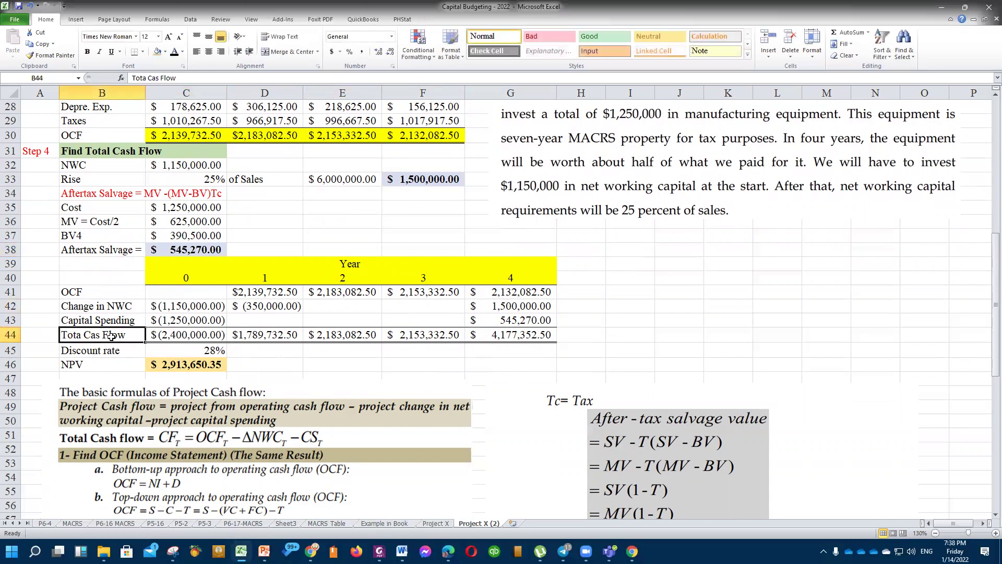
{"action": "left_click_drag", "start_coordinate": [73, 335], "coordinate": [485, 336]}
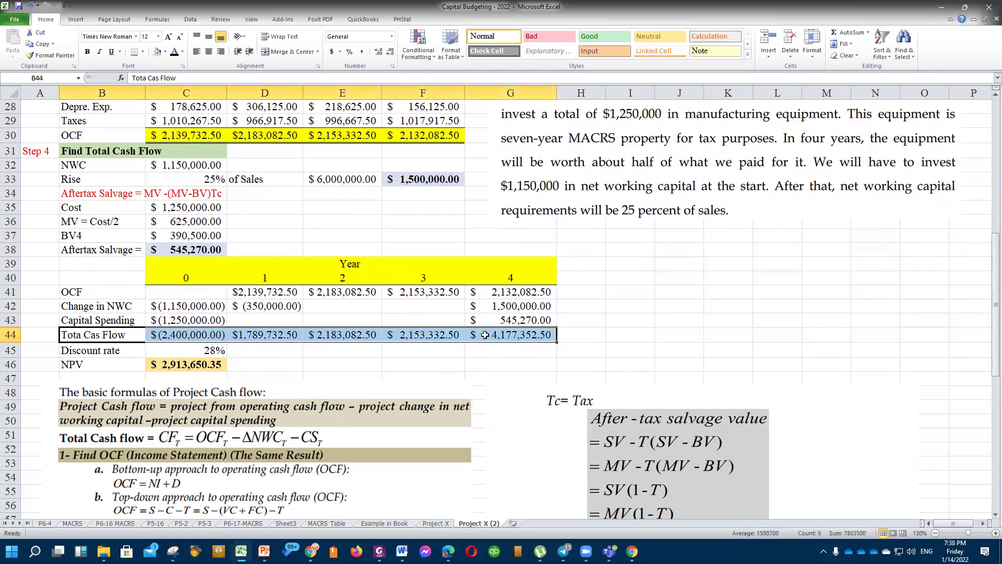
{"action": "left_click", "coordinate": [165, 52]}
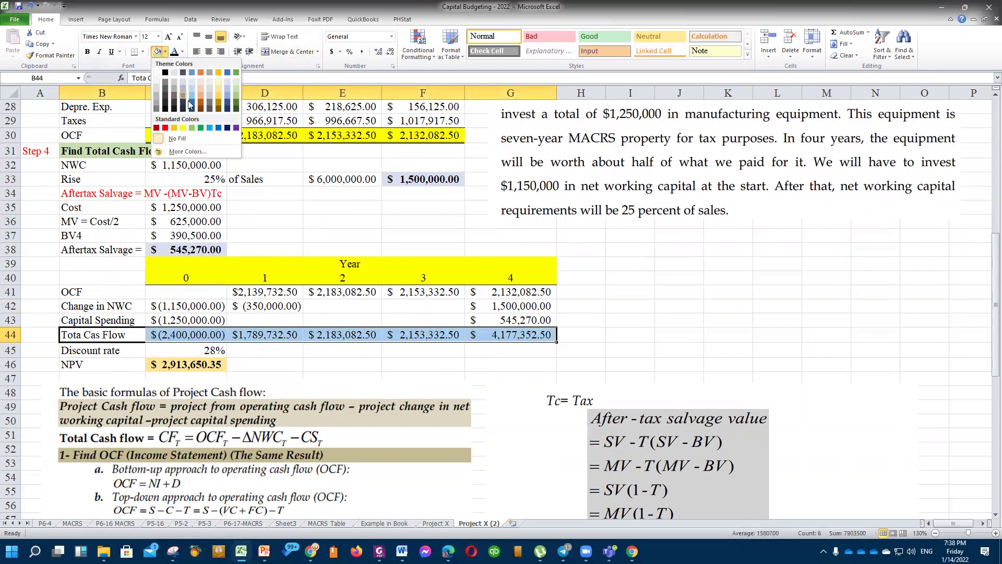
{"action": "left_click", "coordinate": [201, 88]}
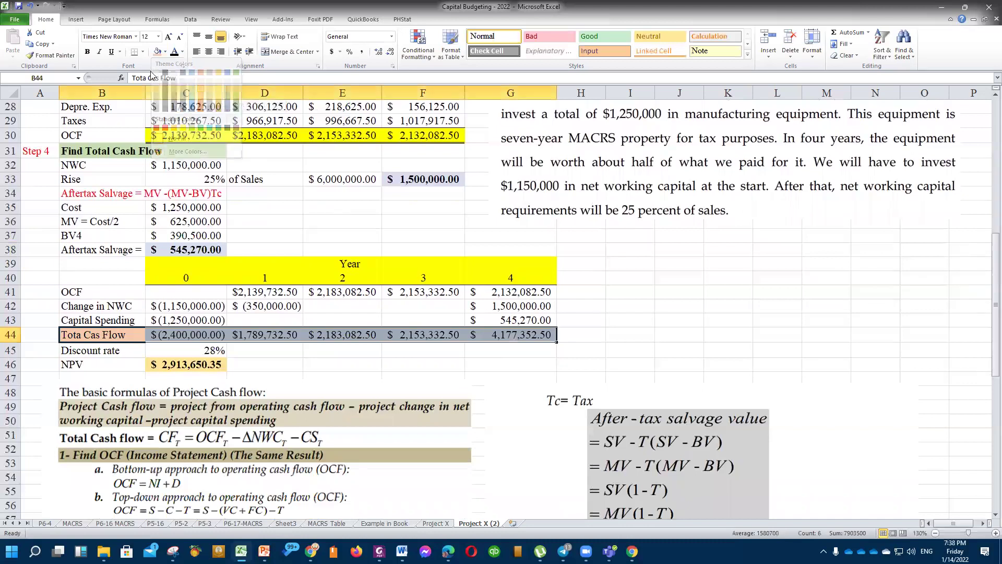
{"action": "left_click", "coordinate": [87, 54]}
{"action": "left_click", "coordinate": [315, 205]}
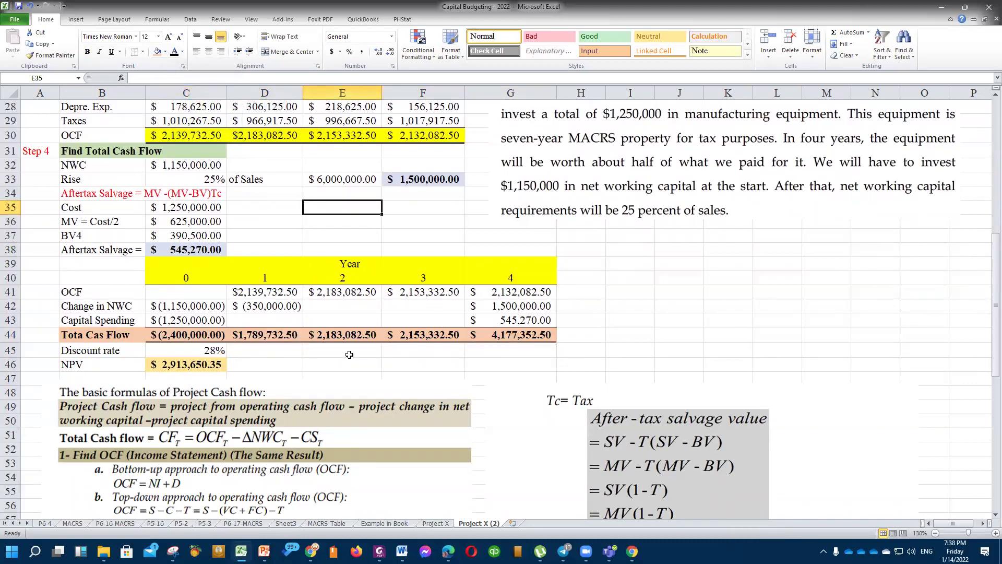
{"action": "left_click", "coordinate": [328, 355]}
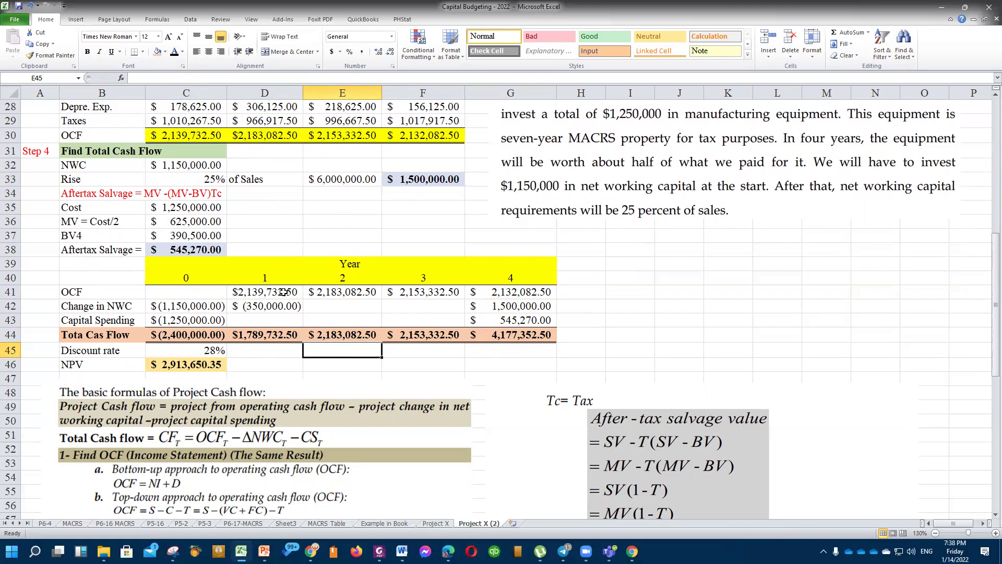
Clear the OCF amounts for years 1 to 4 in D41:G41.
{"action": "left_click_drag", "start_coordinate": [261, 292], "coordinate": [496, 288]}
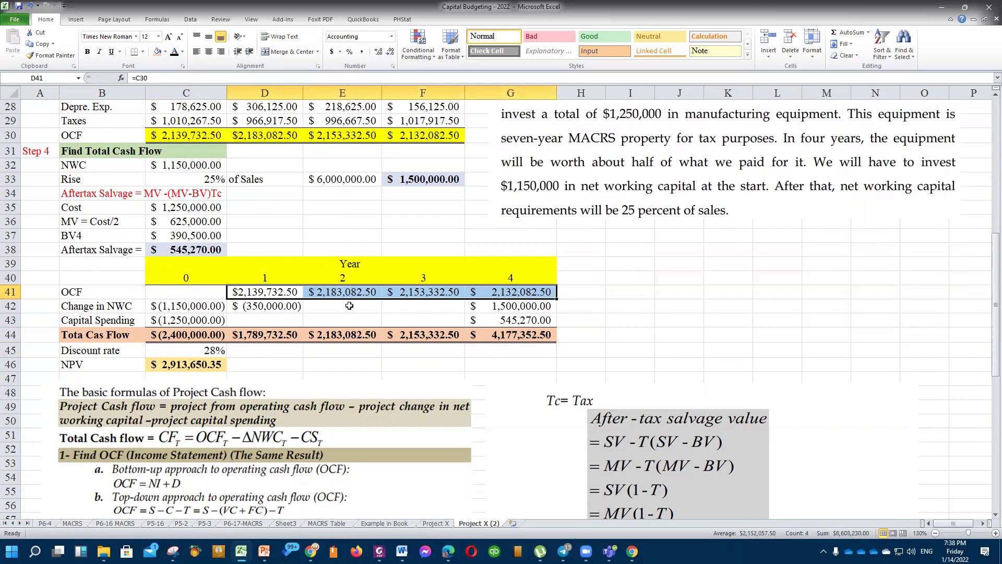
{"action": "left_click", "coordinate": [344, 304]}
{"action": "left_click_drag", "start_coordinate": [263, 291], "coordinate": [485, 294]}
{"action": "key", "text": "Delete"}
{"action": "left_click", "coordinate": [366, 363]}
Copy the operating cash flows in C30:F30 and paste them as links into the OCF row starting at D41.
{"action": "left_click", "coordinate": [265, 291]}
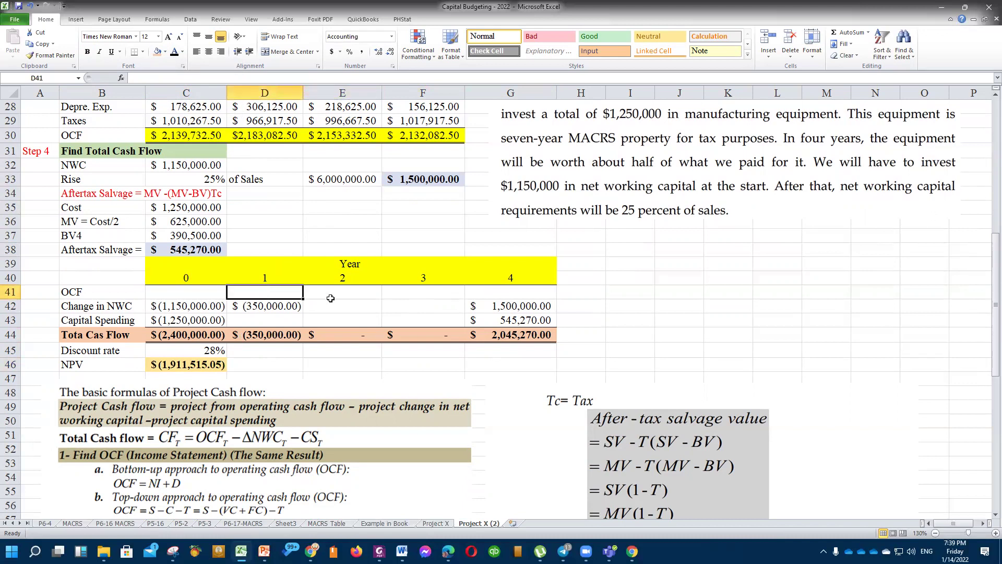
{"action": "left_click_drag", "start_coordinate": [189, 137], "coordinate": [432, 138]}
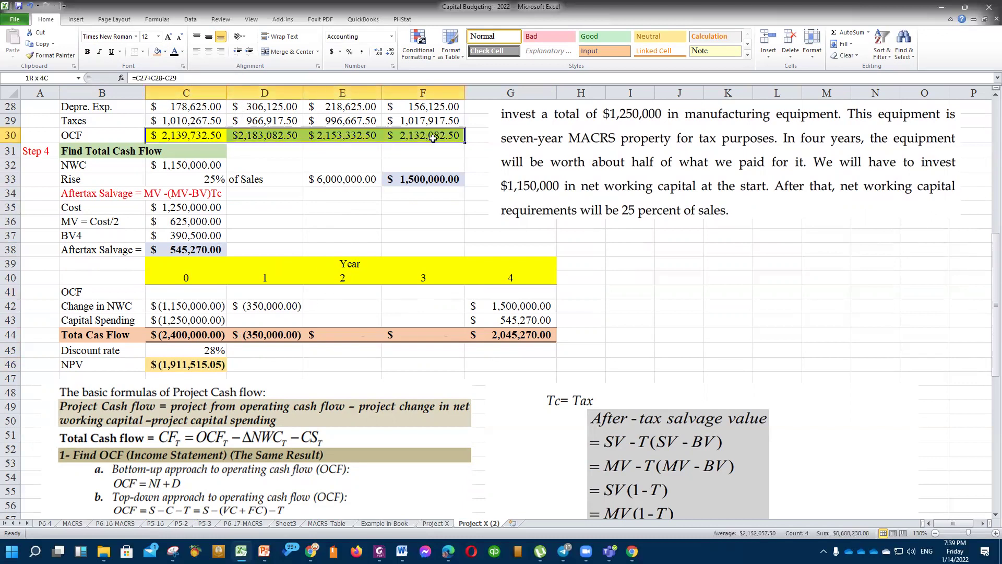
{"action": "key", "text": "ctrl+c"}
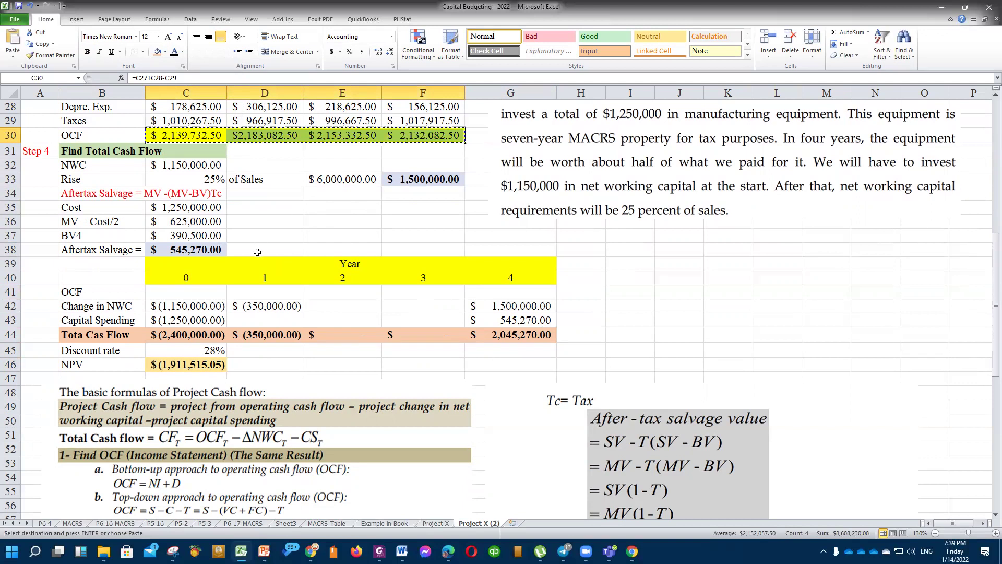
{"action": "left_click", "coordinate": [270, 291]}
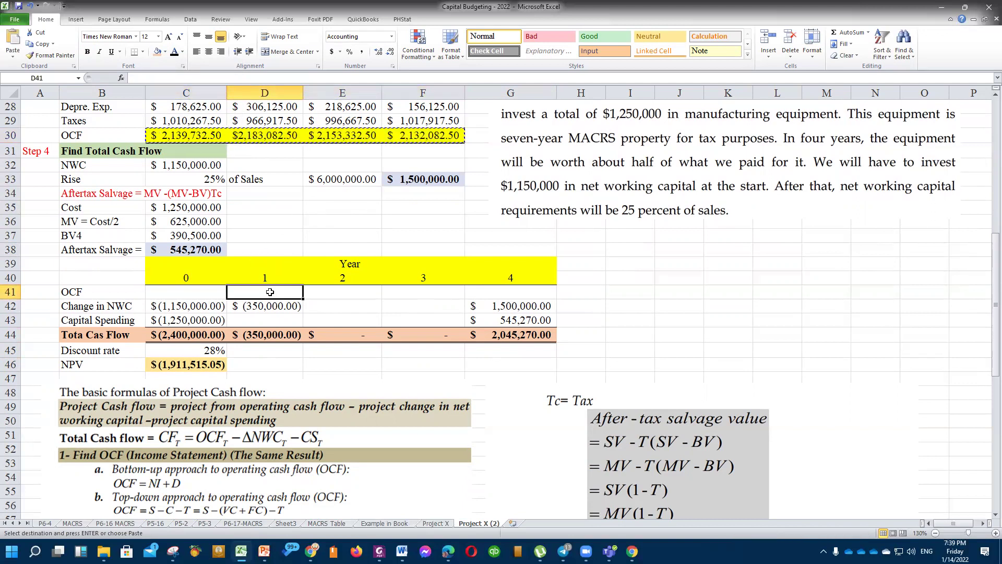
{"action": "right_click", "coordinate": [269, 291]}
{"action": "left_click", "coordinate": [370, 334]}
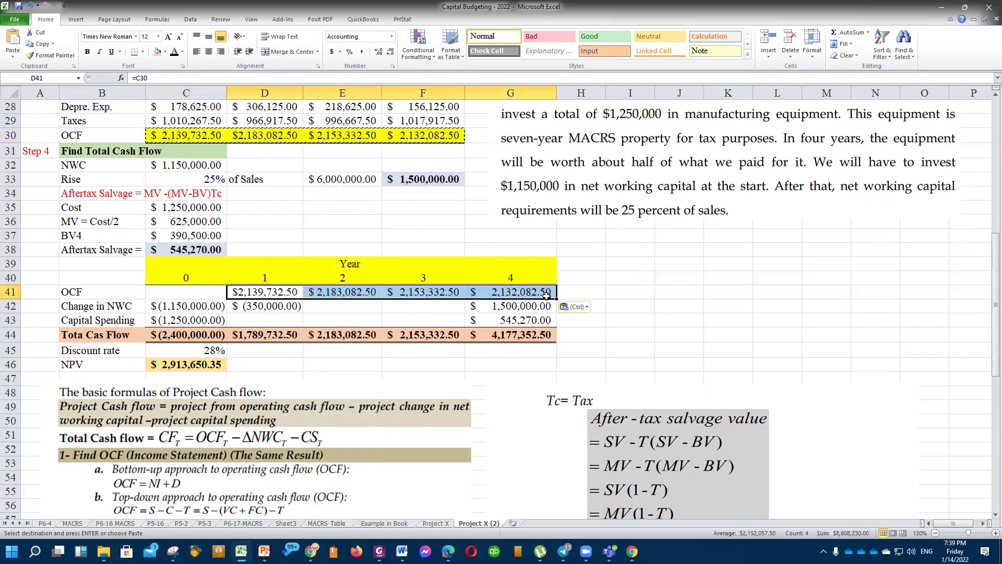
{"action": "left_click", "coordinate": [342, 306]}
Re-enter the year 0 change in NWC in C42 as =-C32 and capital spending in C43 as =-C35.
{"action": "left_click", "coordinate": [220, 310]}
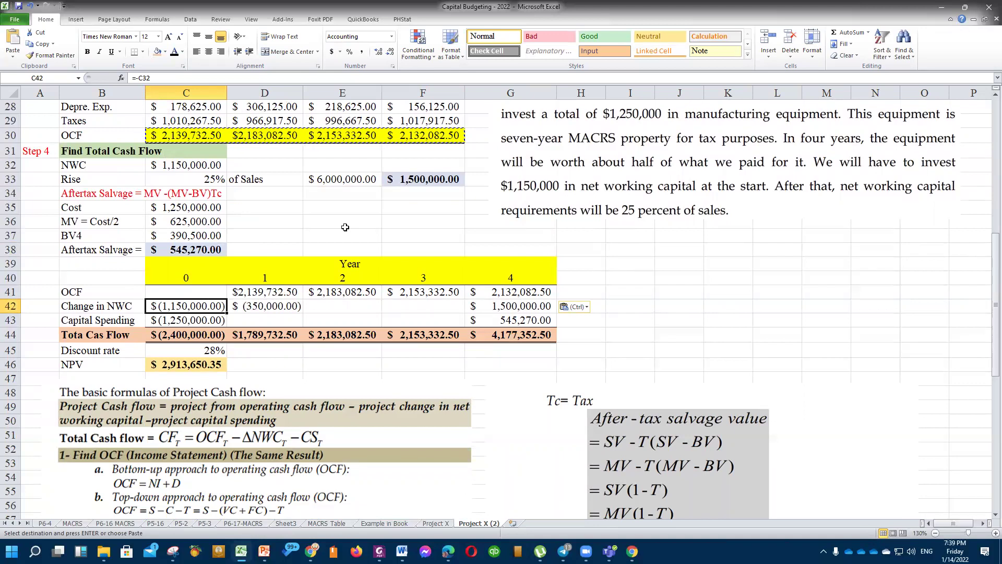
{"action": "key", "text": "Escape"}
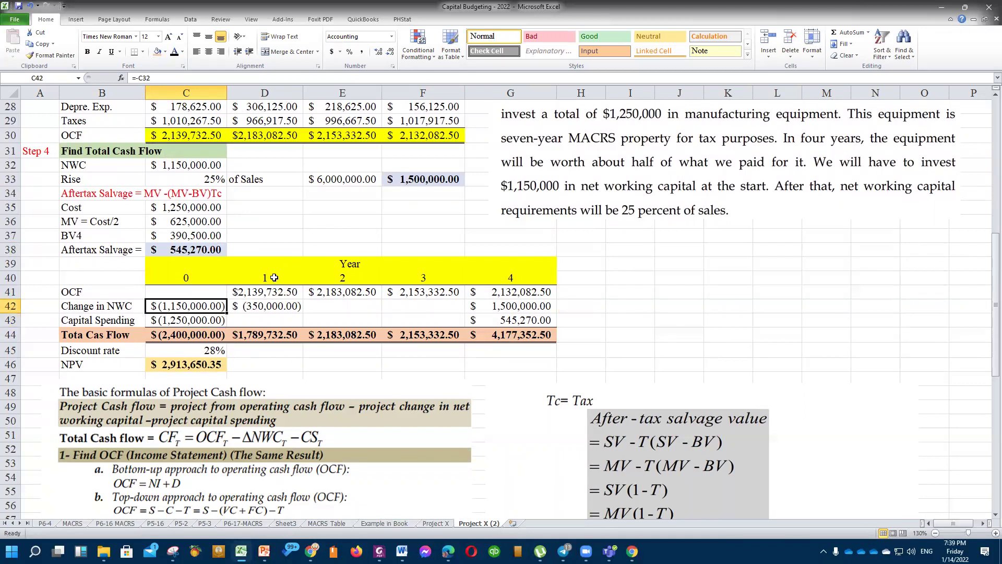
{"action": "type", "text": "-"}
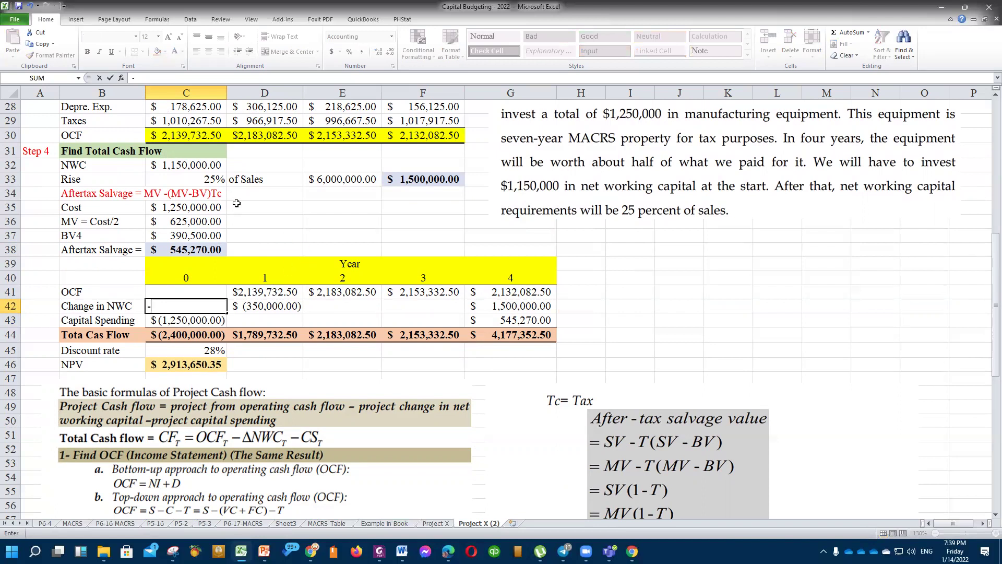
{"action": "left_click", "coordinate": [193, 166]}
{"action": "key", "text": "Return"}
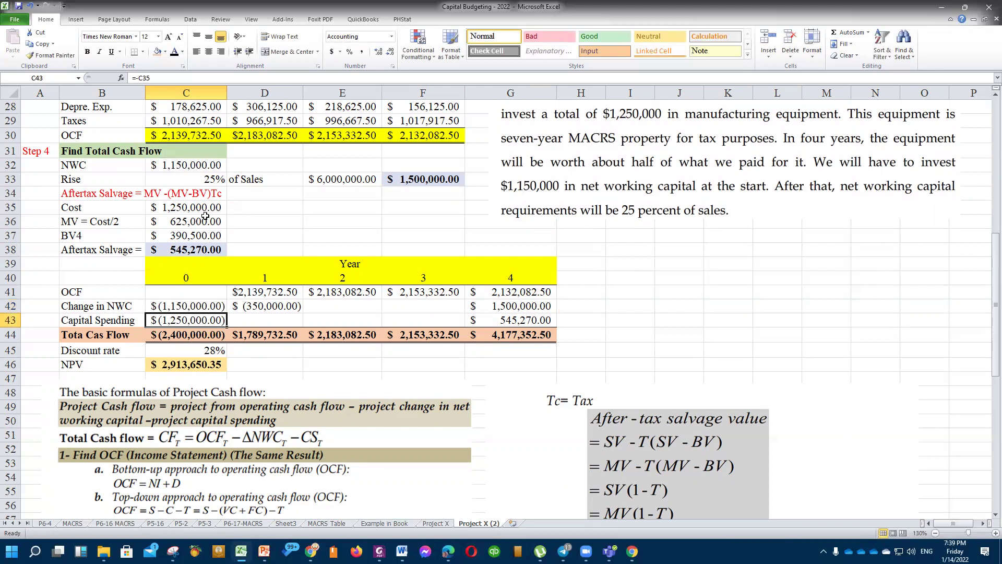
{"action": "type", "text": "-"}
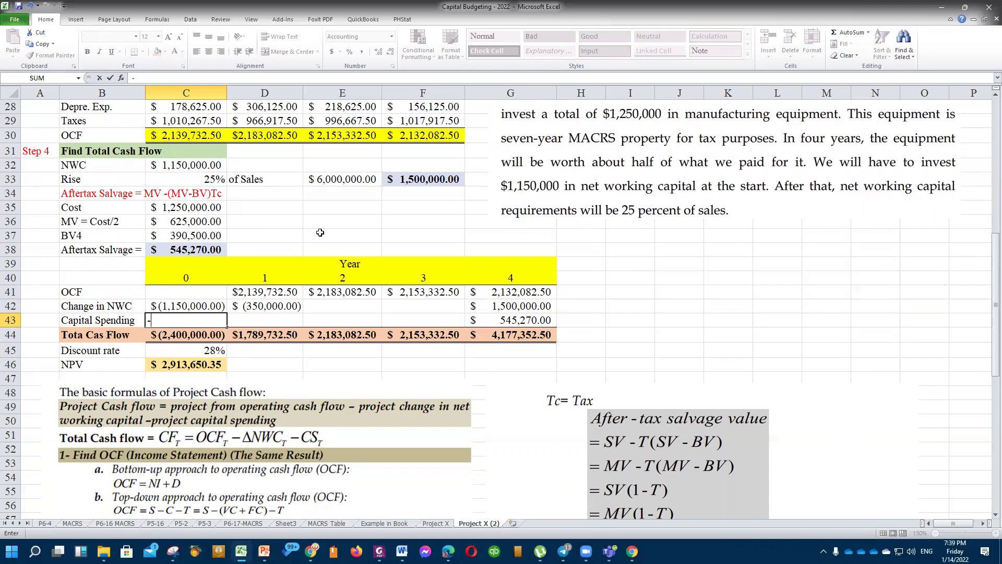
{"action": "left_click", "coordinate": [194, 207]}
{"action": "key", "text": "Return"}
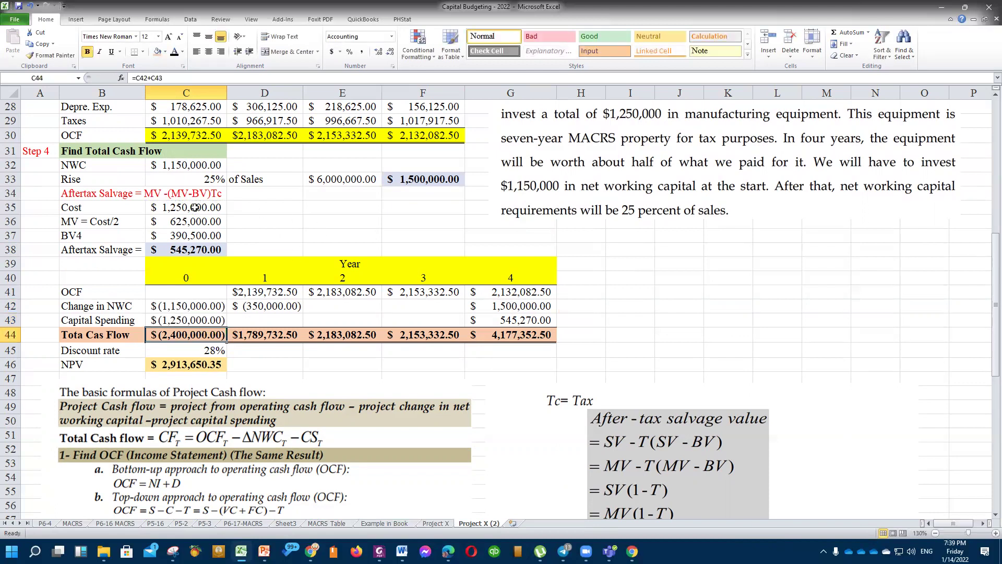
Check the year 0 total in C44 and the change in NWC entries in C42, D42 and G42.
{"action": "left_click", "coordinate": [266, 352]}
{"action": "left_click", "coordinate": [216, 336]}
{"action": "left_click", "coordinate": [274, 309]}
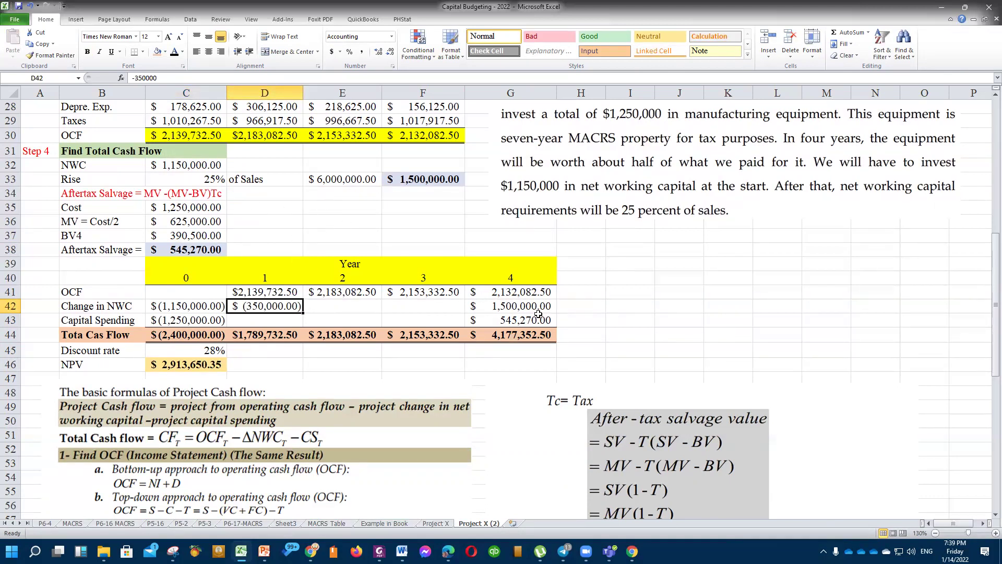
{"action": "left_click", "coordinate": [376, 308]}
{"action": "left_click", "coordinate": [202, 307]}
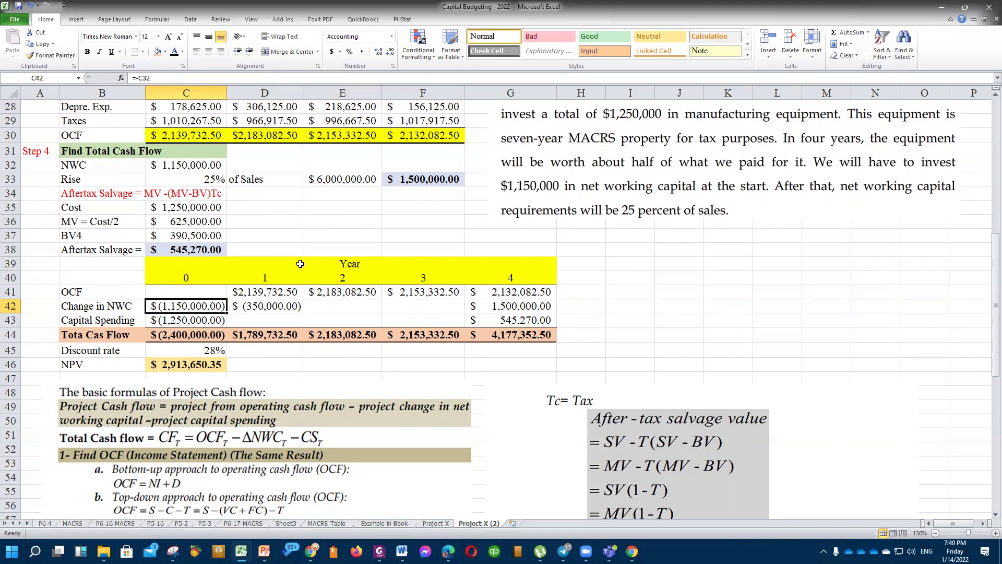
{"action": "left_click", "coordinate": [285, 309]}
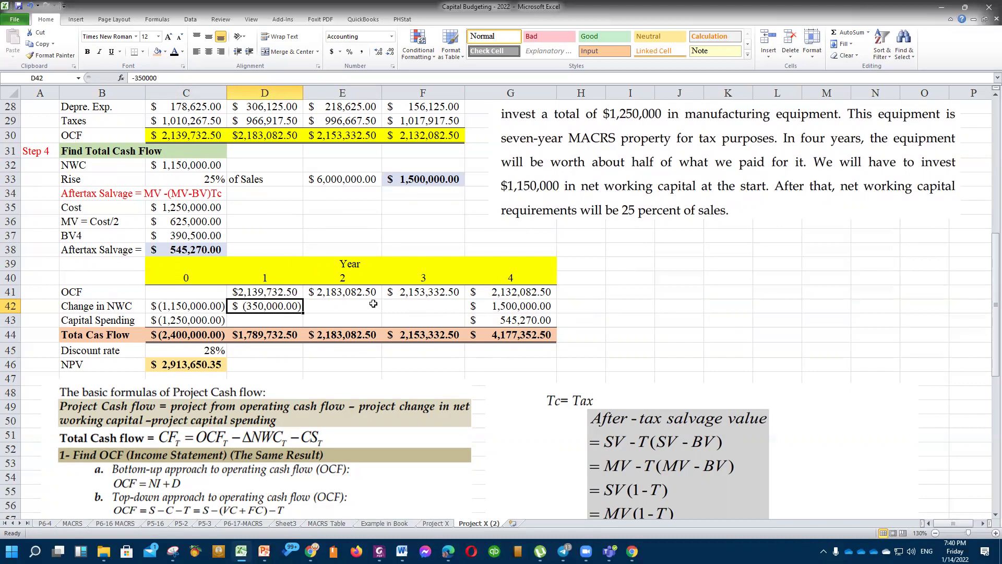
{"action": "left_click", "coordinate": [532, 309]}
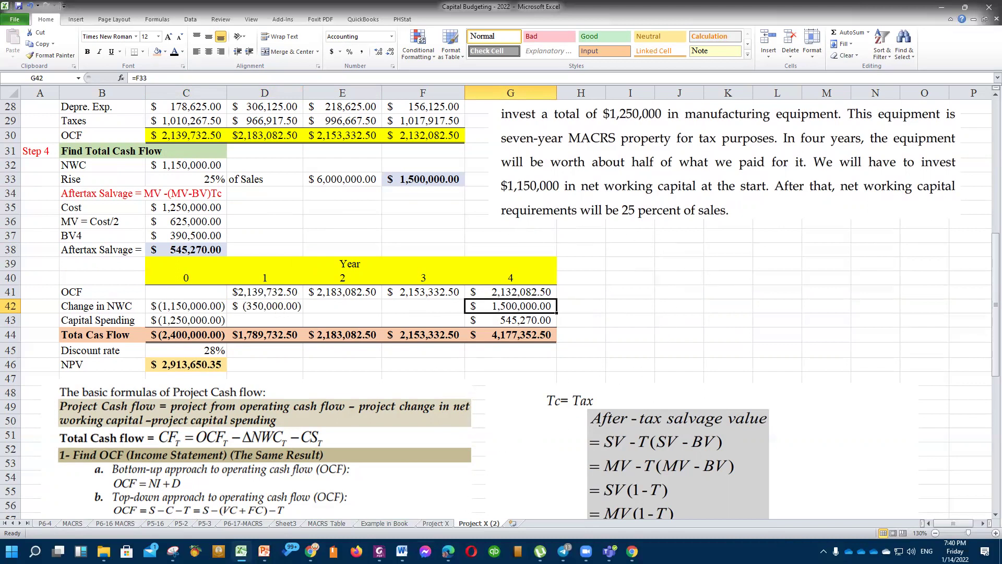
Switch to the Corporate Finance PDF in Foxit PhantomPDF, read the net working capital explanation below Table 13, and return to Excel.
{"action": "left_click", "coordinate": [379, 551]}
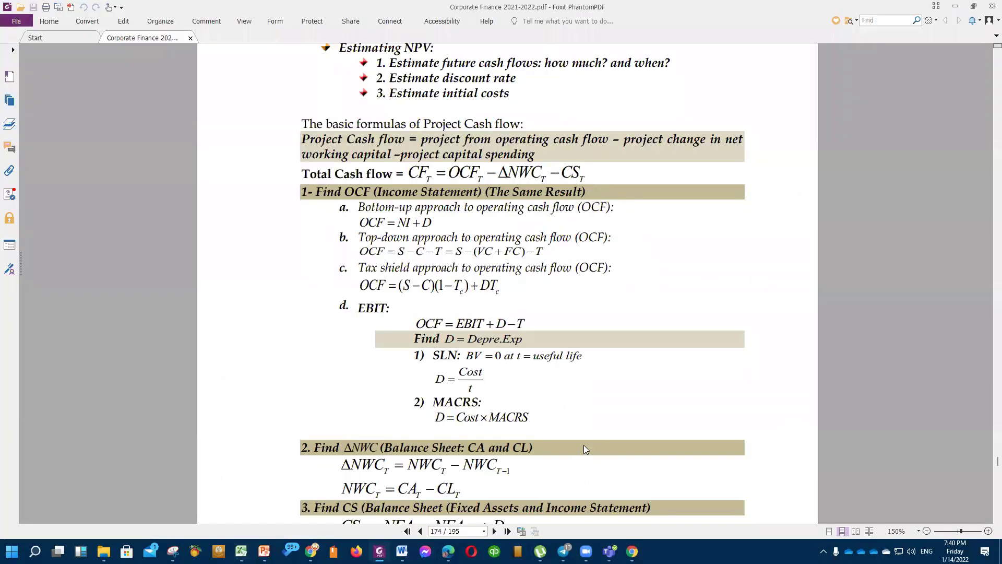
{"action": "scroll", "coordinate": [609, 481], "scroll_direction": "down", "scroll_amount": 5}
{"action": "scroll", "coordinate": [609, 481], "scroll_direction": "down", "scroll_amount": 10}
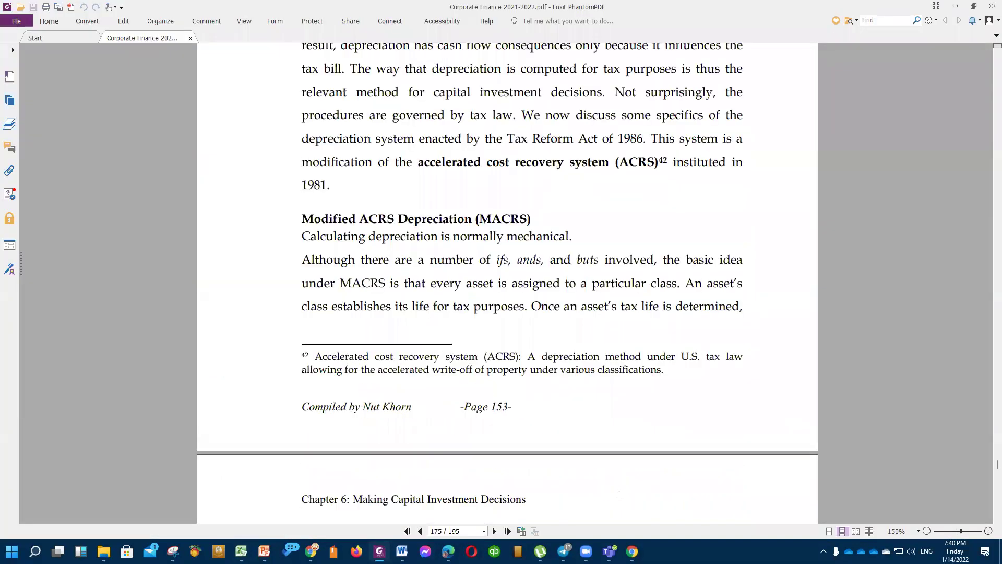
{"action": "scroll", "coordinate": [619, 495], "scroll_direction": "down", "scroll_amount": 4}
{"action": "scroll", "coordinate": [620, 497], "scroll_direction": "down", "scroll_amount": 6}
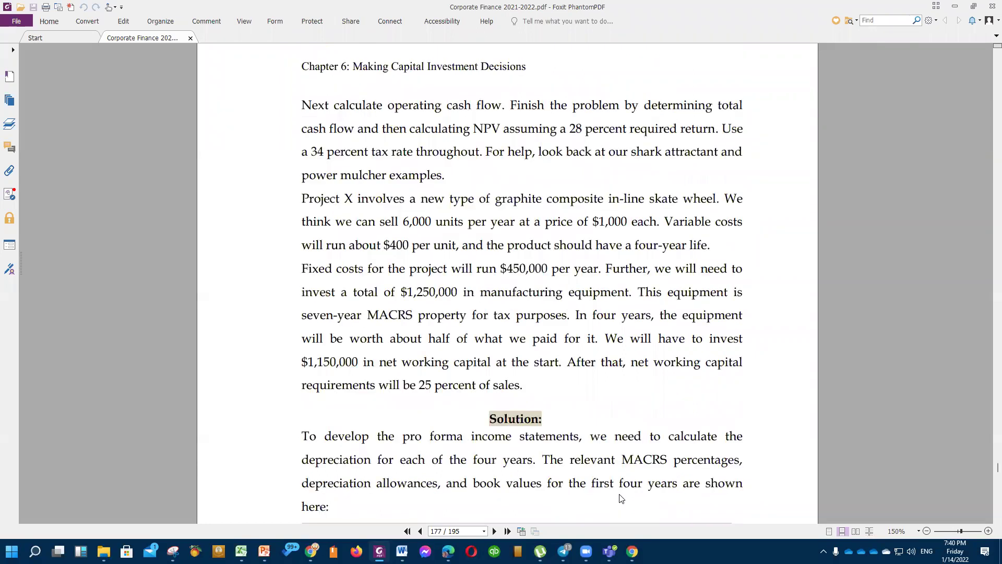
{"action": "scroll", "coordinate": [621, 498], "scroll_direction": "down", "scroll_amount": 12}
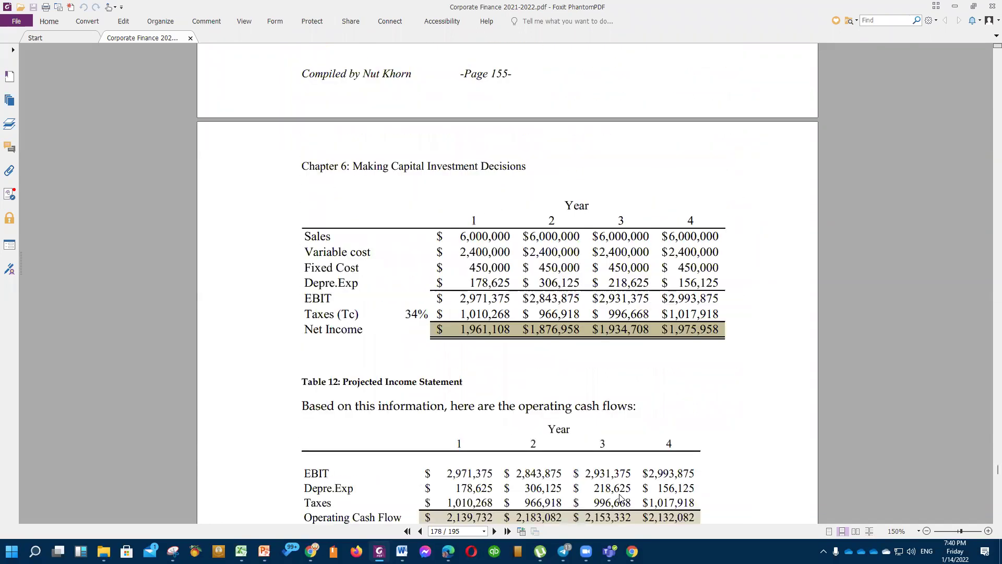
{"action": "scroll", "coordinate": [620, 496], "scroll_direction": "down", "scroll_amount": 6}
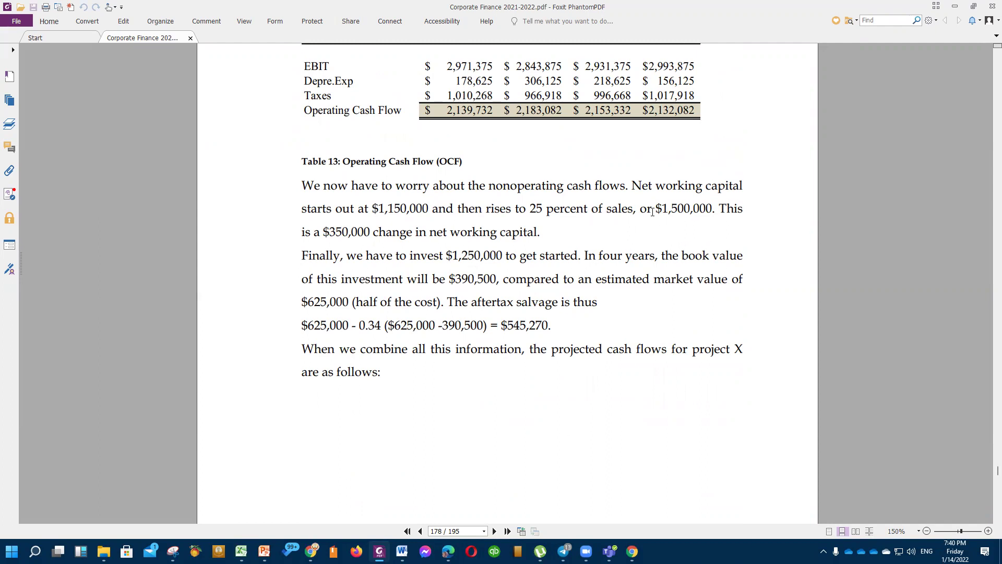
{"action": "left_click_drag", "start_coordinate": [378, 208], "coordinate": [416, 208]}
{"action": "left_click", "coordinate": [399, 237]}
{"action": "left_click", "coordinate": [240, 551]}
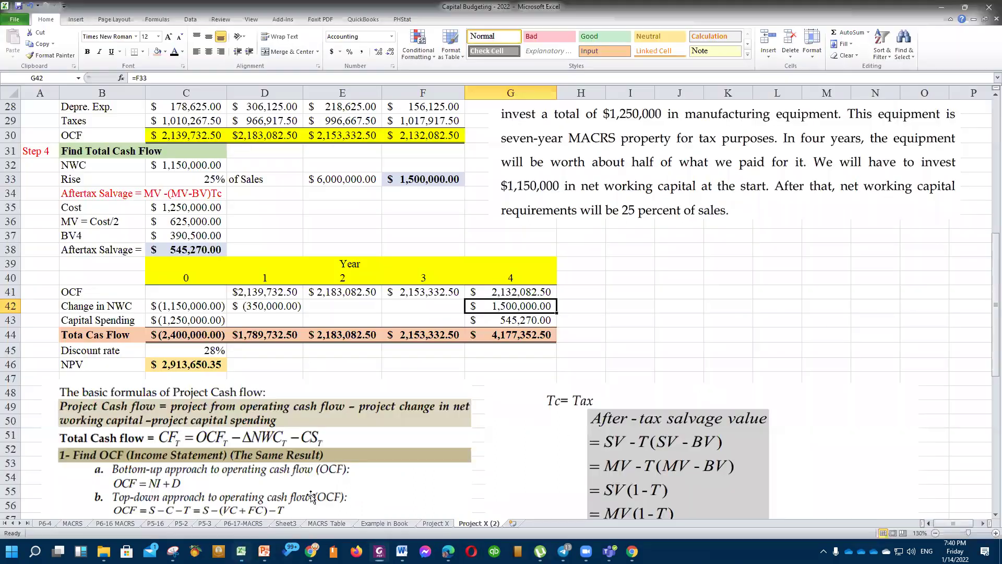
Calculate the rise in net working capital in I42 with =G42-C32 and check the year 4 amount in G42.
{"action": "left_click", "coordinate": [689, 323]}
{"action": "scroll", "coordinate": [690, 322], "scroll_direction": "up", "scroll_amount": 1}
{"action": "left_click", "coordinate": [659, 311]}
{"action": "scroll", "coordinate": [633, 391], "scroll_direction": "down", "scroll_amount": 2}
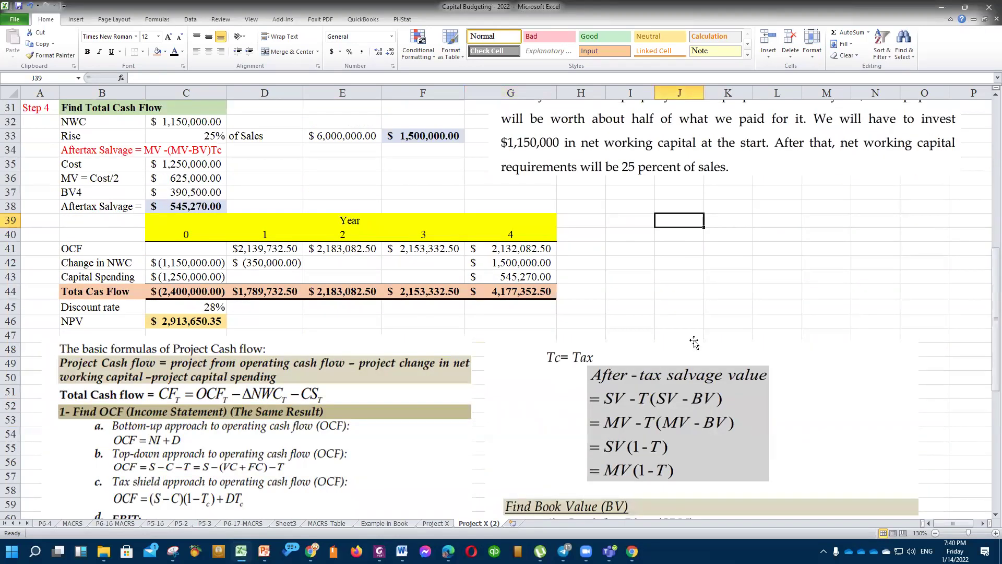
{"action": "left_click", "coordinate": [599, 261]}
{"action": "left_click", "coordinate": [633, 261]}
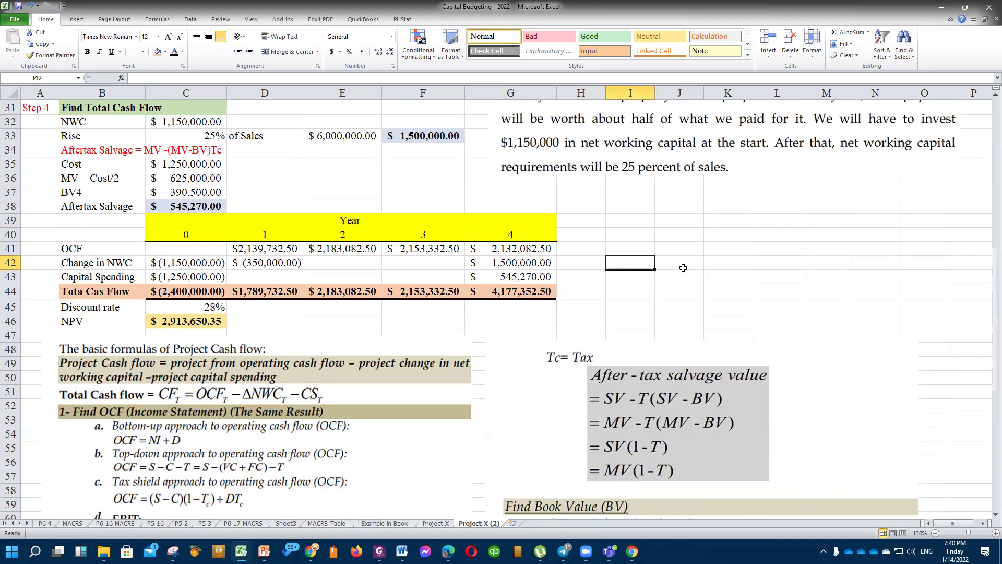
{"action": "type", "text": "="}
{"action": "left_click", "coordinate": [530, 263]}
{"action": "type", "text": "-"}
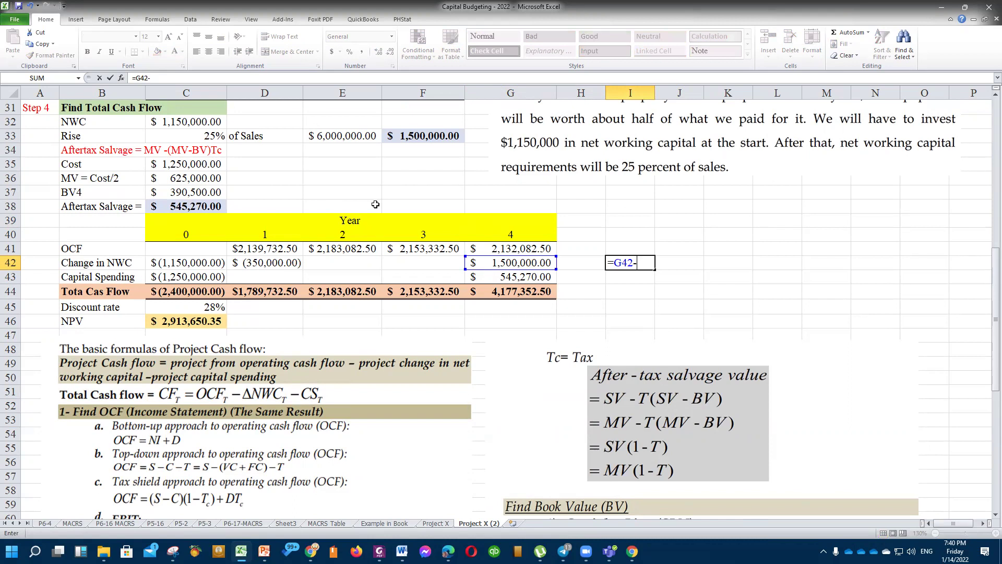
{"action": "left_click", "coordinate": [205, 121]}
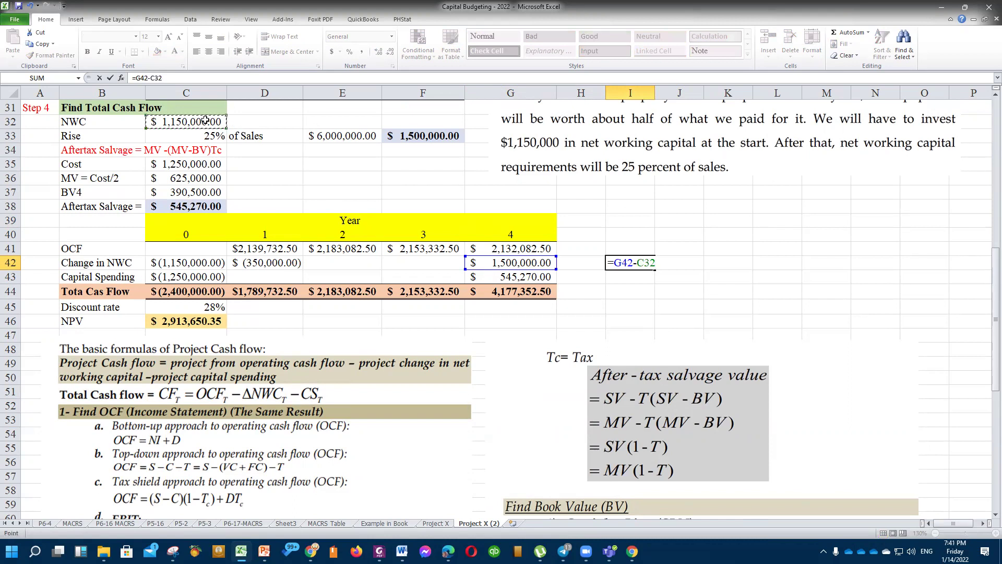
{"action": "key", "text": "Return"}
{"action": "left_click", "coordinate": [647, 264]}
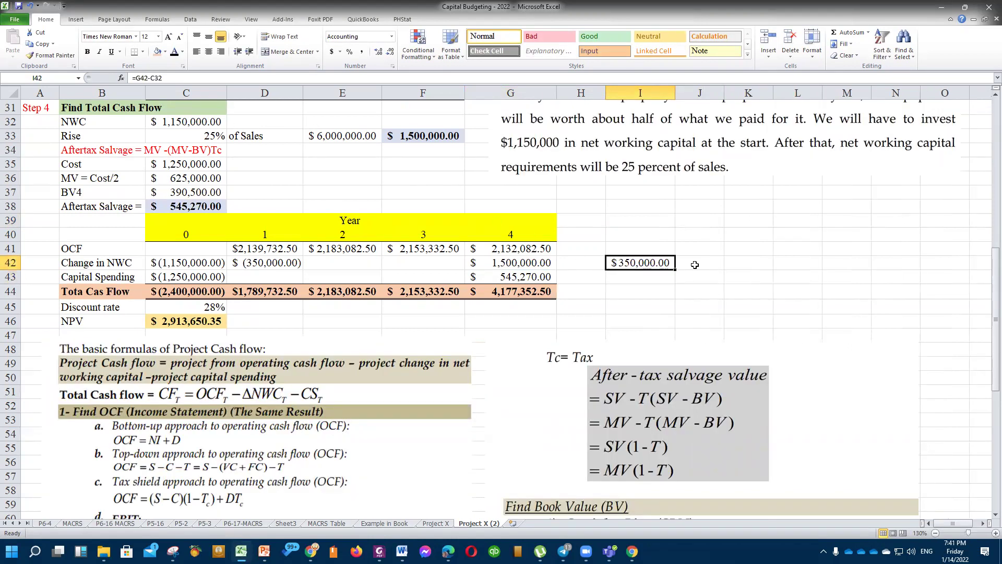
{"action": "left_click", "coordinate": [530, 262]}
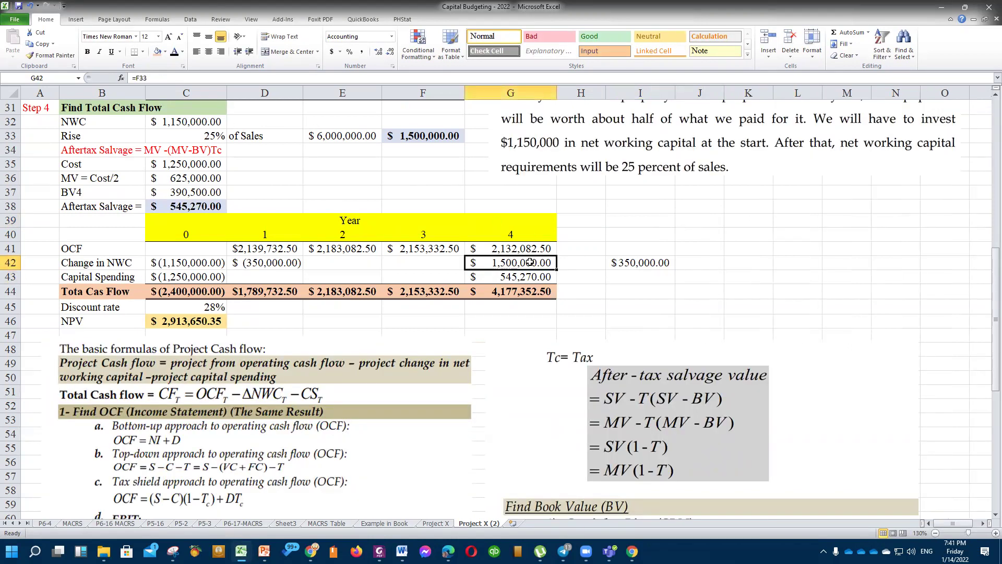
Review the initial NWC in C32 and the year 1 change in D42, and clear the helper calculation in I42.
{"action": "left_click", "coordinate": [201, 121]}
{"action": "left_click", "coordinate": [276, 261]}
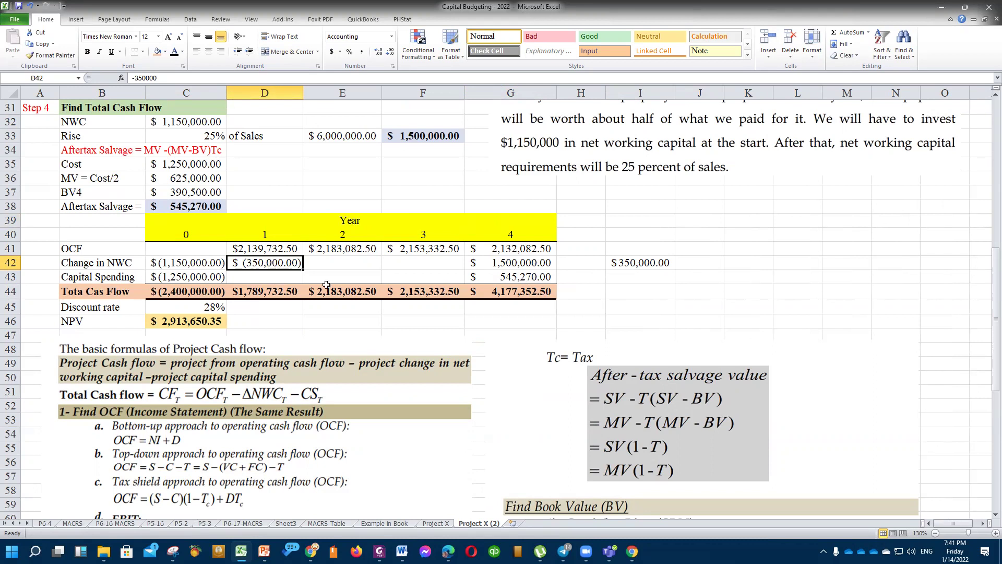
{"action": "left_click", "coordinate": [641, 266]}
{"action": "key", "text": "Delete"}
{"action": "left_click", "coordinate": [595, 279]}
Try entering the year 1 change in NWC in D42 as =G42-C32.
{"action": "left_click", "coordinate": [290, 269]}
{"action": "type", "text": "="}
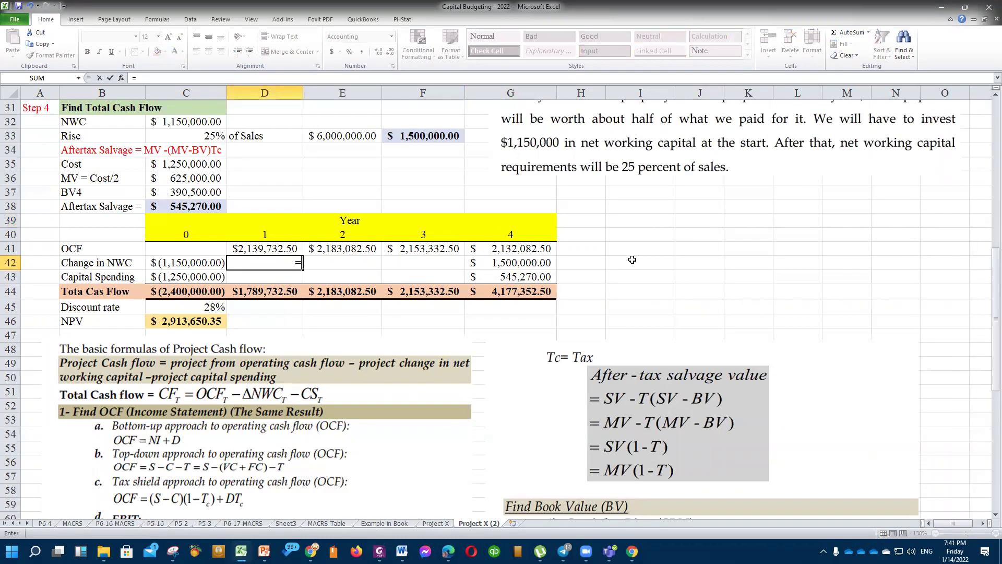
{"action": "left_click", "coordinate": [522, 267]}
{"action": "type", "text": "-"}
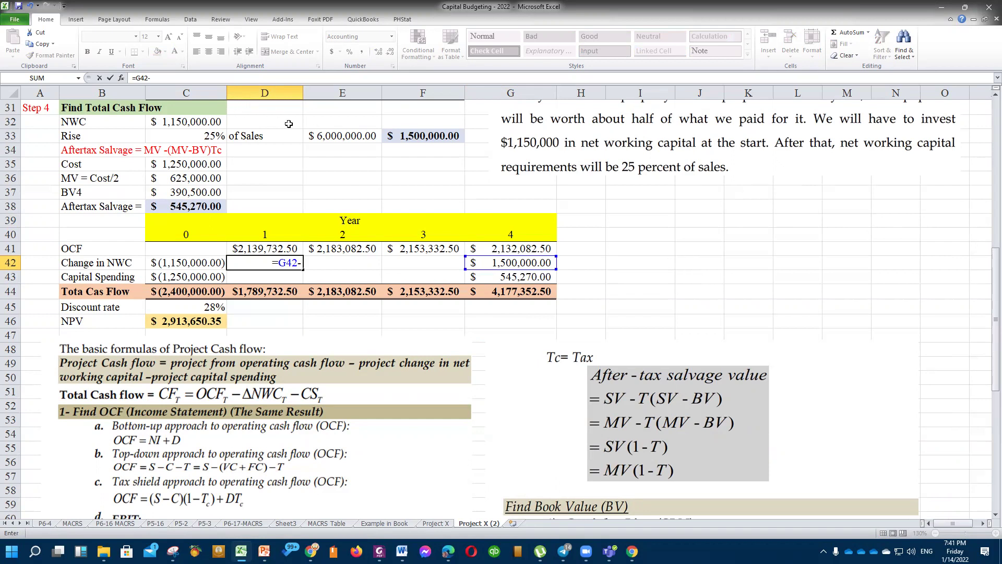
{"action": "left_click", "coordinate": [196, 123]}
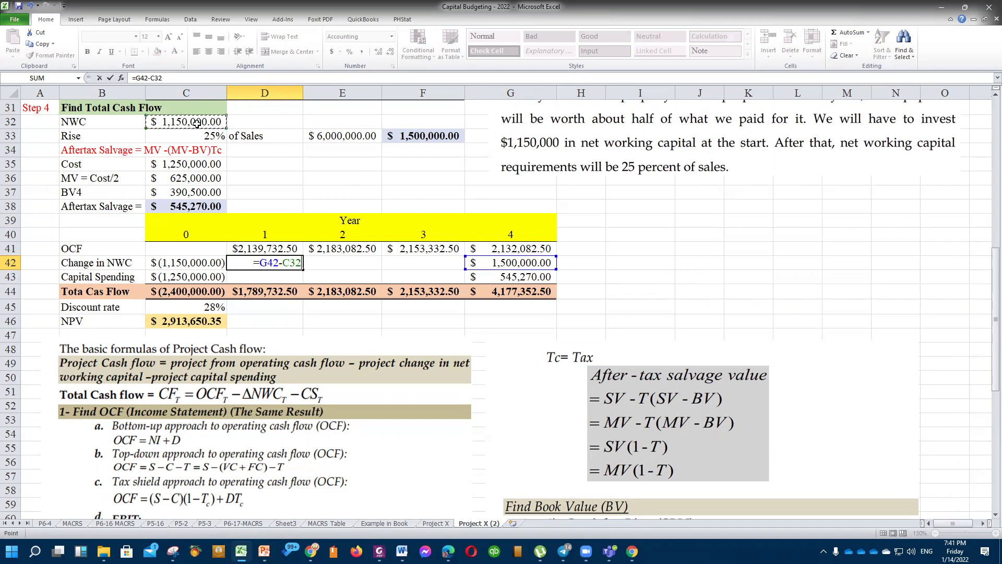
{"action": "key", "text": "Return"}
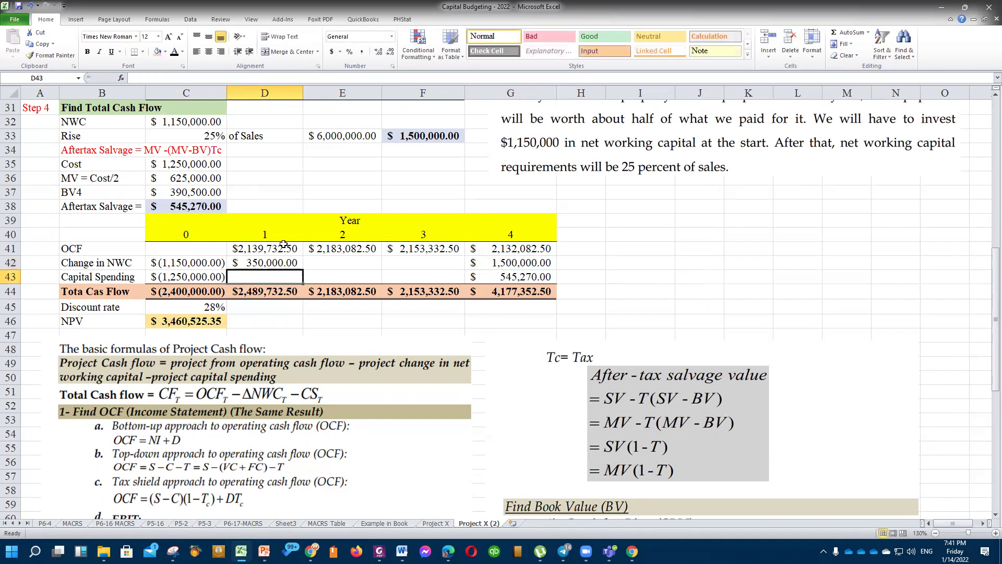
{"action": "left_click", "coordinate": [267, 261]}
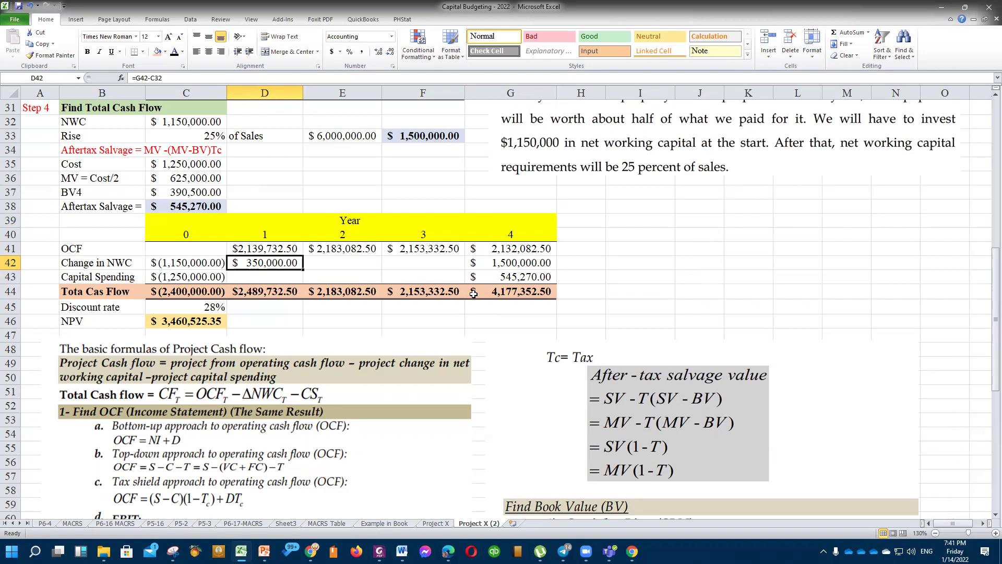
Switch to the Corporate Finance PDF in Foxit PhantomPDF, check the change in NWC row of Table 14, and return to Excel.
{"action": "mouse_move", "coordinate": [379, 551]}
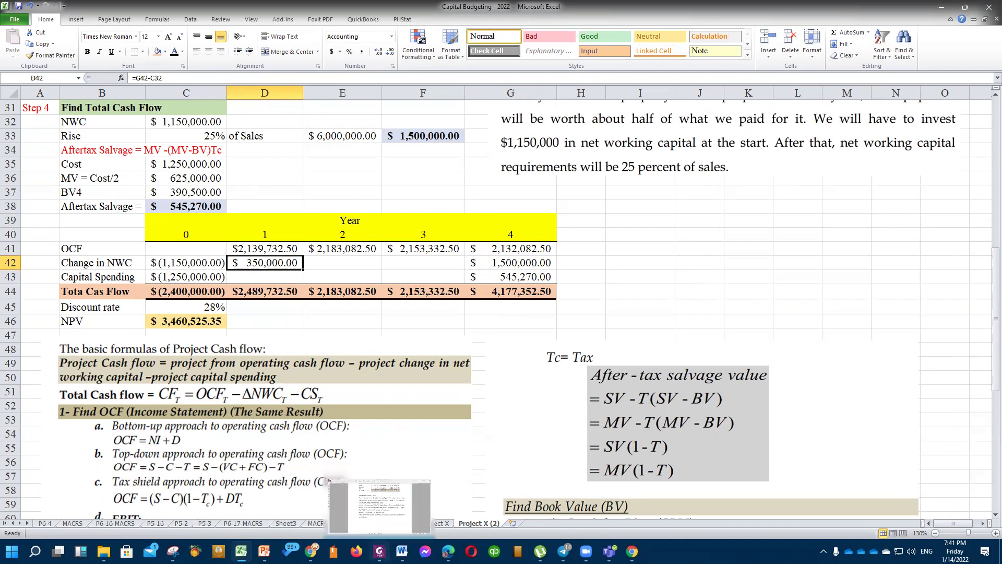
{"action": "left_click", "coordinate": [366, 501]}
{"action": "scroll", "coordinate": [502, 457], "scroll_direction": "down", "scroll_amount": 5}
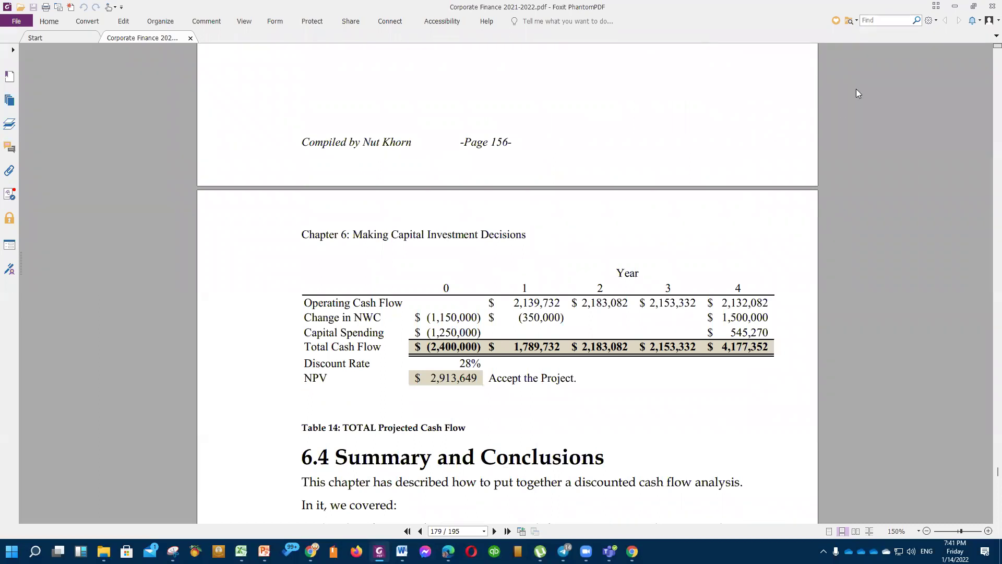
{"action": "key", "text": "alt+Tab"}
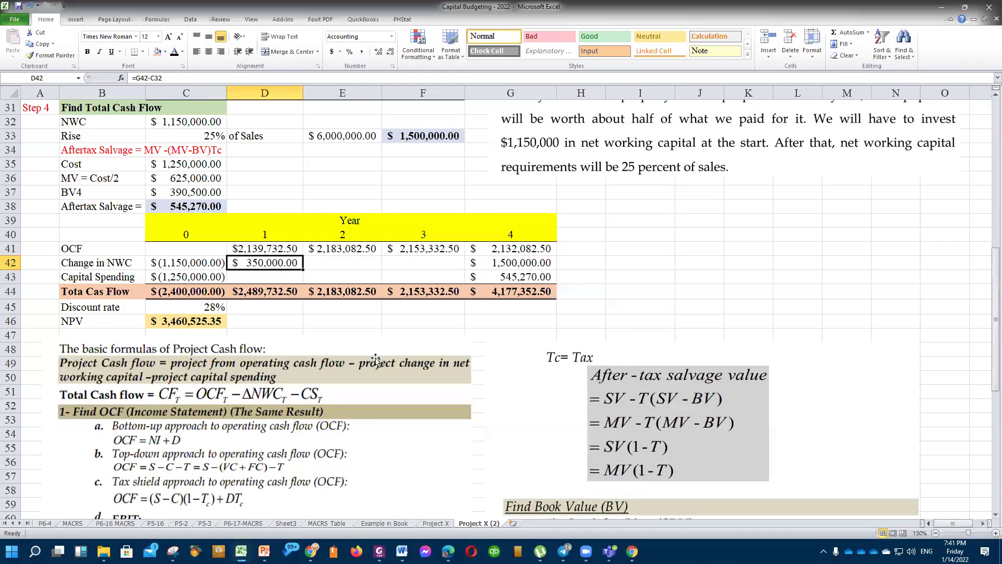
{"action": "left_click", "coordinate": [374, 323]}
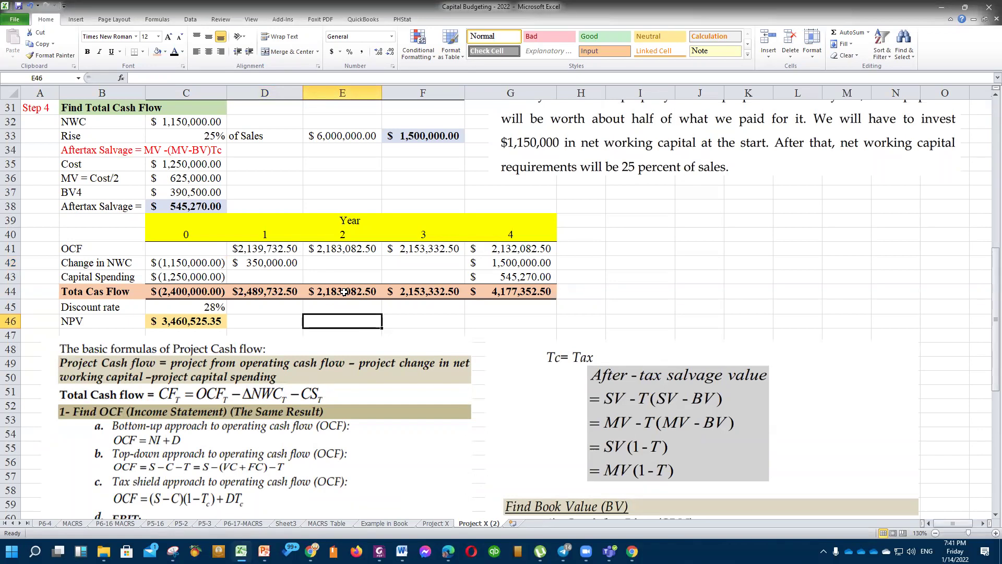
Set the year 1 change in NWC in D42 to -350000.
{"action": "left_click", "coordinate": [277, 264]}
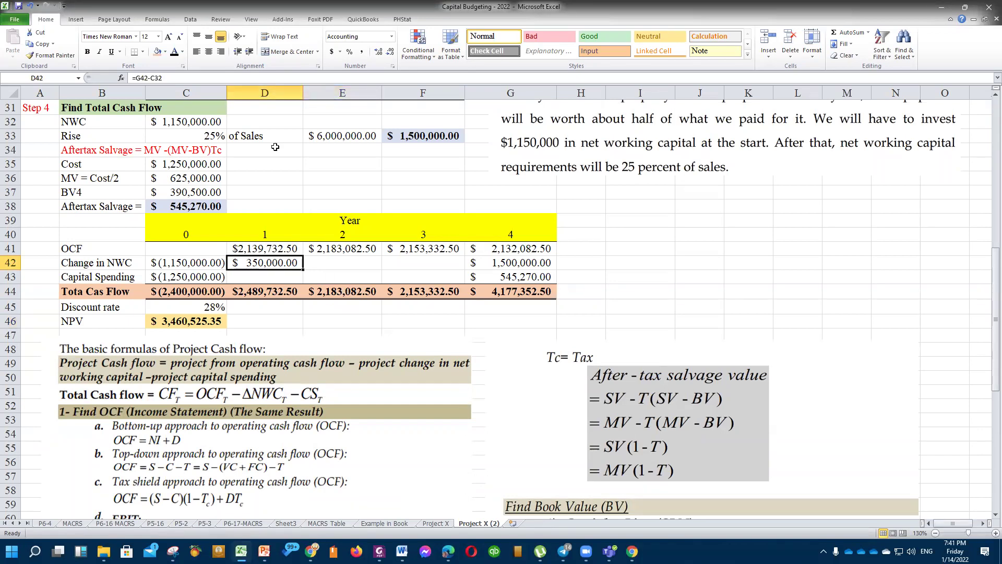
{"action": "type", "text": "-"}
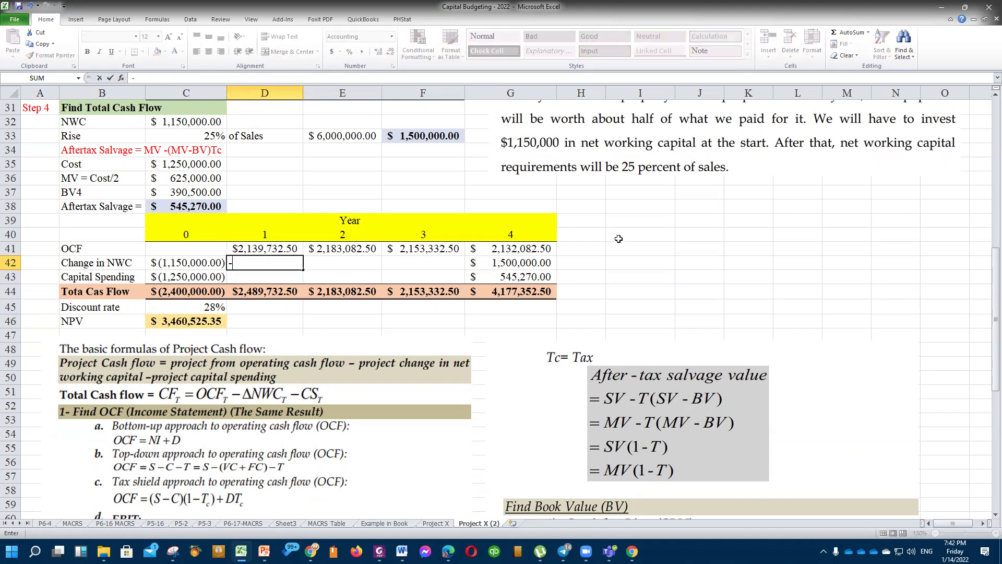
{"action": "type", "text": "350000"}
{"action": "key", "text": "ctrl+Return"}
Check the year 0 and year 4 change in NWC formulas in C42 and G42.
{"action": "left_click", "coordinate": [528, 261]}
{"action": "left_click", "coordinate": [185, 262]}
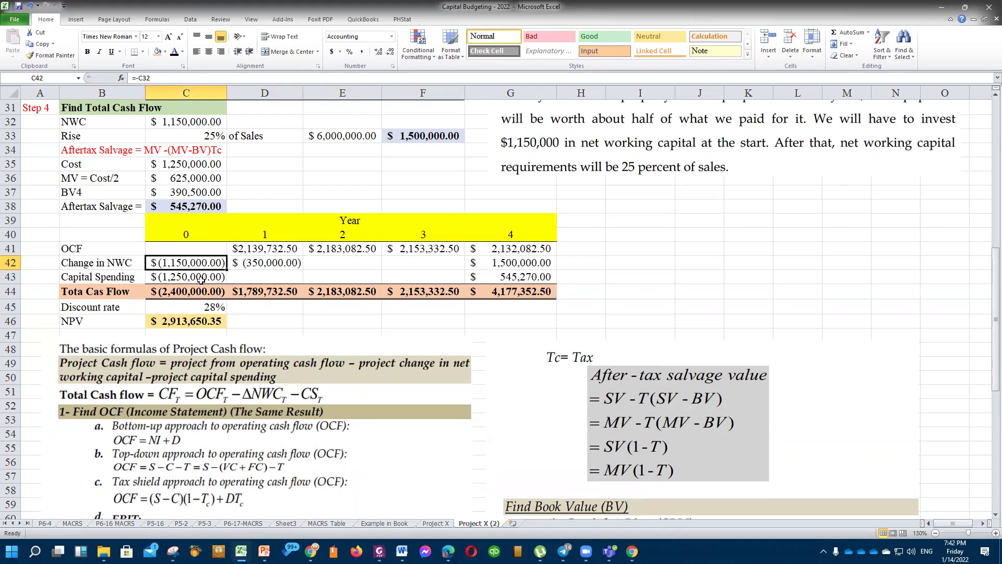
{"action": "left_click", "coordinate": [515, 263]}
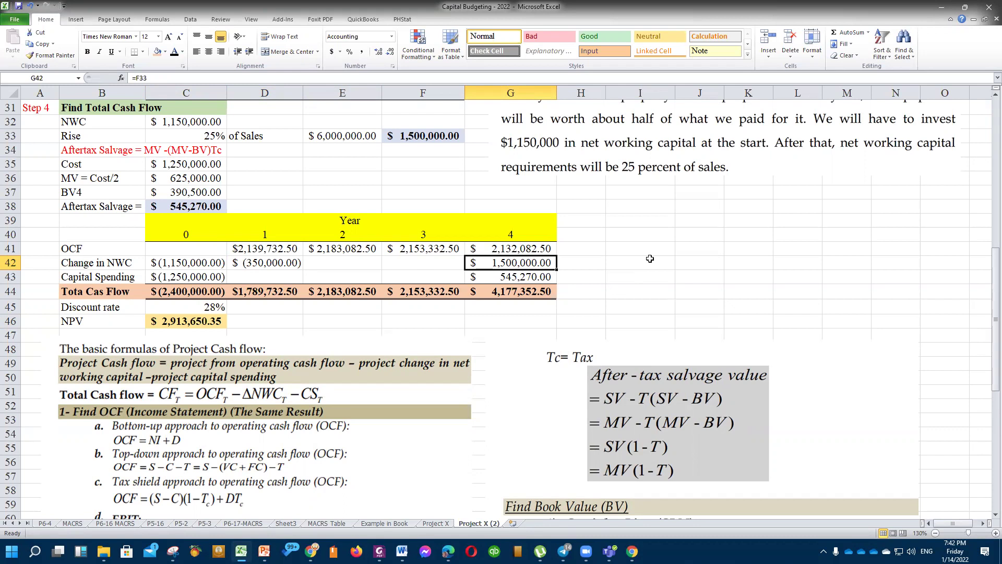
{"action": "left_click", "coordinate": [635, 254]}
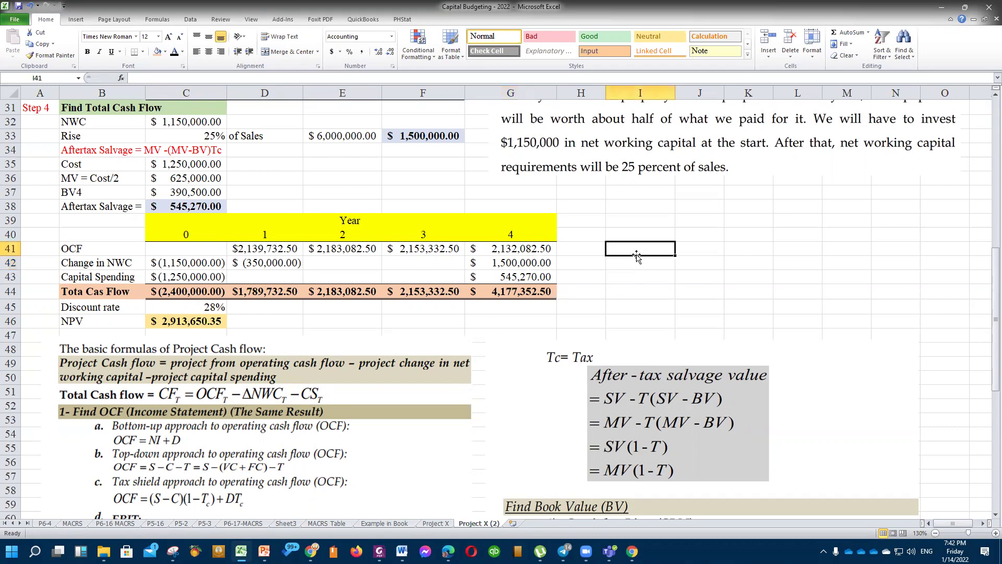
{"action": "left_click", "coordinate": [543, 262]}
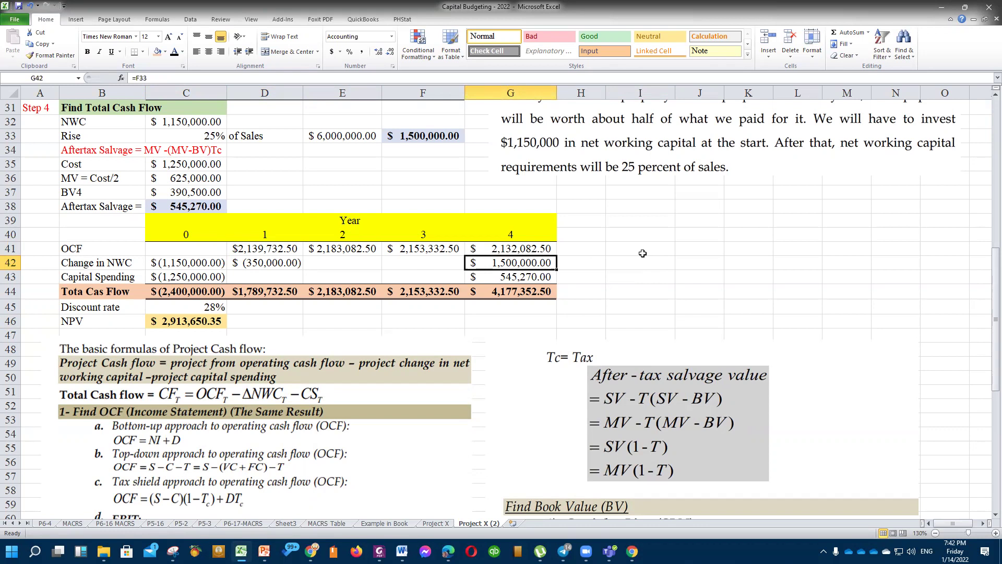
Re-enter the year 0 capital spending in C43 as the negative of the cost, -C35.
{"action": "left_click", "coordinate": [171, 280]}
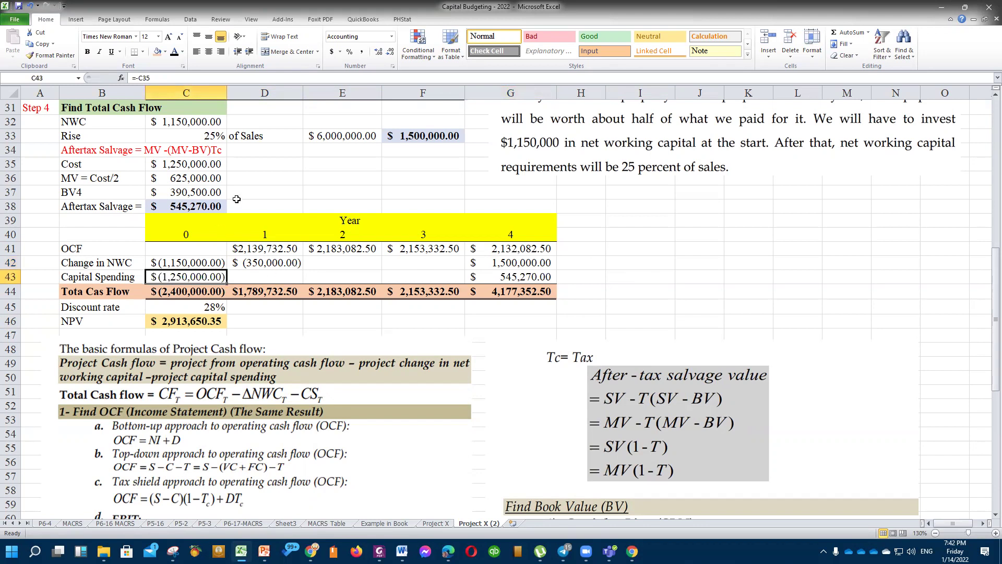
{"action": "key", "text": "F2"}
{"action": "key", "text": "Escape"}
{"action": "type", "text": "-"}
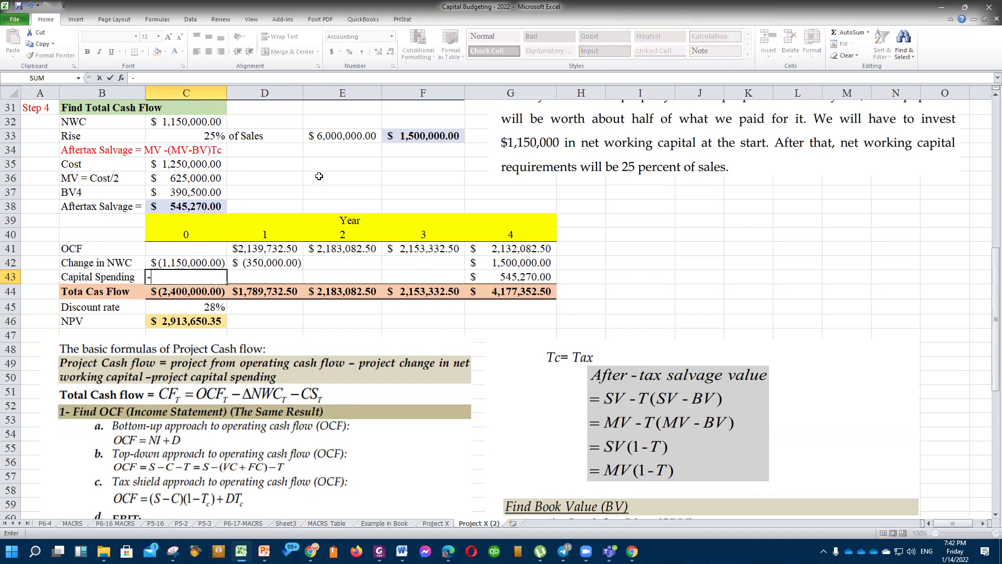
{"action": "left_click", "coordinate": [200, 165]}
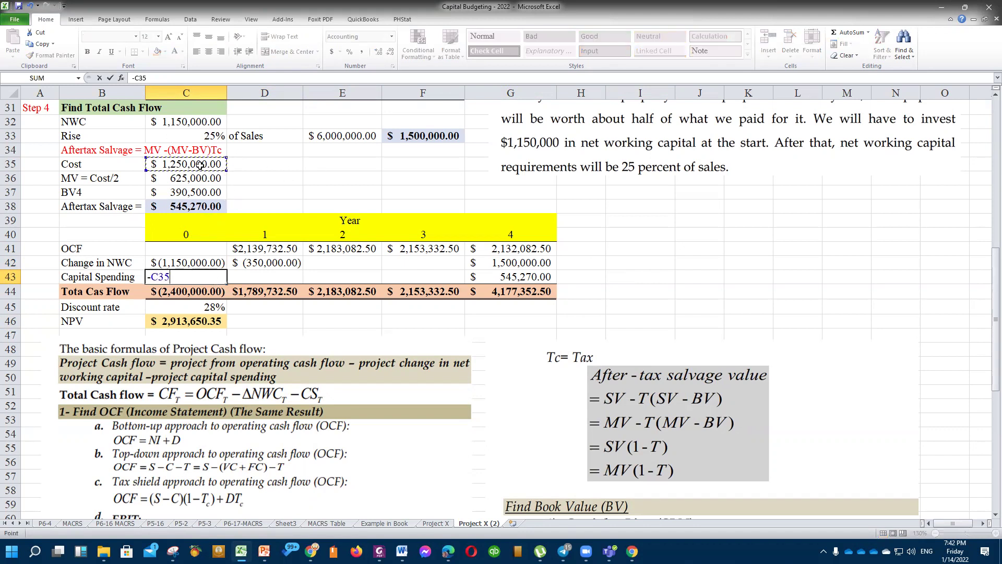
{"action": "key", "text": "Return"}
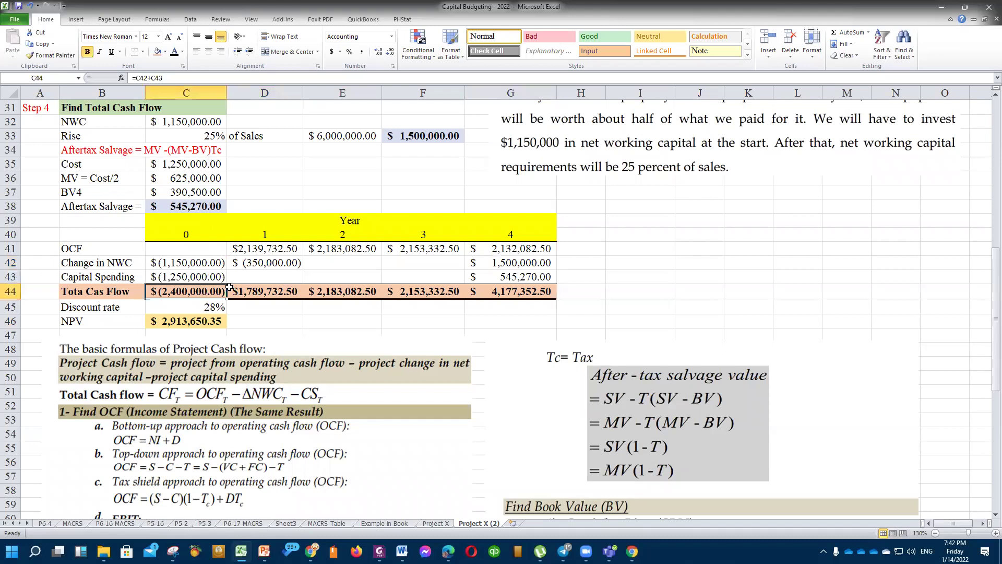
Review the blank NWC and capital spending cells for the middle years, and re-enter year 4 capital spending in G43 as =C38.
{"action": "left_click", "coordinate": [530, 279]}
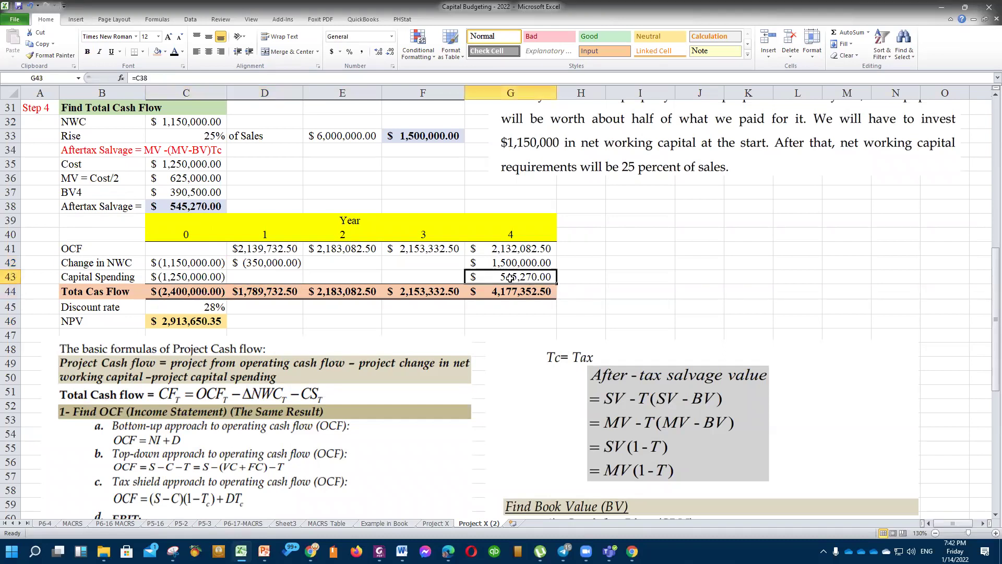
{"action": "left_click_drag", "start_coordinate": [342, 262], "coordinate": [420, 263]}
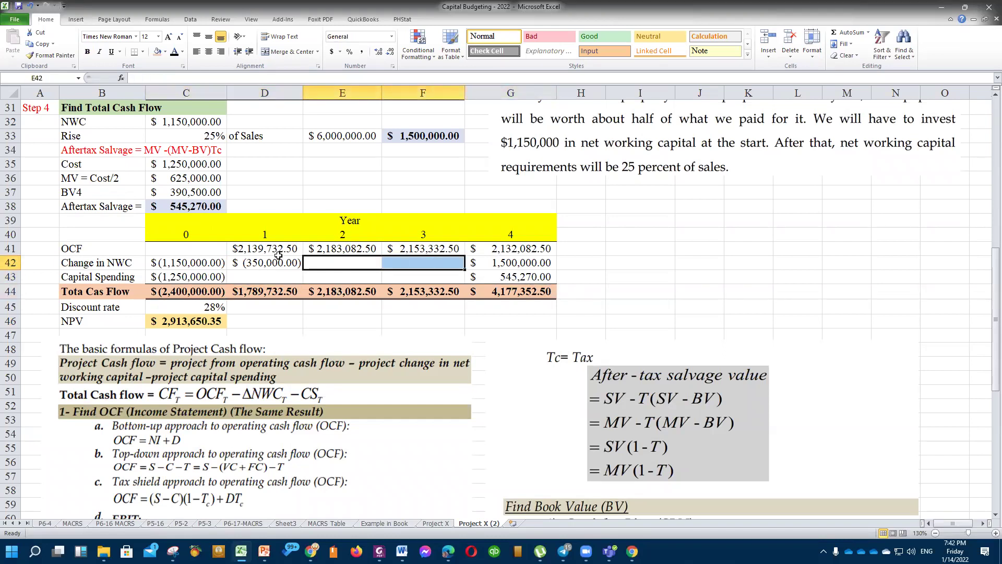
{"action": "left_click_drag", "start_coordinate": [257, 275], "coordinate": [439, 275]}
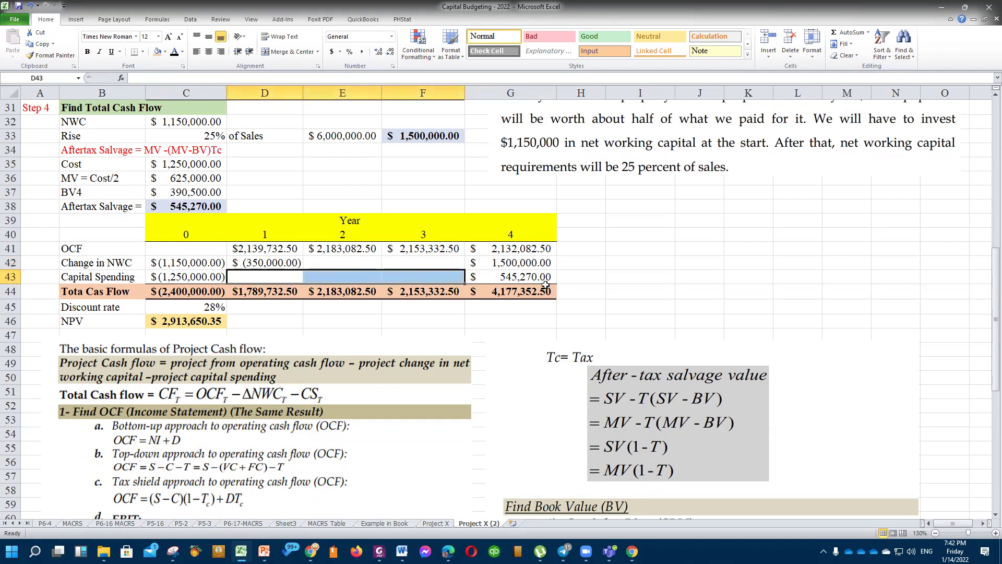
{"action": "left_click", "coordinate": [528, 278]}
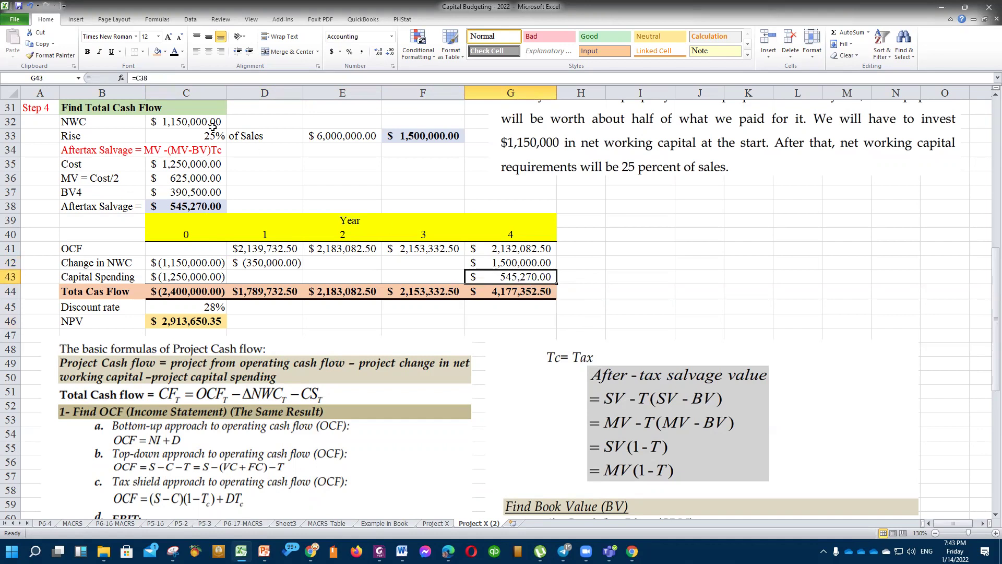
{"action": "type", "text": "="}
{"action": "left_click", "coordinate": [201, 209]}
{"action": "key", "text": "Return"}
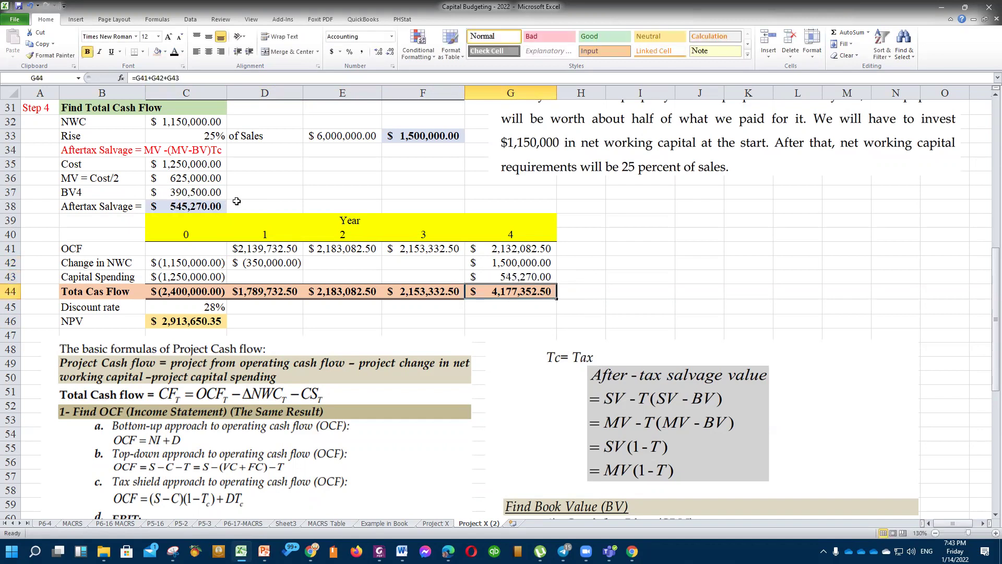
Re-enter the year 0 total cash flow in C44 as =C42+C43 and review the year 0 column.
{"action": "left_click_drag", "start_coordinate": [207, 268], "coordinate": [214, 292]}
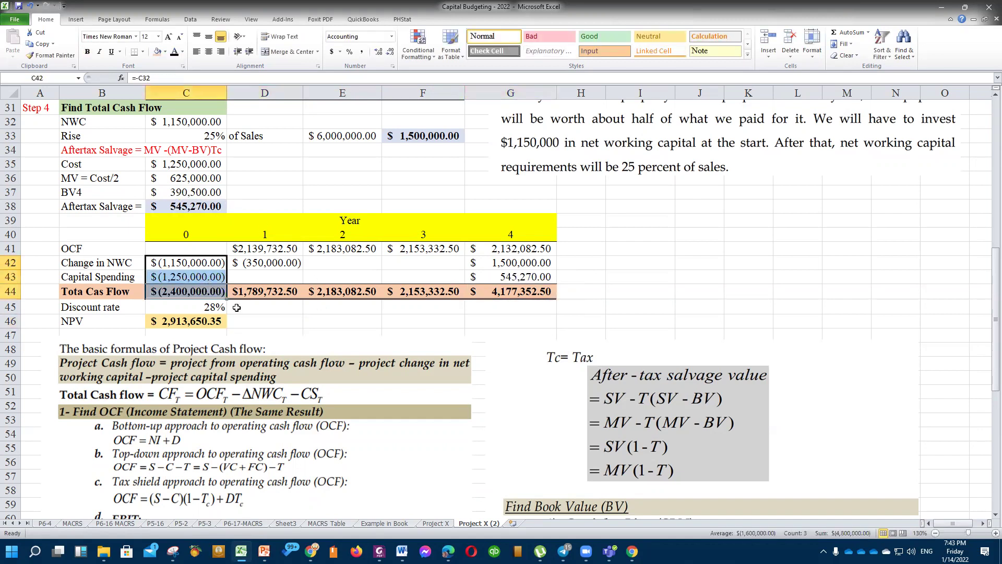
{"action": "left_click", "coordinate": [236, 308]}
{"action": "left_click", "coordinate": [271, 292]}
{"action": "left_click", "coordinate": [200, 293]}
{"action": "left_click", "coordinate": [262, 310]}
{"action": "left_click", "coordinate": [190, 293]}
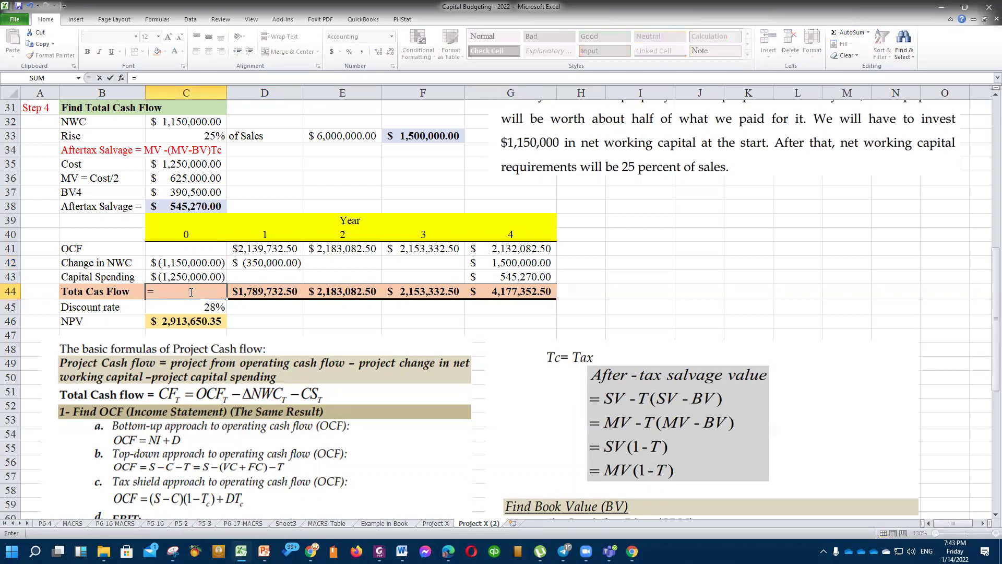
{"action": "left_click", "coordinate": [198, 263]}
{"action": "type", "text": "+"}
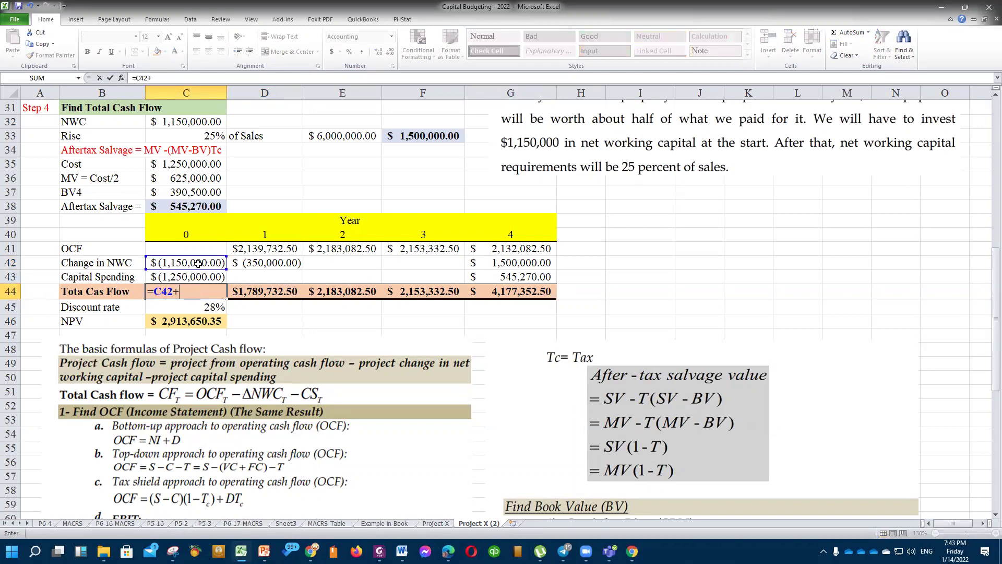
{"action": "left_click", "coordinate": [196, 276]}
{"action": "key", "text": "Return"}
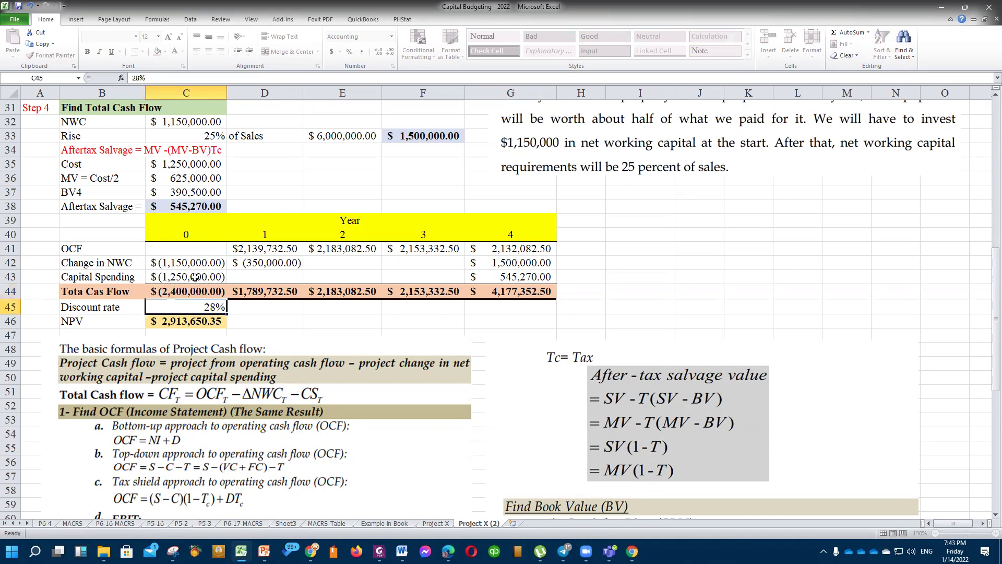
{"action": "left_click_drag", "start_coordinate": [214, 269], "coordinate": [207, 290]}
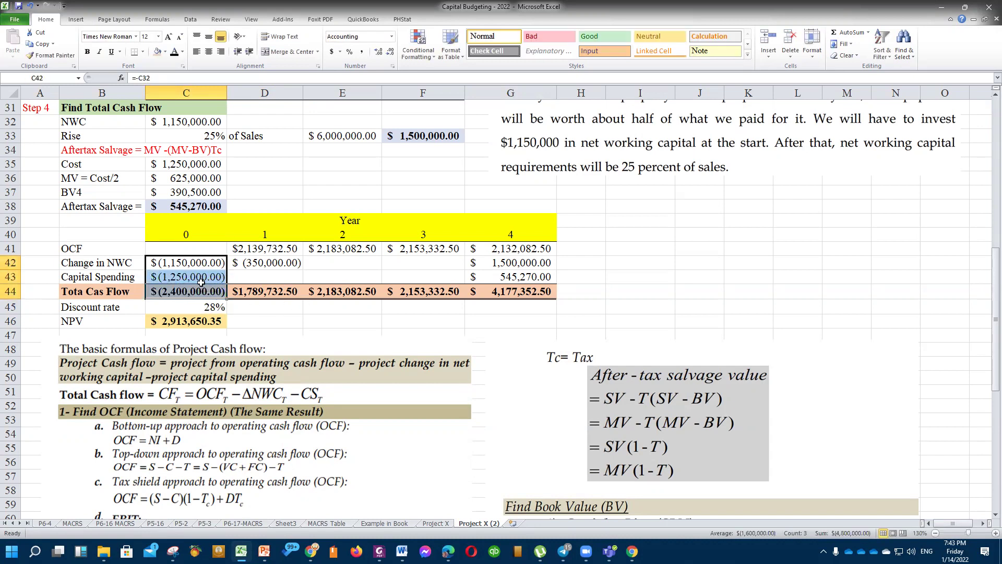
Re-enter the year 1 total cash flow in D44 as =D41+D42+D43.
{"action": "left_click", "coordinate": [264, 294]}
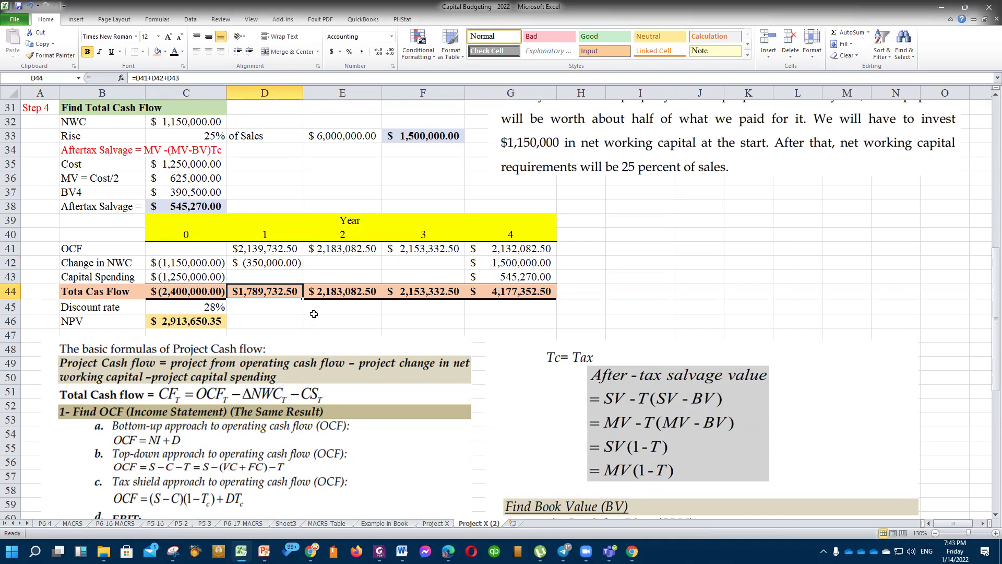
{"action": "type", "text": "="}
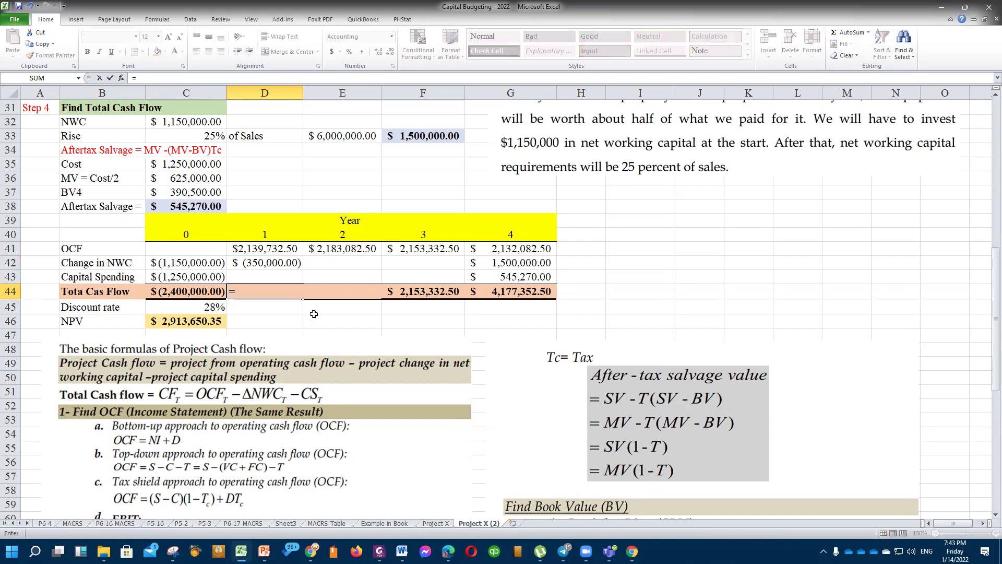
{"action": "left_click", "coordinate": [282, 251]}
{"action": "type", "text": "+"}
{"action": "left_click", "coordinate": [277, 263]}
{"action": "type", "text": "+"}
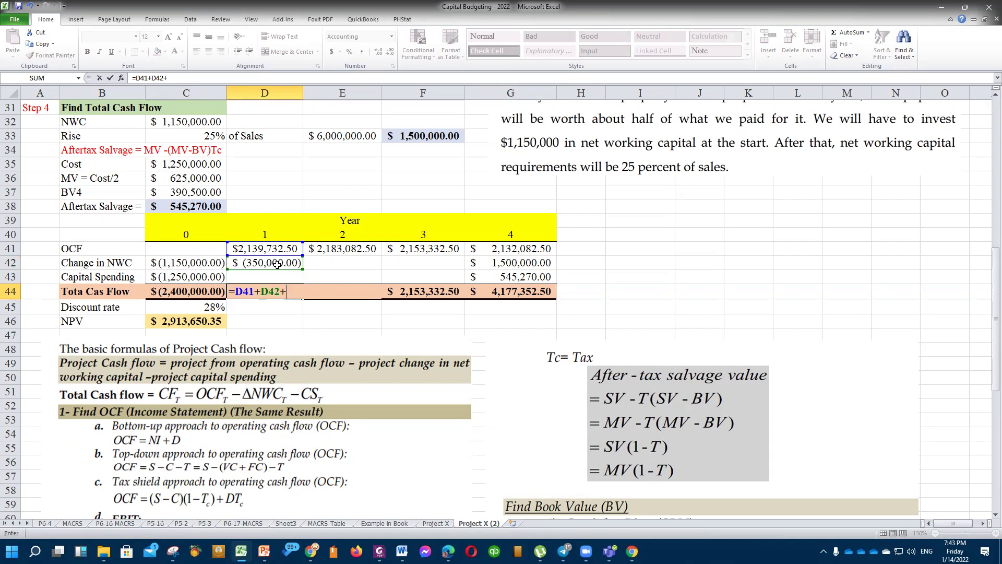
{"action": "left_click", "coordinate": [271, 275]}
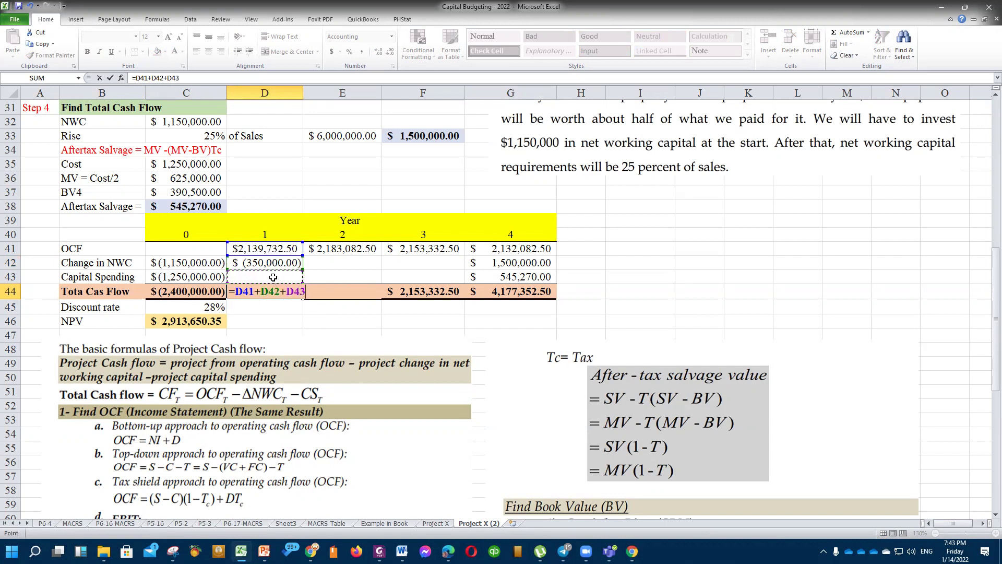
{"action": "key", "text": "Return"}
{"action": "left_click", "coordinate": [282, 280]}
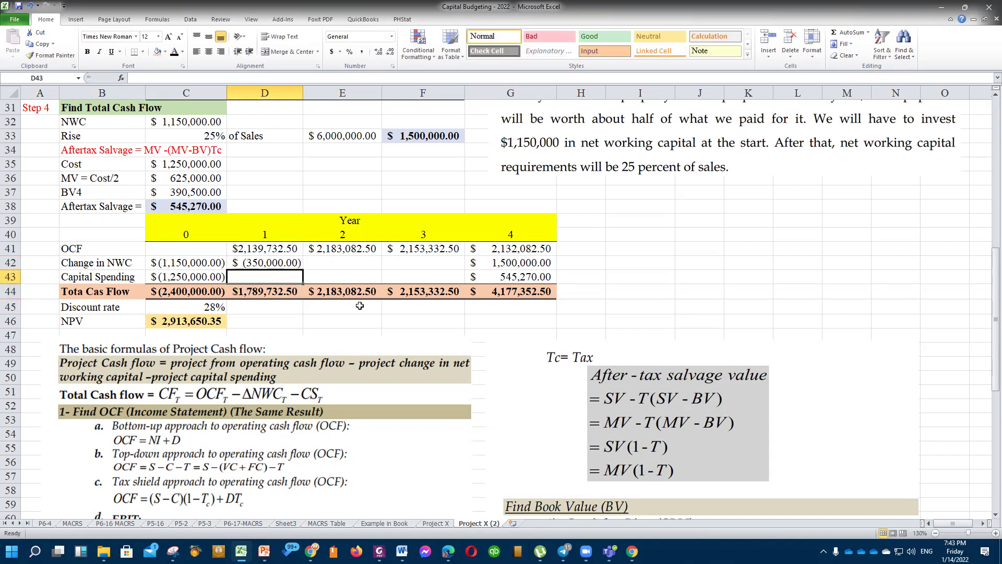
Review the total cash flow formulas in row 44 for years 0 to 4 and the discount rate in C45.
{"action": "left_click", "coordinate": [279, 294]}
{"action": "left_click_drag", "start_coordinate": [303, 299], "coordinate": [534, 295]}
{"action": "left_click", "coordinate": [507, 293]}
{"action": "left_click", "coordinate": [357, 312]}
{"action": "left_click", "coordinate": [181, 293]}
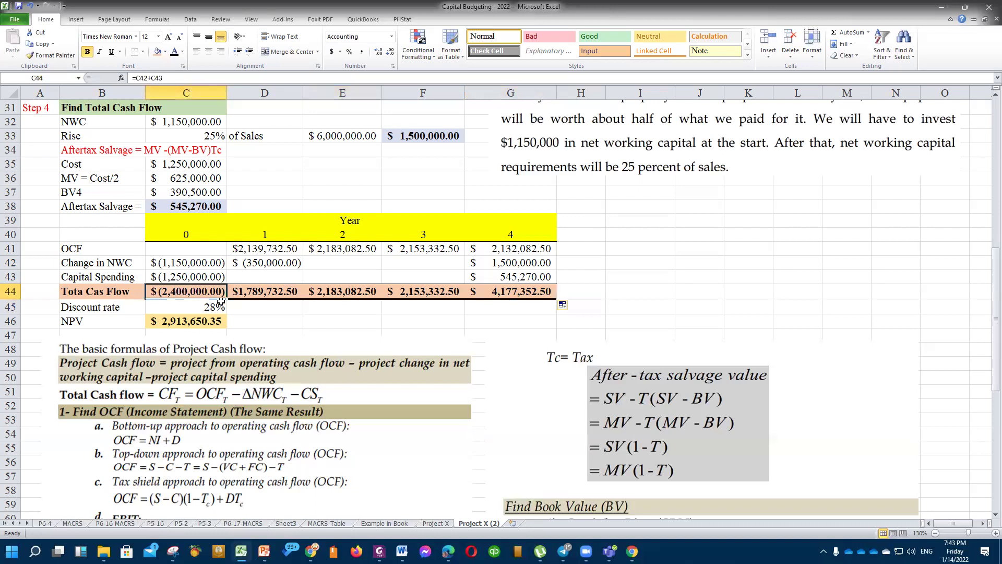
{"action": "left_click", "coordinate": [257, 304]}
{"action": "left_click", "coordinate": [262, 292]}
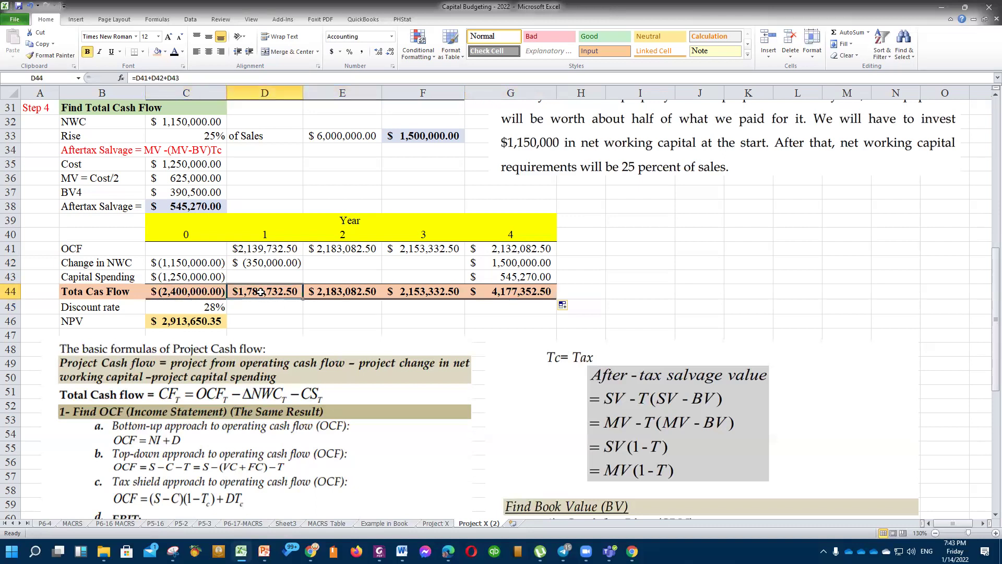
{"action": "left_click", "coordinate": [357, 293]}
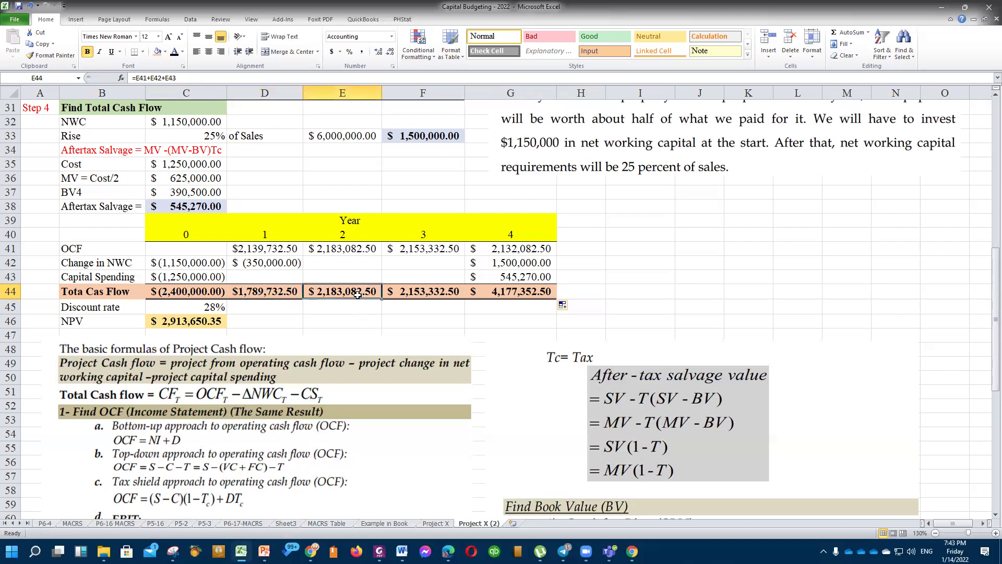
{"action": "left_click", "coordinate": [423, 294]}
{"action": "left_click", "coordinate": [528, 295]}
{"action": "left_click", "coordinate": [206, 310]}
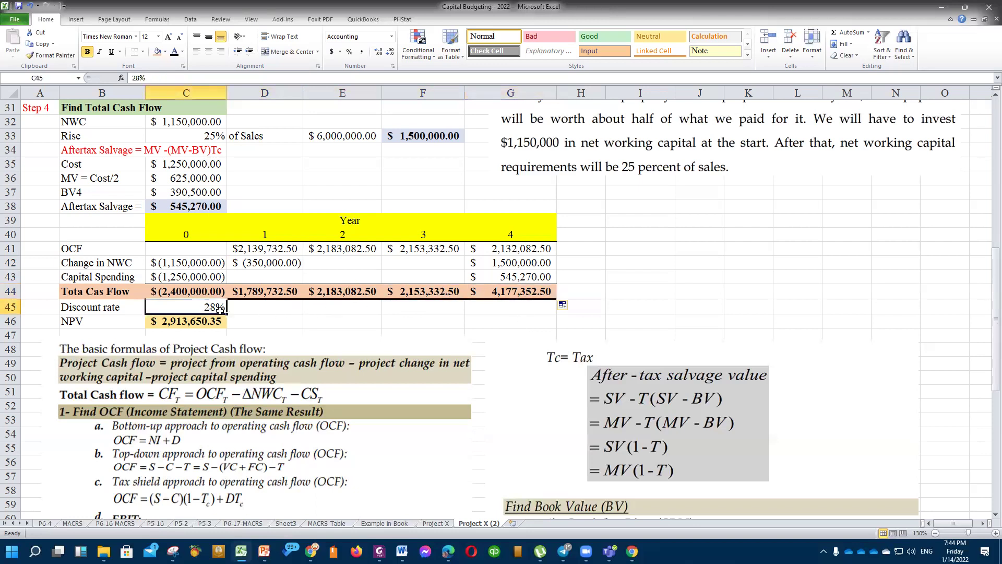
Re-enter the project NPV in C46 as =NPV(C45,D44:G44)+C44.
{"action": "left_click", "coordinate": [186, 321]}
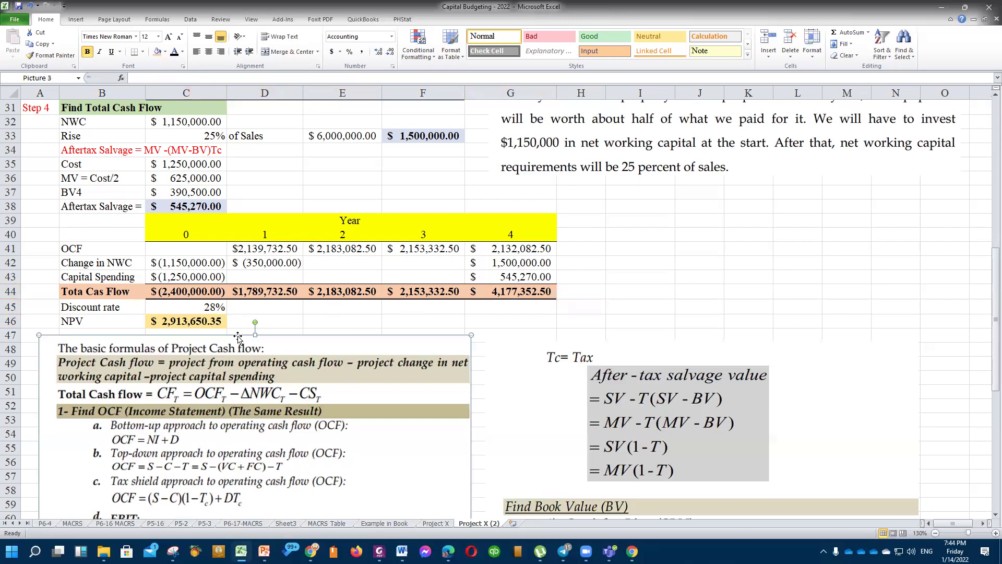
{"action": "left_click", "coordinate": [287, 321]}
{"action": "left_click", "coordinate": [211, 322]}
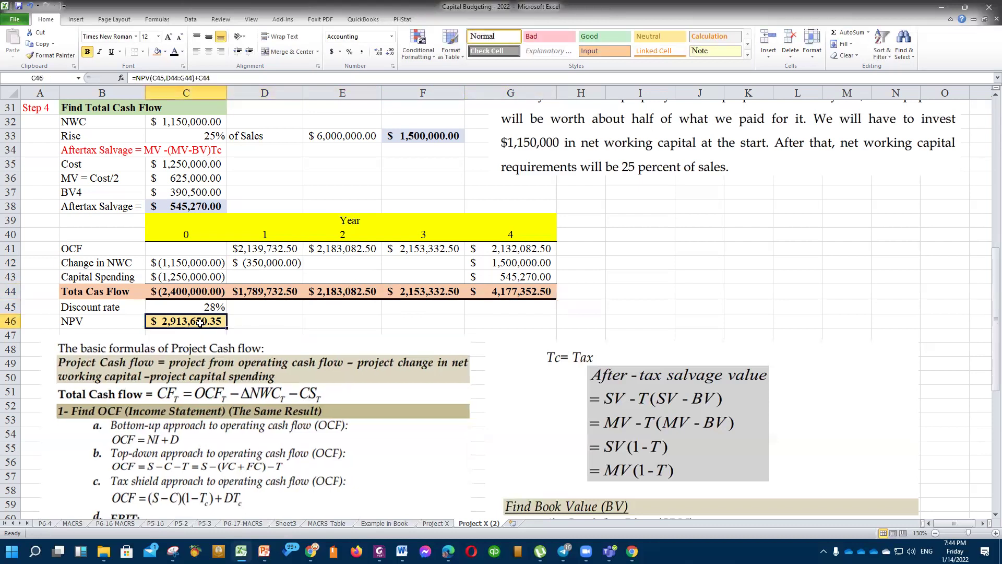
{"action": "type", "text": "=ni"}
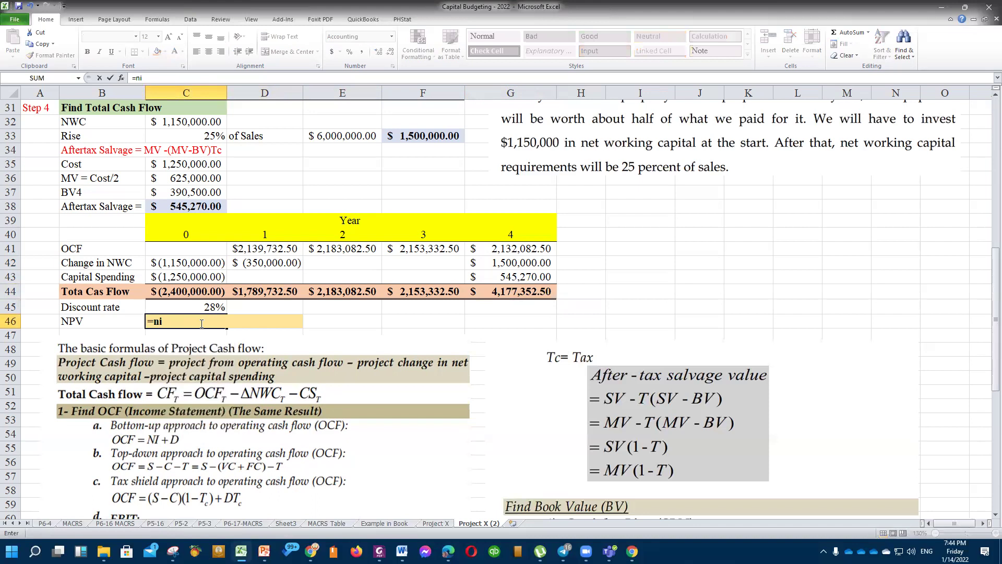
{"action": "key", "text": "BackSpace"}
{"action": "type", "text": "pv"}
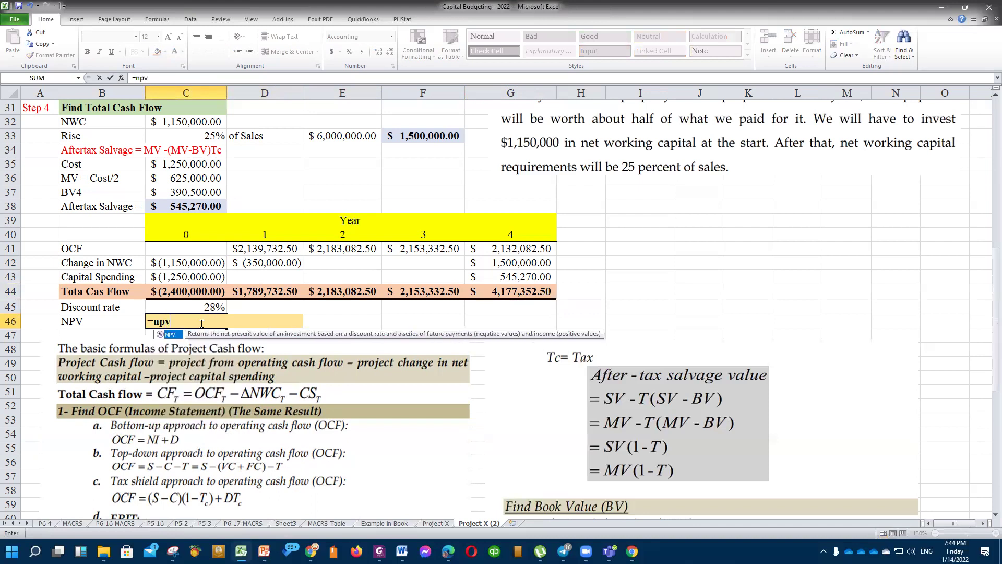
{"action": "key", "text": "Tab"}
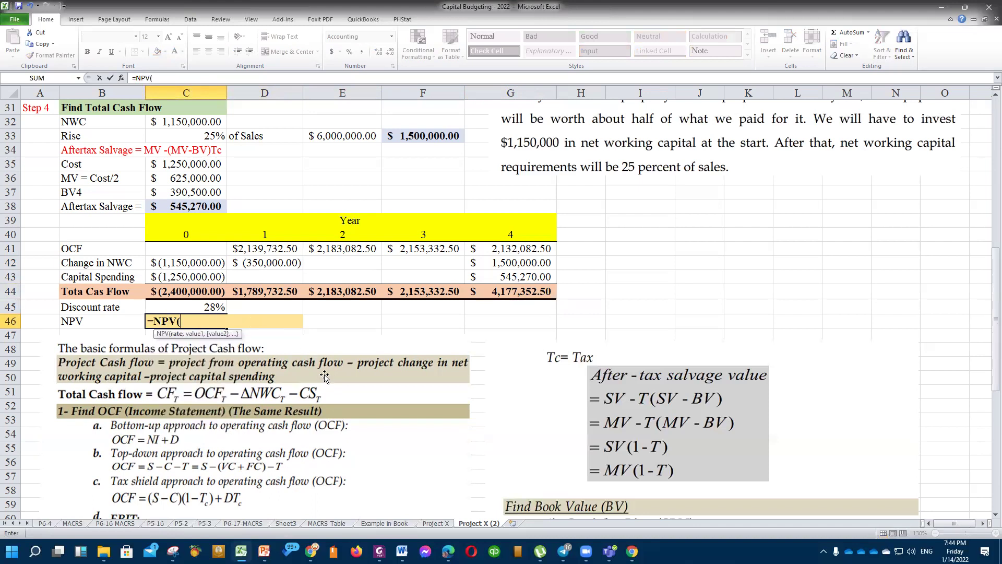
{"action": "left_click", "coordinate": [216, 308]}
{"action": "type", "text": ","}
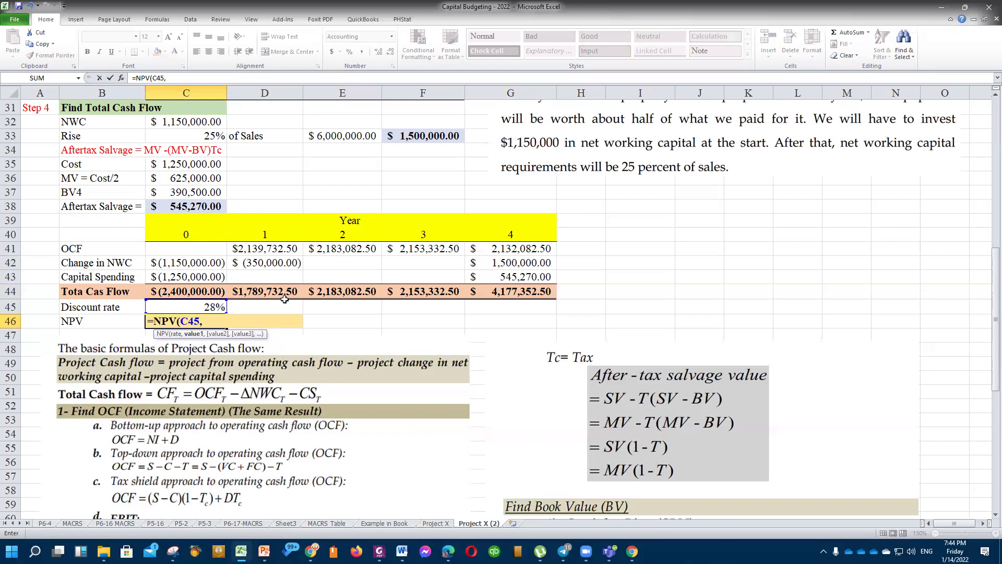
{"action": "left_click_drag", "start_coordinate": [261, 292], "coordinate": [511, 290]}
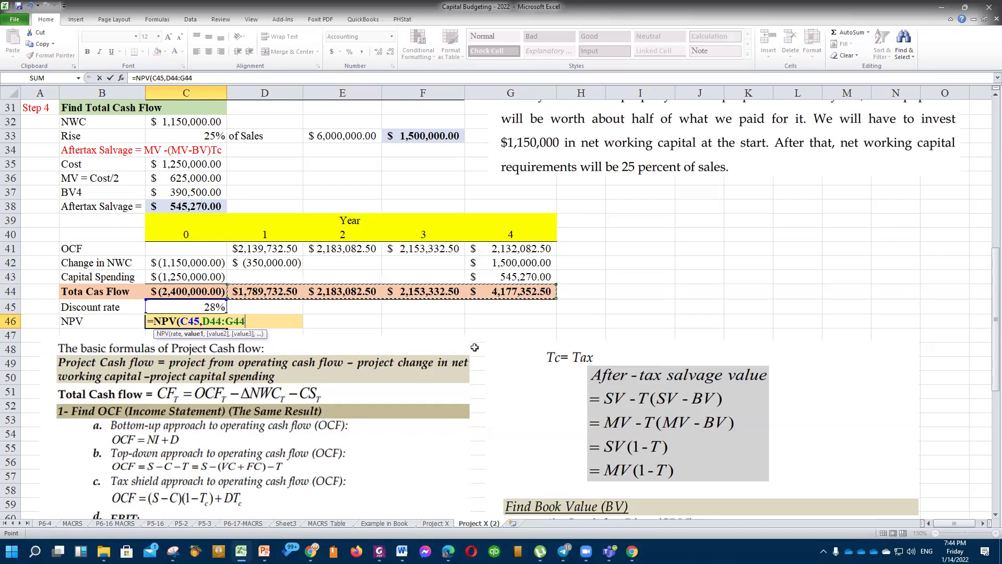
{"action": "type", "text": ")+"}
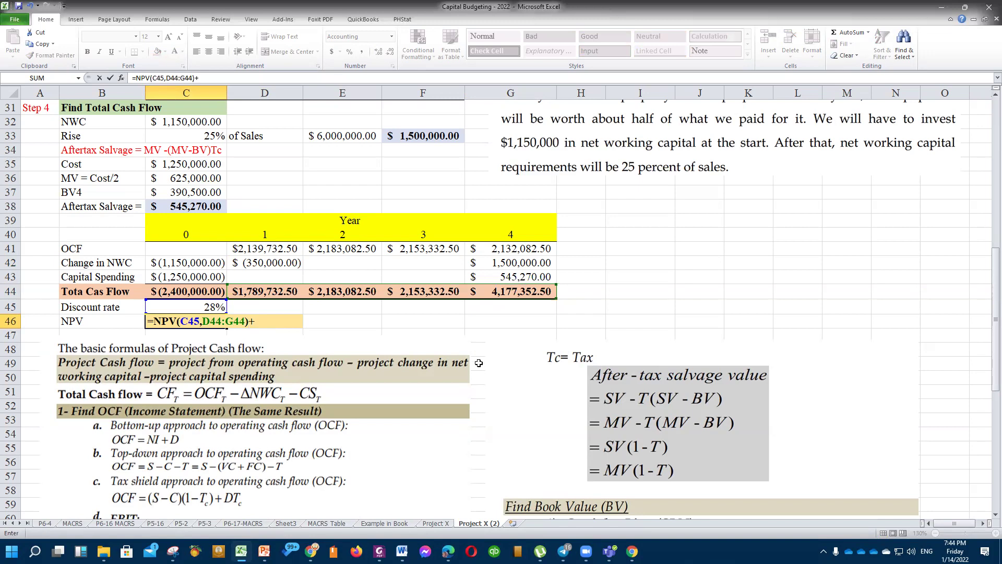
{"action": "left_click", "coordinate": [195, 291]}
{"action": "key", "text": "Return"}
Enter the decision "Accept the Project." in D46 beside the NPV.
{"action": "left_click", "coordinate": [203, 321]}
{"action": "left_click", "coordinate": [267, 325]}
{"action": "left_click", "coordinate": [192, 321]}
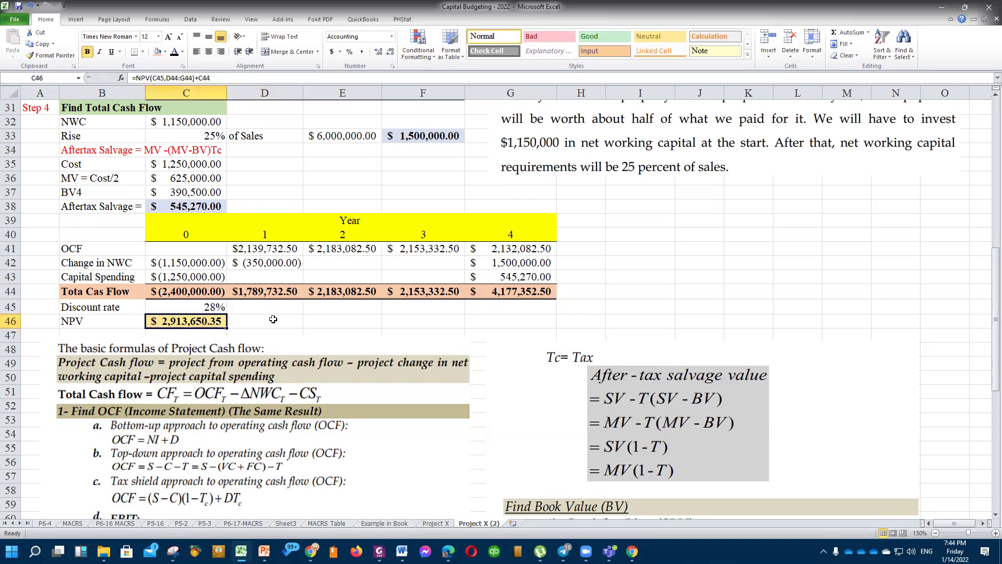
{"action": "left_click", "coordinate": [272, 319]}
{"action": "left_click", "coordinate": [193, 321]}
{"action": "left_click", "coordinate": [258, 321]}
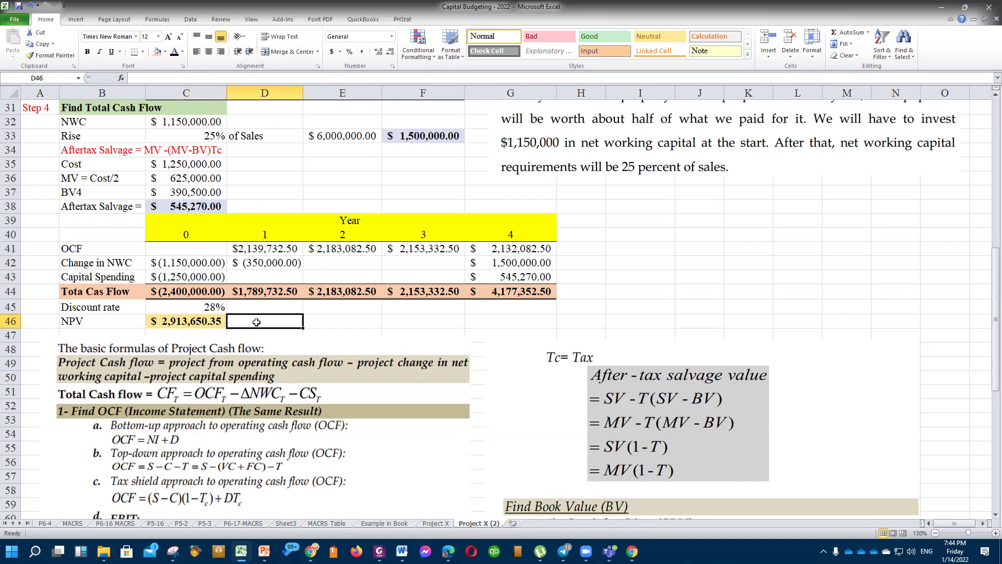
{"action": "type", "text": "Ac"}
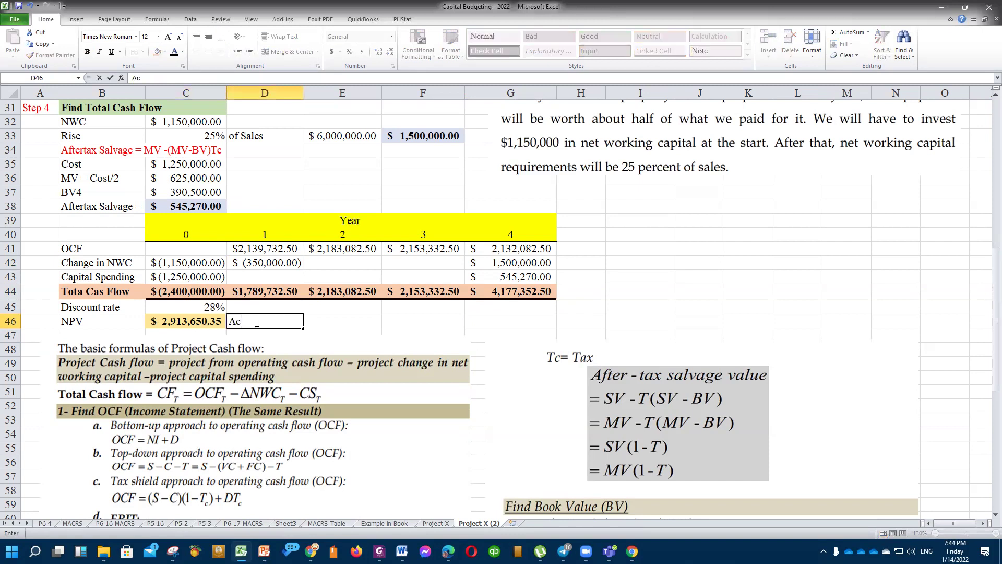
{"action": "type", "text": "cept the "}
{"action": "type", "text": "p0"}
{"action": "type", "text": "r"}
{"action": "key", "text": "BackSpace"}
{"action": "key", "text": "BackSpace"}
{"action": "key", "text": "BackSpace"}
{"action": "type", "text": "P)r"}
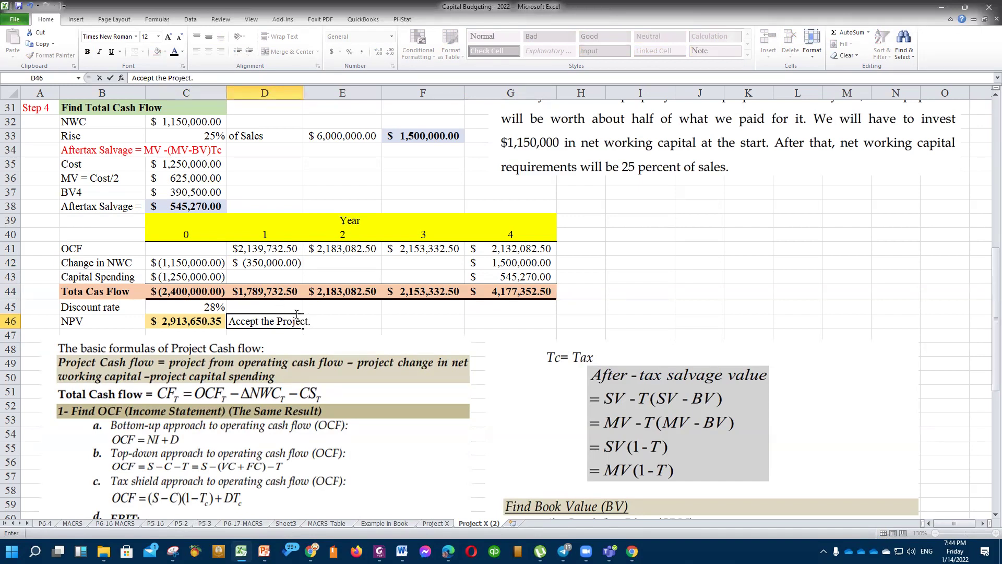
{"action": "left_click", "coordinate": [402, 321]}
Review the NPV in C46 and the total cash flow row across the project years.
{"action": "left_click", "coordinate": [334, 315]}
{"action": "left_click", "coordinate": [267, 317]}
{"action": "left_click", "coordinate": [193, 319]}
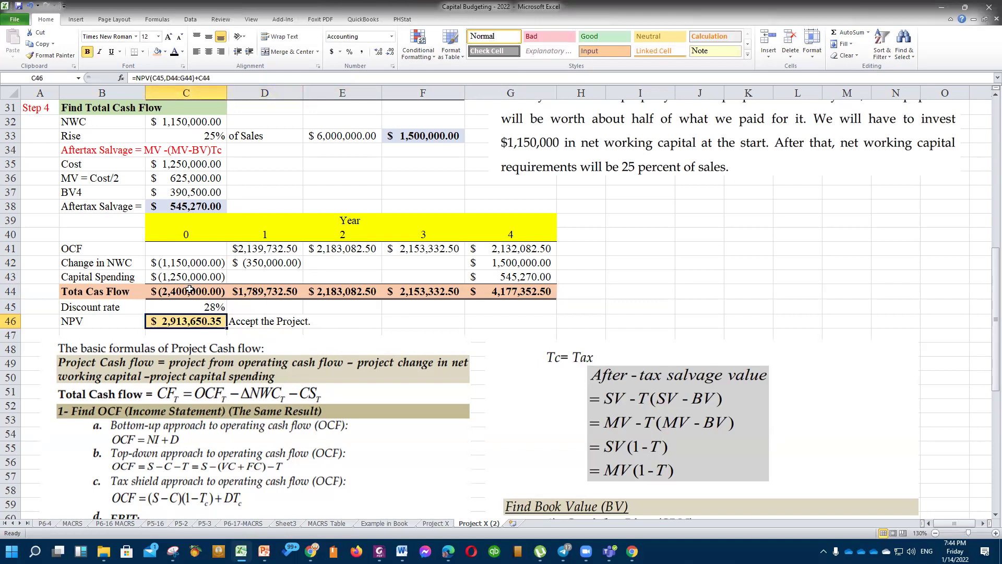
{"action": "left_click_drag", "start_coordinate": [85, 292], "coordinate": [488, 293]}
{"action": "left_click", "coordinate": [626, 294]}
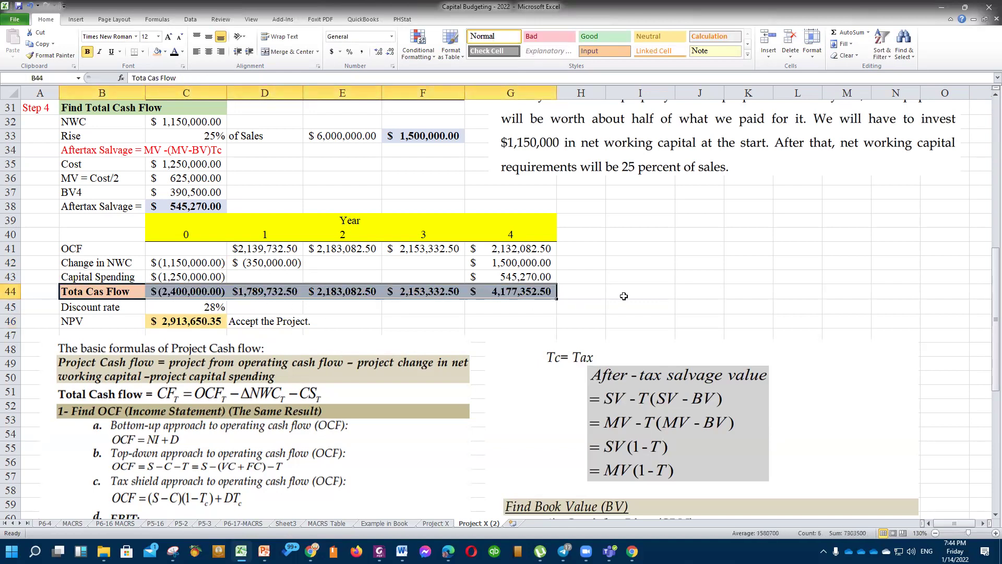
{"action": "left_click", "coordinate": [233, 293]}
{"action": "left_click", "coordinate": [355, 296]}
{"action": "left_click", "coordinate": [436, 297]}
{"action": "left_click", "coordinate": [99, 294]}
{"action": "left_click_drag", "start_coordinate": [99, 294], "coordinate": [282, 294]}
{"action": "left_click", "coordinate": [329, 294]}
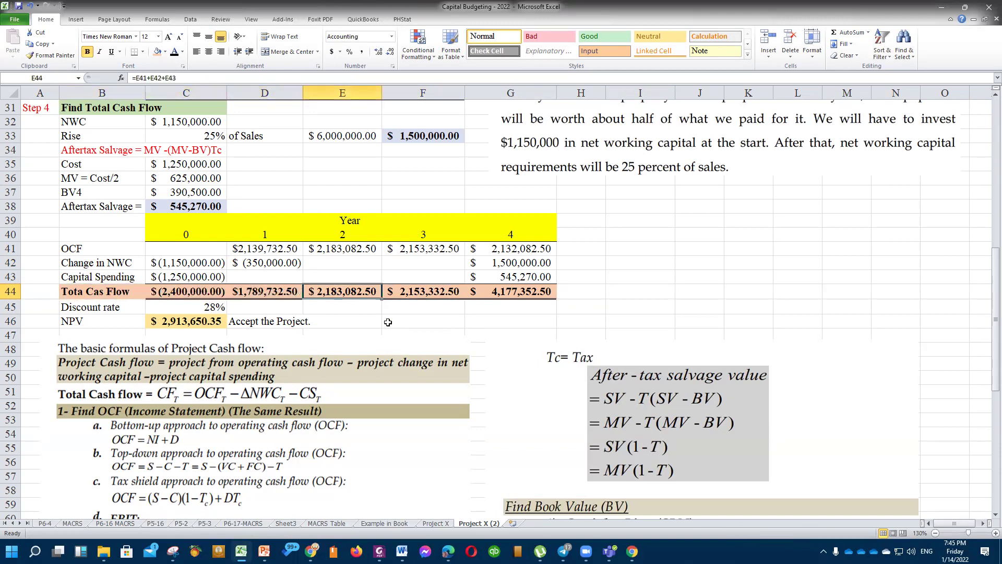
Switch to the browser and open the IRR NPV Calculator on the Financial Calculators site.
{"action": "left_click", "coordinate": [312, 551]}
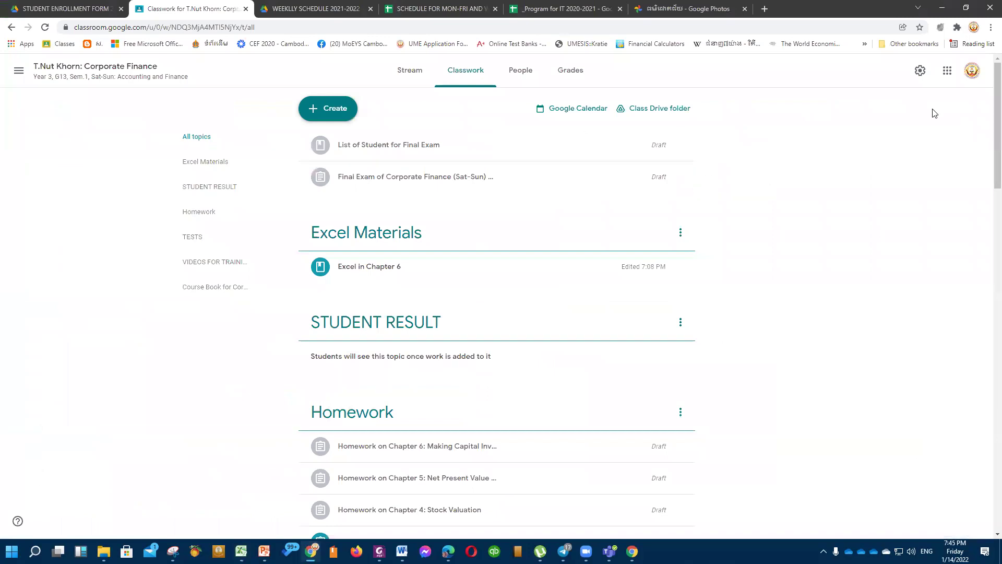
{"action": "left_click", "coordinate": [764, 8]}
{"action": "left_click", "coordinate": [667, 46]}
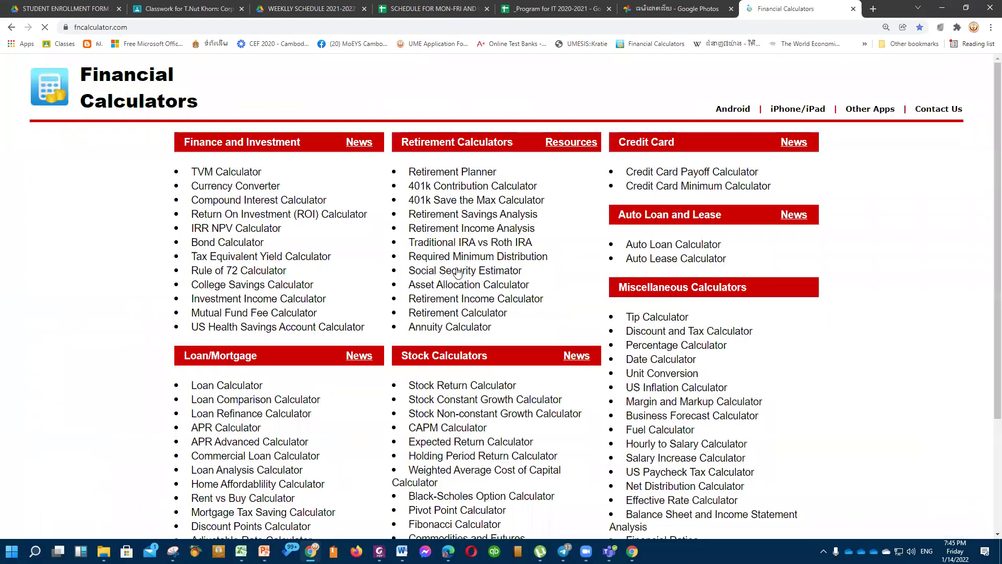
{"action": "scroll", "coordinate": [251, 179], "scroll_direction": "down", "scroll_amount": 1}
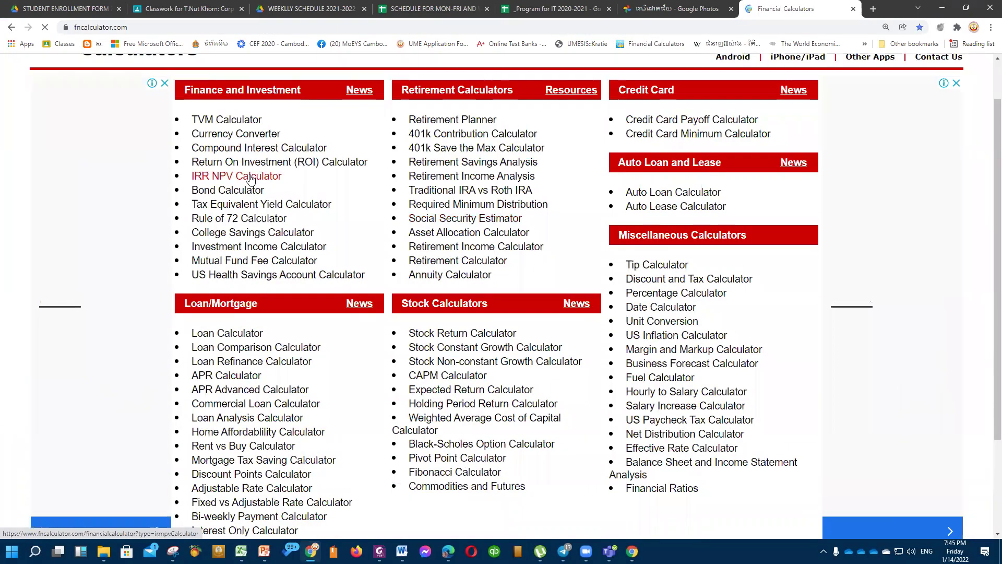
{"action": "left_click", "coordinate": [251, 179]}
Set the calculator's discount rate to 28 and Cash Flow 0 to -2,400,000, checking the year 0 total in the worksheet.
{"action": "left_click", "coordinate": [426, 154]}
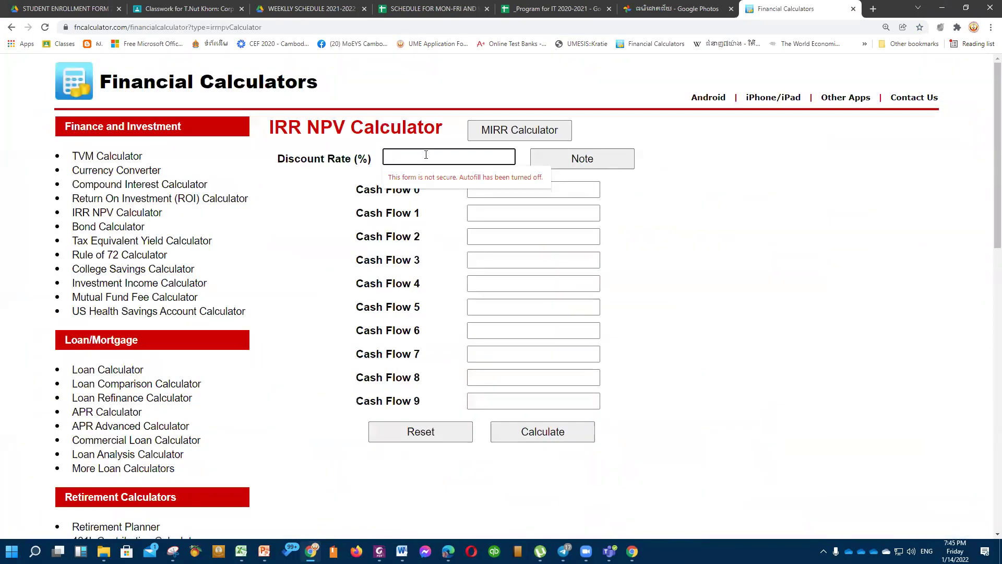
{"action": "type", "text": "28"}
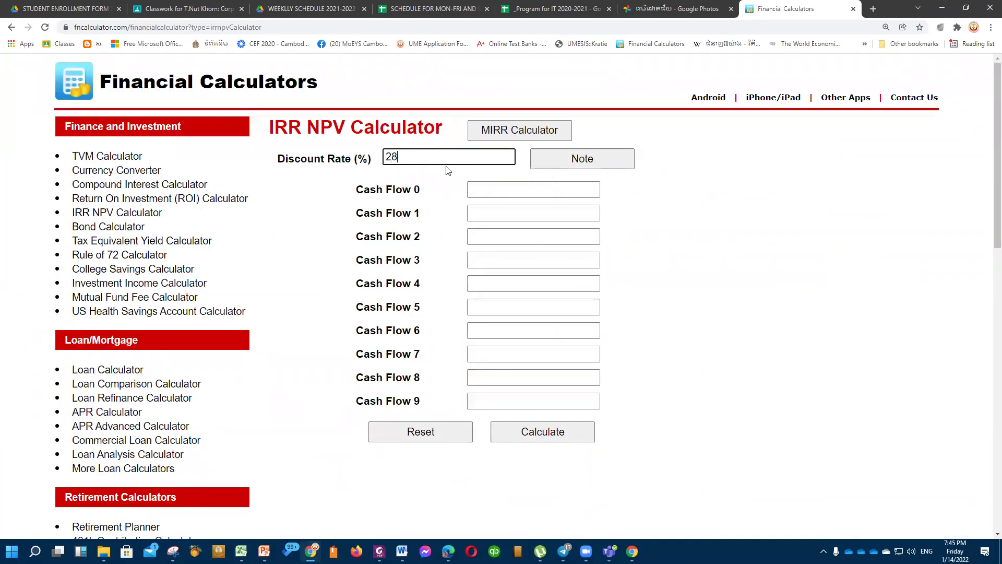
{"action": "left_click", "coordinate": [515, 188]}
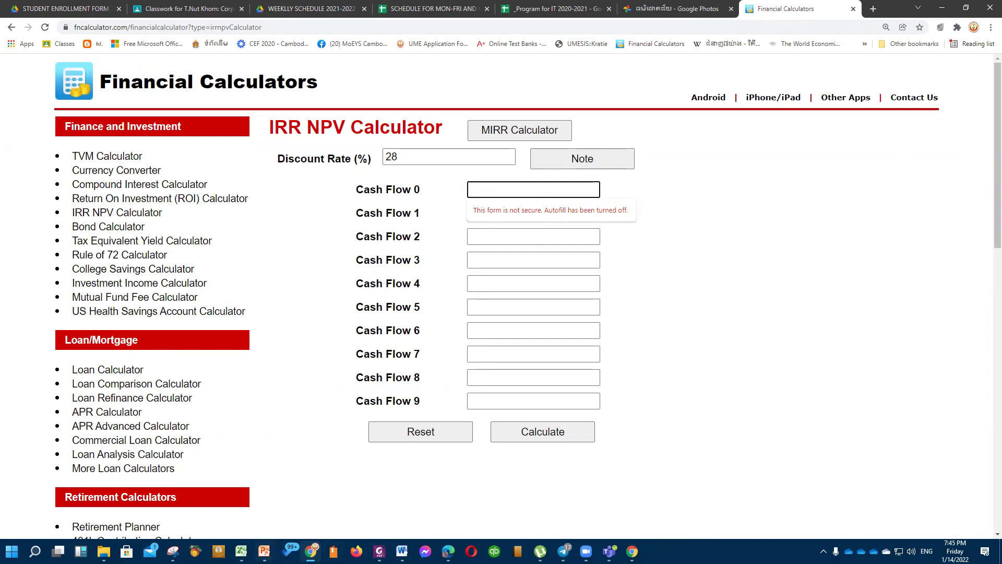
{"action": "left_click", "coordinate": [241, 551]}
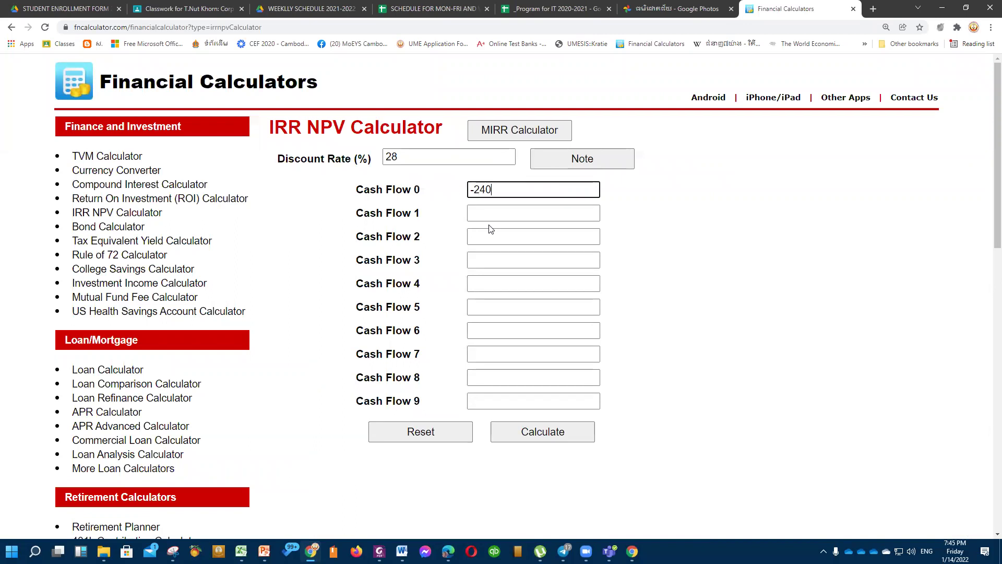
{"action": "type", "text": "-2,400,000"}
Set Cash Flow 1 to 1,789,732.50, consulting the year 1 total cash flow in the worksheet.
{"action": "left_click", "coordinate": [493, 214]}
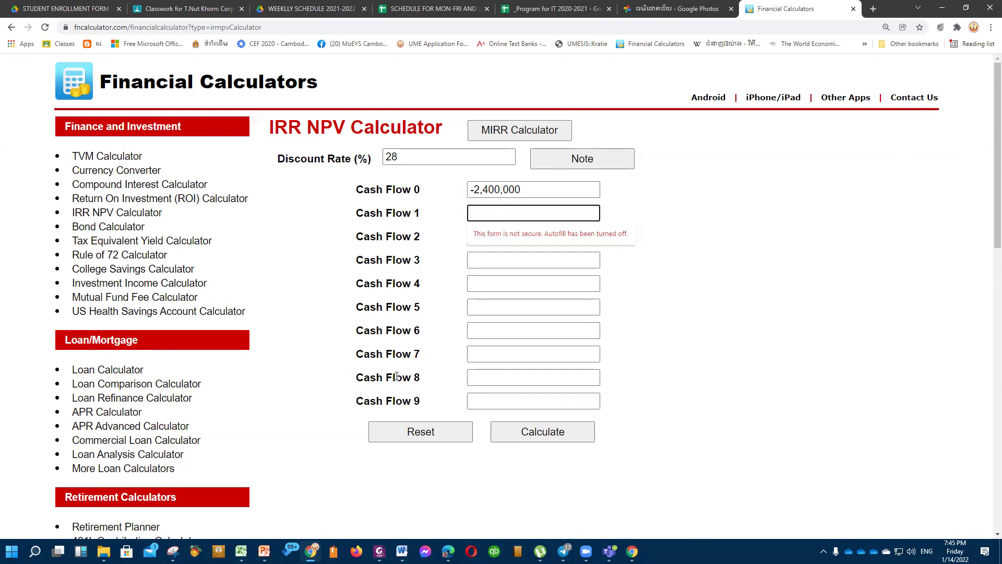
{"action": "key", "text": "alt+Tab"}
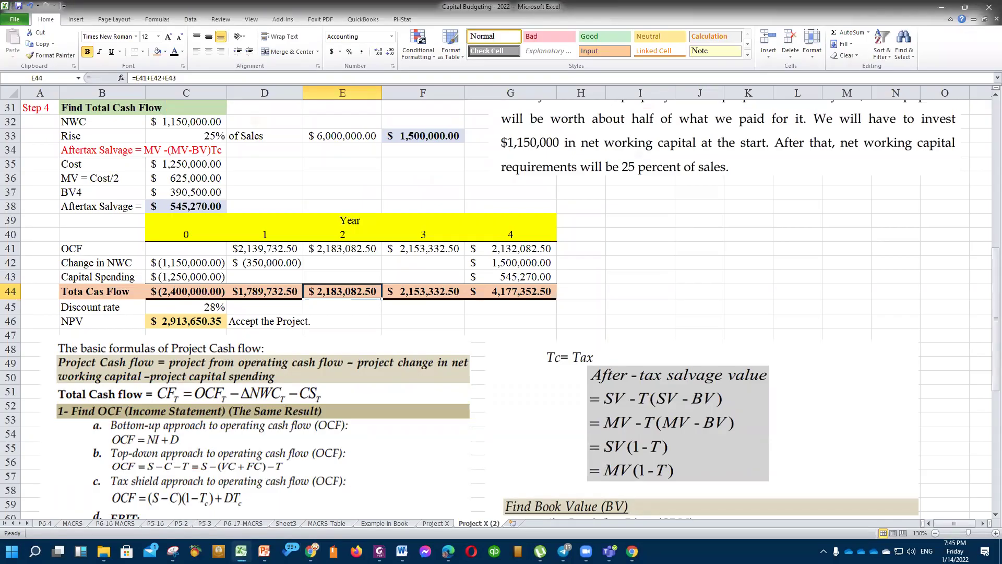
{"action": "key", "text": "alt+Tab"}
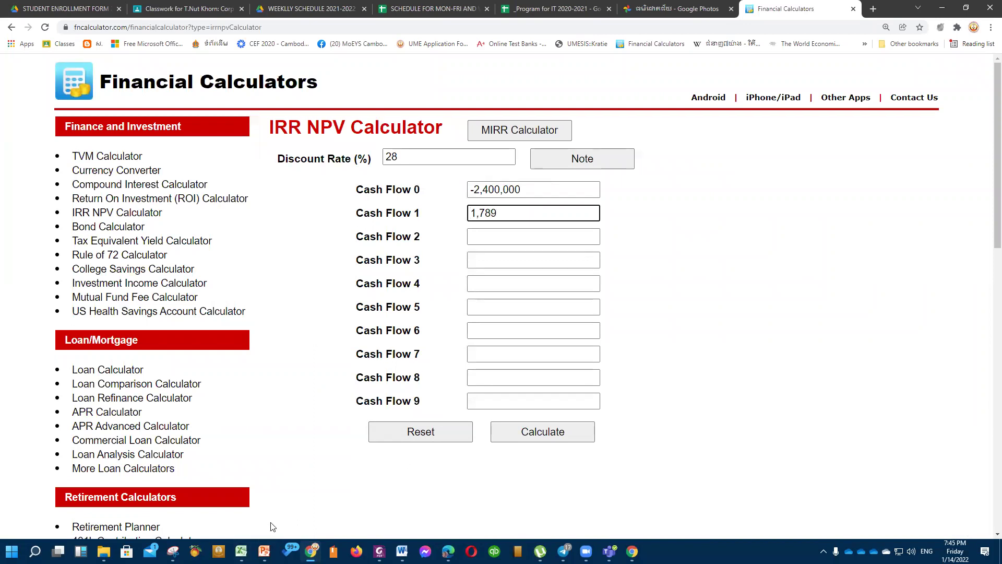
{"action": "key", "text": "alt+Tab"}
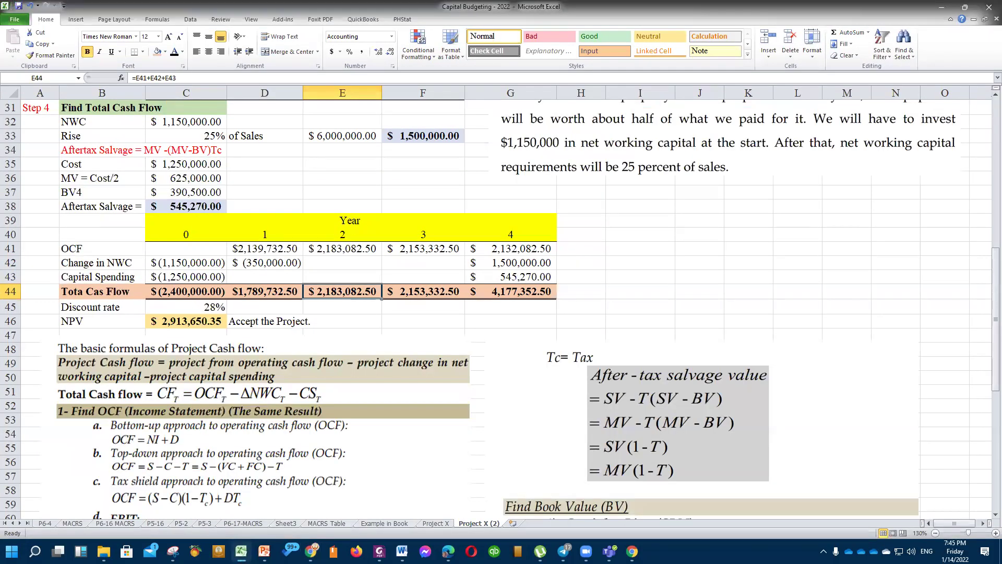
{"action": "left_click", "coordinate": [240, 551]}
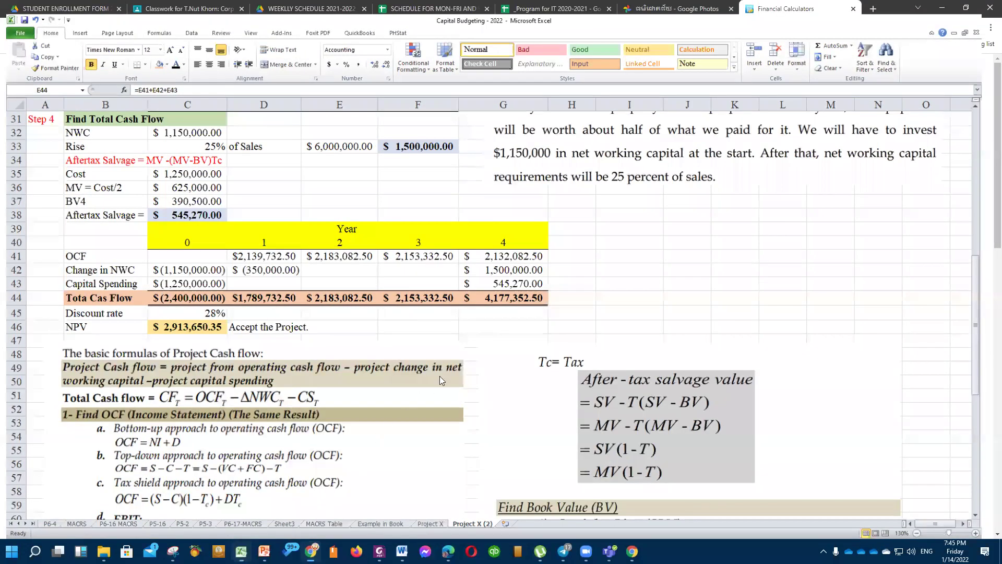
{"action": "type", "text": "7"}
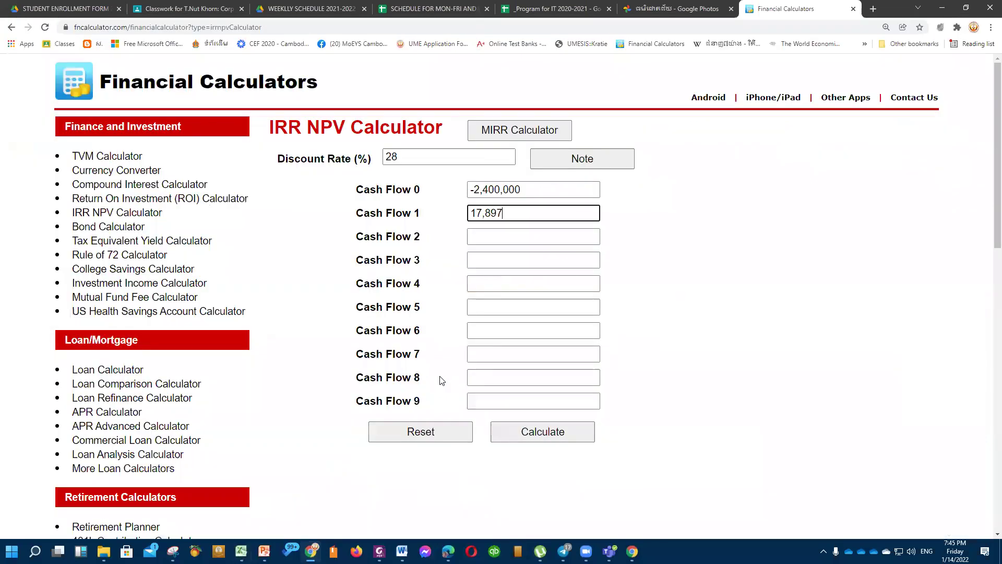
{"action": "type", "text": "32.50"}
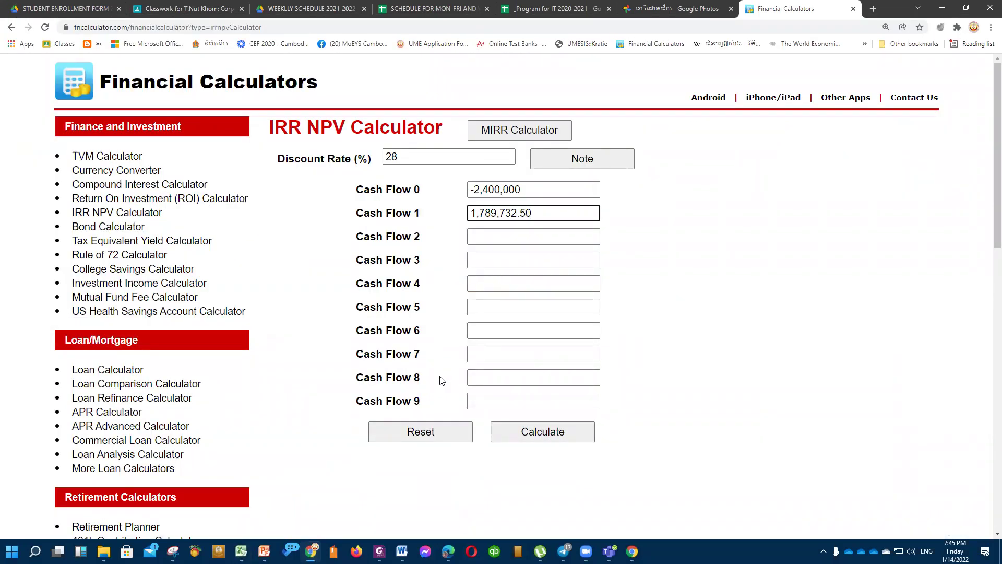
Copy the year 2 total cash flow from the worksheet into Cash Flow 2 as 2,183,082.50, without the dollar sign.
{"action": "left_click", "coordinate": [519, 236]}
{"action": "key", "text": "alt+Tab"}
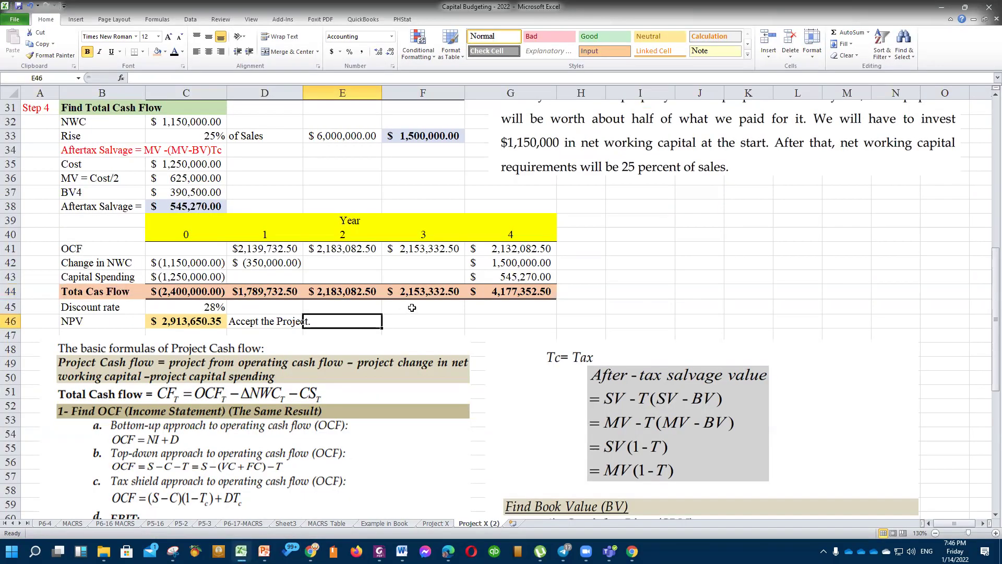
{"action": "left_click", "coordinate": [353, 291]}
{"action": "key", "text": "ctrl+c"}
{"action": "key", "text": "alt+Tab"}
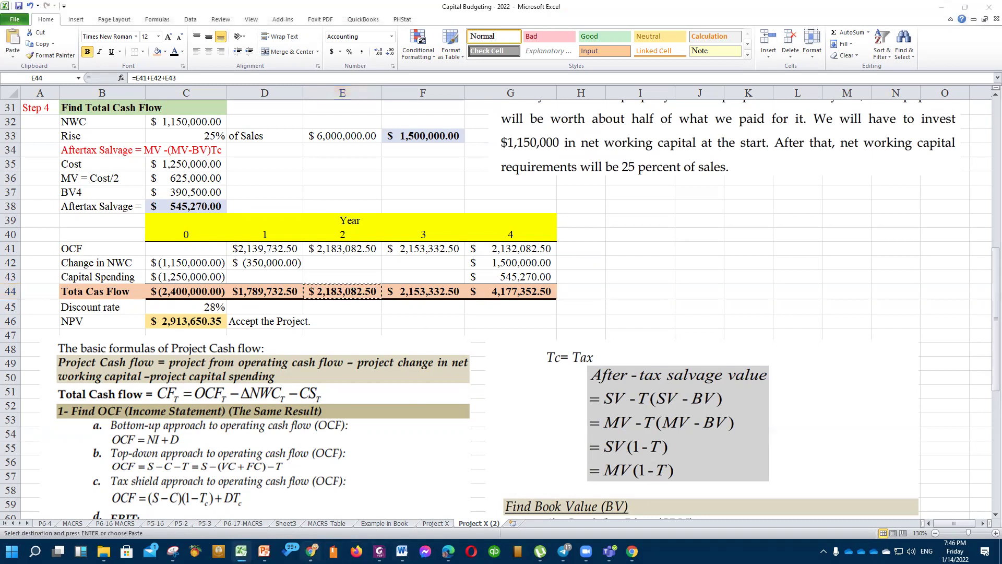
{"action": "key", "text": "ctrl+v"}
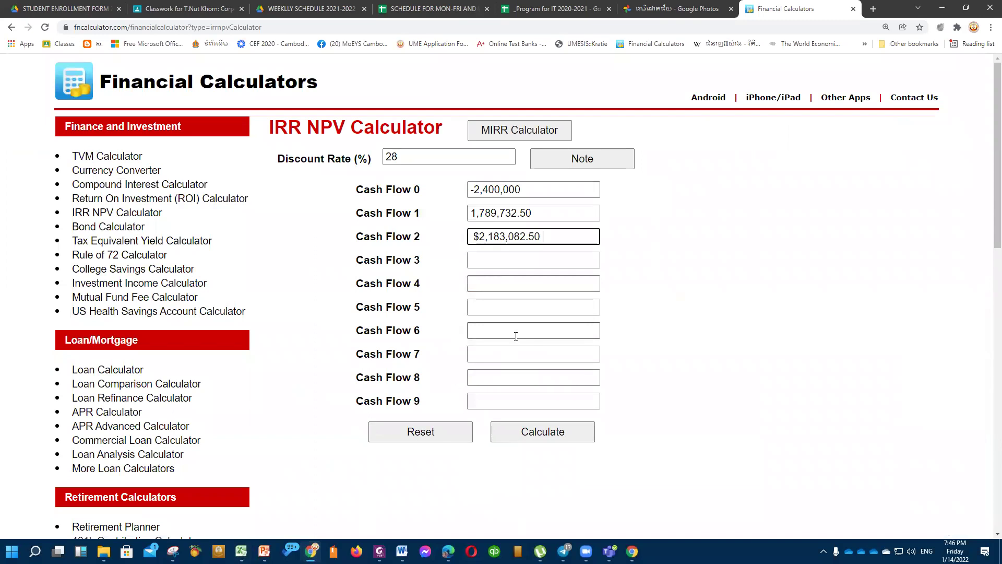
{"action": "left_click", "coordinate": [480, 237]}
{"action": "key", "text": "BackSpace"}
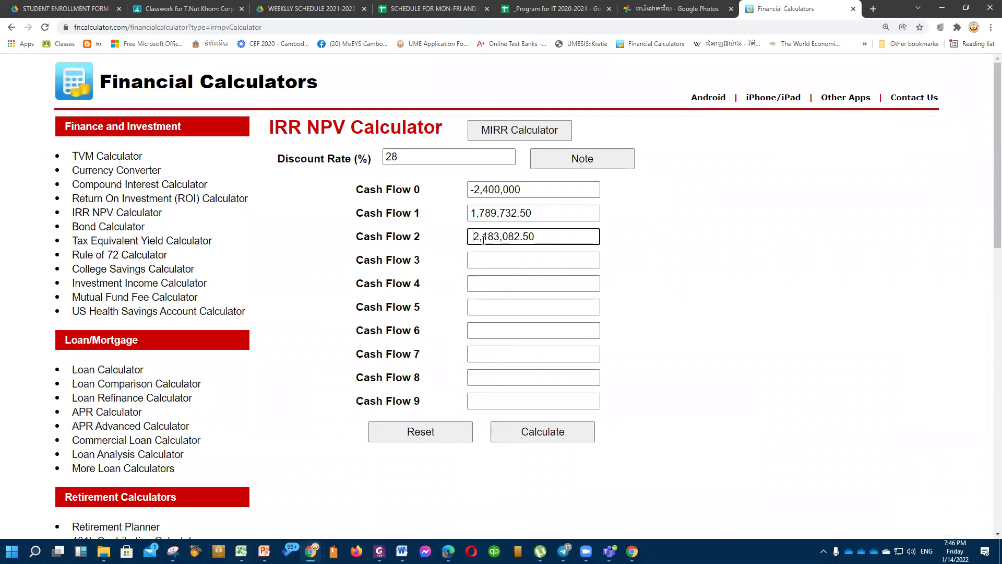
Copy the year 3 total cash flow from F44 into Cash Flow 3 as 2,153,332.50, without the dollar sign.
{"action": "key", "text": "Tab"}
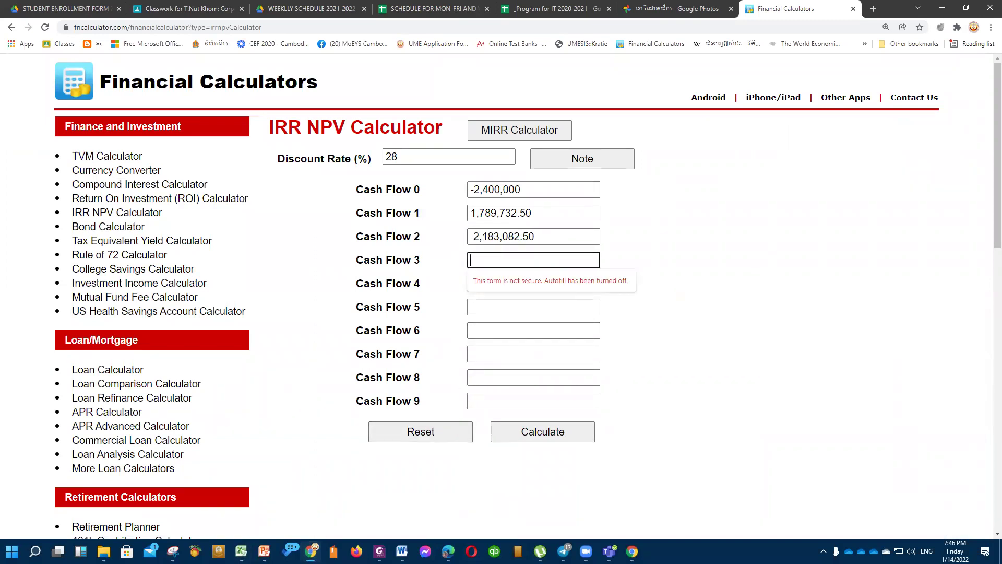
{"action": "key", "text": "alt+Tab"}
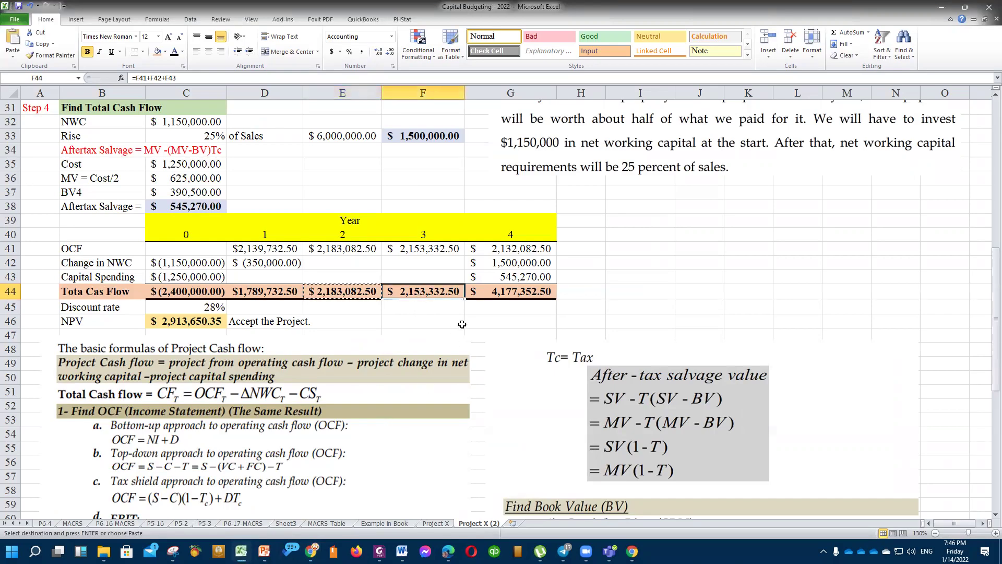
{"action": "key", "text": "ctrl+c"}
{"action": "left_click", "coordinate": [311, 551]}
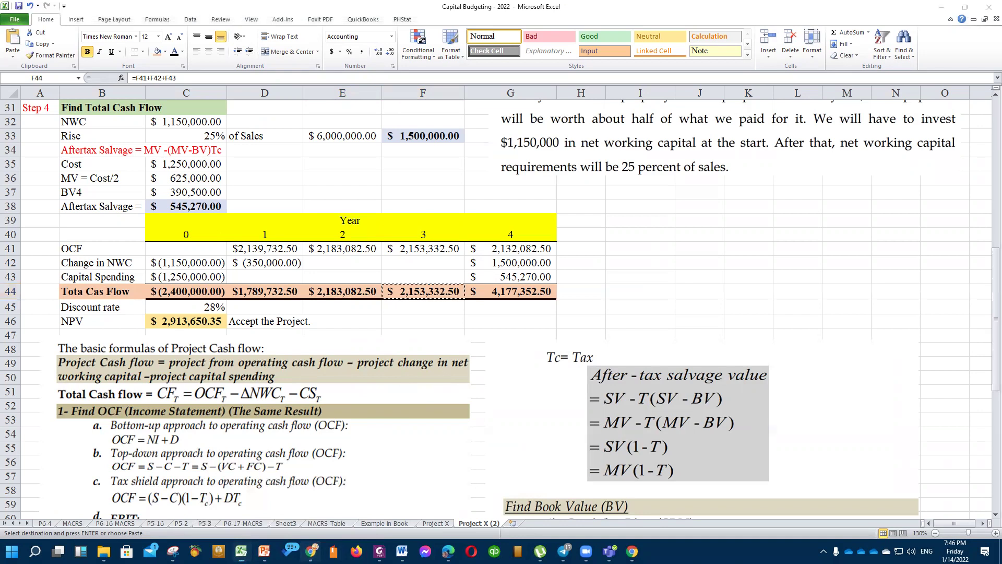
{"action": "key", "text": "ctrl+v"}
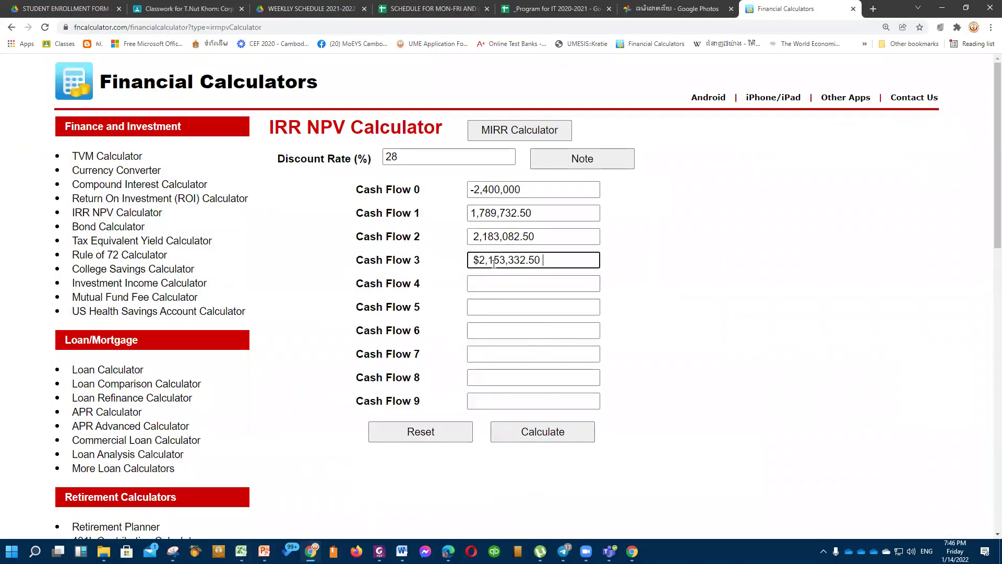
{"action": "left_click", "coordinate": [478, 261]}
{"action": "key", "text": "BackSpace"}
Copy the year 4 total cash flow from G44 into the calculator's Cash Flow 4 as $4,177,352.50.
{"action": "key", "text": "Tab"}
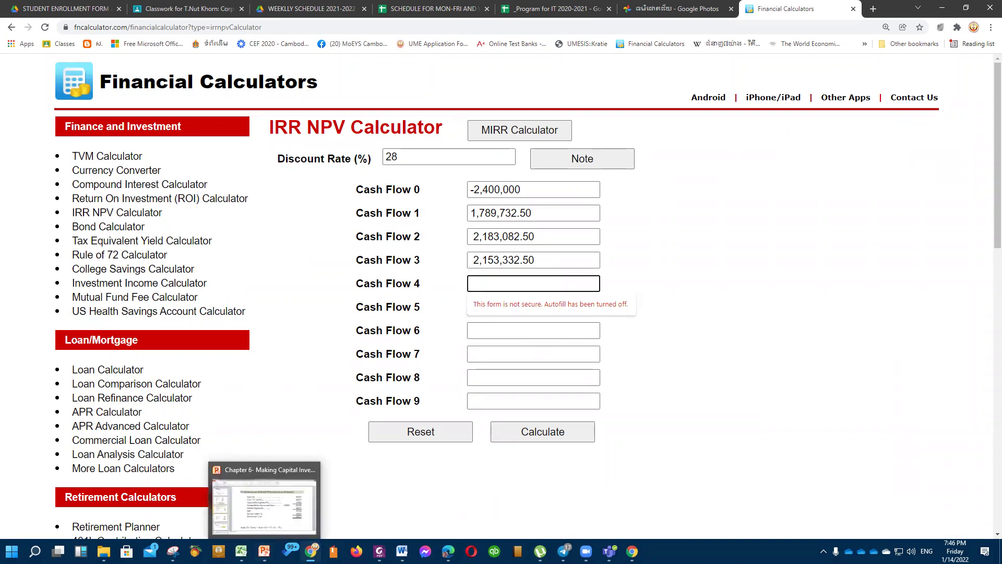
{"action": "left_click", "coordinate": [241, 551]}
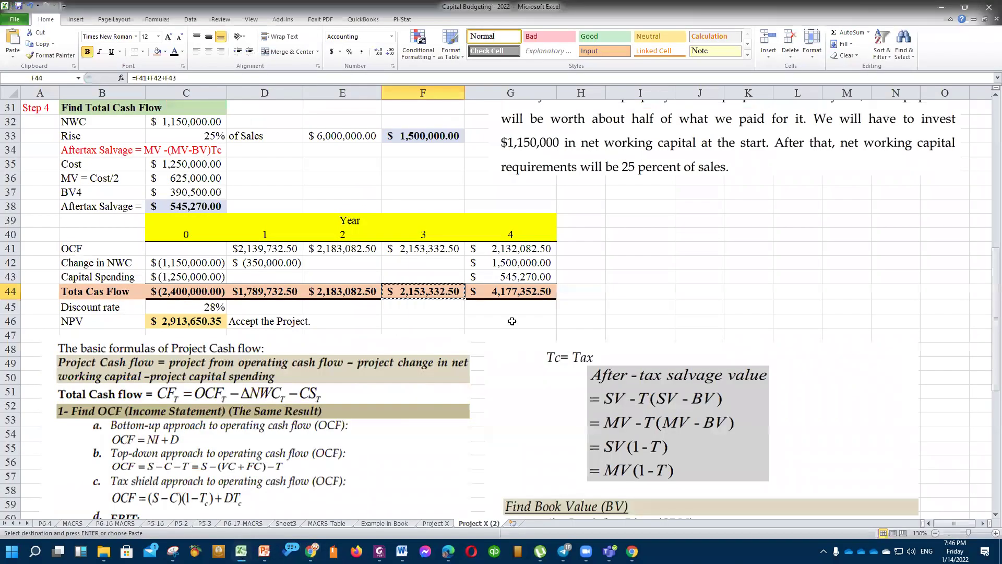
{"action": "key", "text": "Right"}
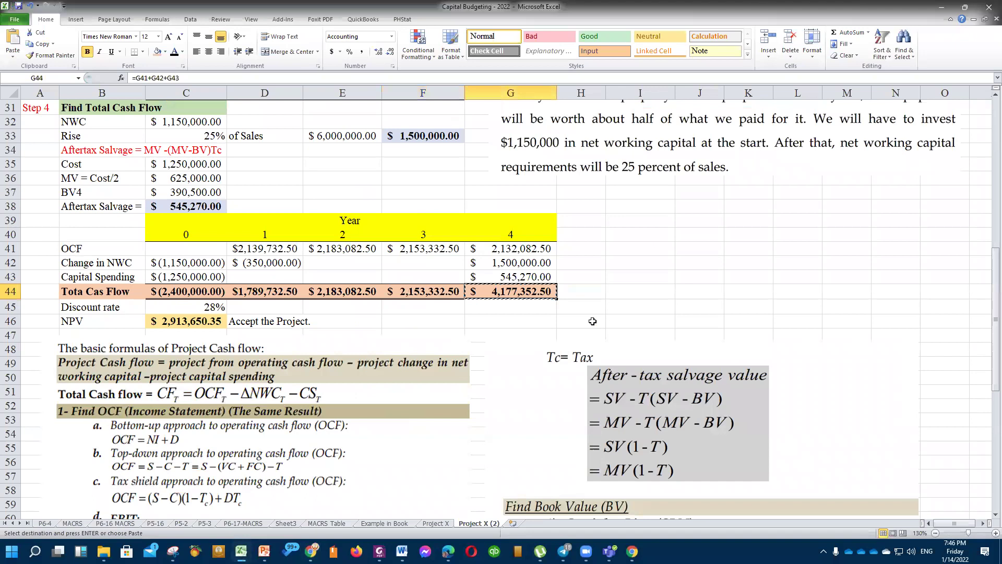
{"action": "key", "text": "ctrl+c"}
{"action": "mouse_move", "coordinate": [379, 551]}
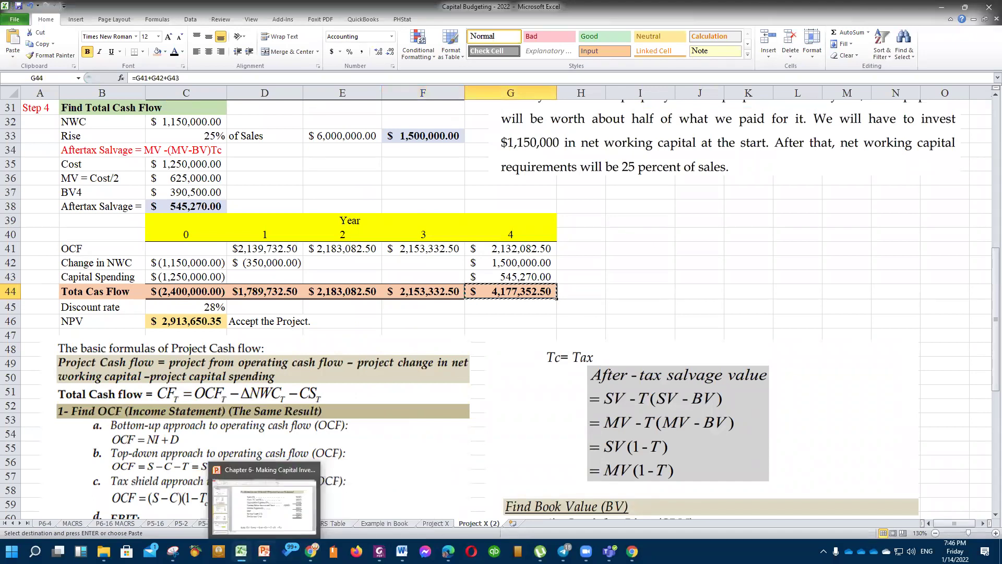
{"action": "left_click", "coordinate": [311, 551]}
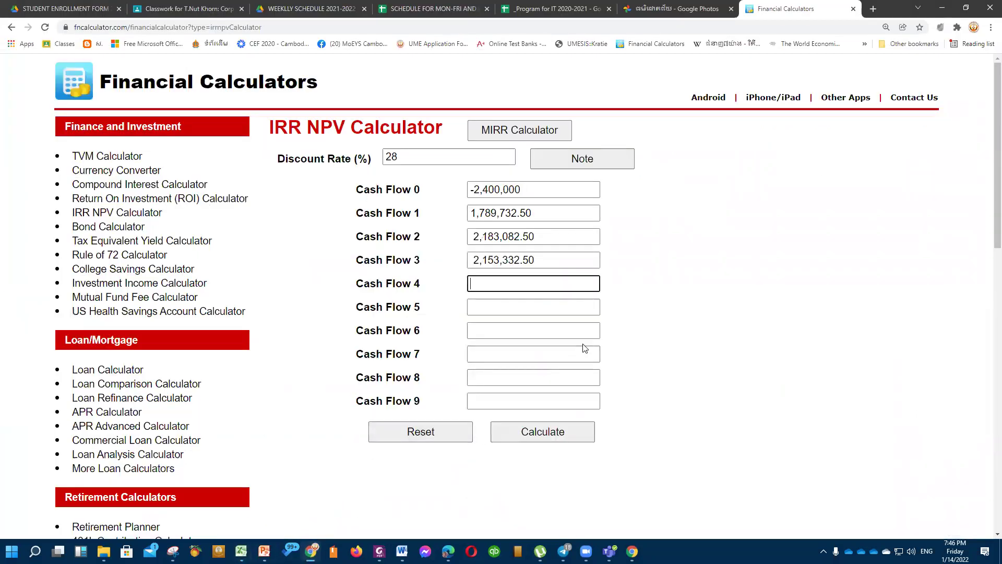
{"action": "key", "text": "ctrl+v"}
{"action": "left_click", "coordinate": [529, 310]}
{"action": "left_click", "coordinate": [711, 316]}
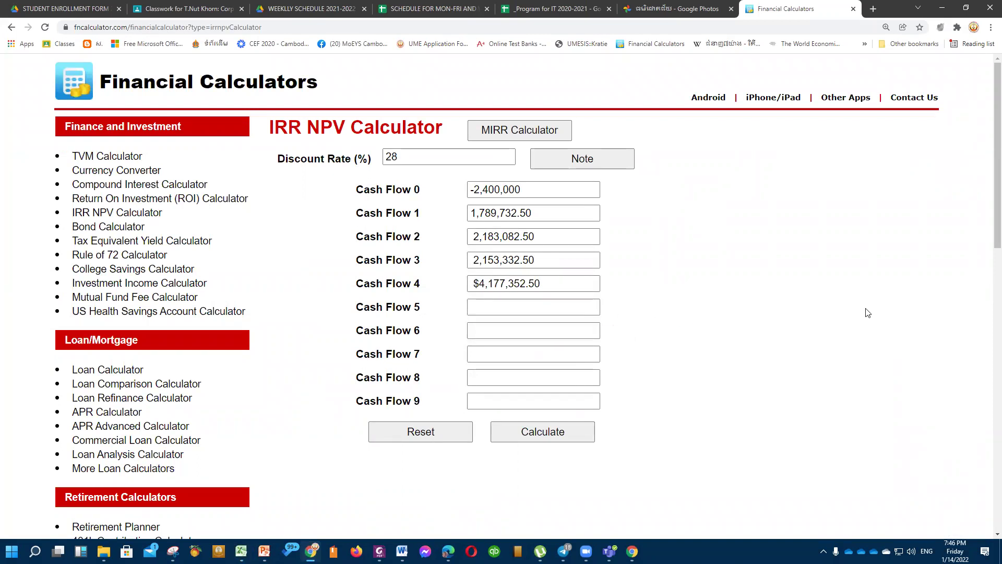
Remove the dollar sign from Cash Flow 4, leaving 4,177,352.50, and calculate the IRR and NPV.
{"action": "left_click", "coordinate": [531, 436]}
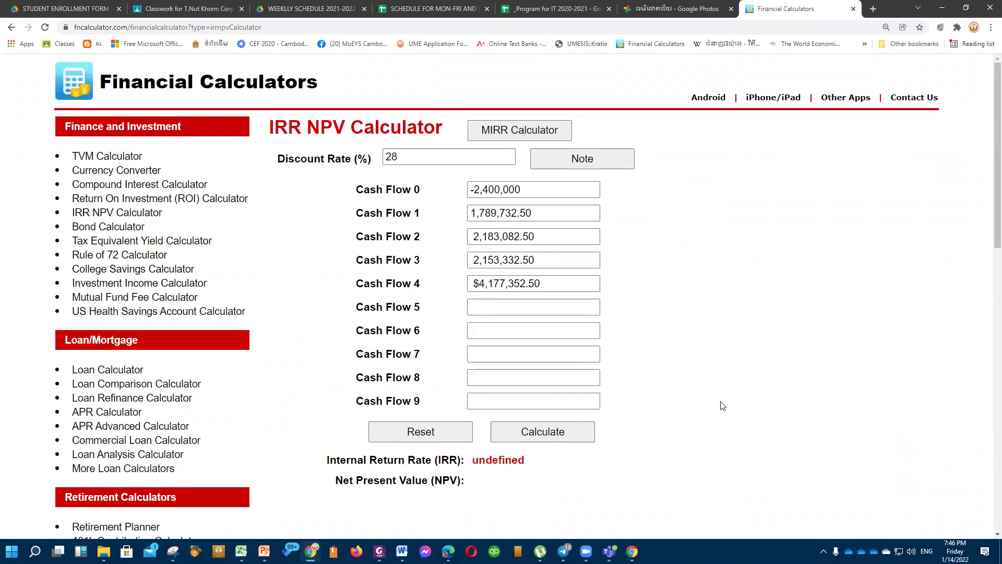
{"action": "left_click", "coordinate": [479, 283]}
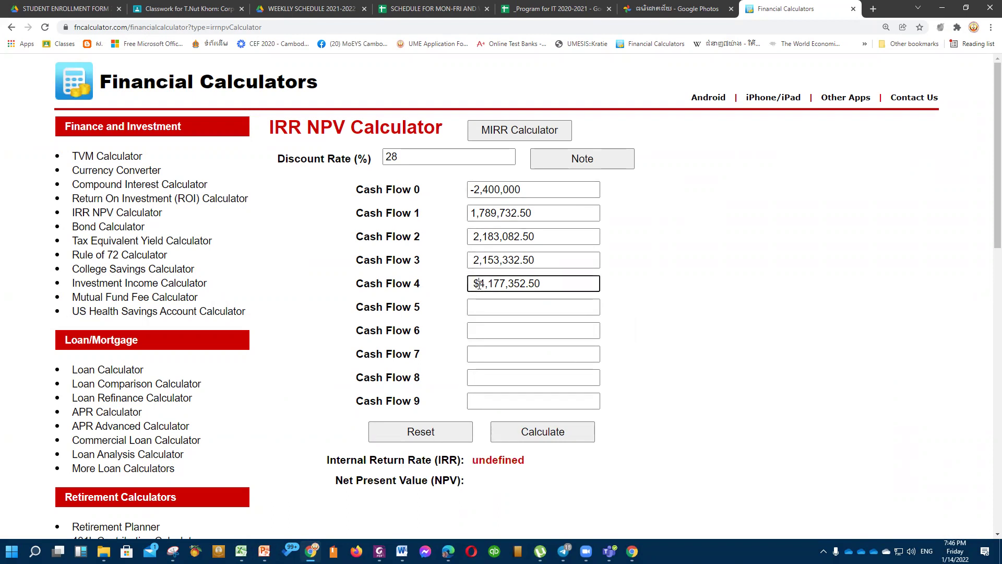
{"action": "key", "text": "BackSpace"}
{"action": "left_click", "coordinate": [734, 289]}
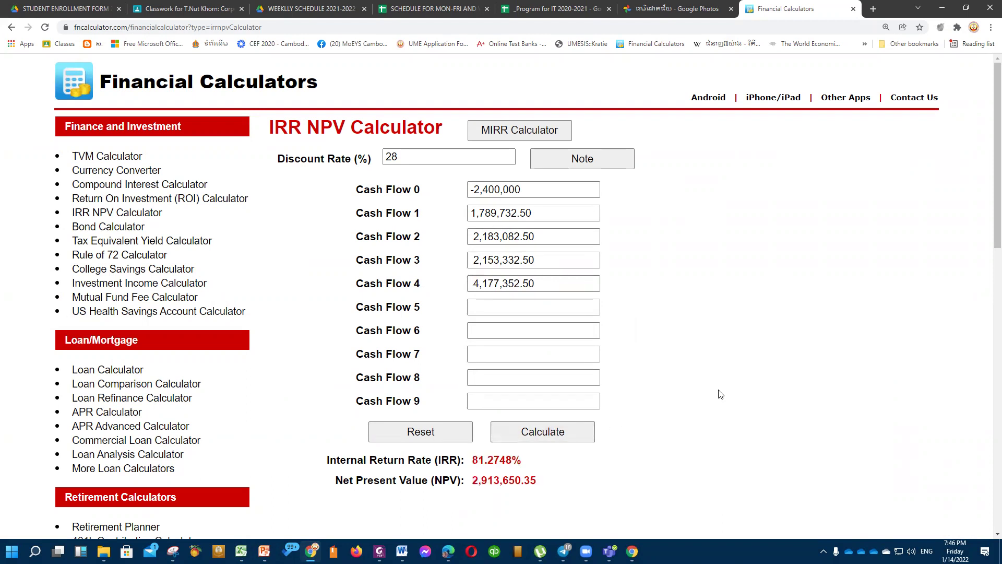
Review the calculator's cash flows and NPV, and compare them with the NPV in C46 of the Excel worksheet.
{"action": "left_click_drag", "start_coordinate": [473, 191], "coordinate": [509, 289]}
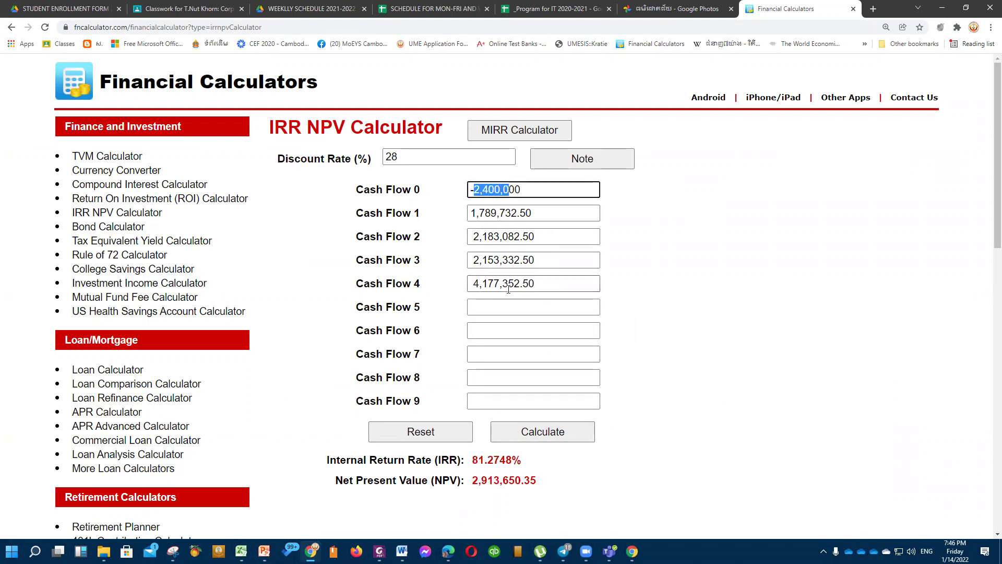
{"action": "left_click", "coordinate": [567, 215]}
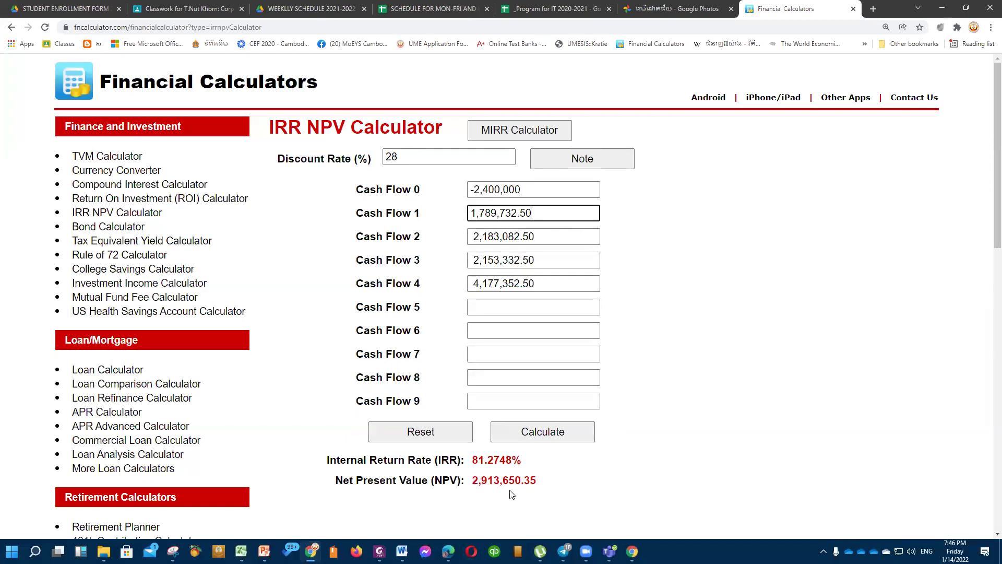
{"action": "left_click_drag", "start_coordinate": [471, 482], "coordinate": [544, 485]}
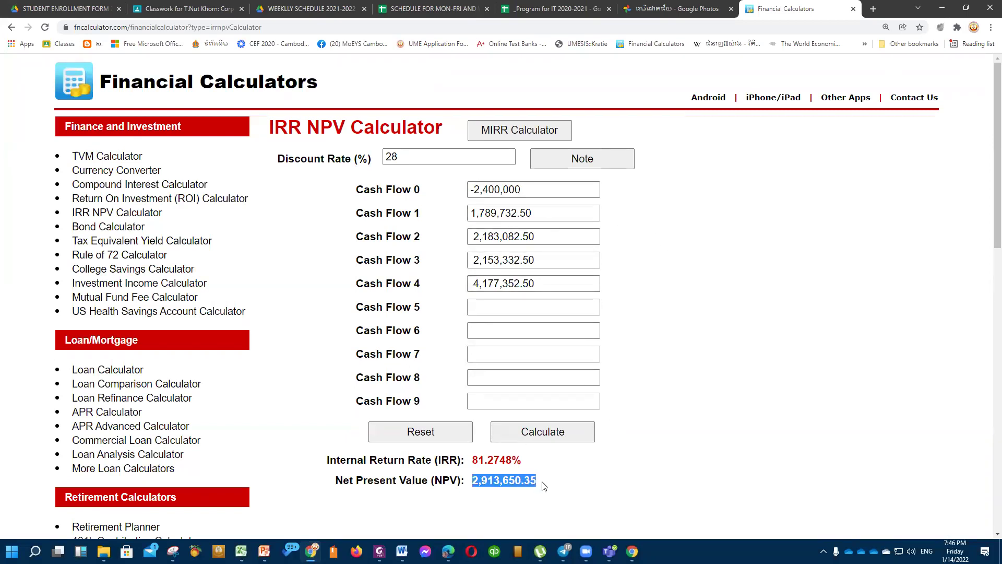
{"action": "left_click", "coordinate": [593, 491]}
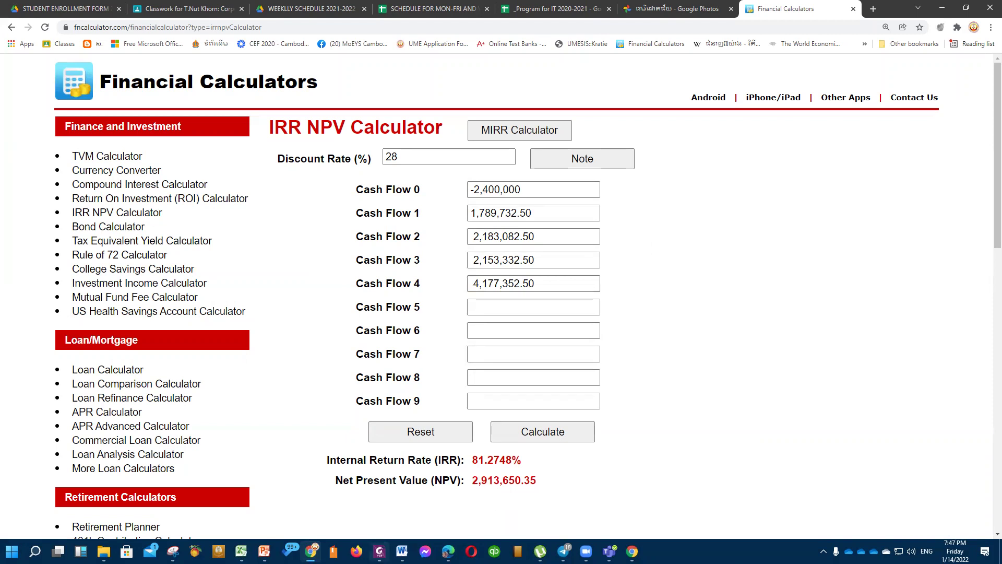
{"action": "left_click", "coordinate": [241, 551]}
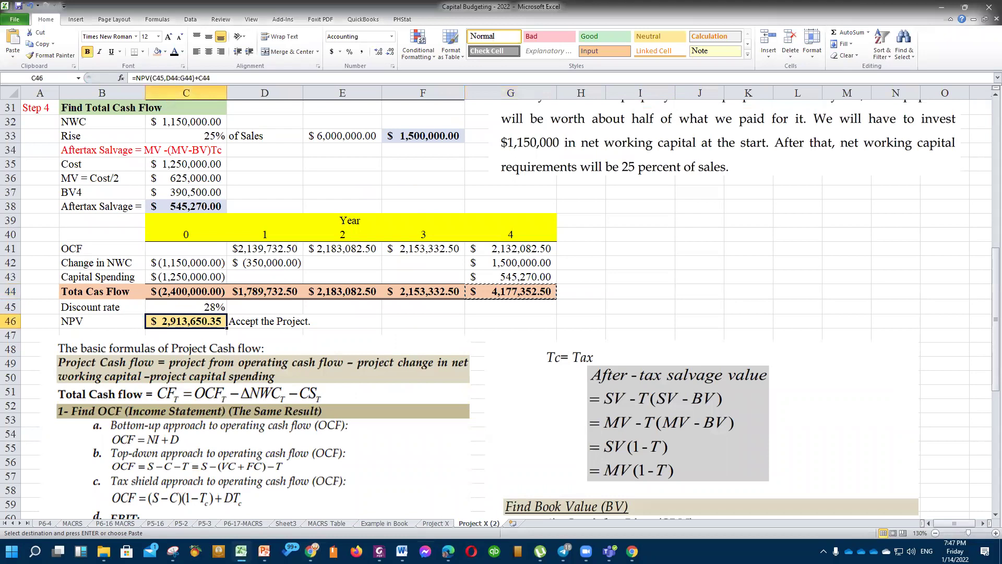
Switch to the Corporate Finance PDF in Foxit PhantomPDF and check the NPV in Table 14's projected cash flow.
{"action": "left_click", "coordinate": [378, 551]}
{"action": "scroll", "coordinate": [656, 458], "scroll_direction": "down", "scroll_amount": 3}
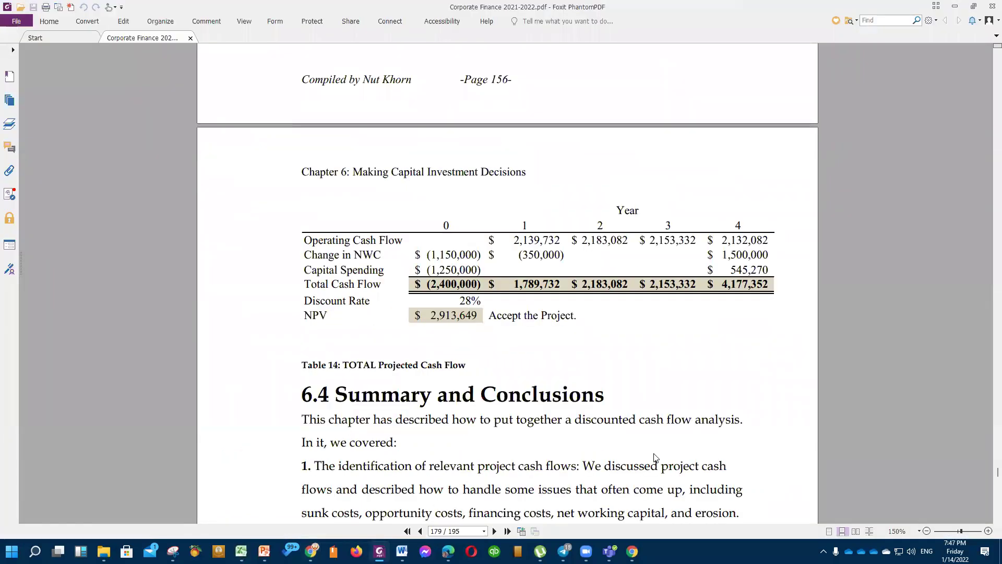
{"action": "left_click_drag", "start_coordinate": [426, 316], "coordinate": [500, 316]}
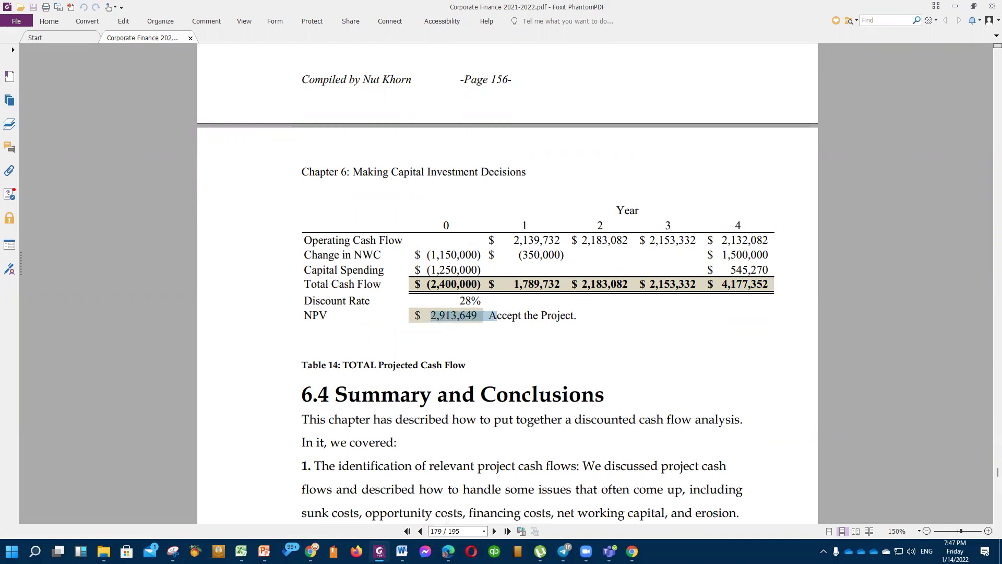
Return to the Excel worksheet and examine the NWC, the 25% of sales requirement and the year 1 change in NWC.
{"action": "left_click", "coordinate": [240, 551]}
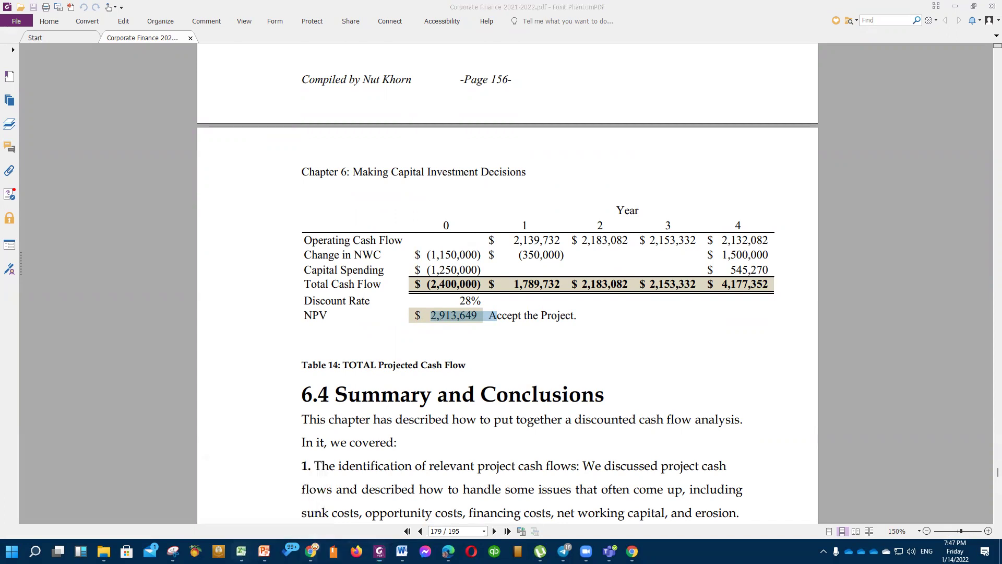
{"action": "left_click", "coordinate": [681, 305]}
{"action": "left_click", "coordinate": [693, 235]}
{"action": "scroll", "coordinate": [694, 313], "scroll_direction": "up", "scroll_amount": 1}
{"action": "scroll", "coordinate": [693, 313], "scroll_direction": "up", "scroll_amount": 1}
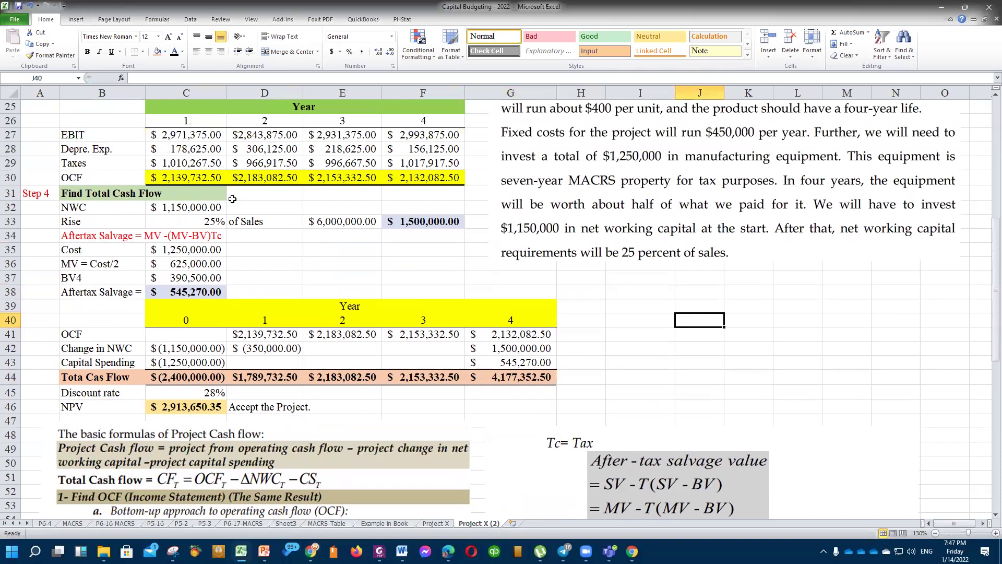
{"action": "left_click", "coordinate": [180, 209]}
{"action": "left_click", "coordinate": [390, 220]}
{"action": "left_click", "coordinate": [265, 346]}
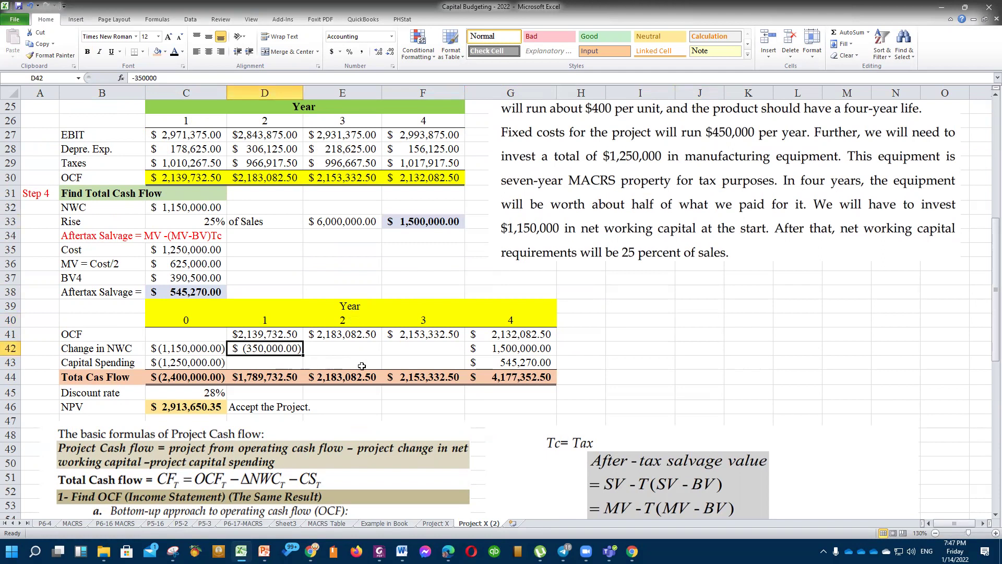
{"action": "left_click", "coordinate": [189, 208]}
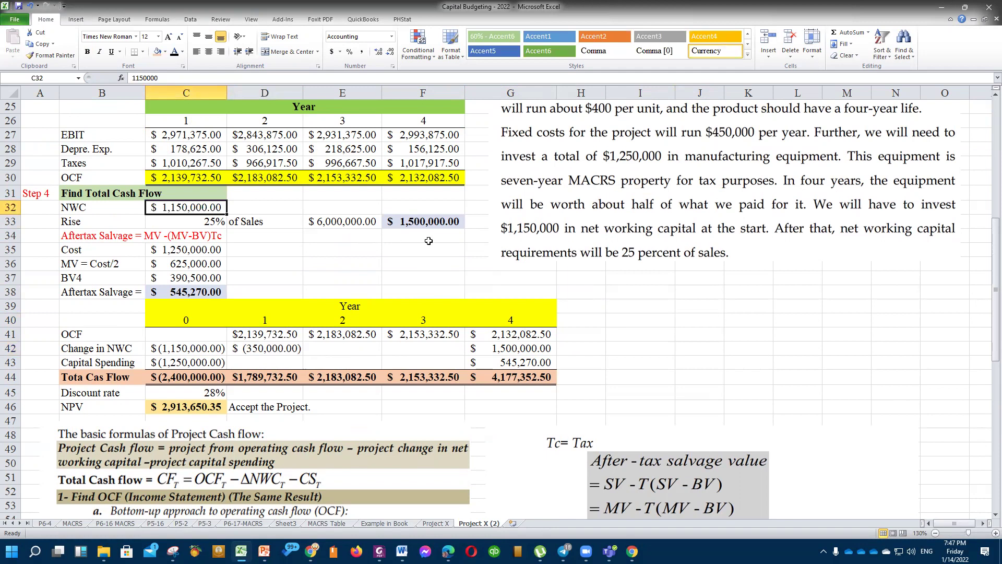
{"action": "left_click", "coordinate": [289, 348]}
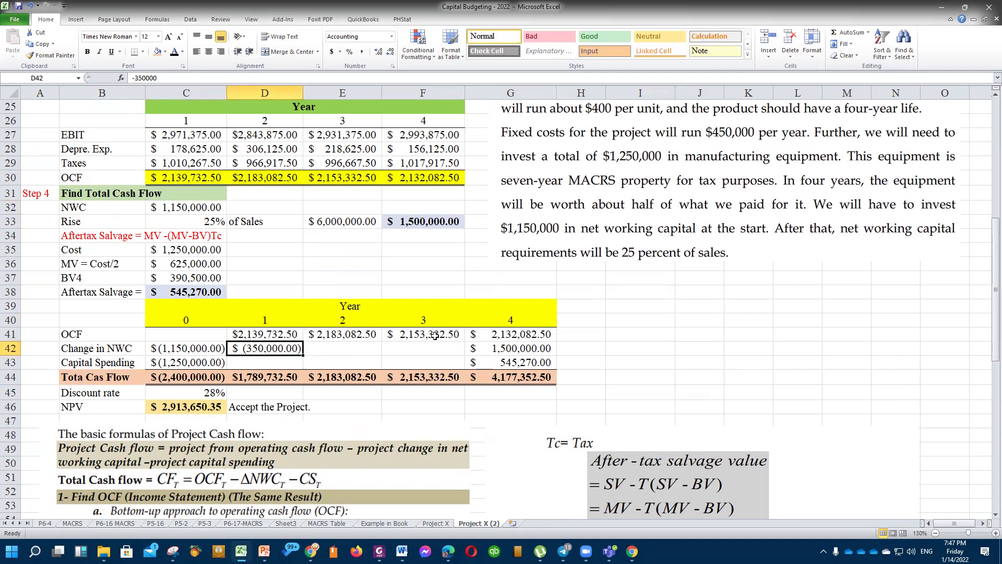
Examine the capital spending entries for year 4 and year 0 in the total cash flow table.
{"action": "left_click", "coordinate": [528, 364]}
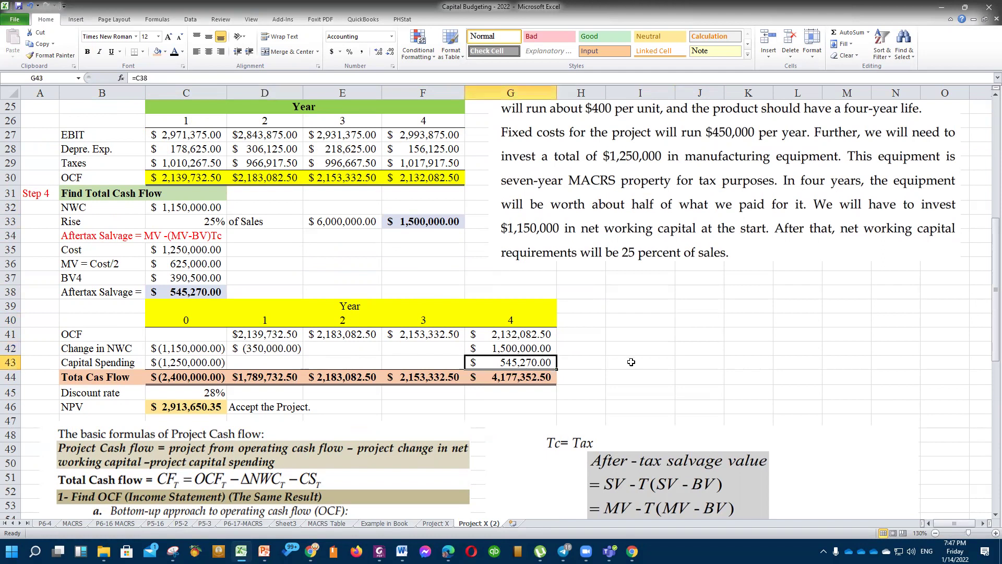
{"action": "left_click", "coordinate": [186, 364]}
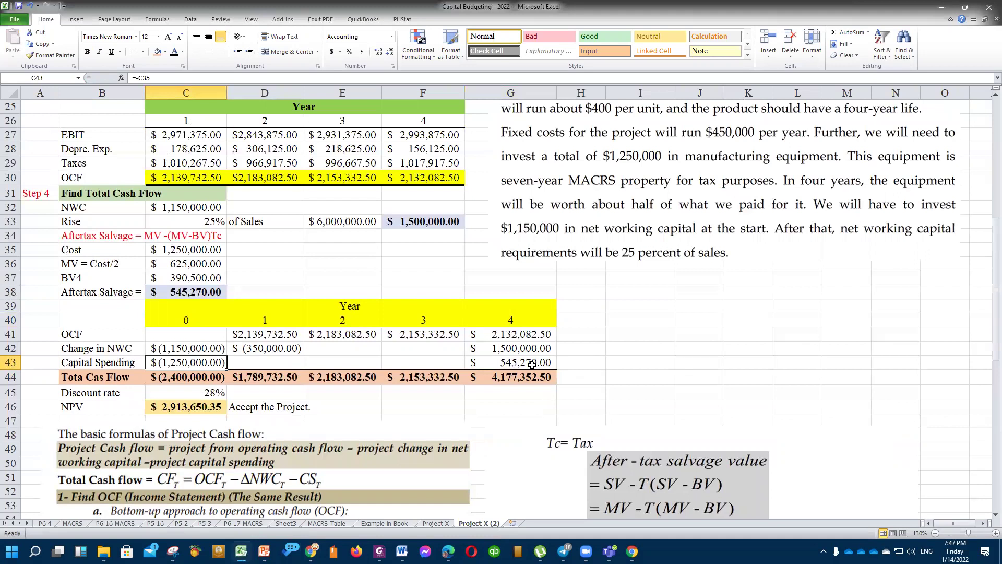
{"action": "left_click", "coordinate": [530, 392]}
Review the whole Project X solution, from the depreciation schedule through income statements and OCF to total cash flow.
{"action": "scroll", "coordinate": [624, 351], "scroll_direction": "up", "scroll_amount": 2}
{"action": "scroll", "coordinate": [624, 352], "scroll_direction": "up", "scroll_amount": 4}
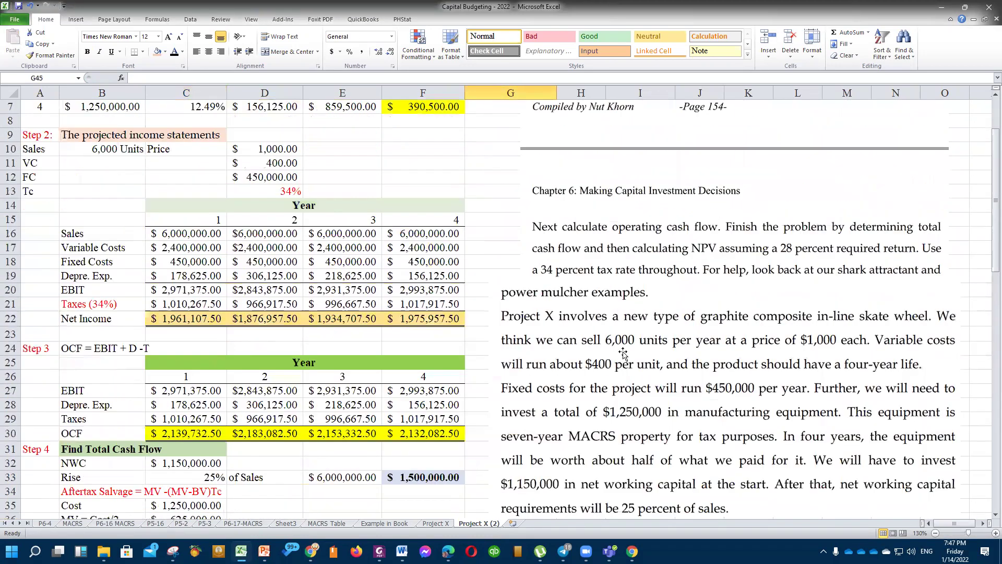
{"action": "scroll", "coordinate": [623, 353], "scroll_direction": "up", "scroll_amount": 2}
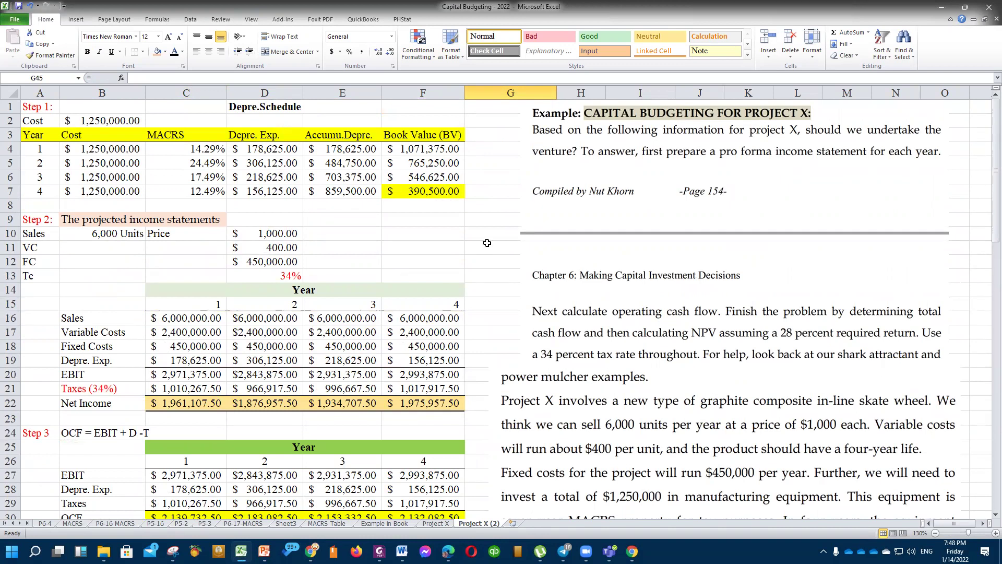
{"action": "scroll", "coordinate": [404, 326], "scroll_direction": "down", "scroll_amount": 3}
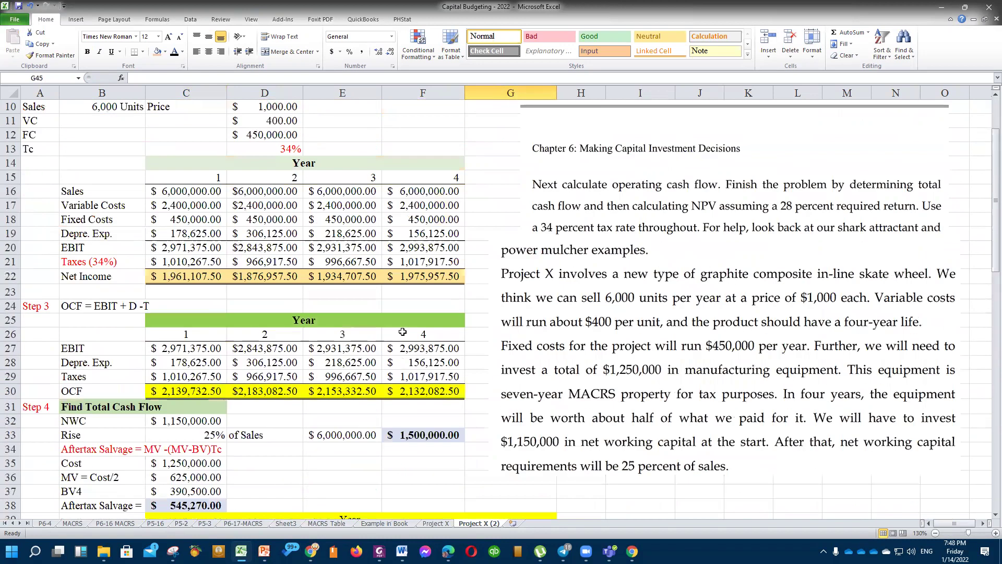
{"action": "scroll", "coordinate": [402, 332], "scroll_direction": "up", "scroll_amount": 3}
{"action": "scroll", "coordinate": [402, 336], "scroll_direction": "down", "scroll_amount": 1}
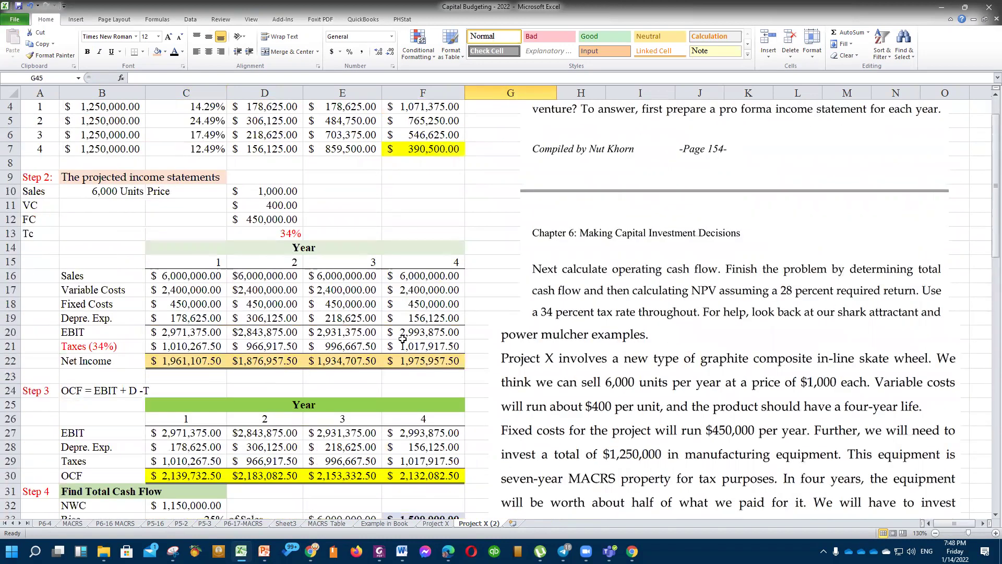
{"action": "scroll", "coordinate": [403, 339], "scroll_direction": "down", "scroll_amount": 8}
{"action": "scroll", "coordinate": [403, 340], "scroll_direction": "up", "scroll_amount": 5}
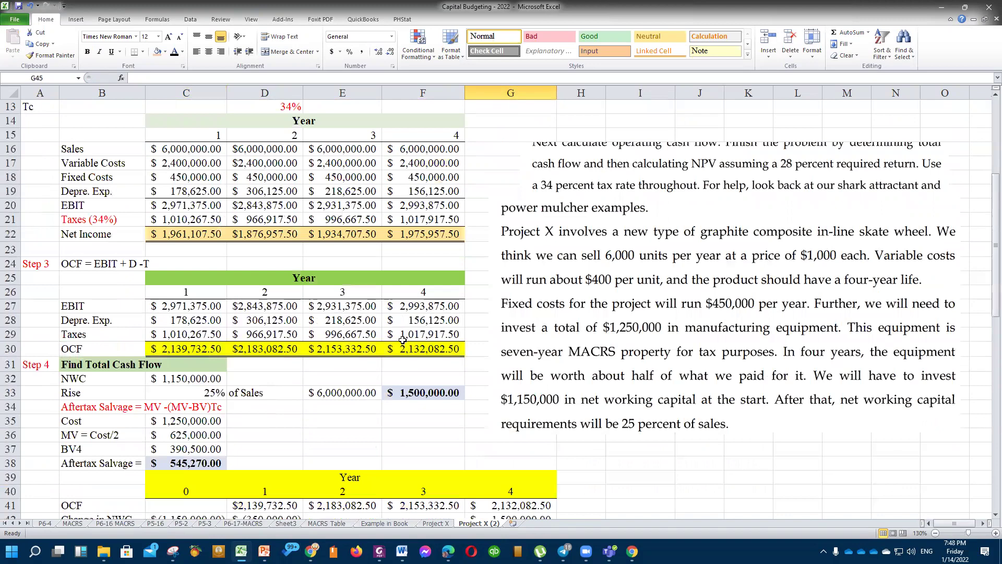
{"action": "scroll", "coordinate": [402, 340], "scroll_direction": "up", "scroll_amount": 4}
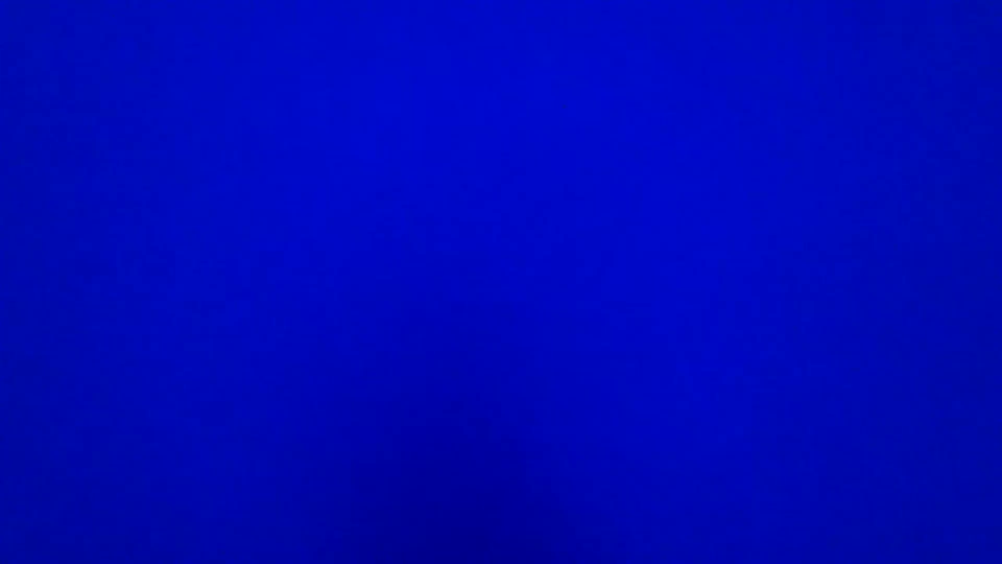